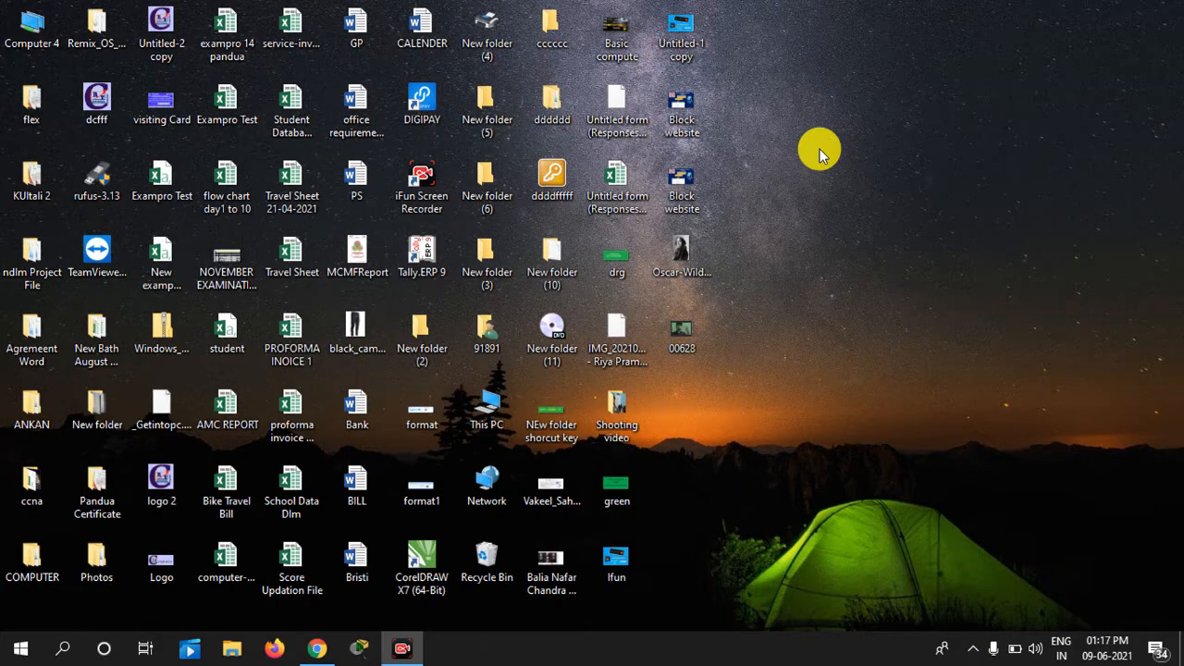
Launch Word 2013 from the Microsoft Office 2013 folder in the Start menu's app list
left_click(22, 650)
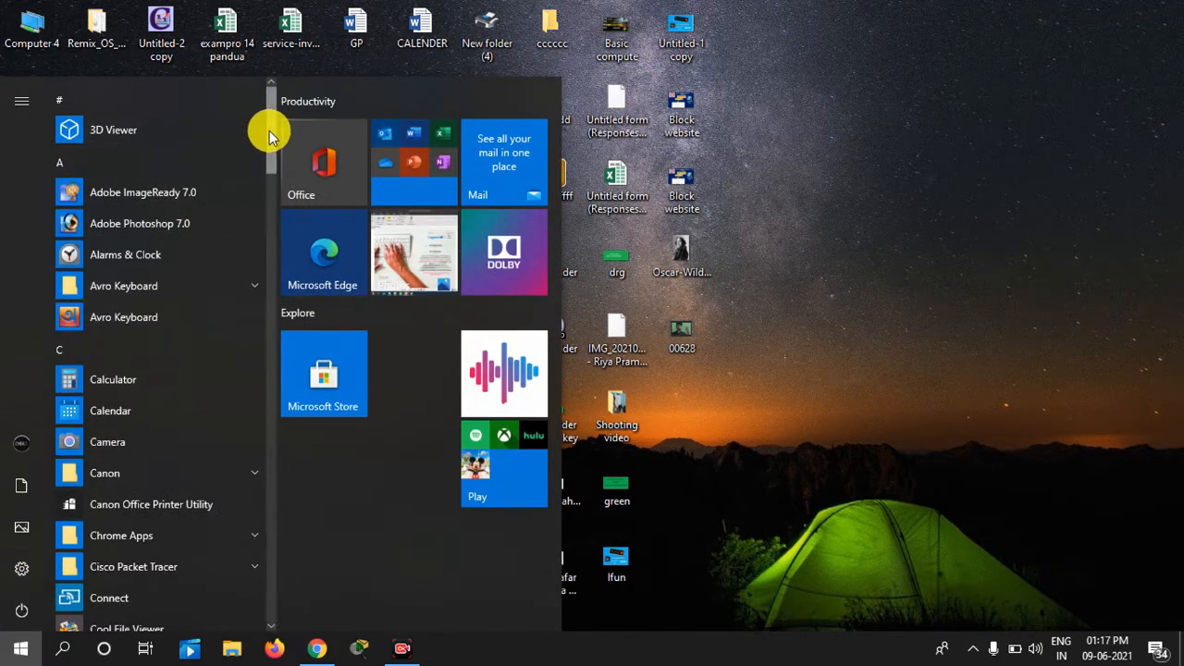
left_click_drag(270, 137, 283, 351)
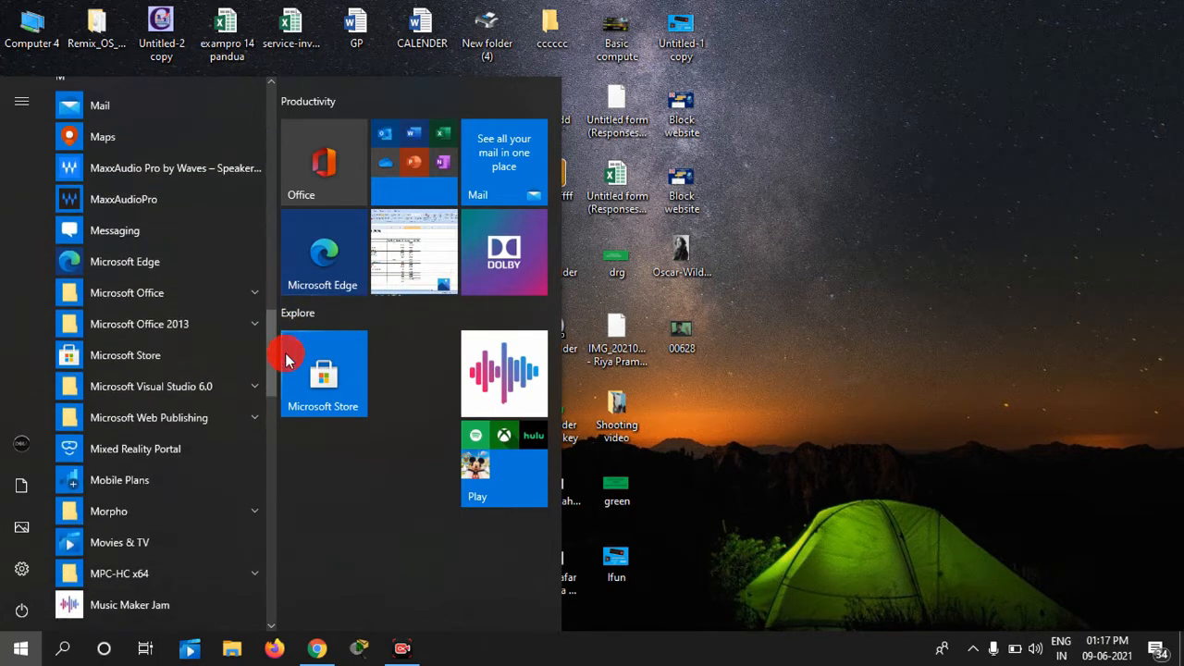
left_click(187, 329)
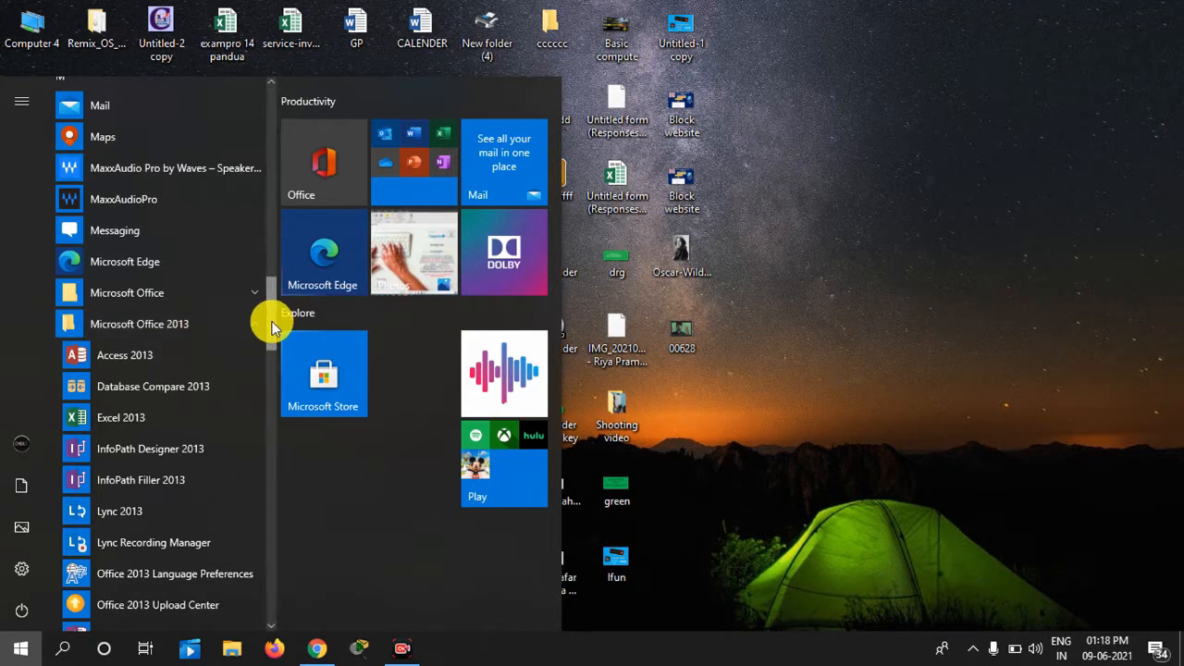
left_click_drag(273, 326, 276, 399)
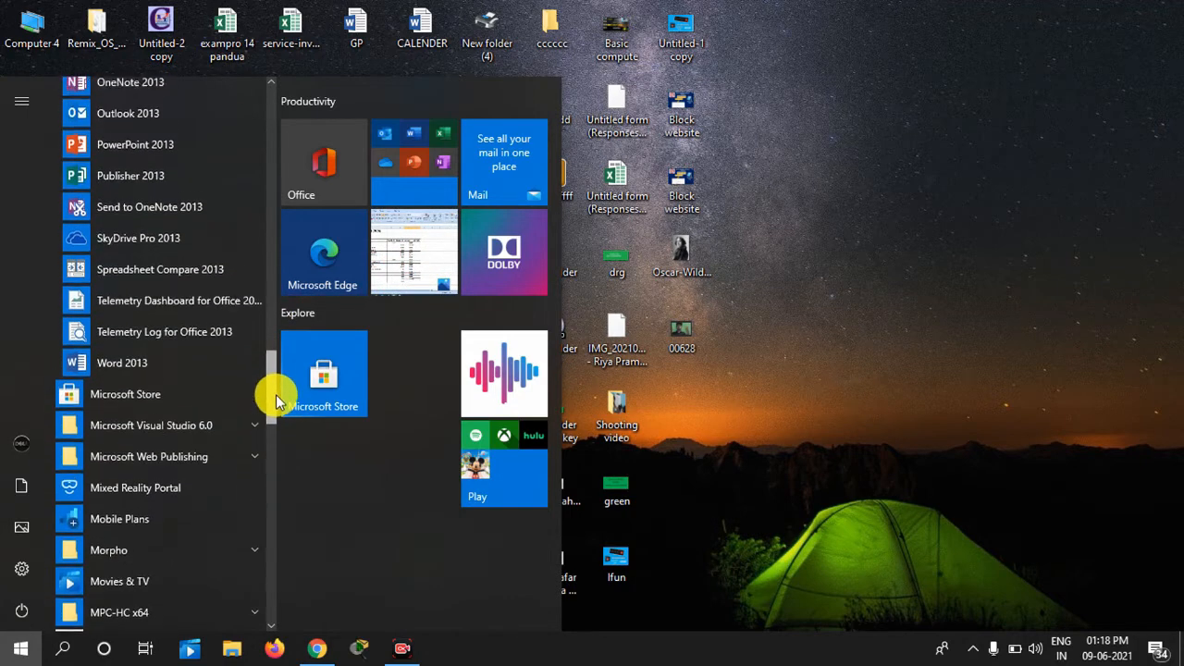
left_click(140, 371)
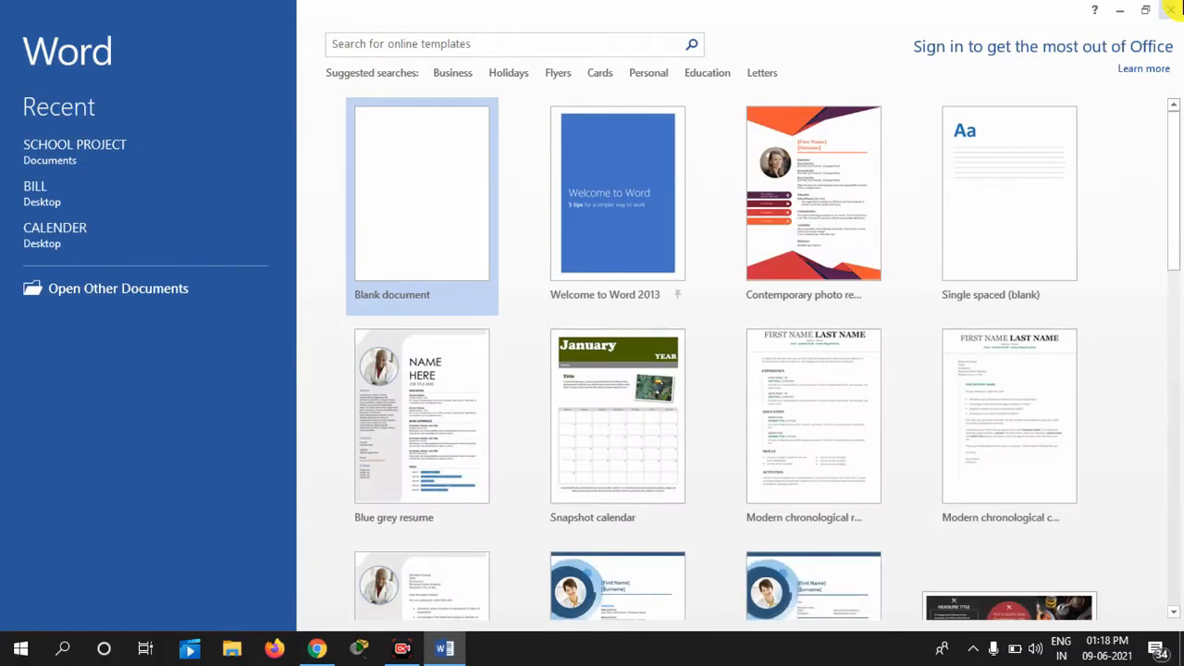
Close Word, relaunch it by searching 'word' in Windows Search, then close it again
left_click(1171, 11)
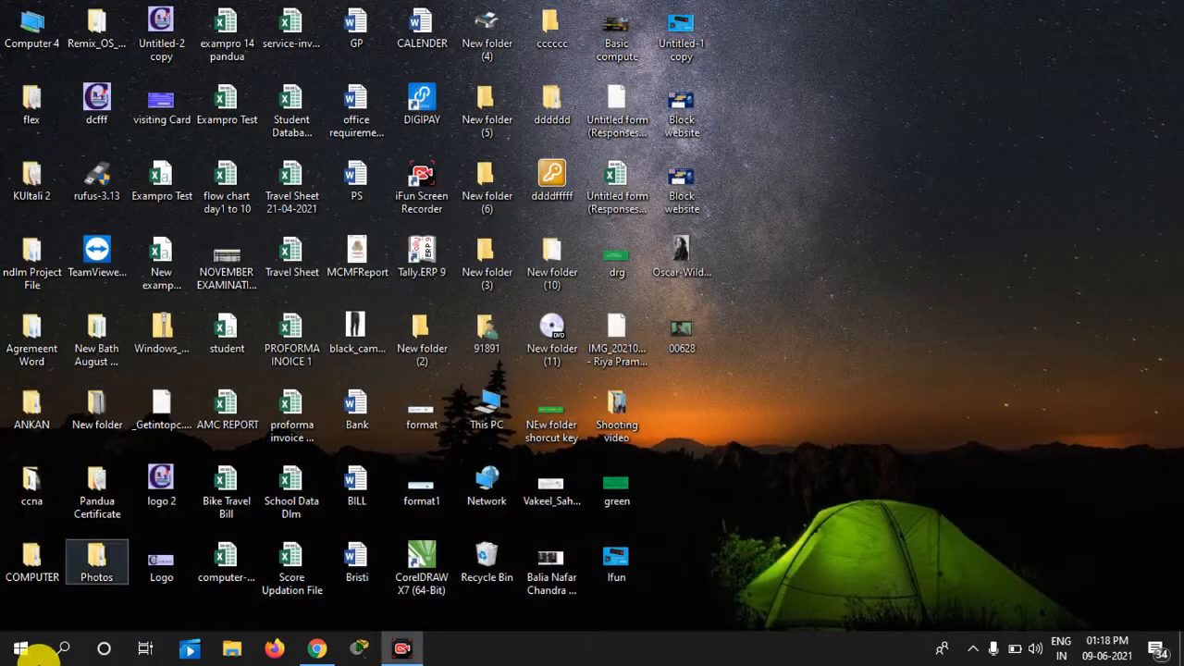
left_click(63, 649)
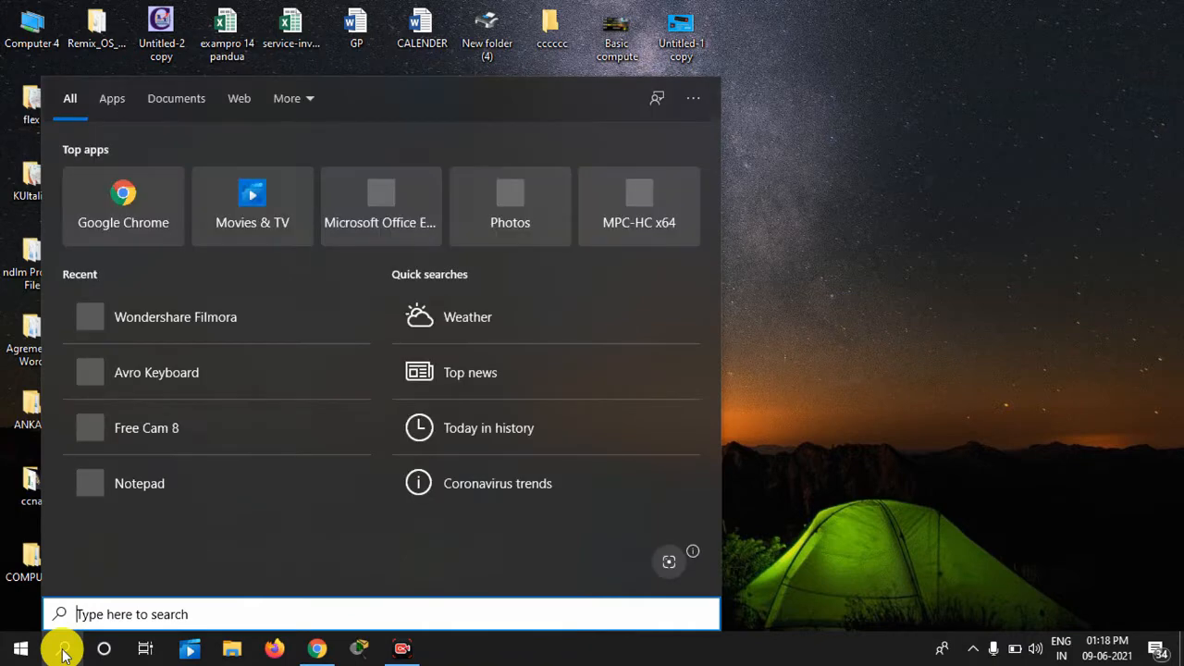
type("word")
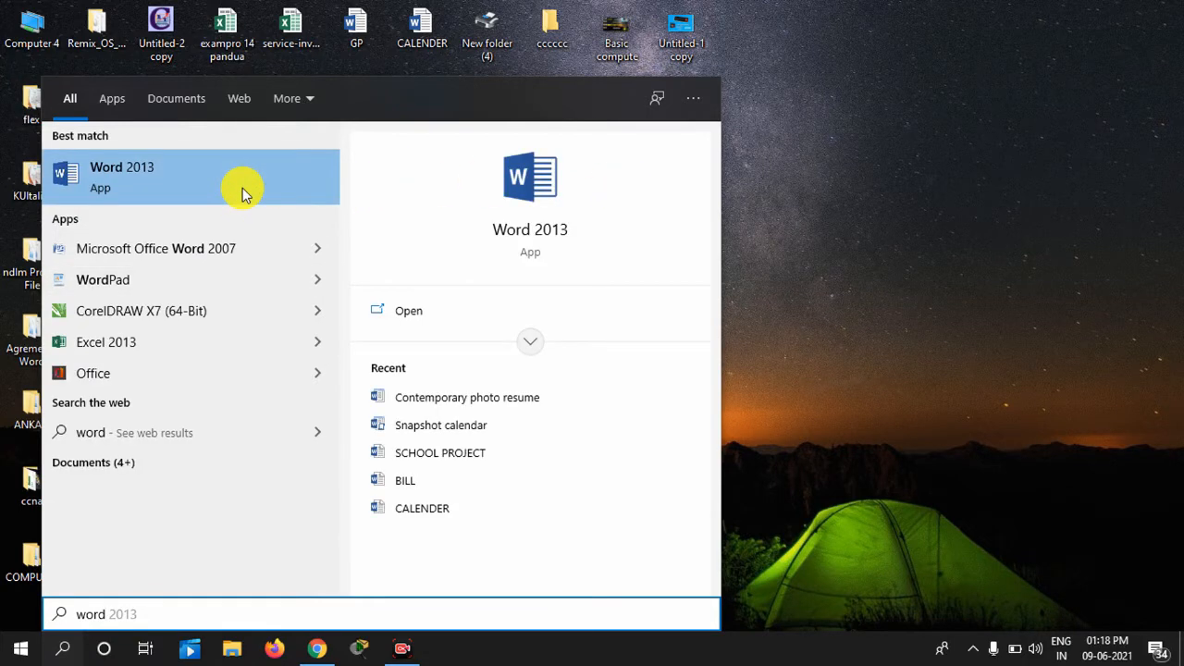
left_click(527, 235)
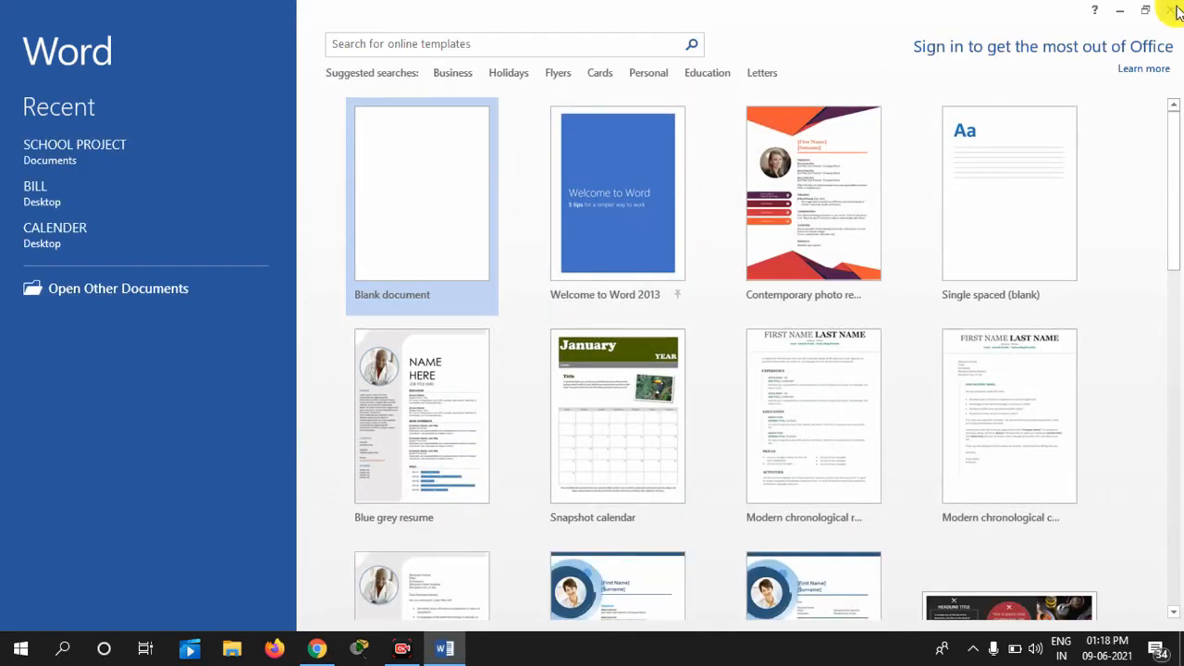
left_click(1173, 12)
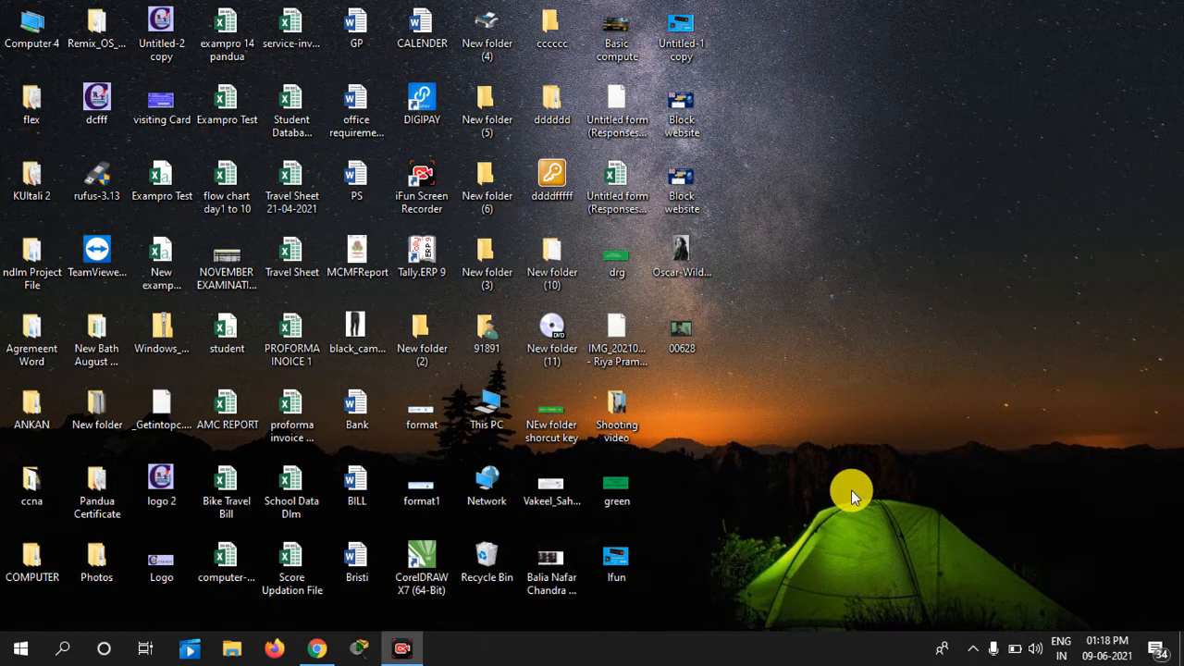
Start Word 2013 by running 'winword' in the Win+R Run dialog
key("super+r")
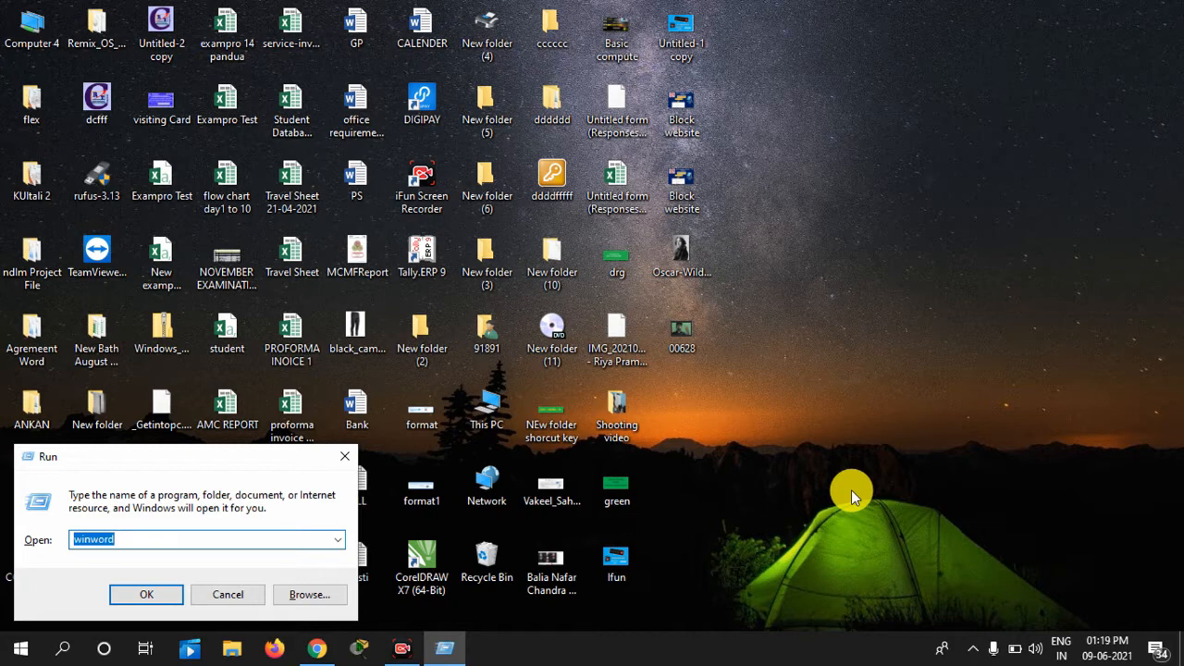
key("BackSpace")
type("w")
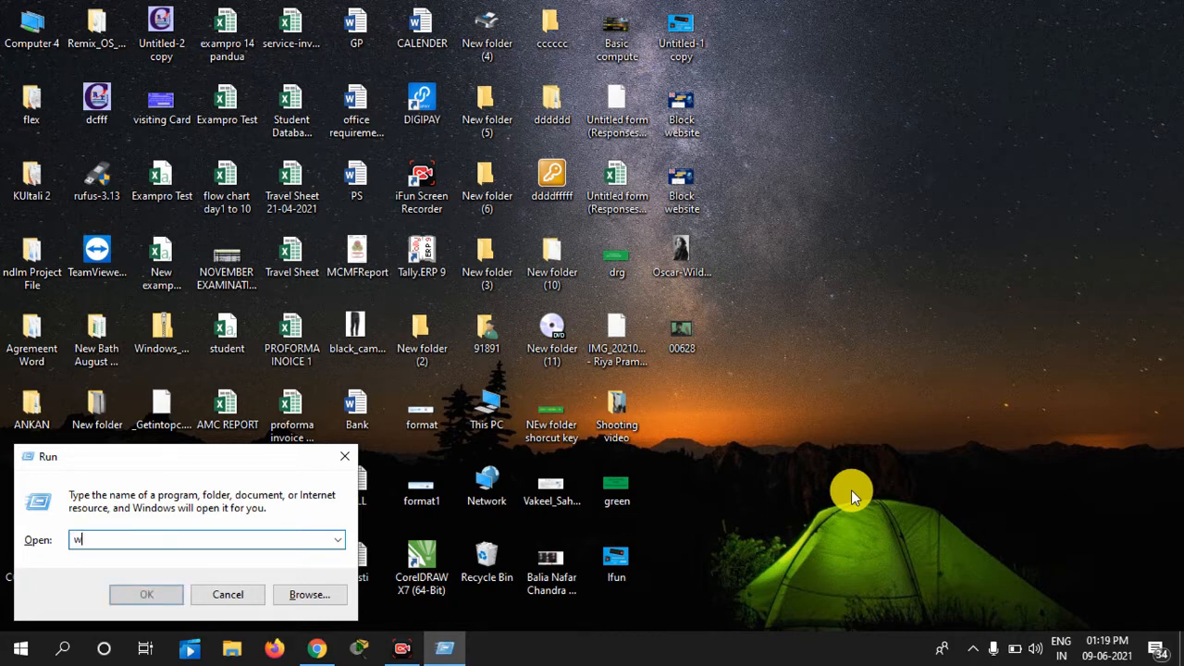
type("inwp")
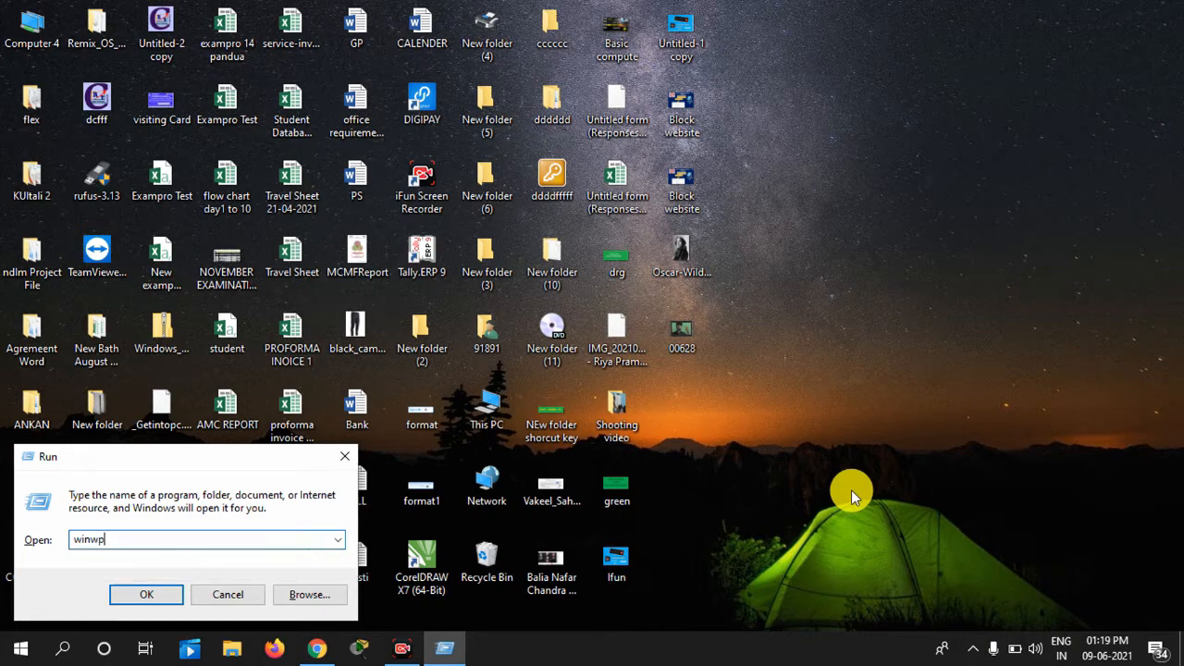
key("BackSpace")
type("ord")
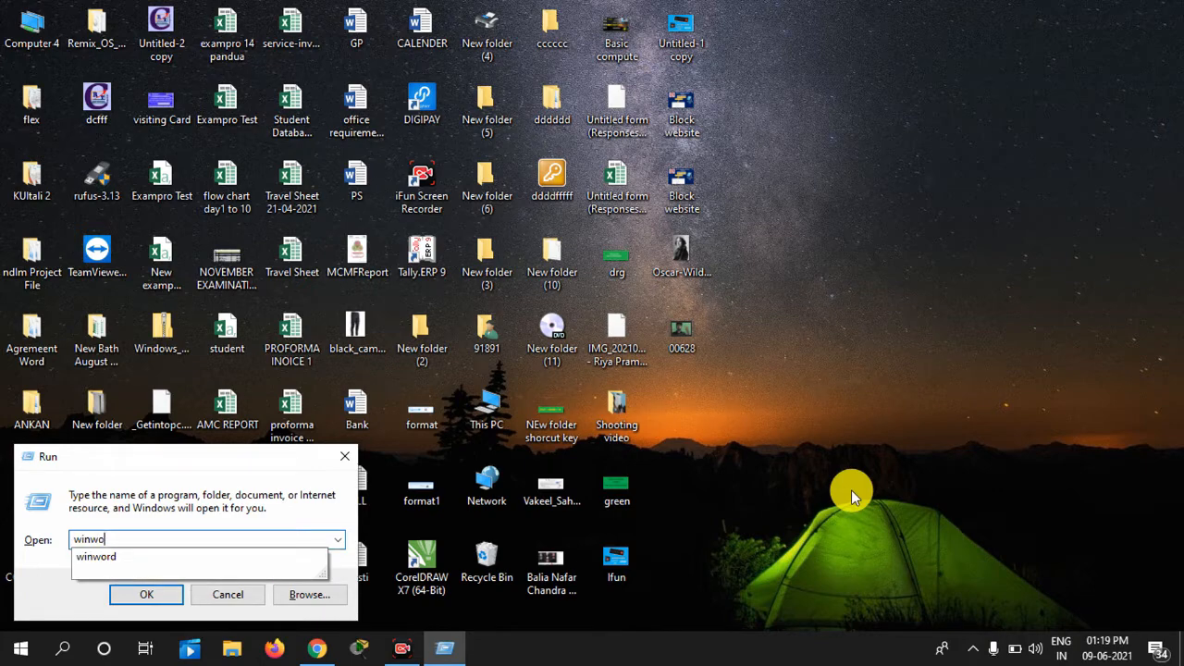
key("Return")
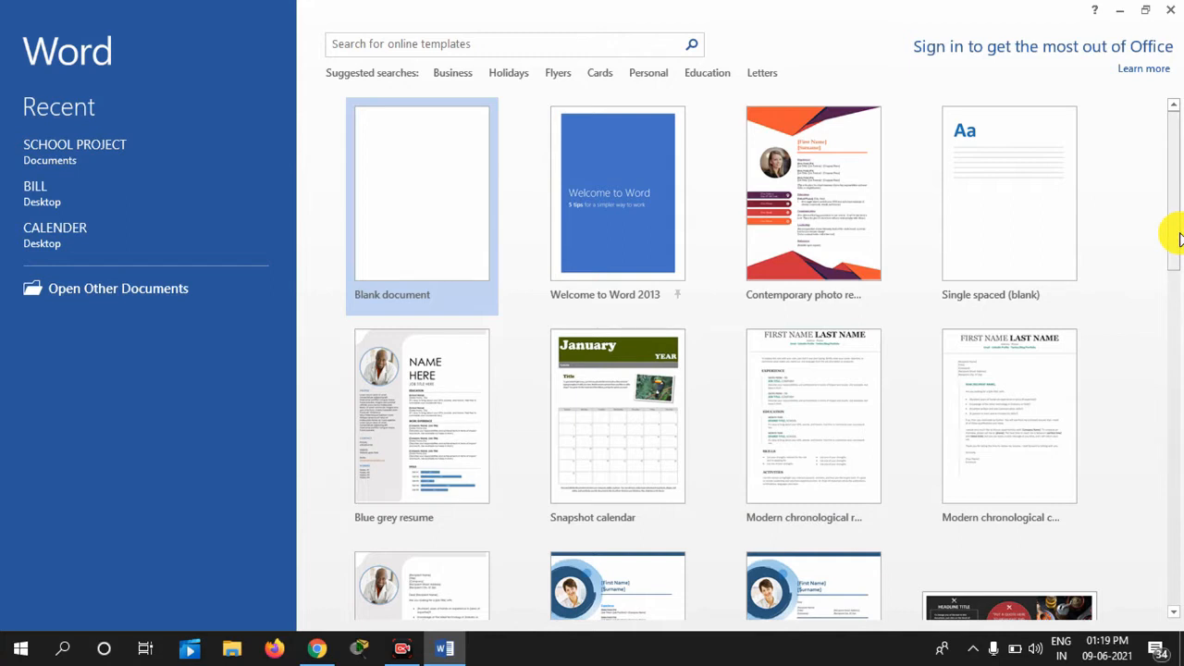
Preview the Business and Letters template categories, then create a Blank document
left_click(453, 74)
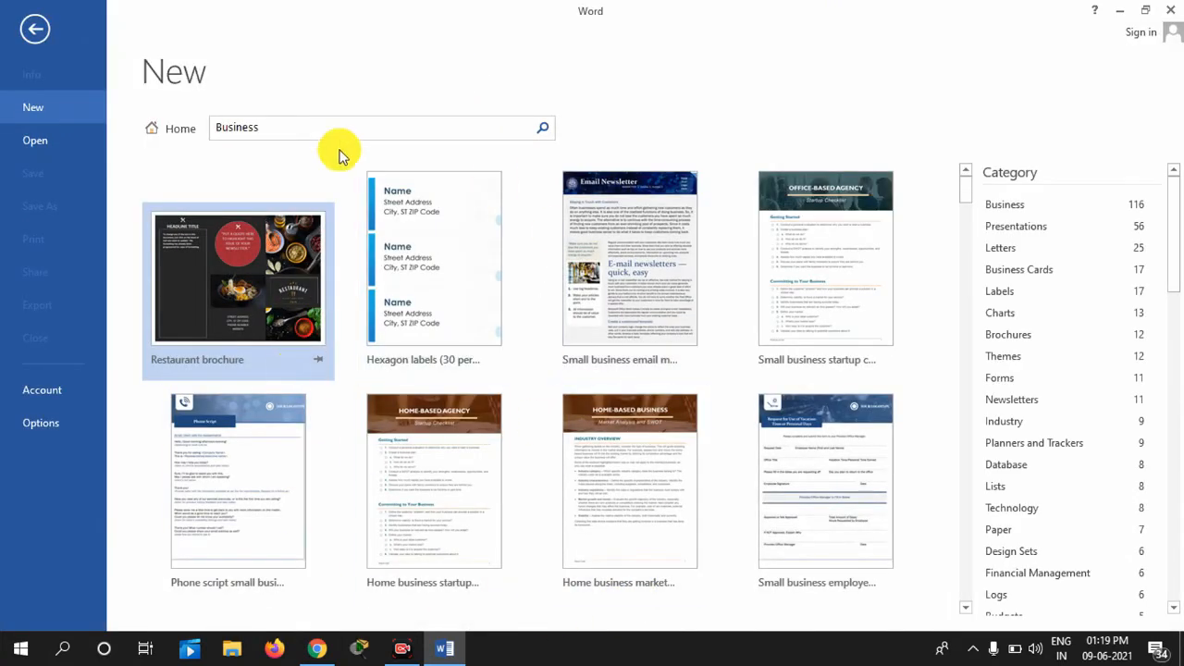
left_click(156, 132)
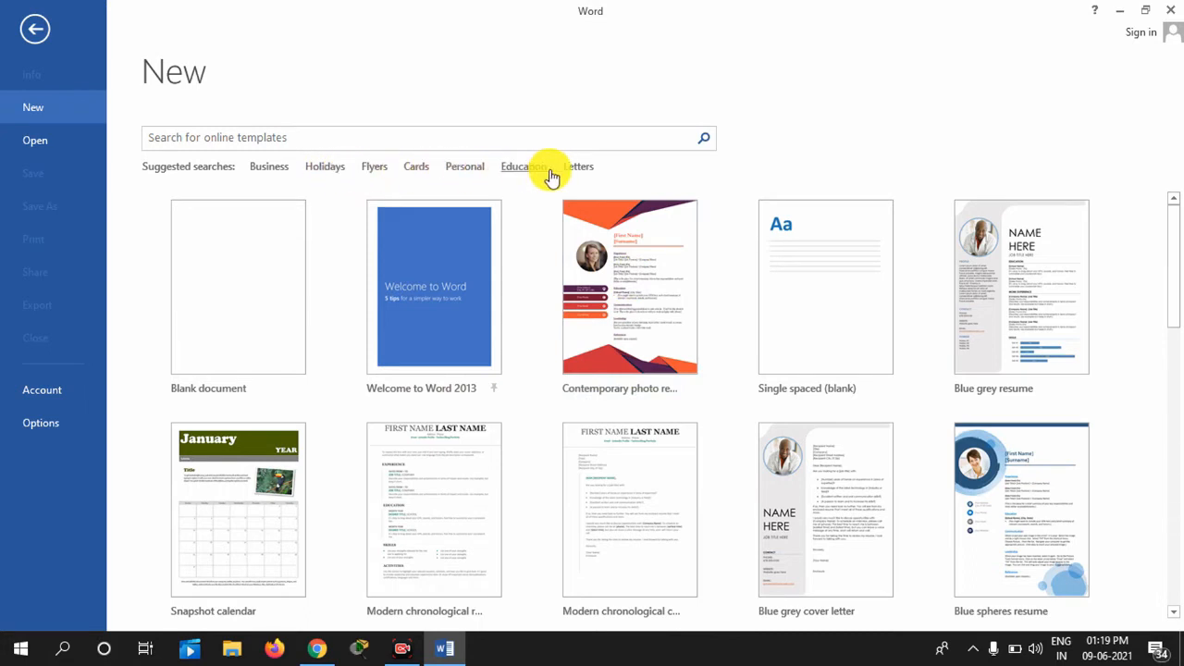
left_click(581, 168)
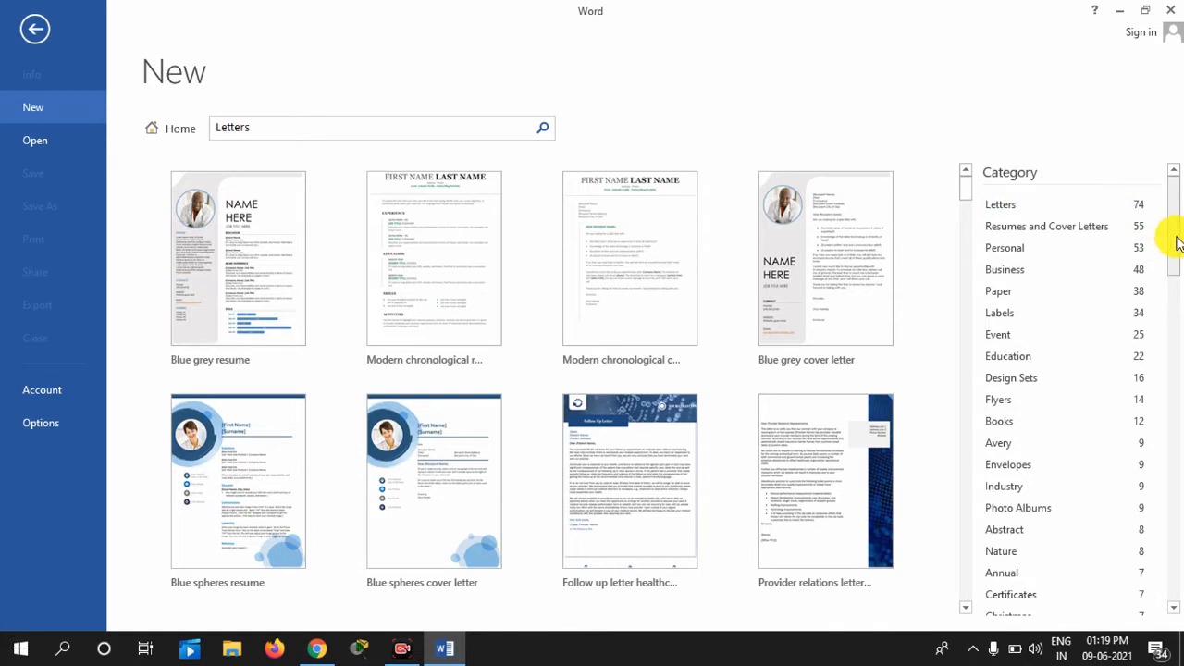
left_click_drag(1172, 239, 1171, 204)
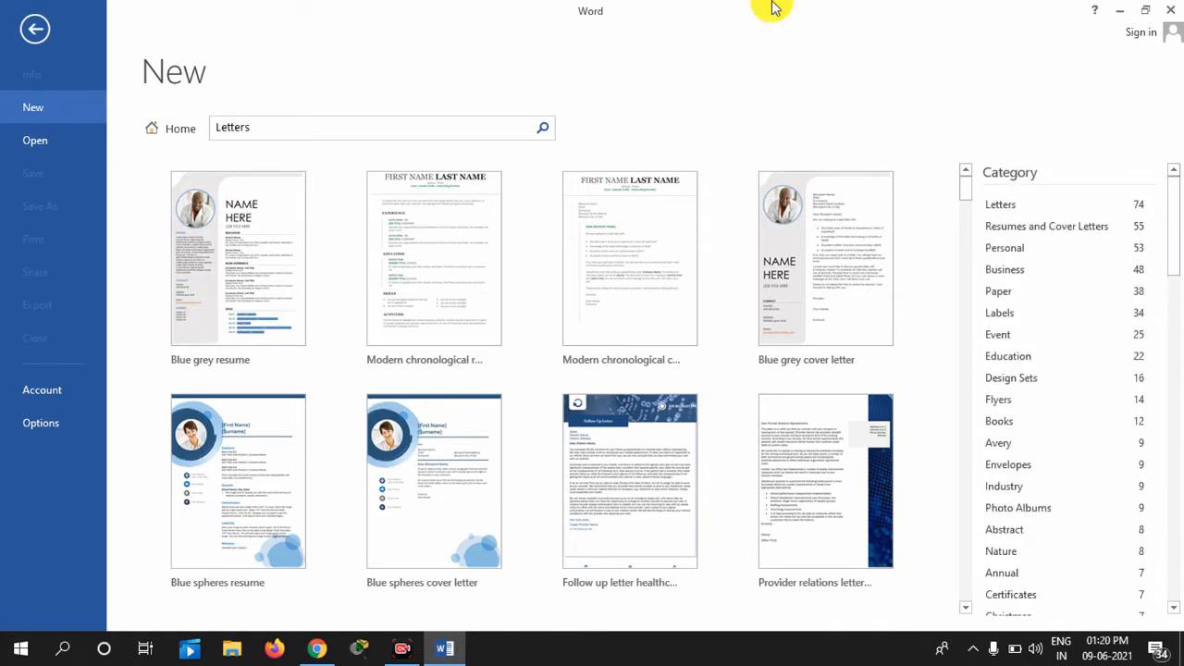
left_click(157, 128)
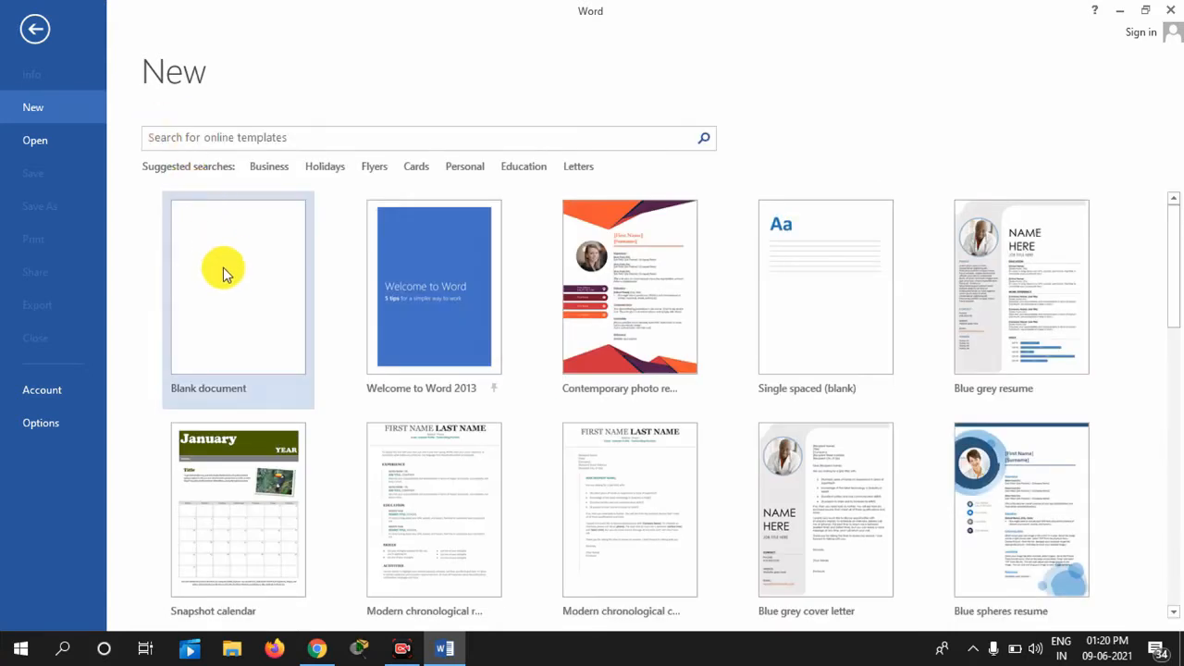
left_click(257, 269)
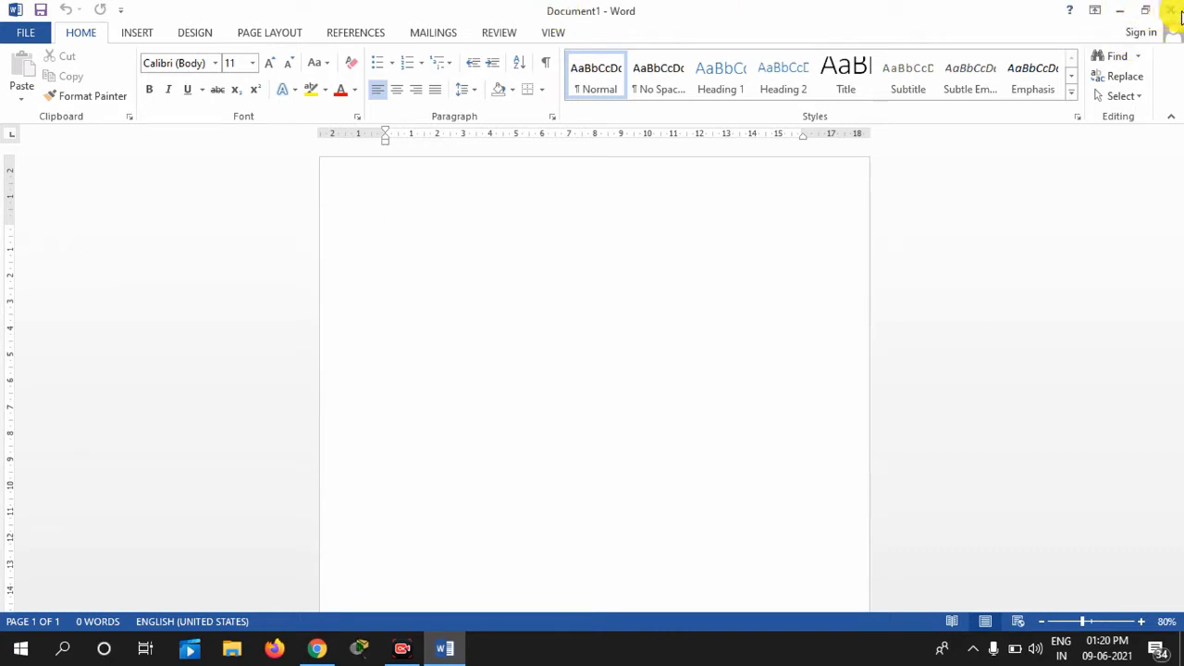
left_click(1121, 16)
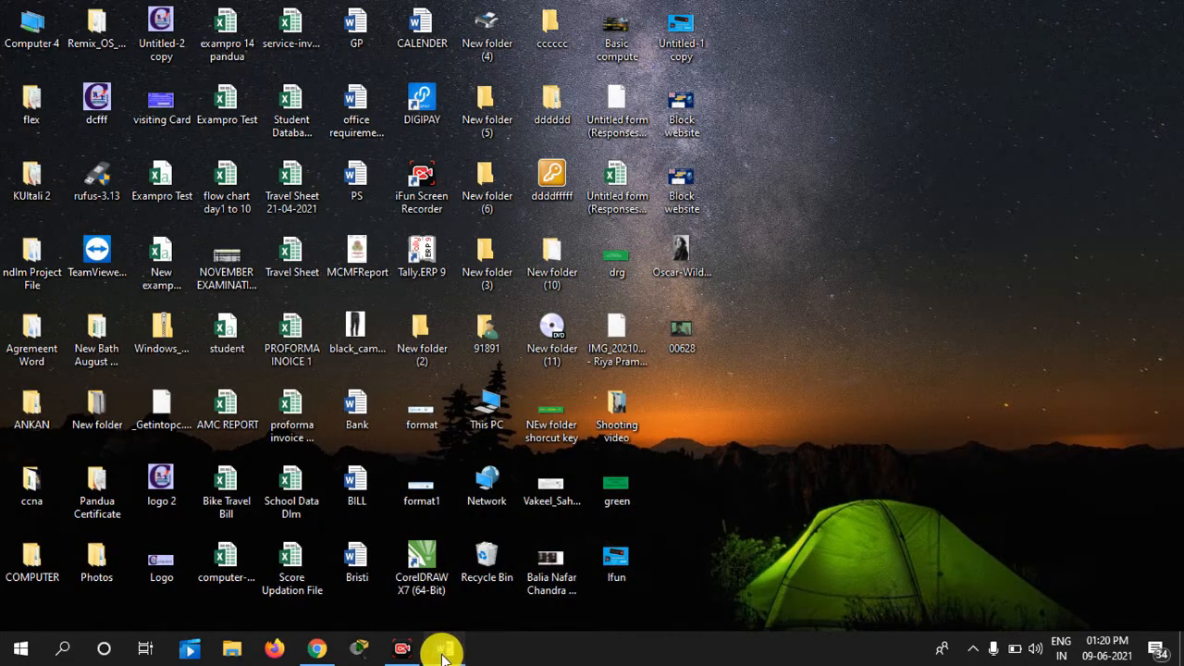
left_click(443, 651)
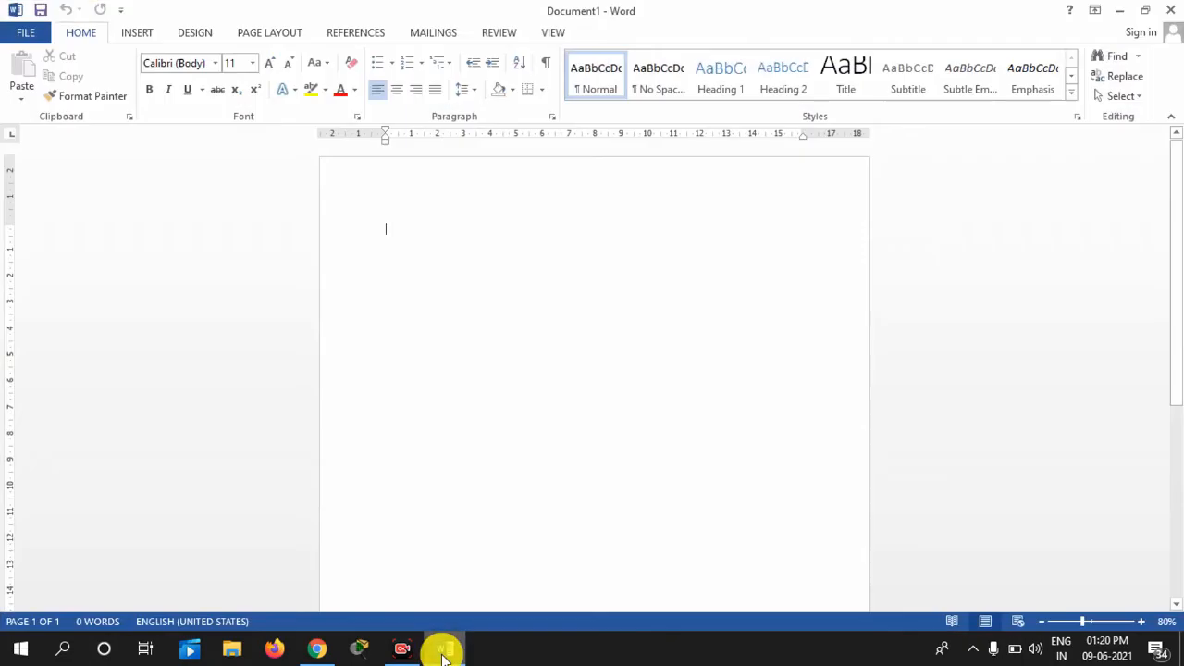
left_click(1144, 11)
left_click(441, 96)
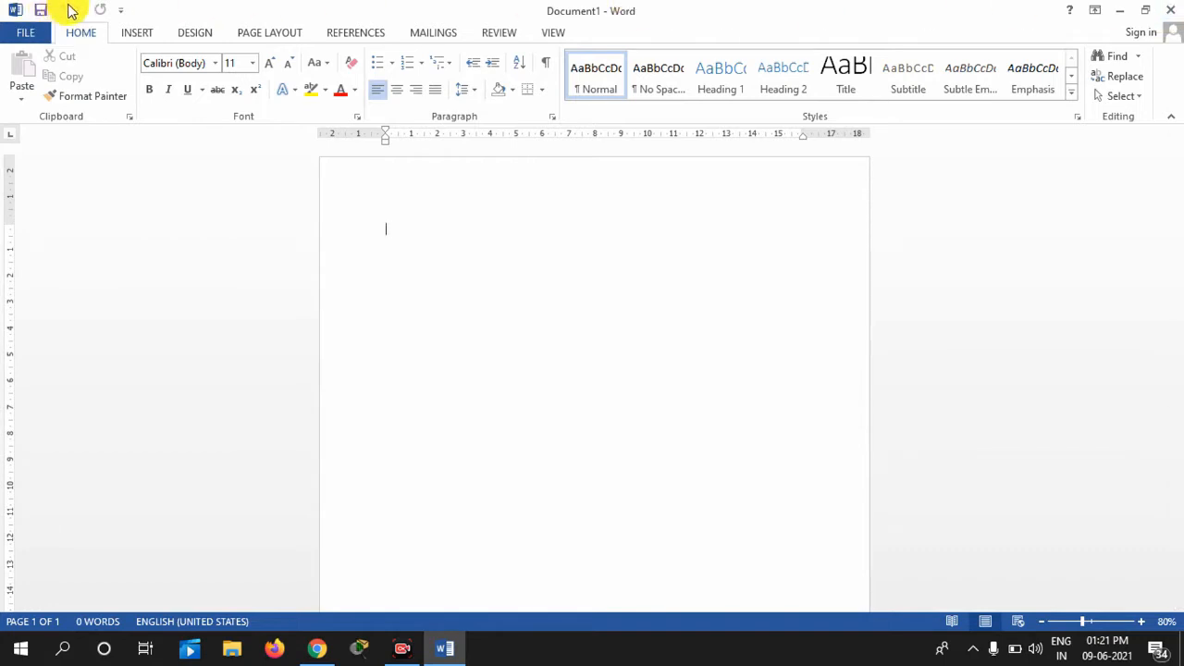
Add the New and Quick Print commands to the Quick Access Toolbar
left_click(120, 11)
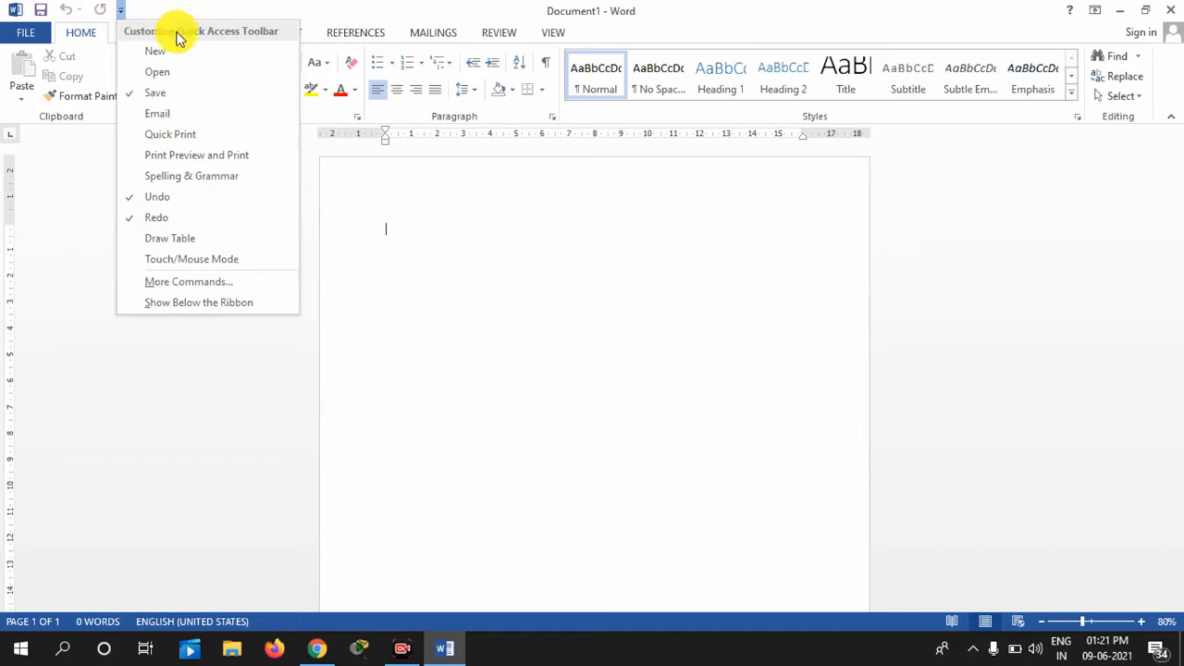
left_click(129, 53)
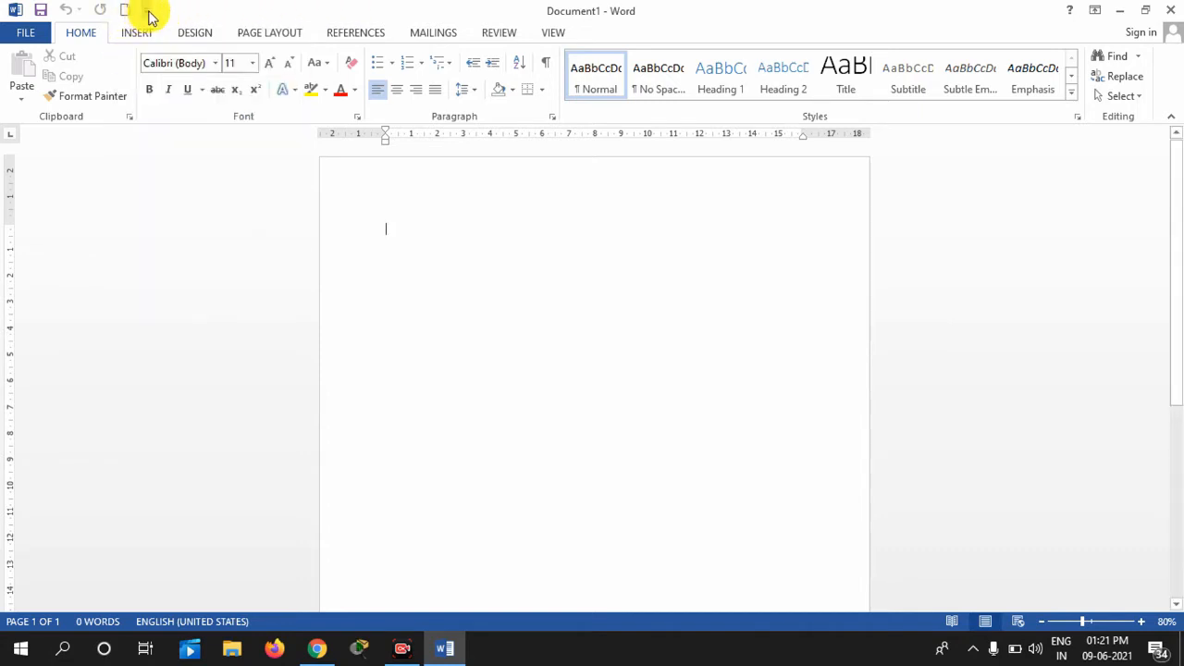
left_click(148, 11)
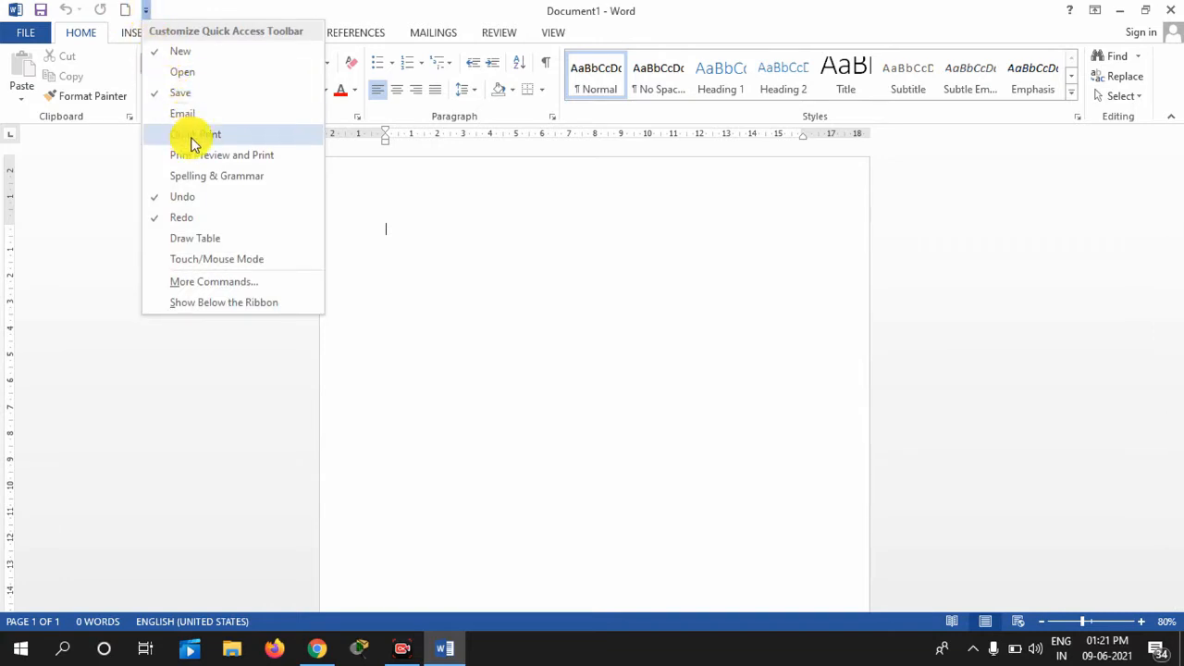
left_click(379, 8)
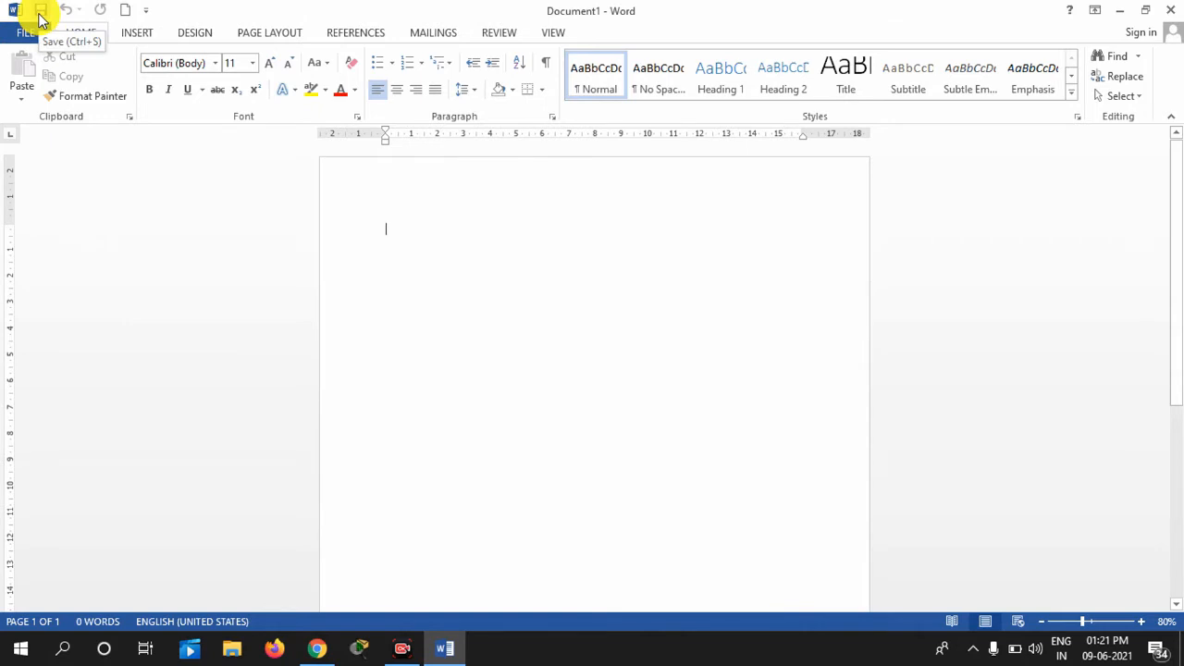
left_click(146, 11)
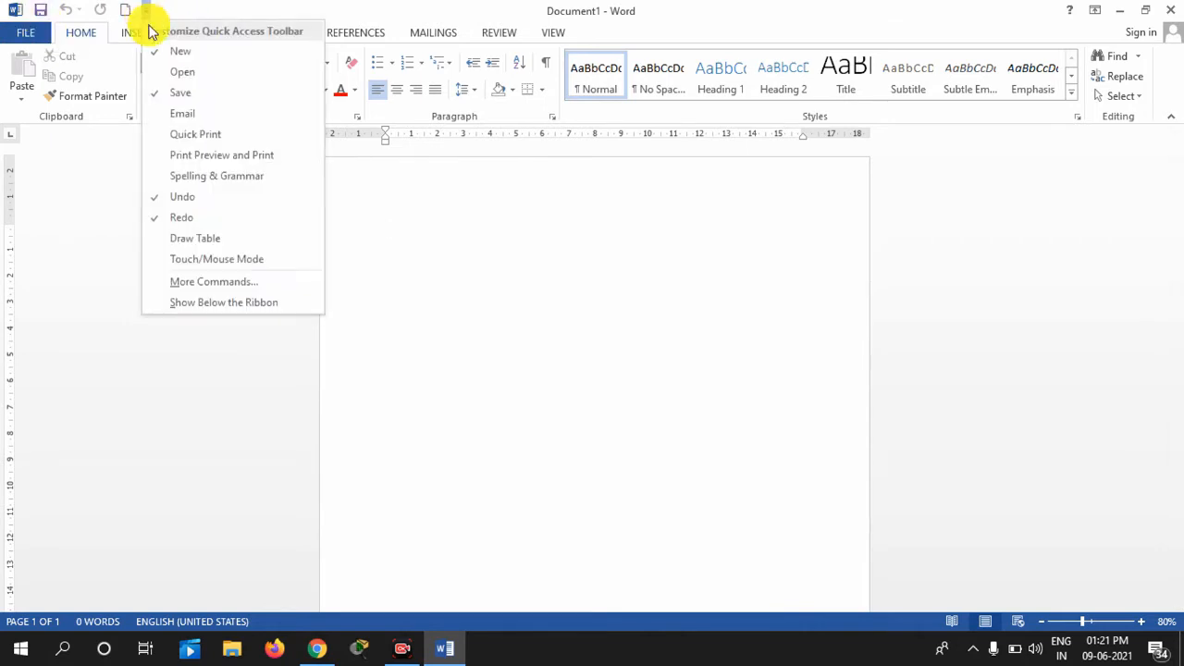
left_click(190, 135)
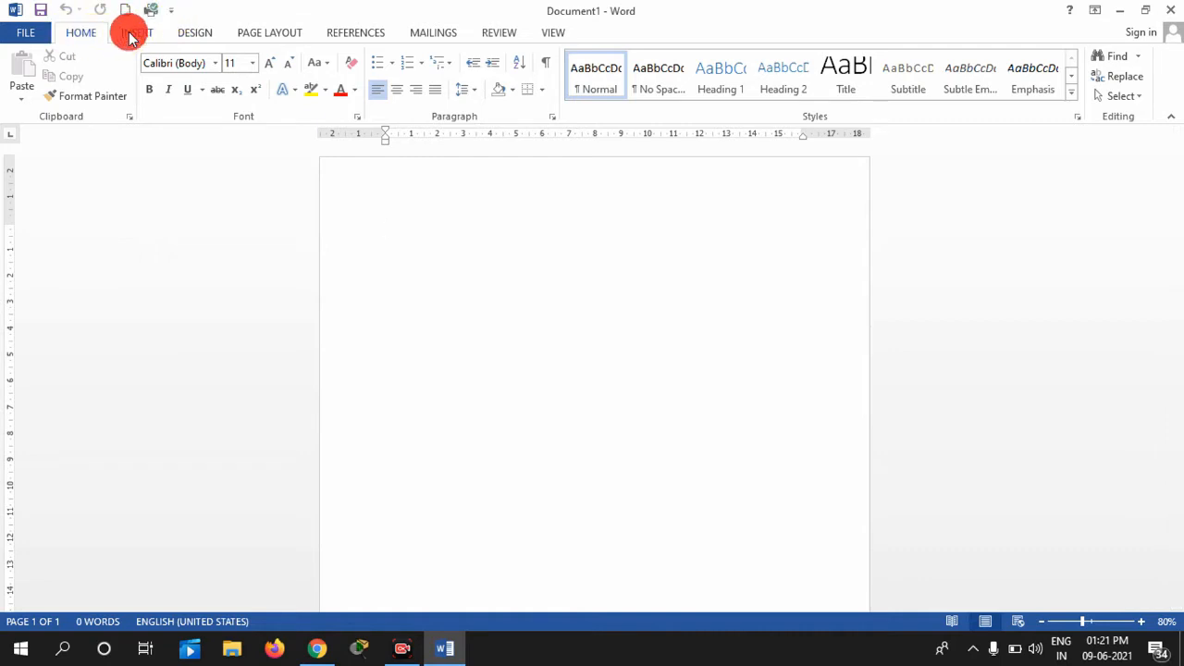
left_click(129, 31)
left_click(192, 33)
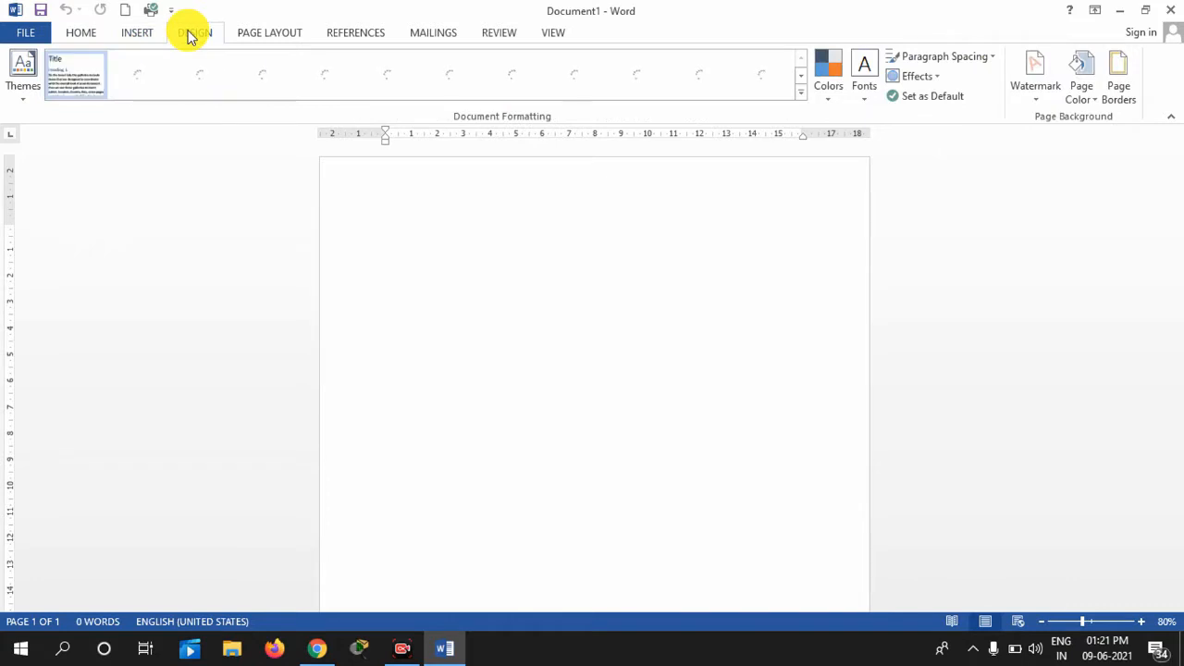
left_click(79, 41)
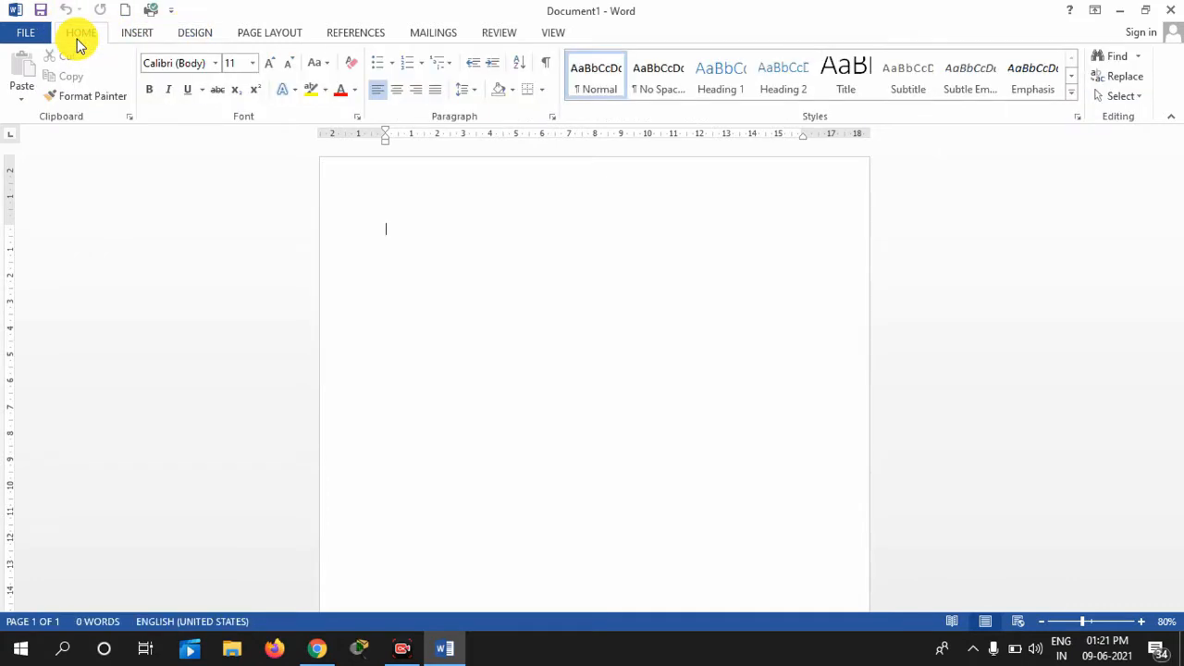
left_click(134, 37)
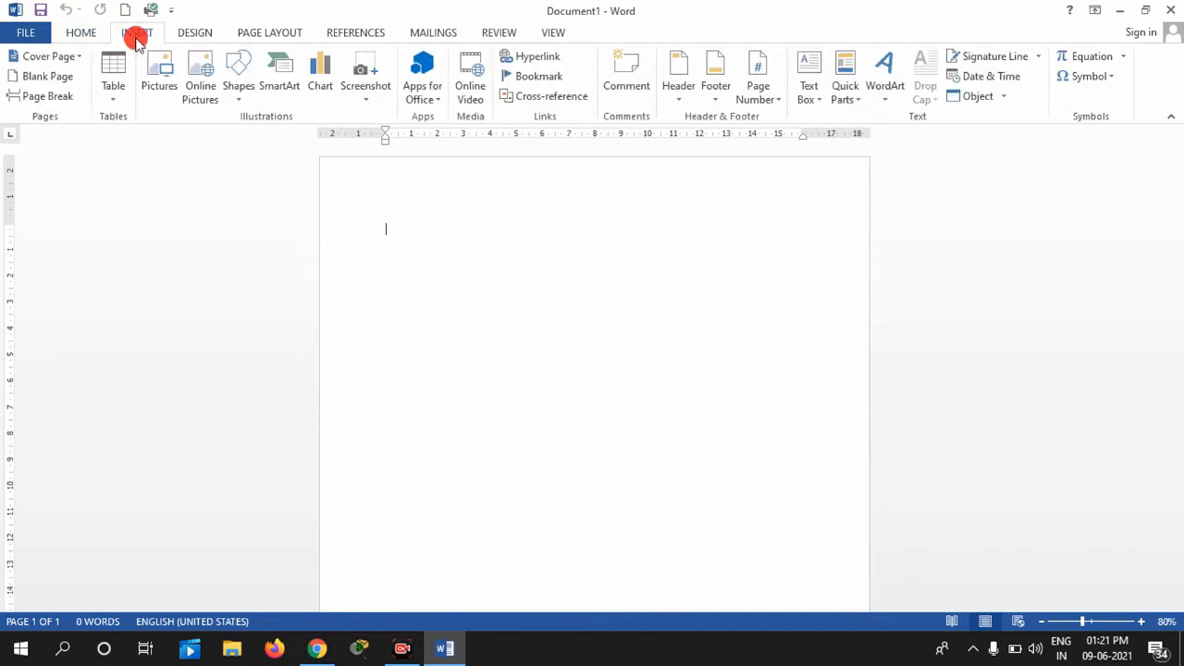
left_click(80, 34)
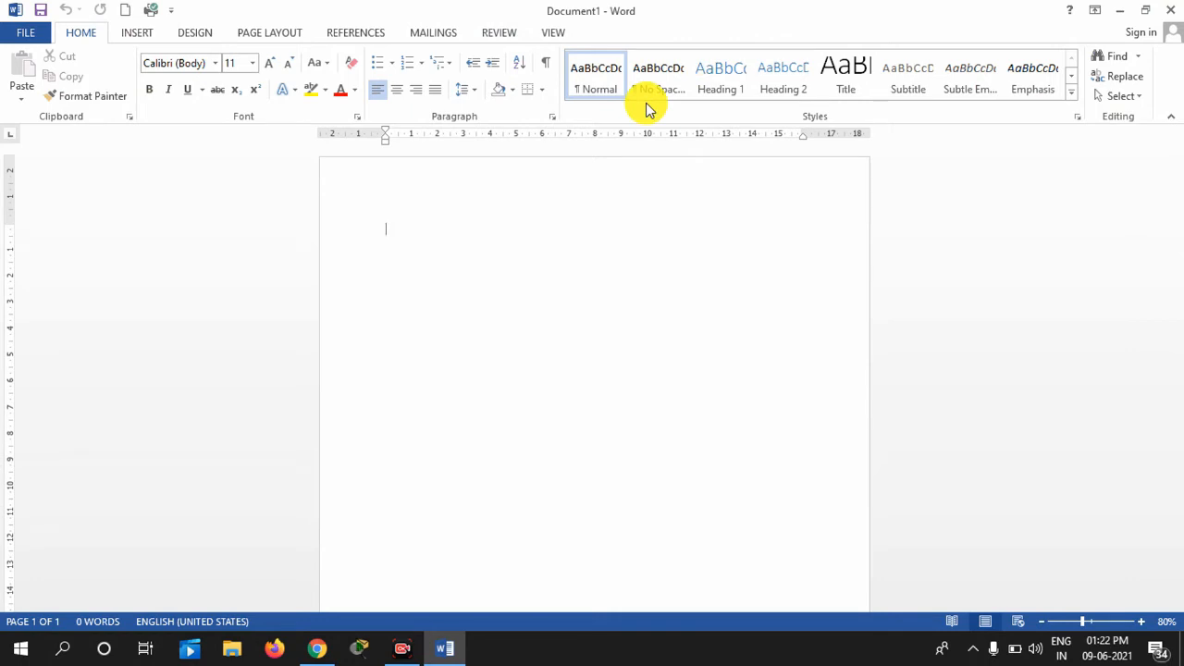
left_click(136, 35)
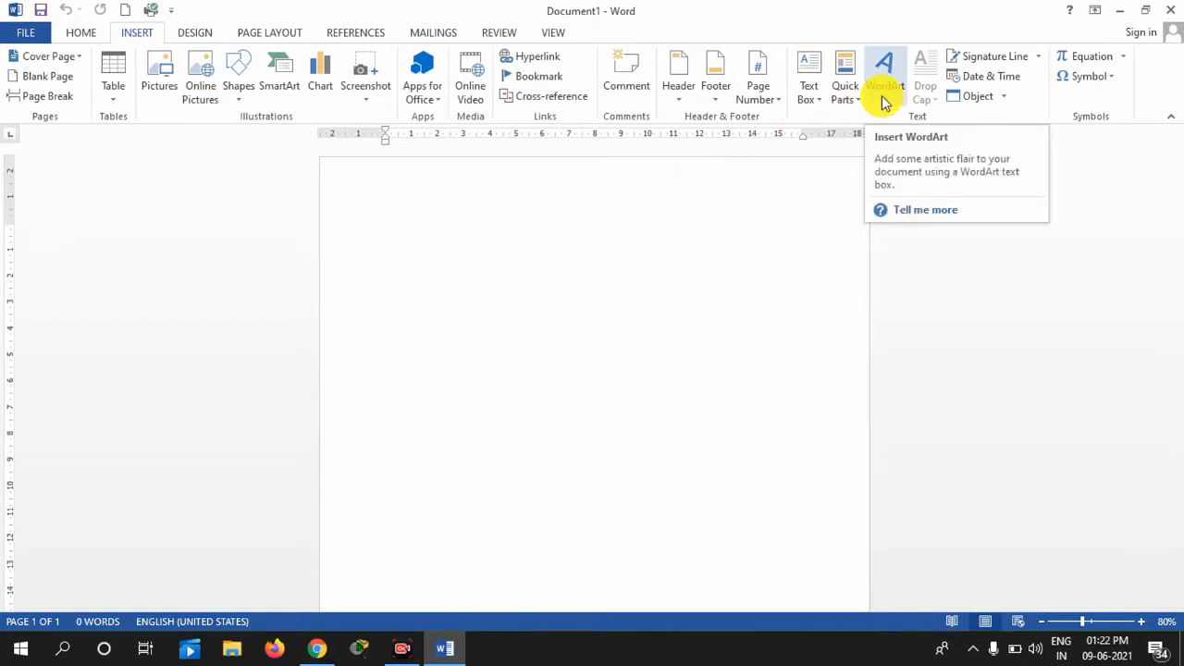
left_click(78, 34)
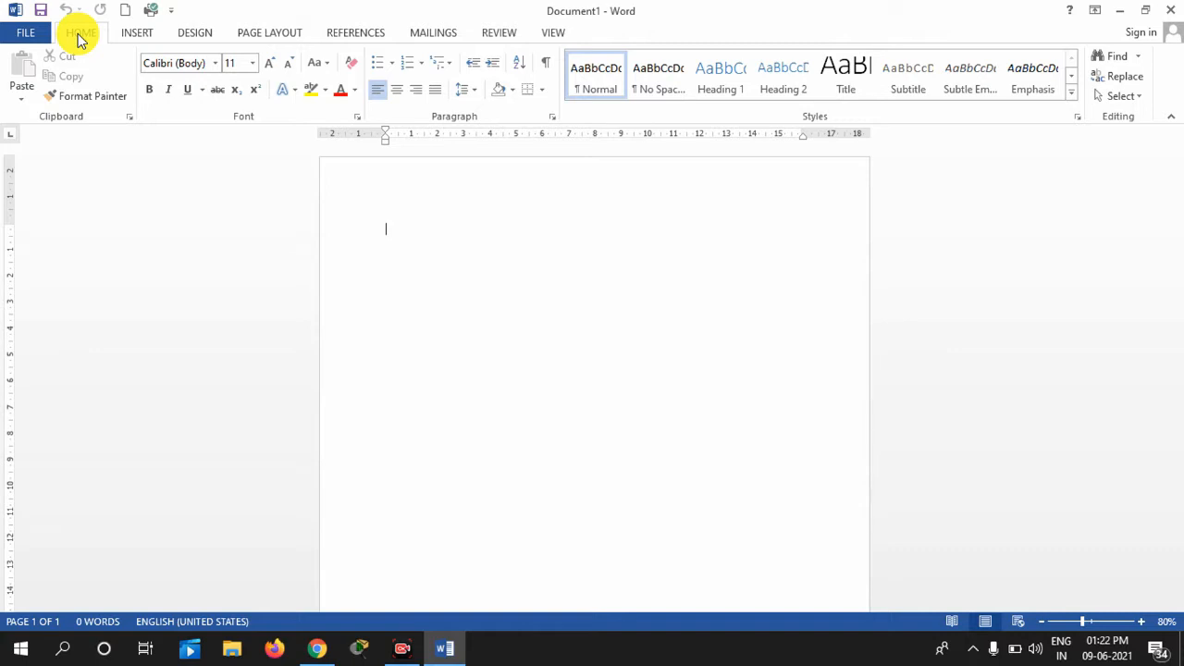
scroll(78, 34, "down", 1)
left_click(79, 33)
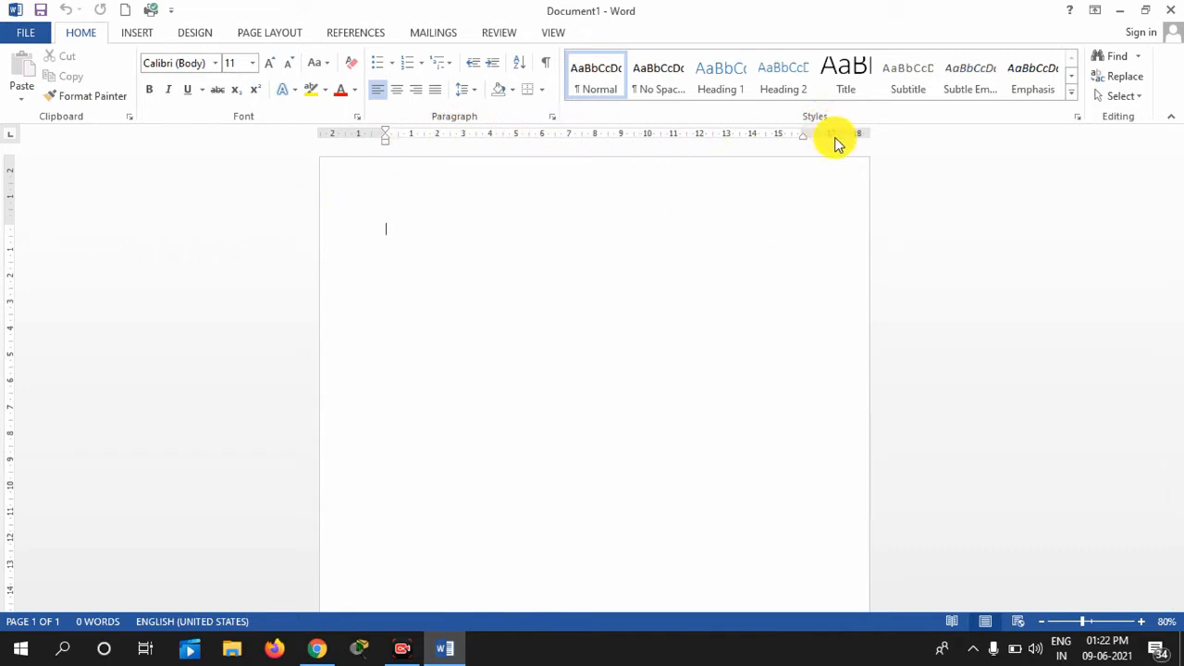
left_click(553, 32)
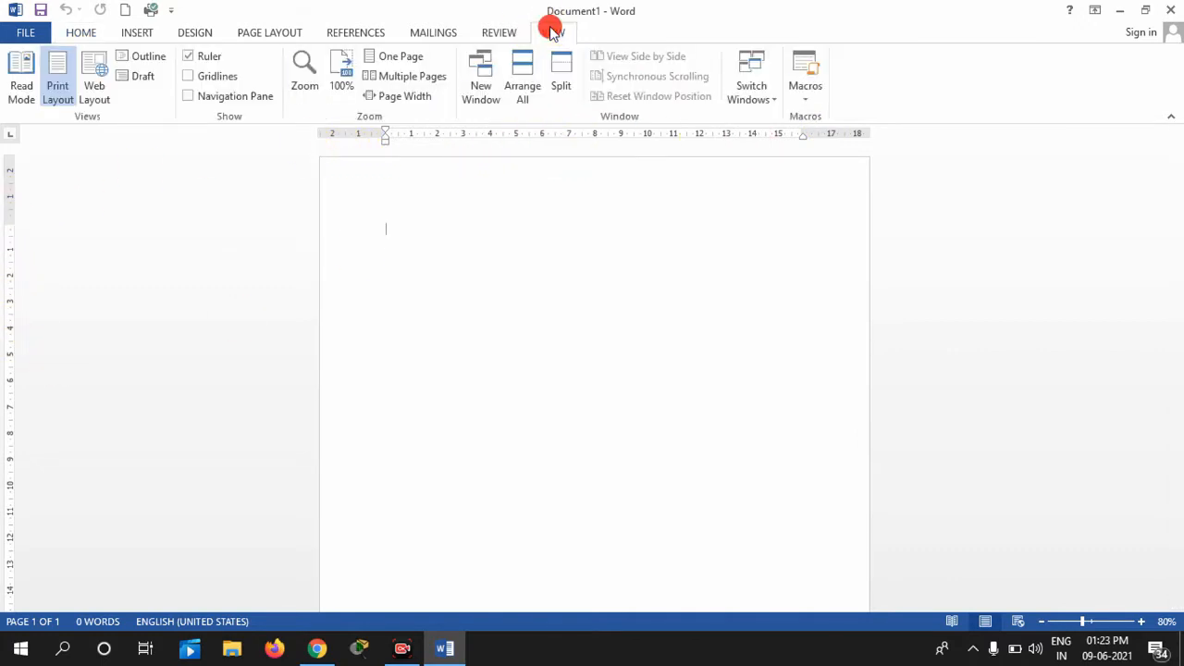
left_click(192, 63)
left_click(192, 63)
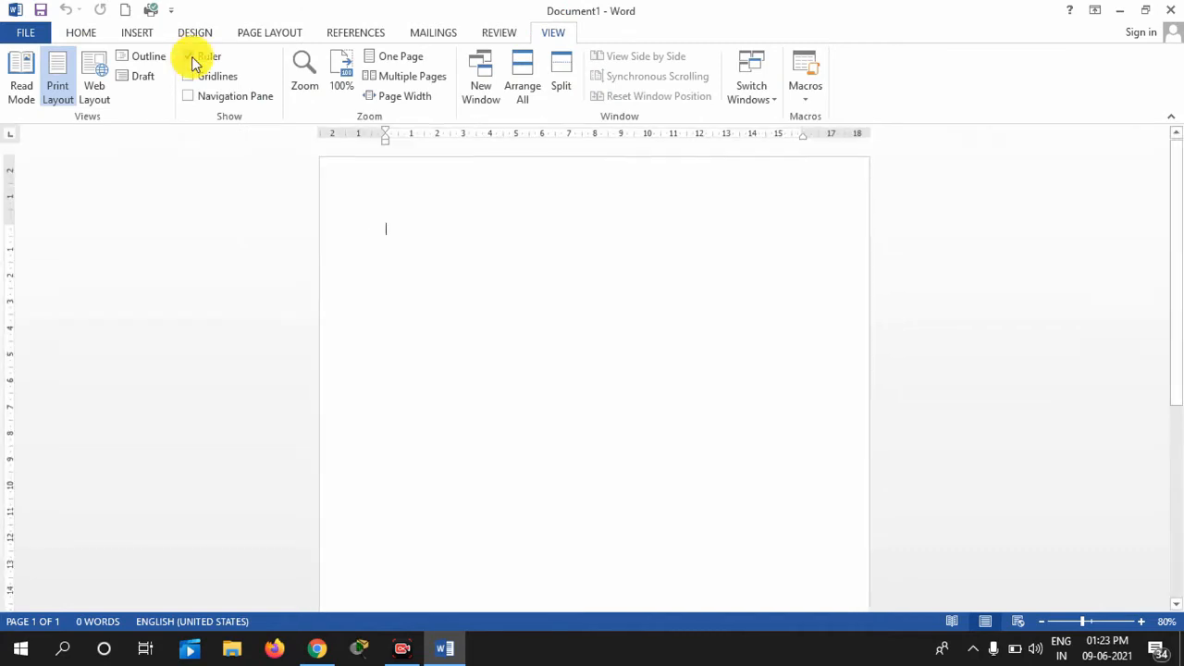
left_click(83, 33)
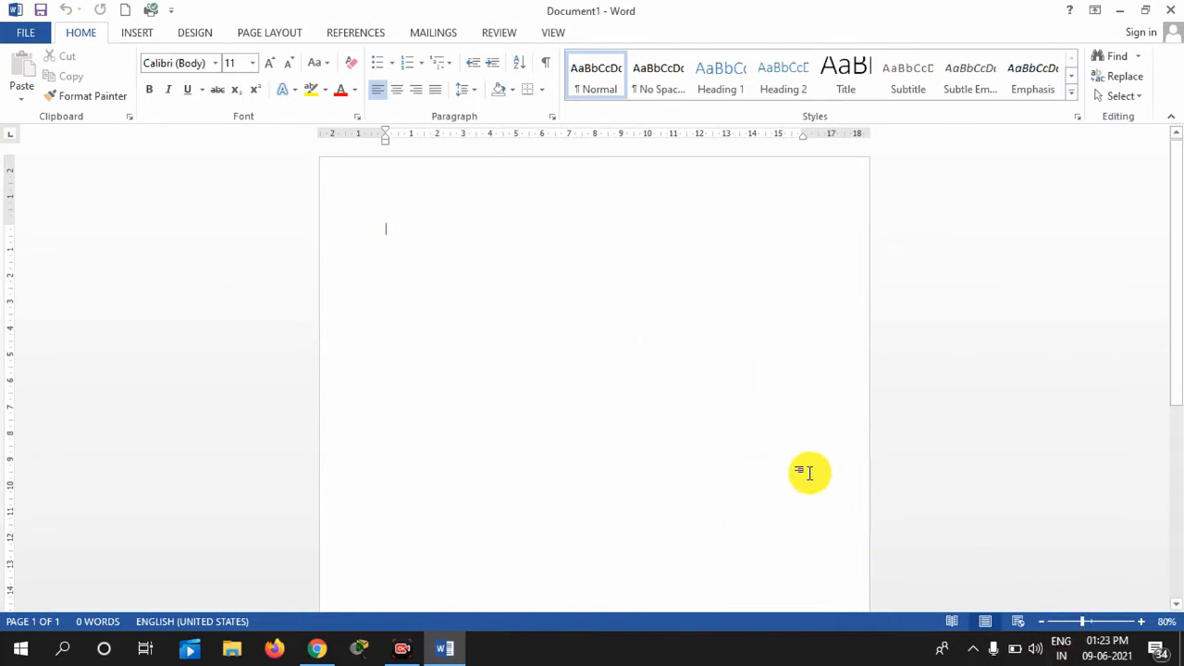
left_click(1043, 629)
left_click(1043, 629)
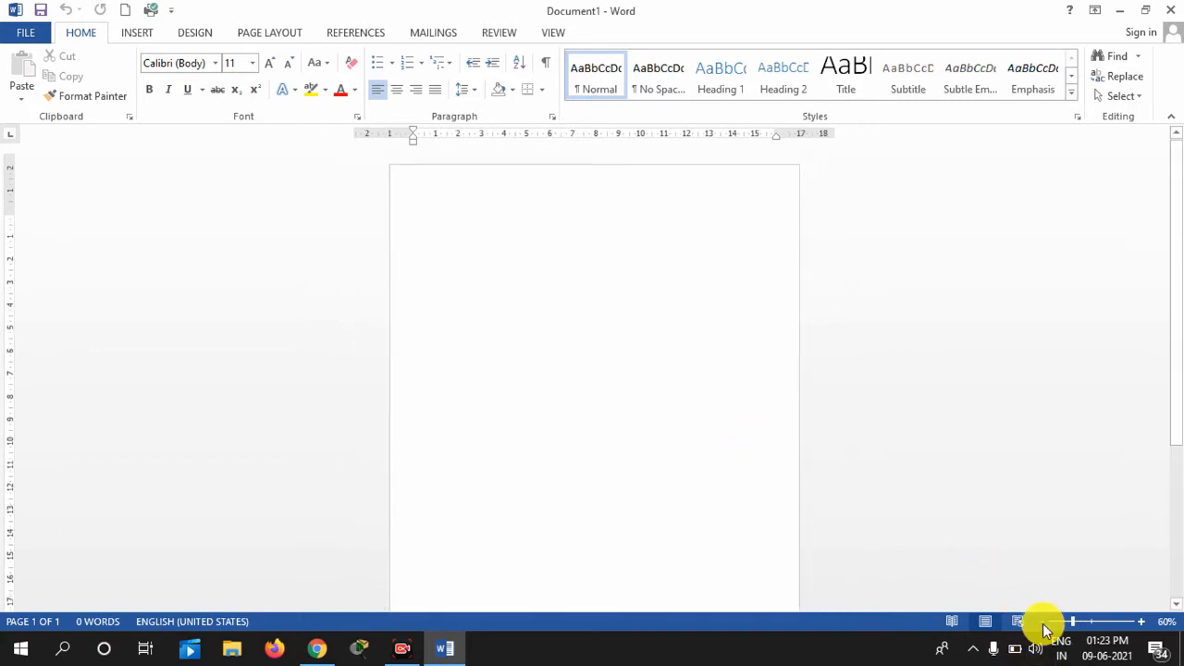
left_click(1145, 622)
left_click(1145, 622)
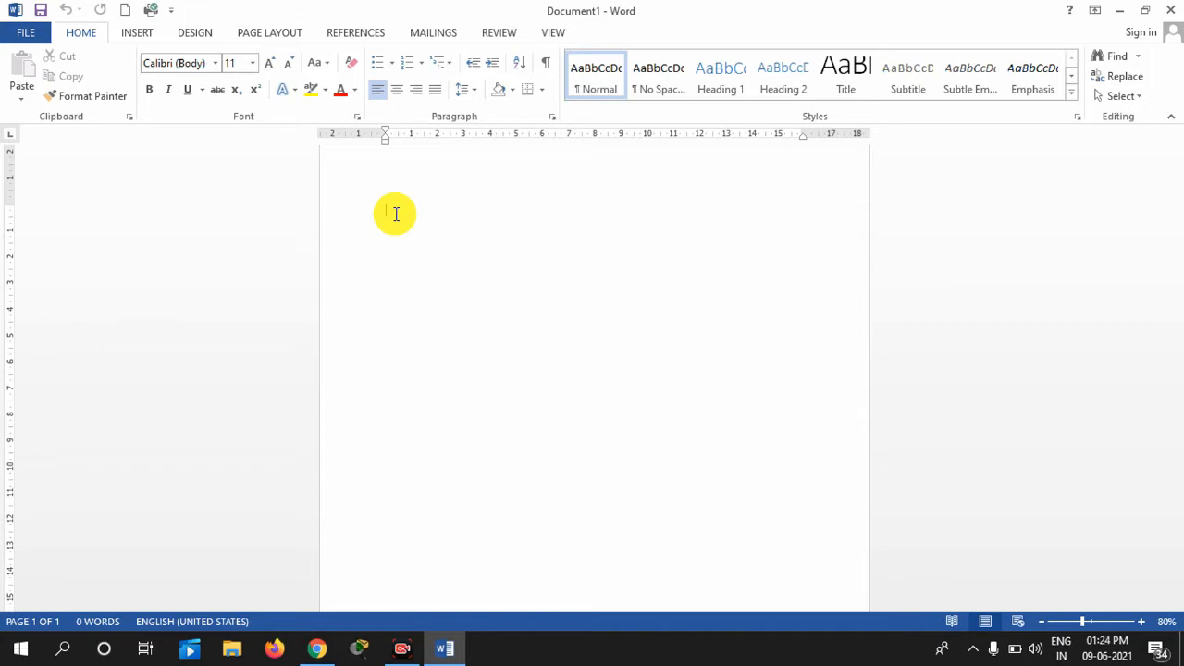
Enter =rand() to generate five sample paragraphs totalling 239 words
type("=ra")
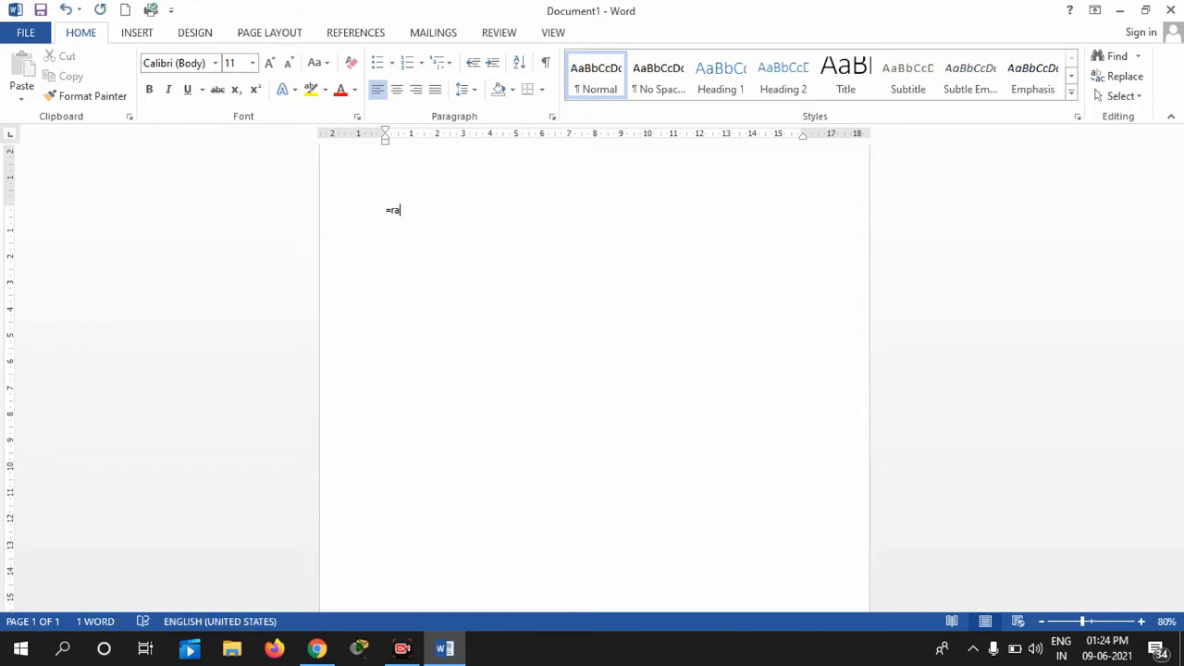
type("nd()")
key("Return")
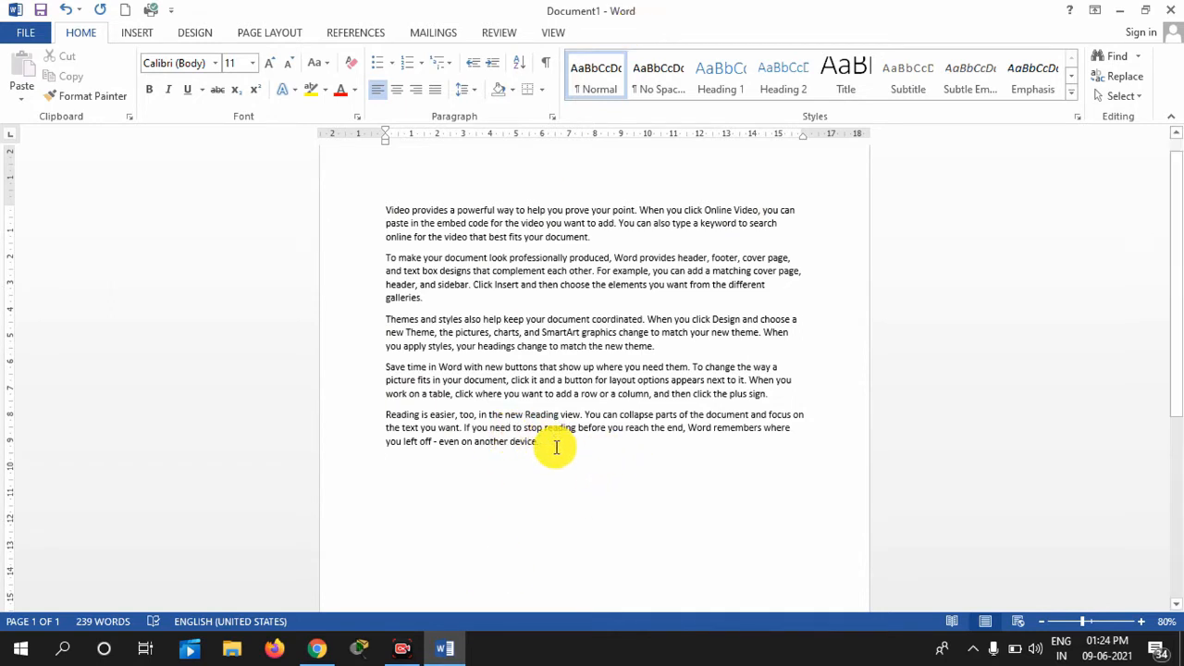
Practise selecting text by dragging across paragraphs and clicking the margin beside single lines
left_click_drag(547, 444, 391, 198)
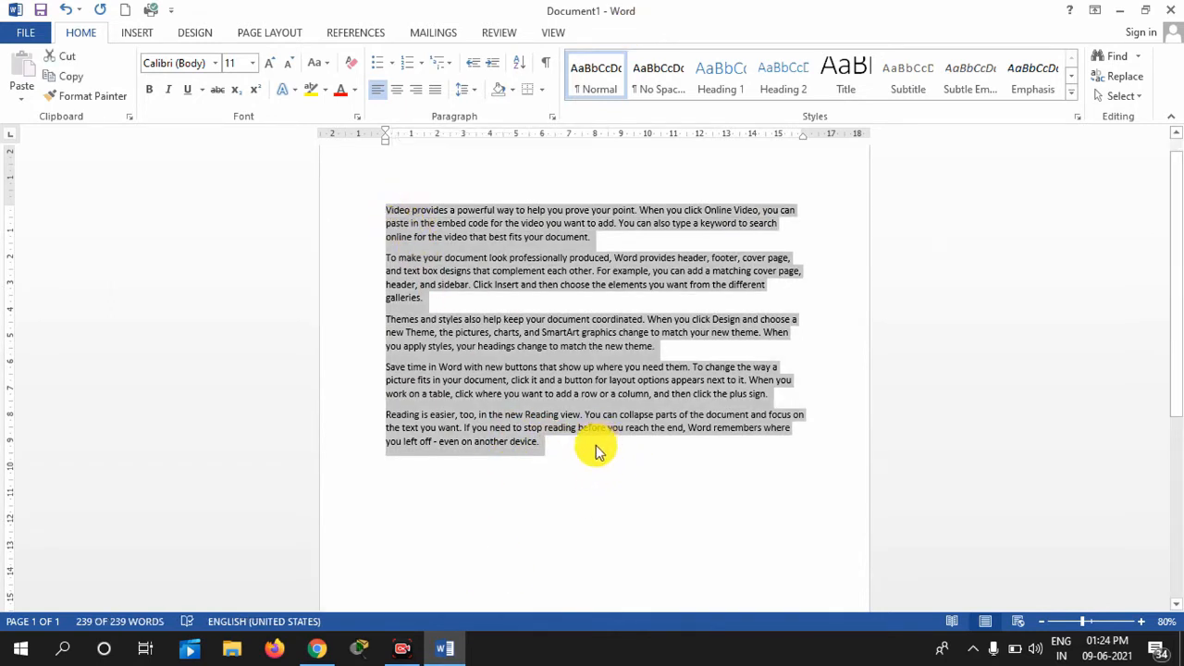
left_click(593, 453)
left_click_drag(568, 450, 393, 204)
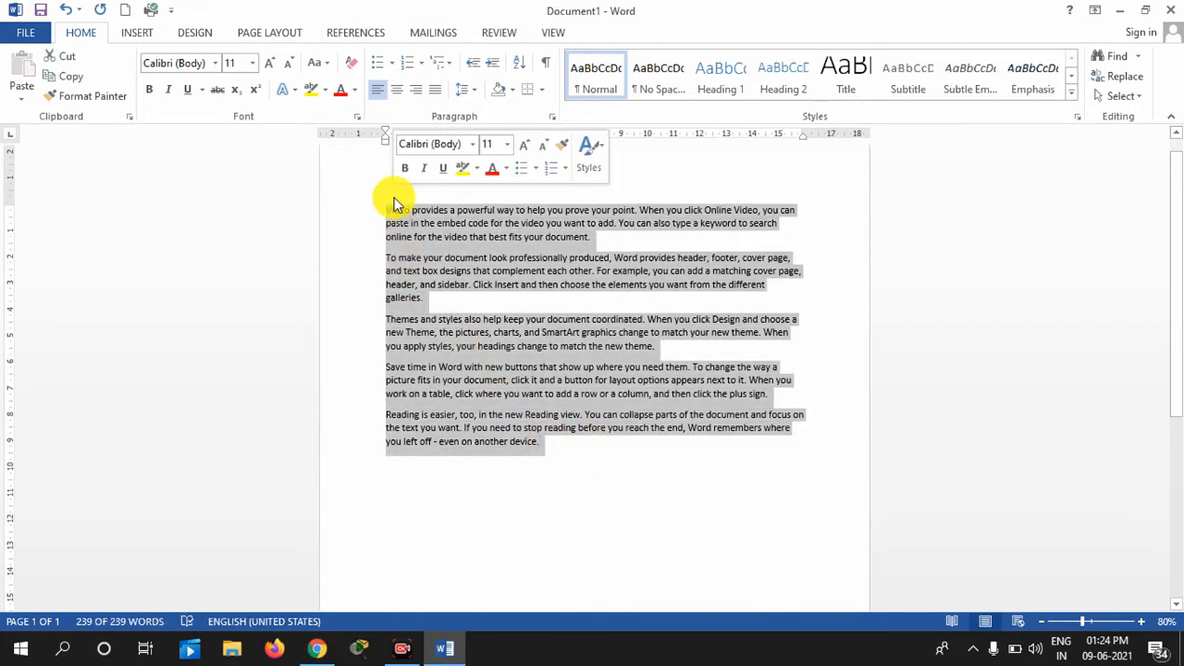
left_click(379, 214)
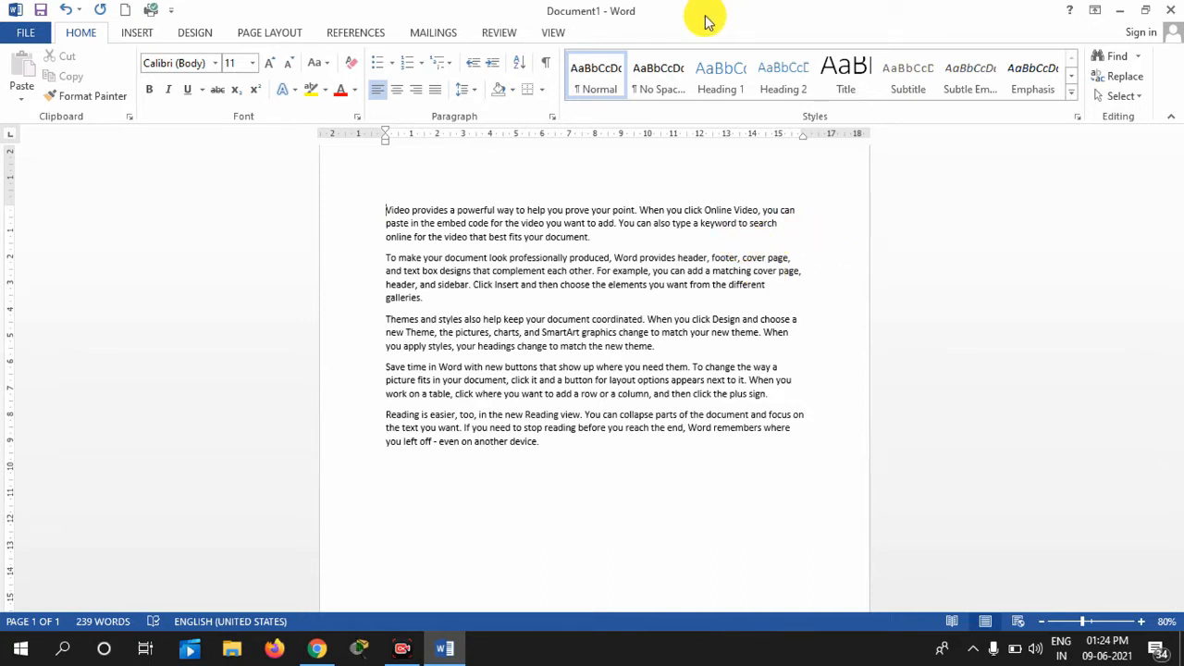
left_click_drag(341, 215, 375, 513)
left_click(343, 212)
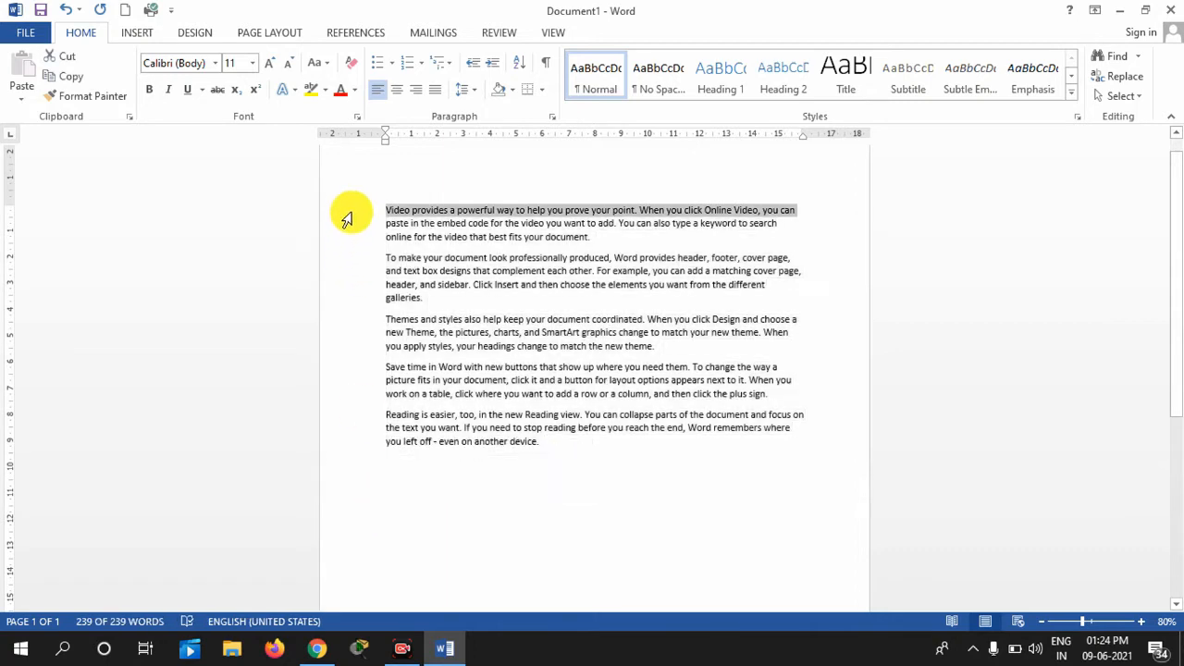
left_click(342, 226)
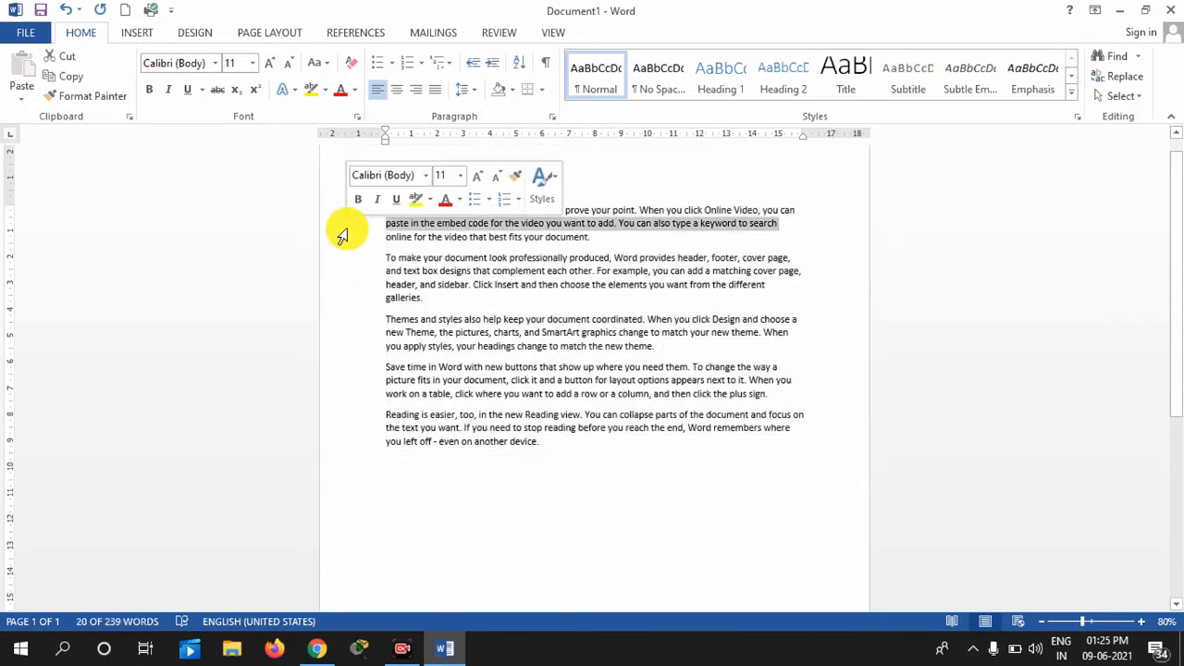
left_click(343, 242)
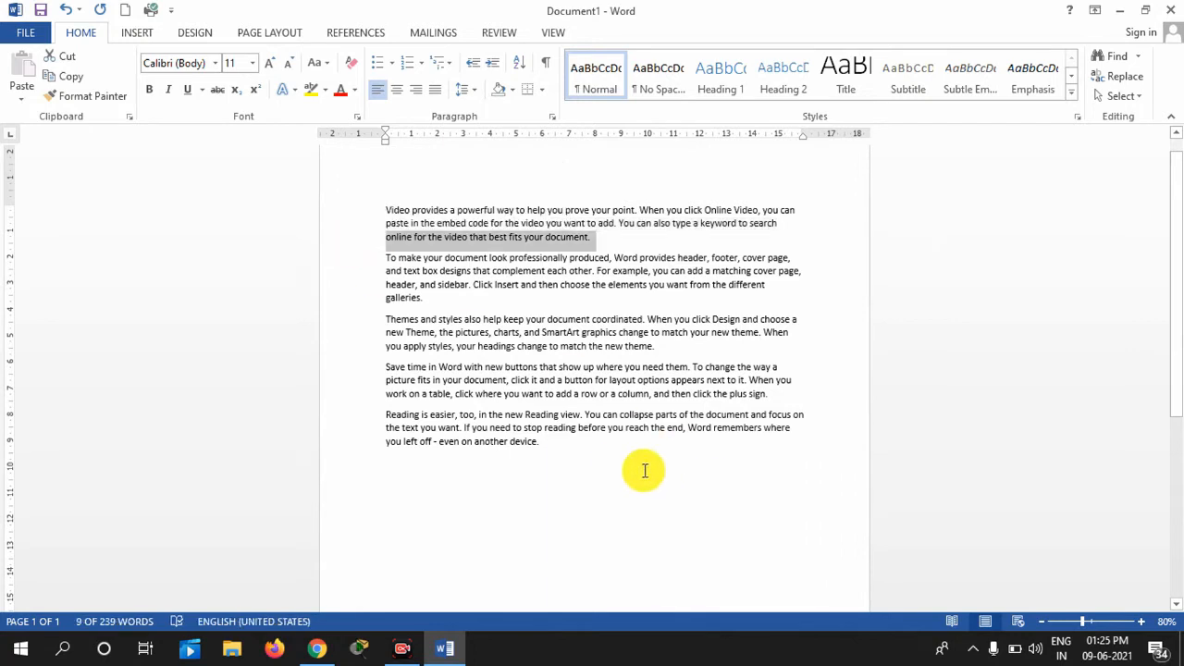
left_click(613, 458)
Drag-select the whole text and the end of the last paragraph, clearing each selection
left_click_drag(553, 439, 383, 206)
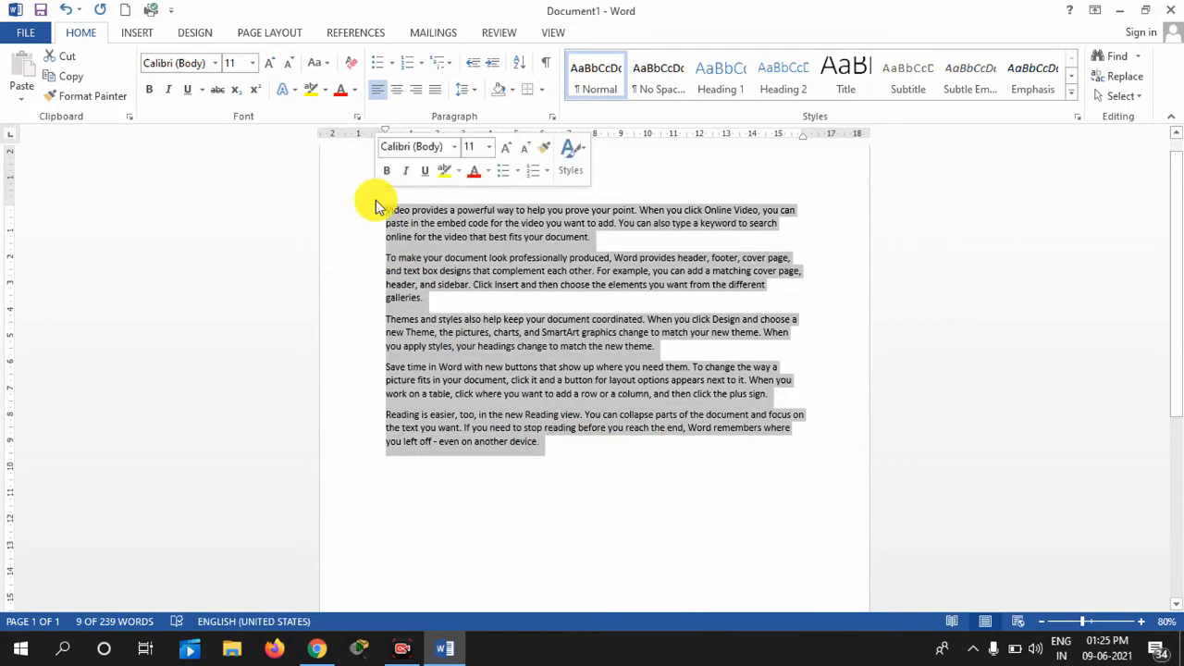
left_click(379, 218)
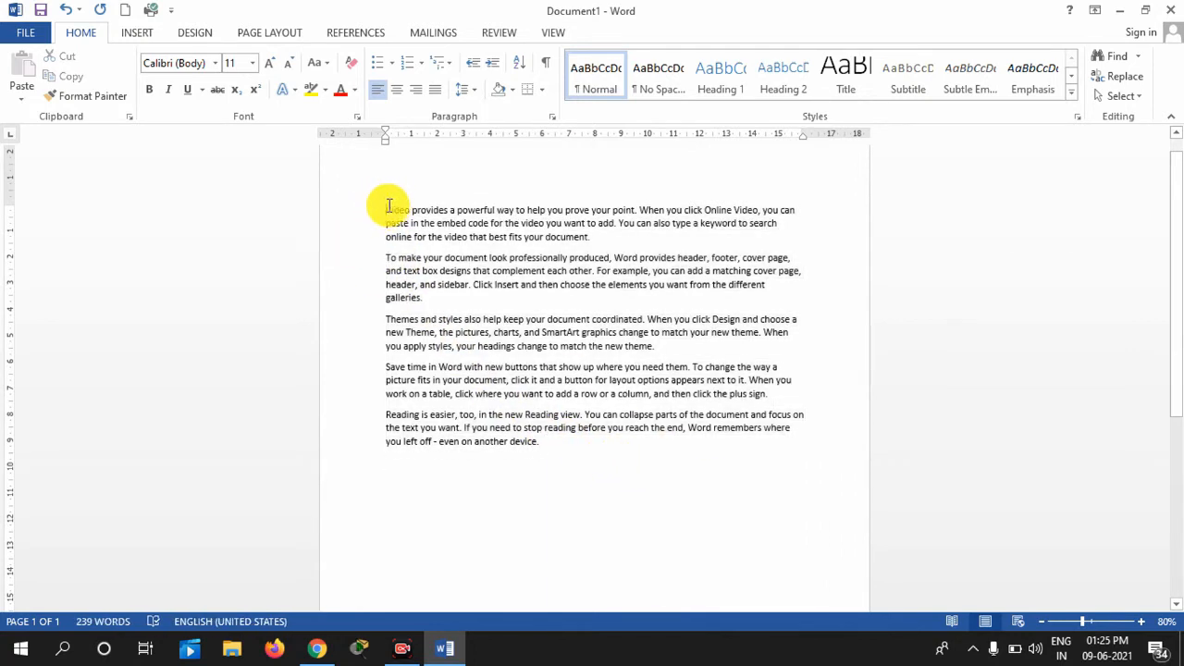
left_click_drag(386, 205, 347, 463)
left_click(597, 460)
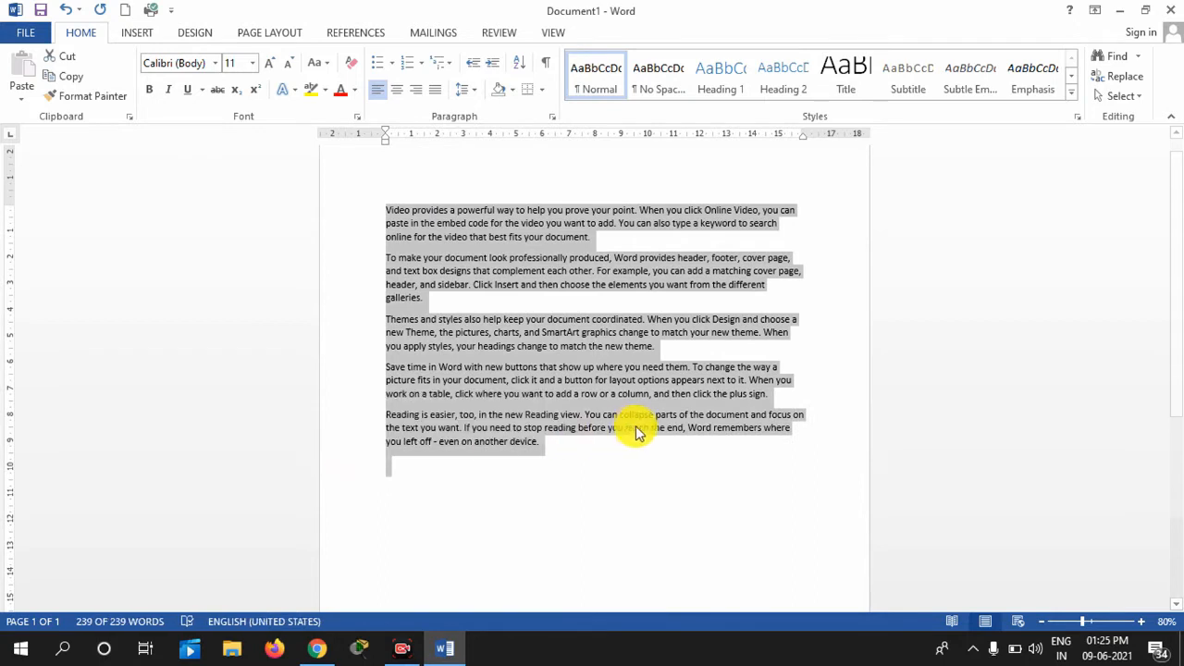
left_click(620, 449)
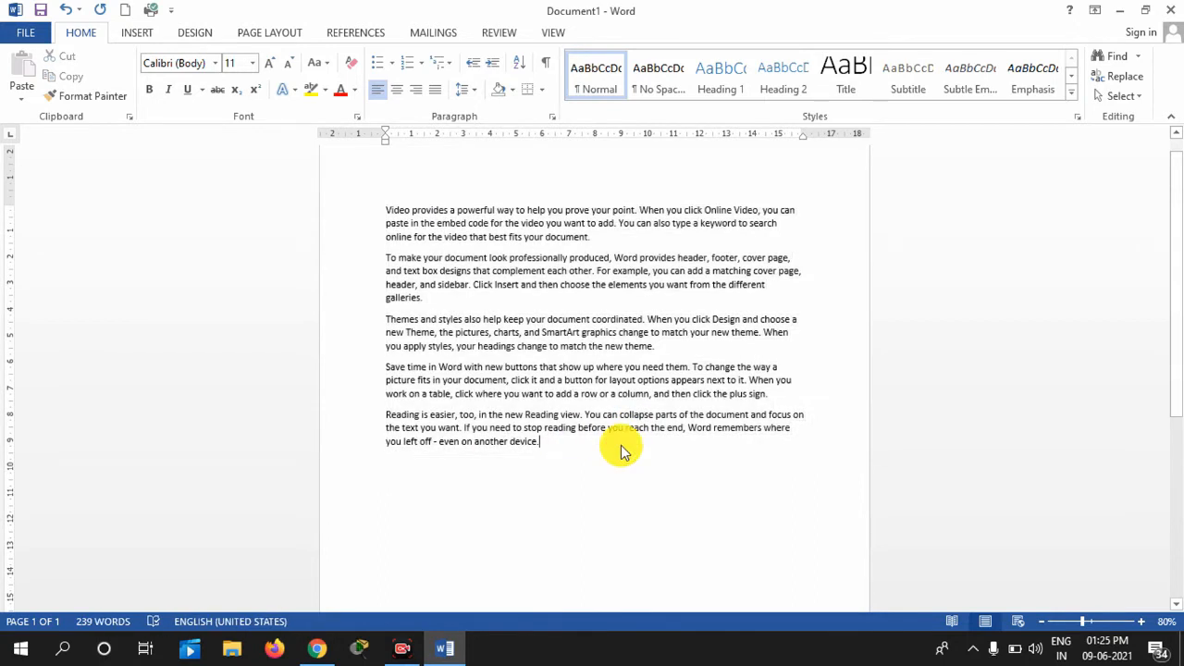
left_click_drag(577, 454, 531, 397)
left_click(386, 211)
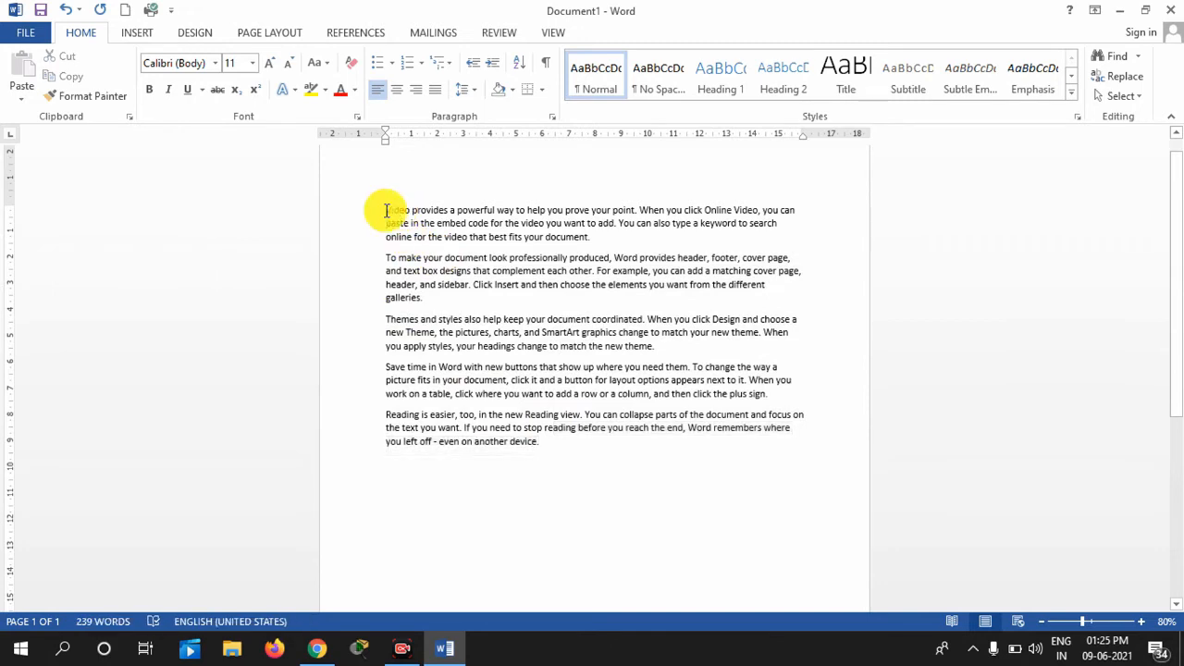
Select the entire document with Ctrl+A, then again by dragging from top to bottom
key("ctrl+a")
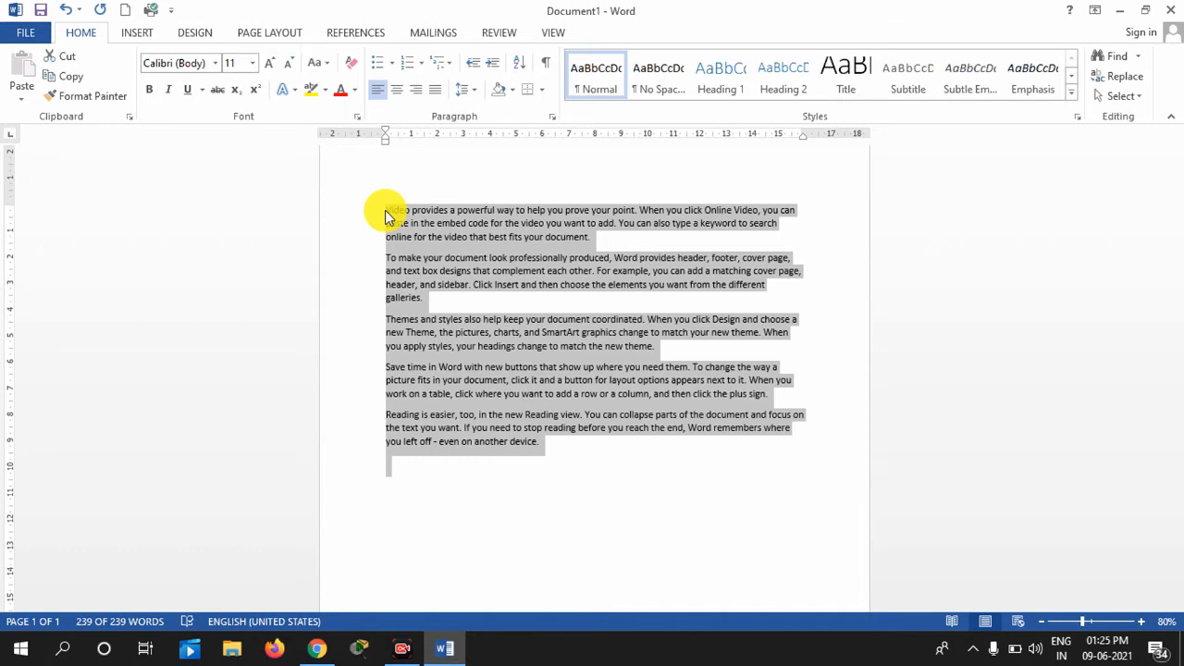
left_click(572, 441)
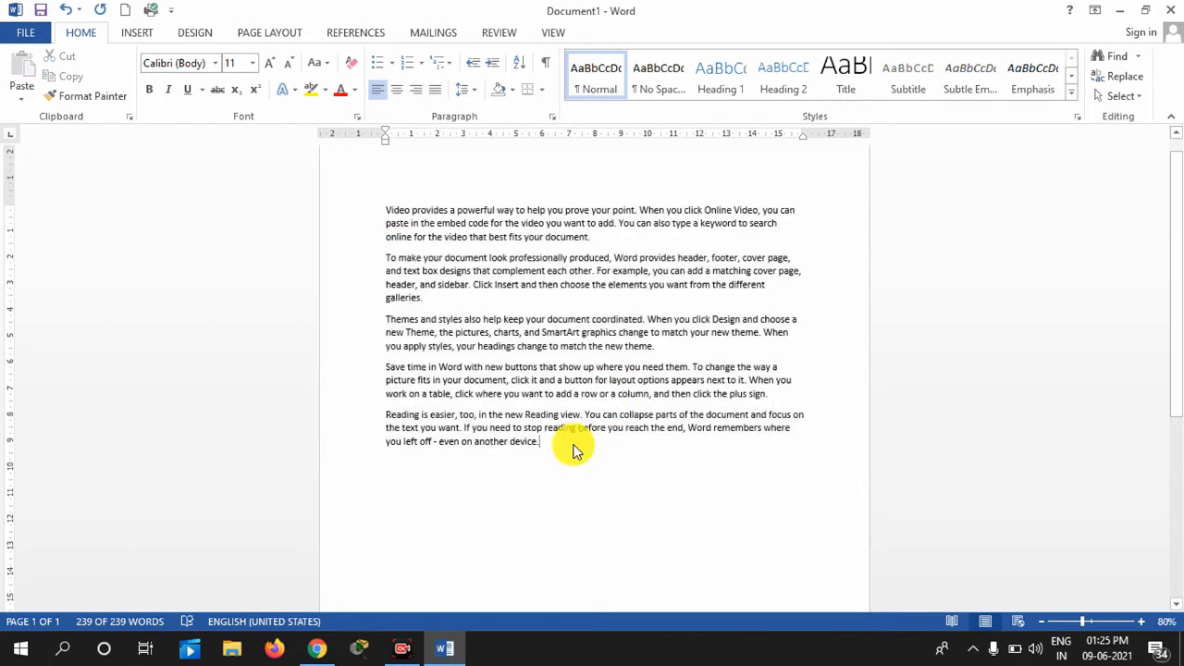
left_click_drag(381, 202, 616, 457)
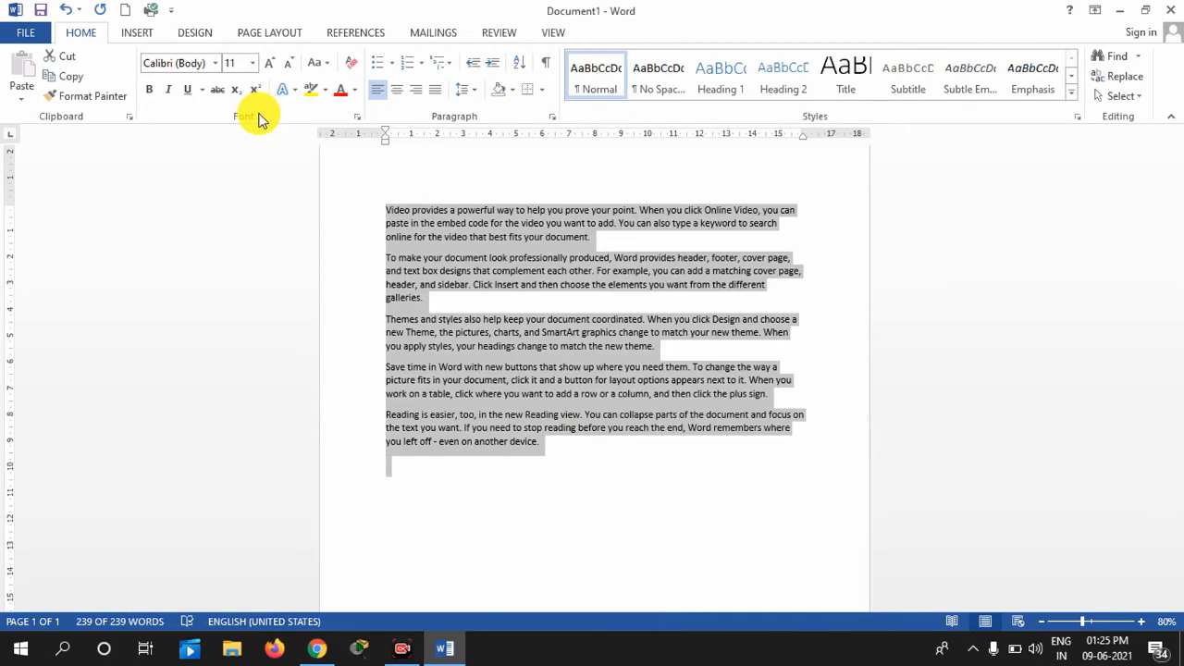
Change all five paragraphs from Calibri to Arial, then select all the text
left_click(215, 67)
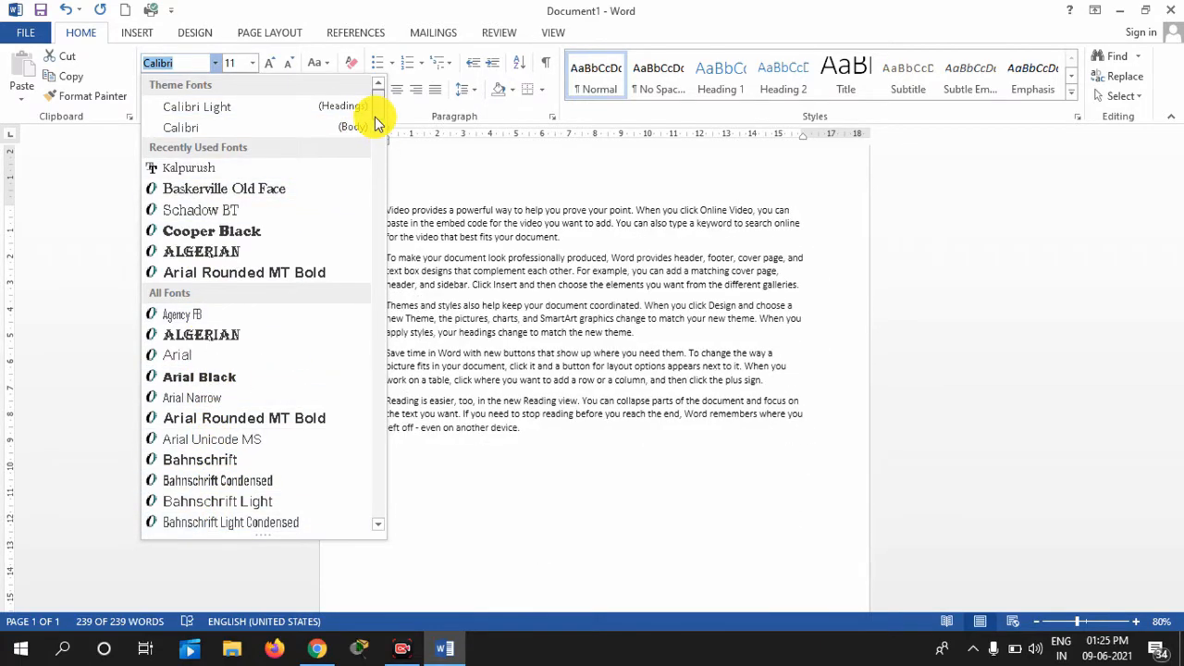
scroll(375, 332, "down", 5)
scroll(375, 332, "down", 15)
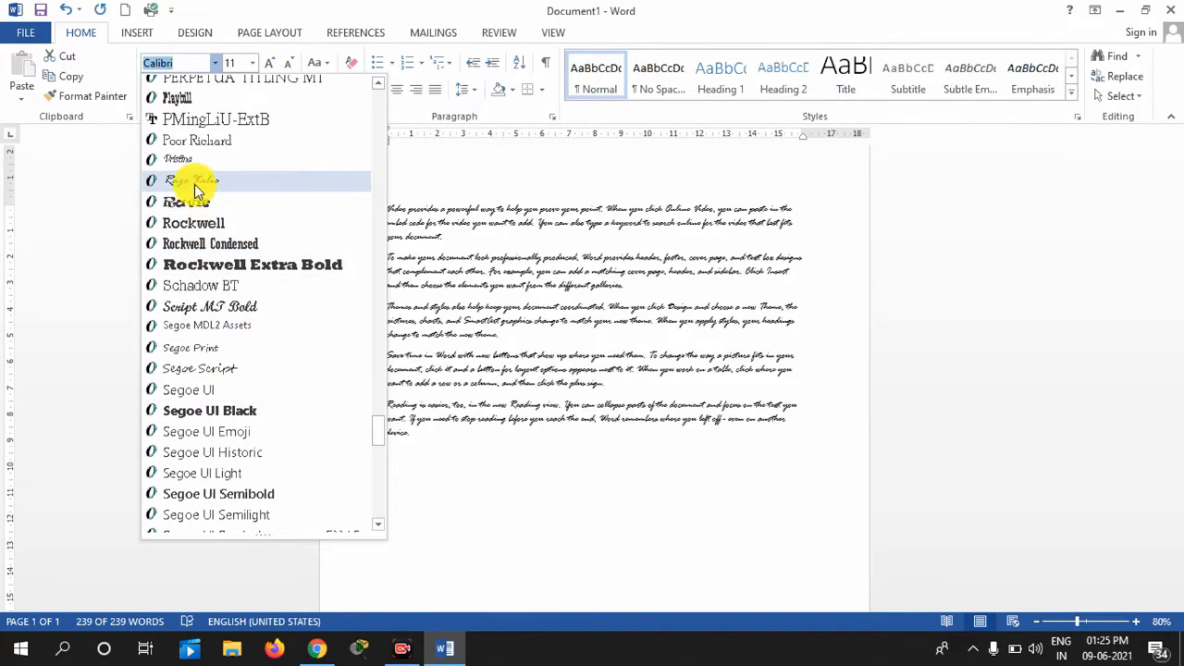
scroll(309, 238, "up", 15)
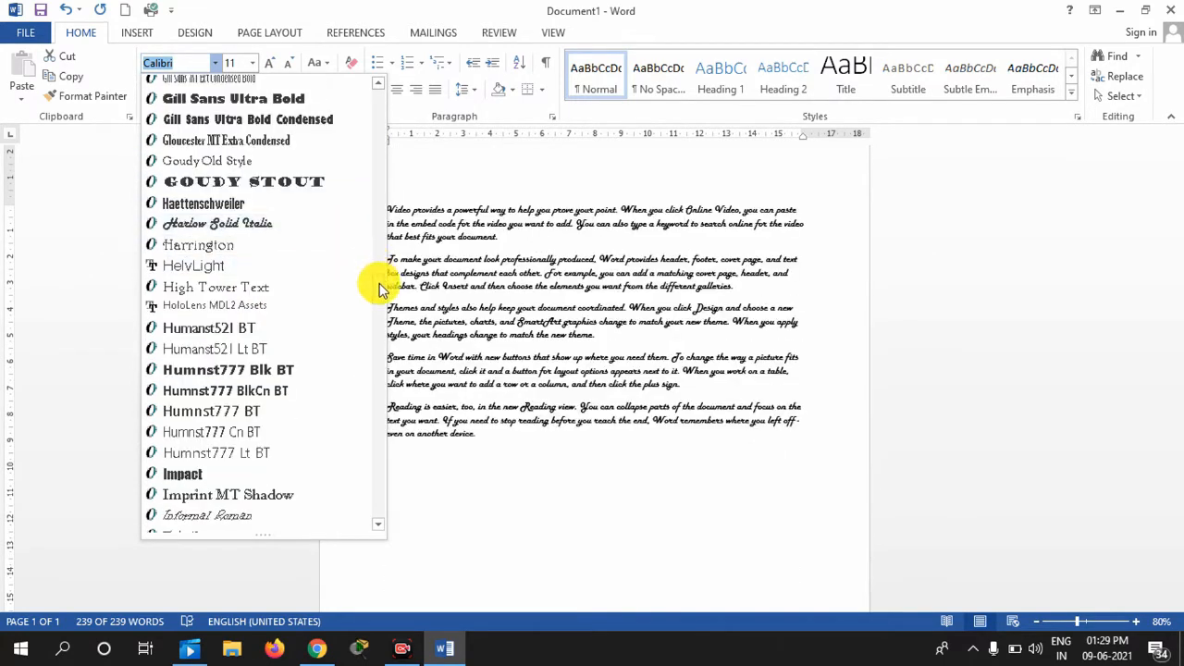
scroll(382, 283, "up", 3)
scroll(278, 280, "down", 1)
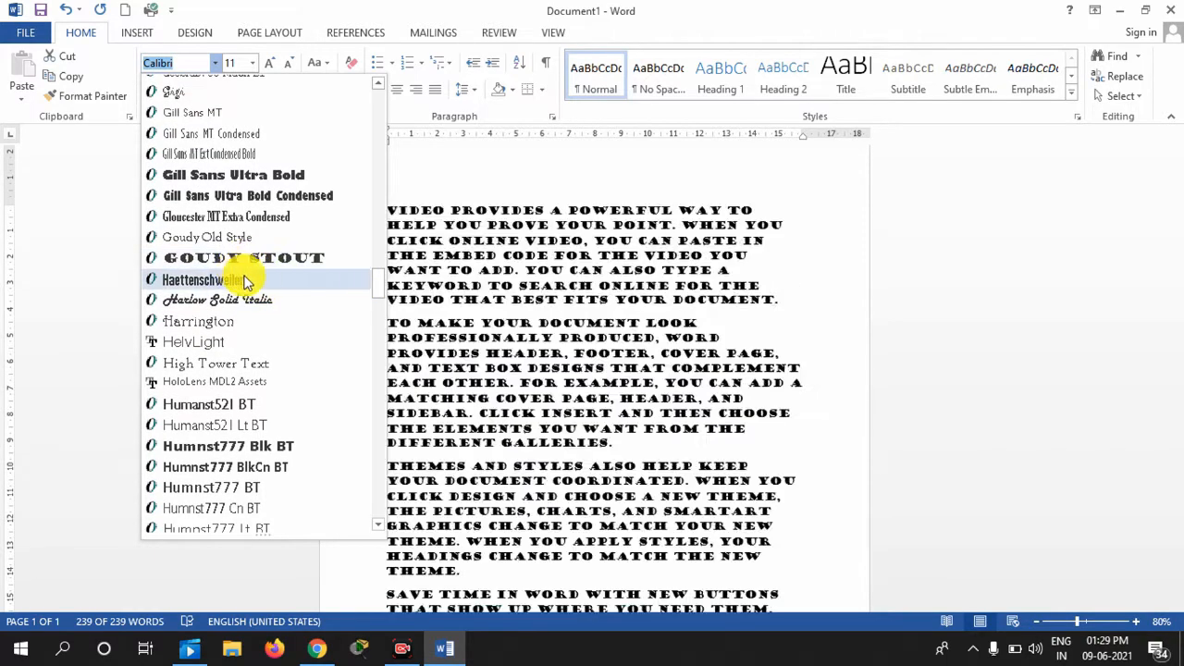
left_click_drag(373, 287, 370, 179)
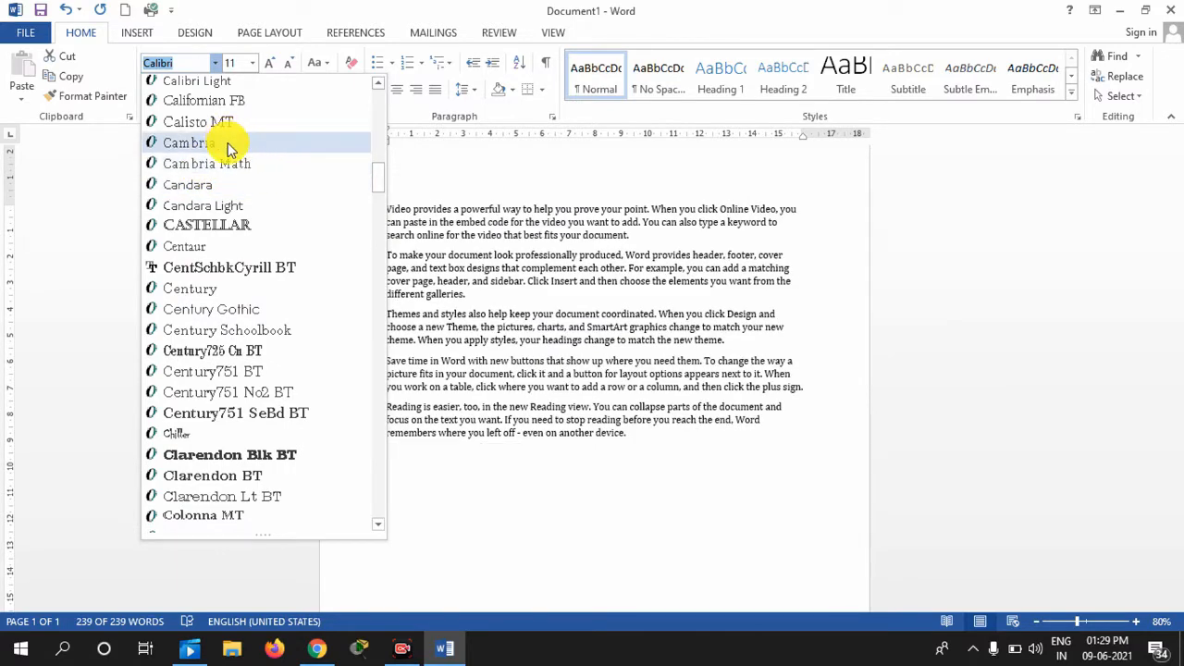
left_click_drag(378, 180, 388, 98)
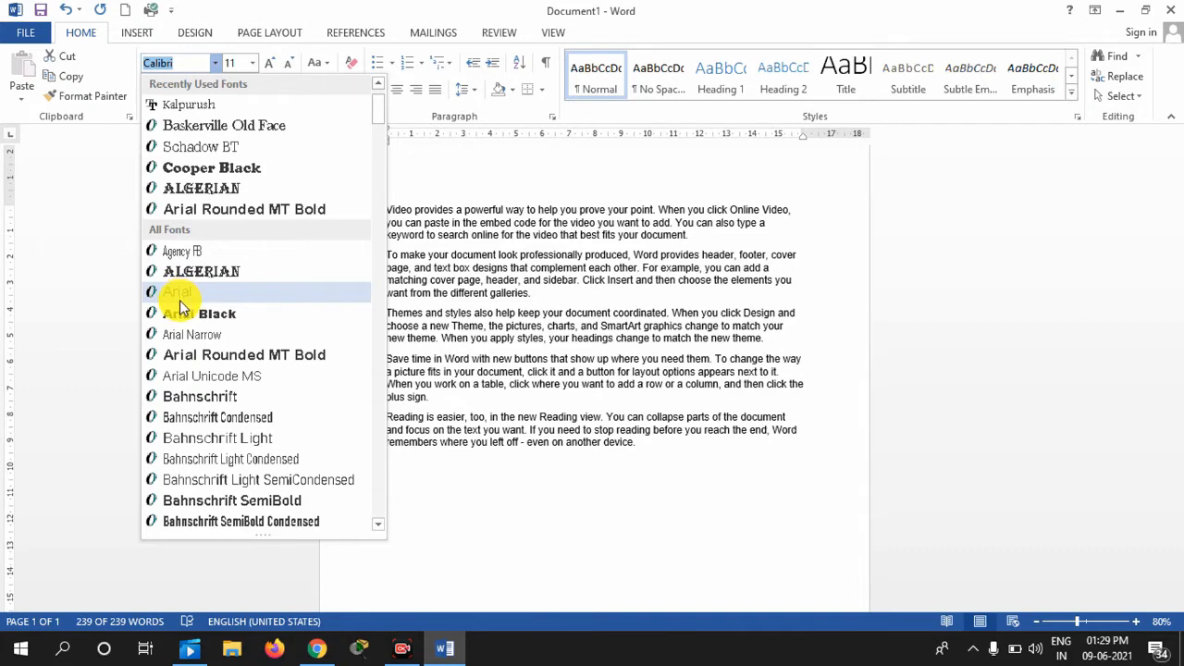
left_click(181, 302)
key("ctrl+a")
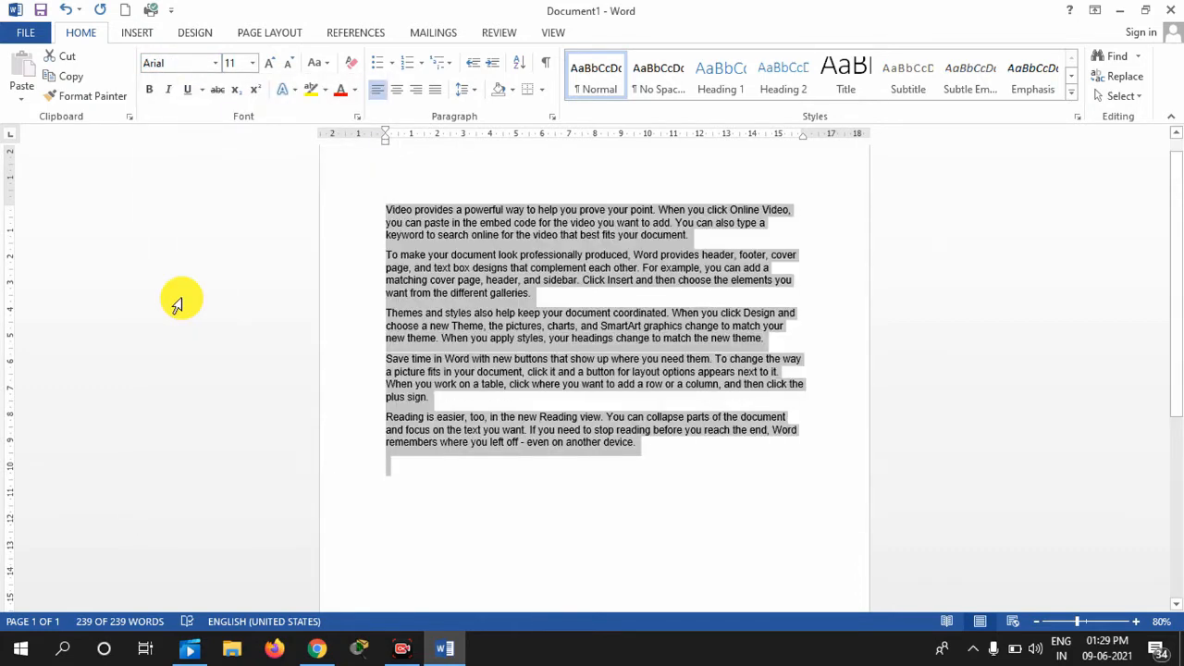
Set the font size to 72, then 100 and 200 point, and finally back to 11
left_click(253, 62)
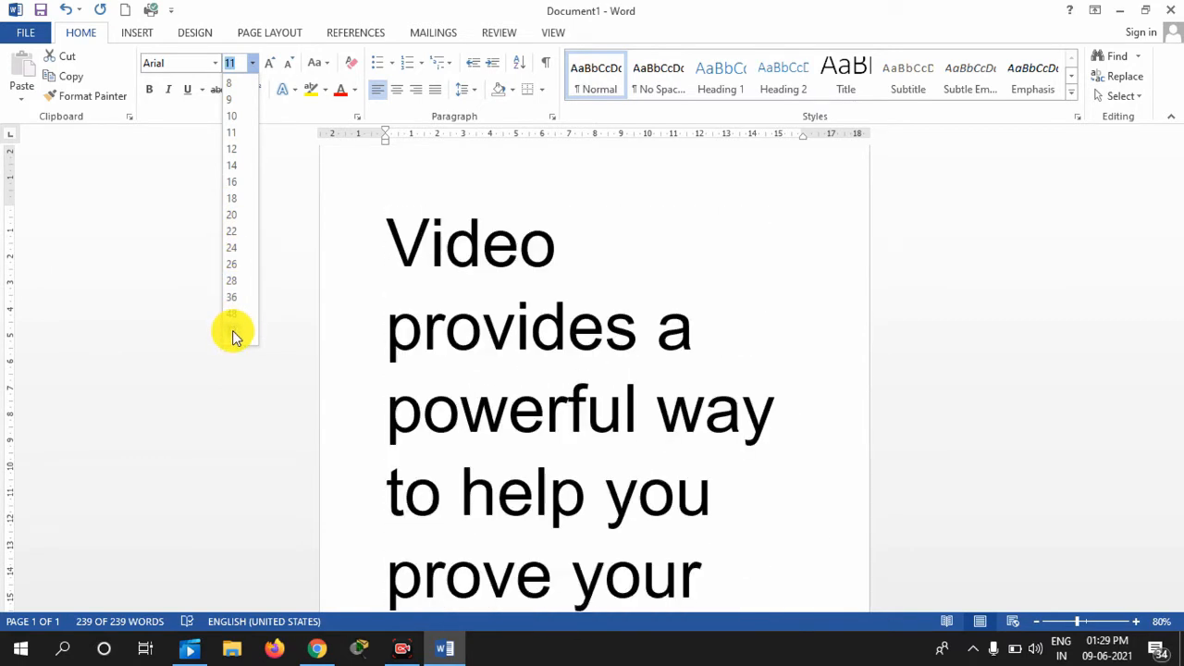
left_click(232, 330)
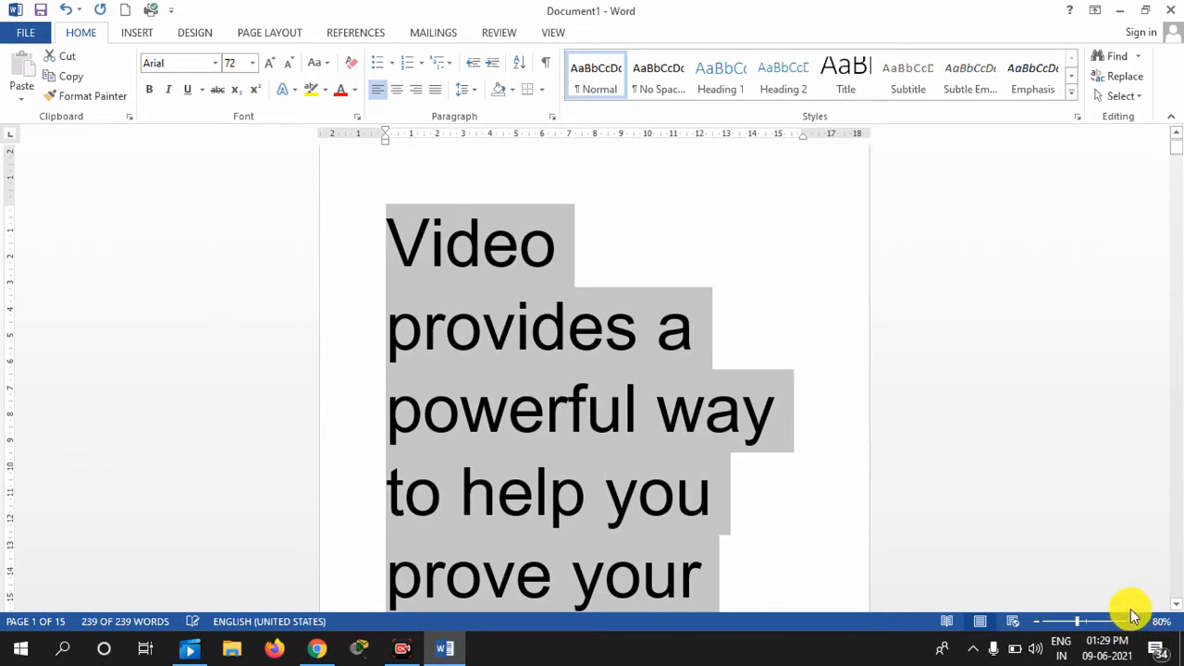
left_click(238, 63)
type("100")
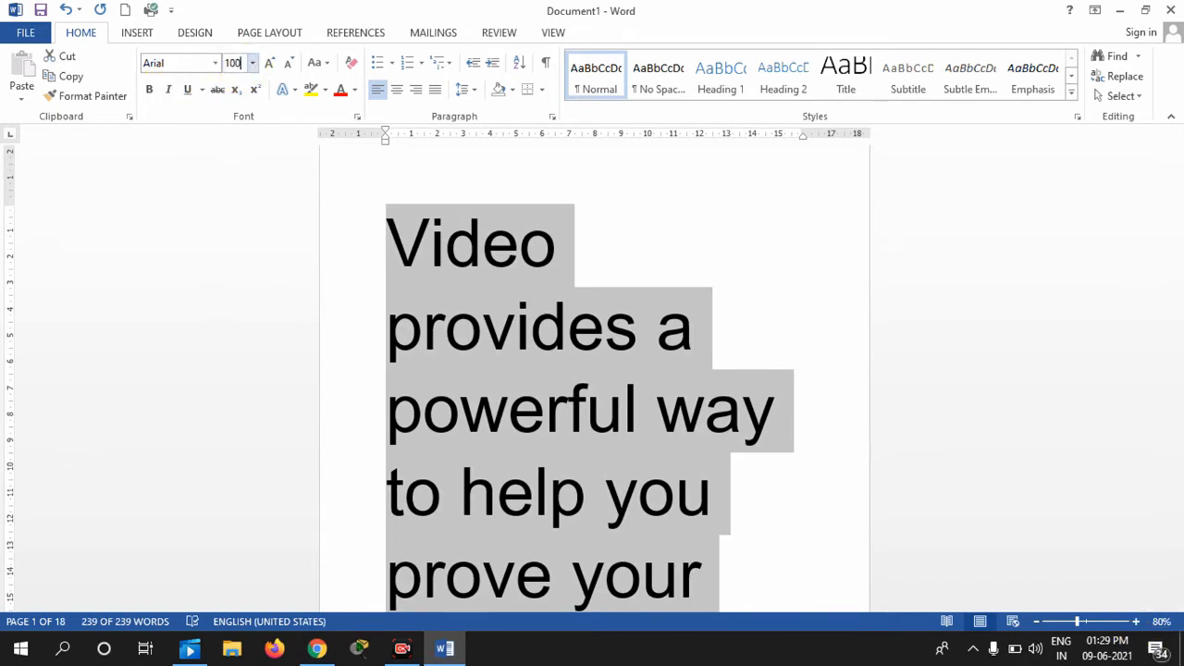
key("Return")
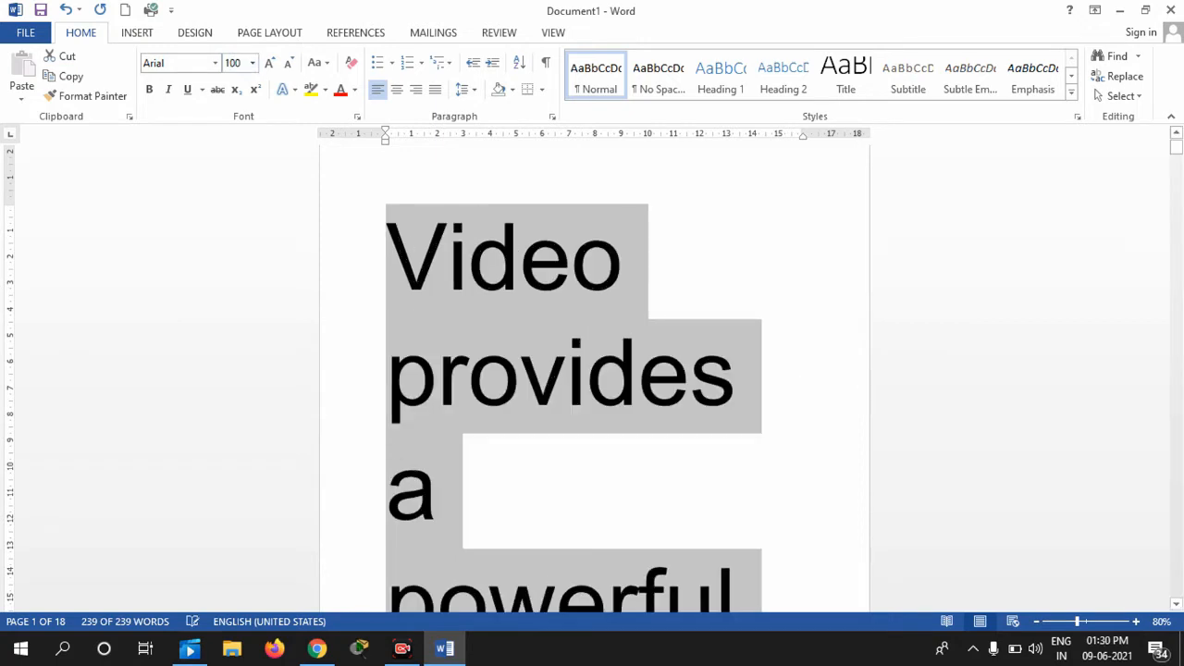
left_click(253, 63)
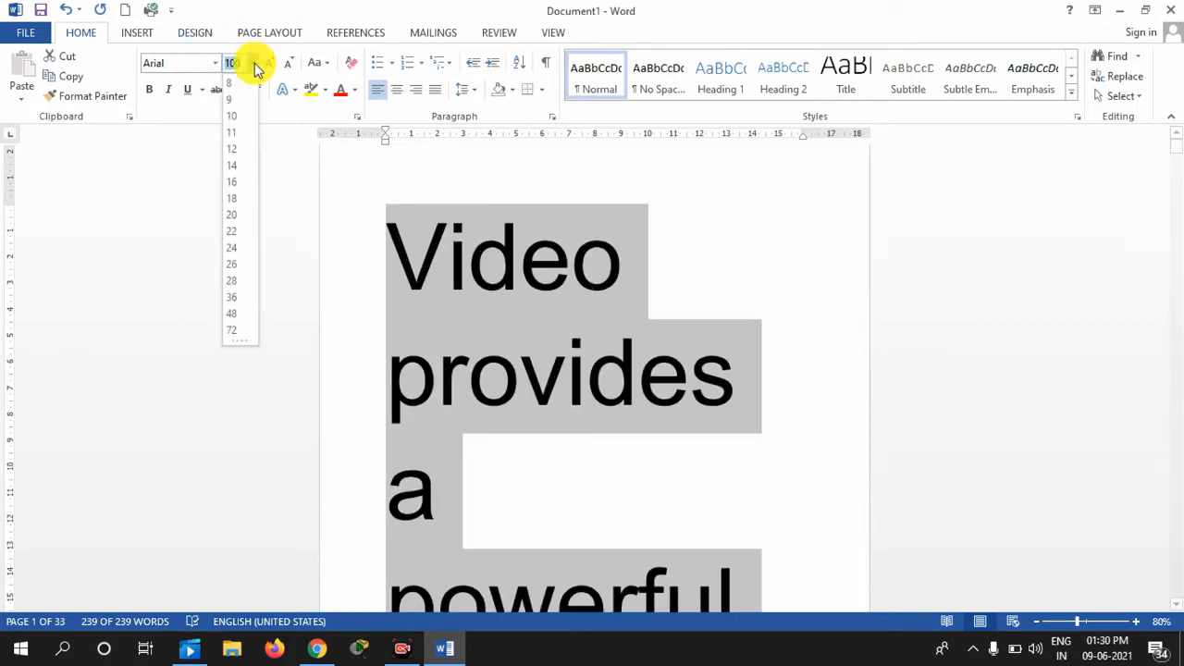
type("200")
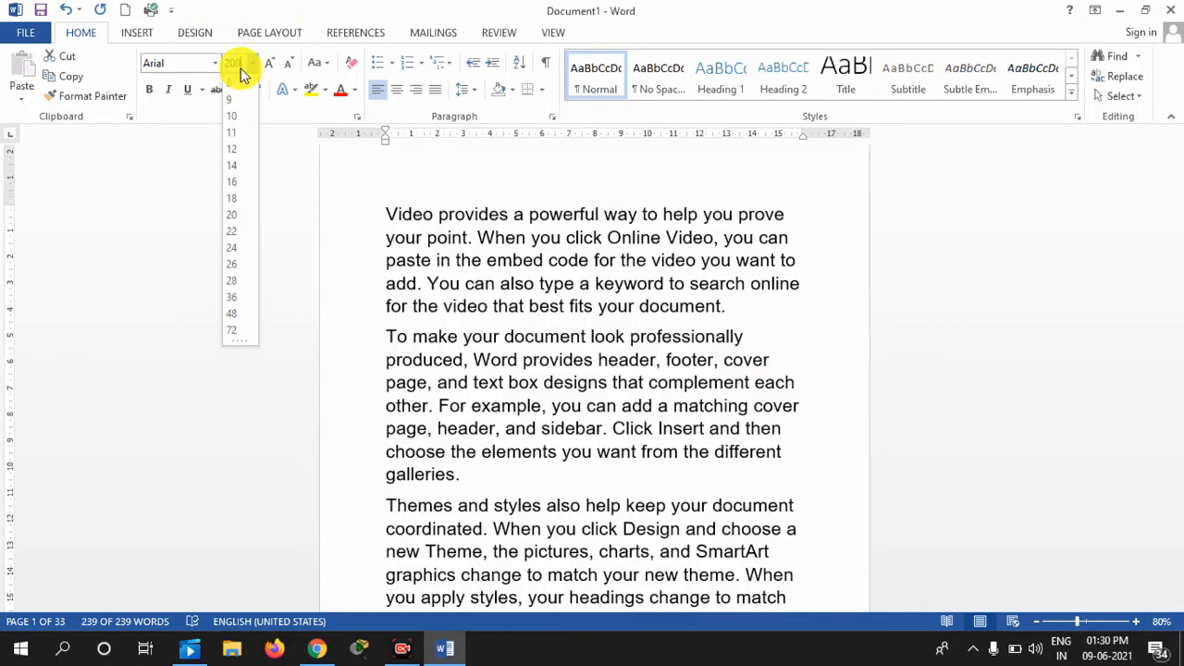
key("Return")
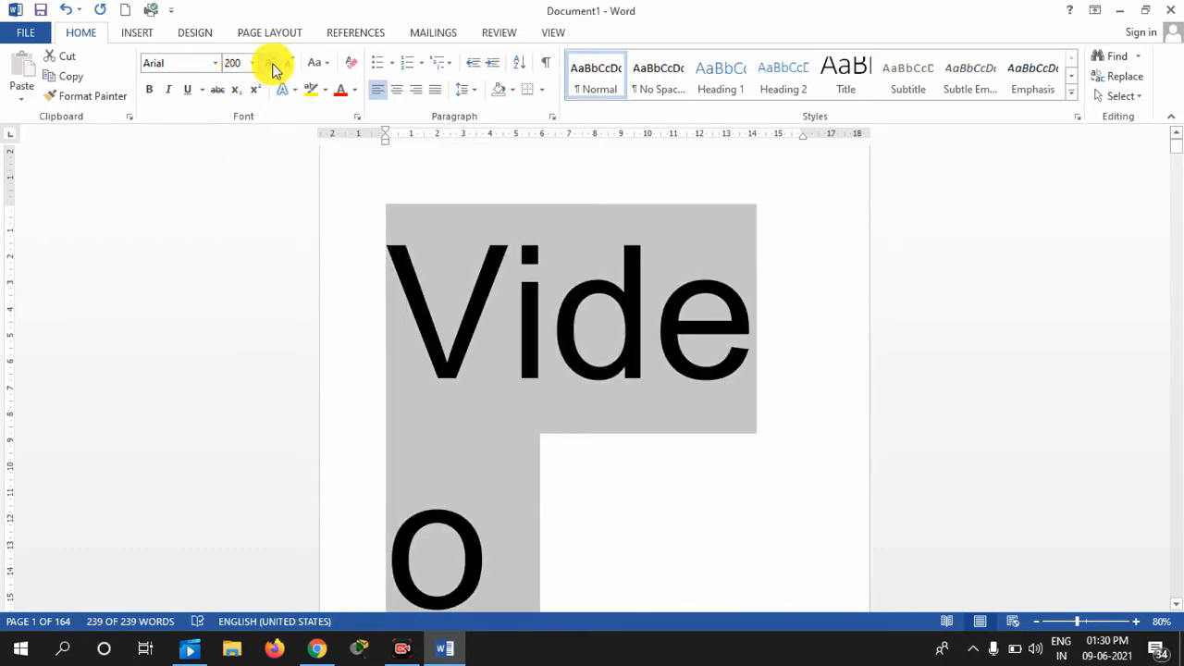
left_click(251, 63)
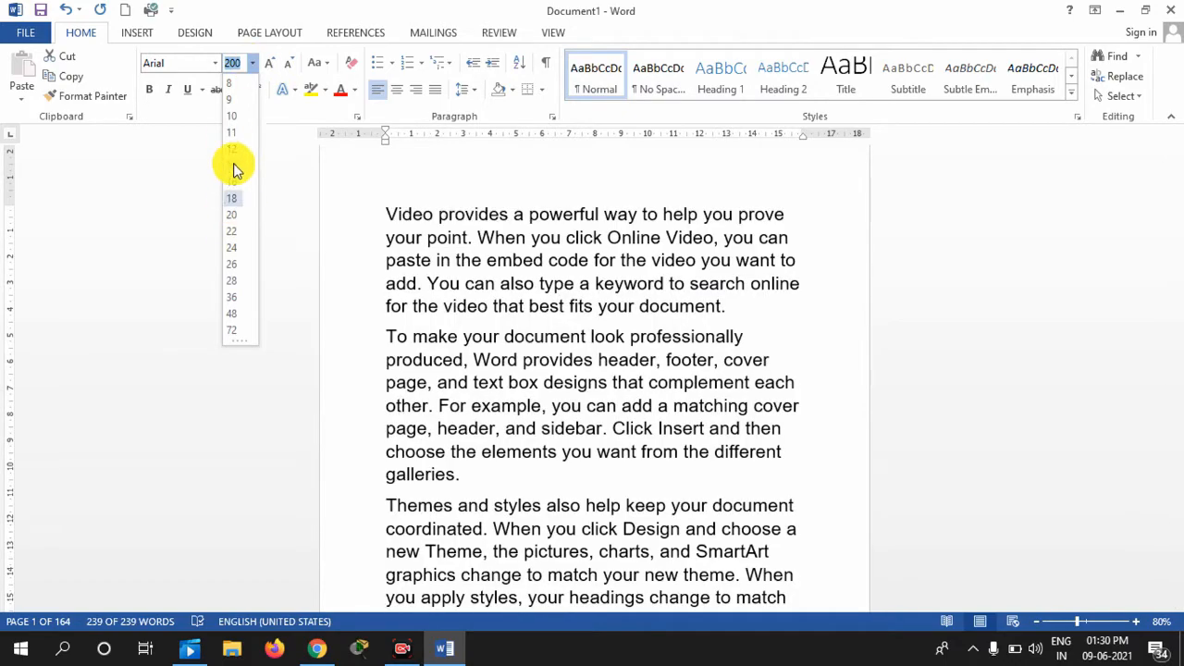
left_click(233, 138)
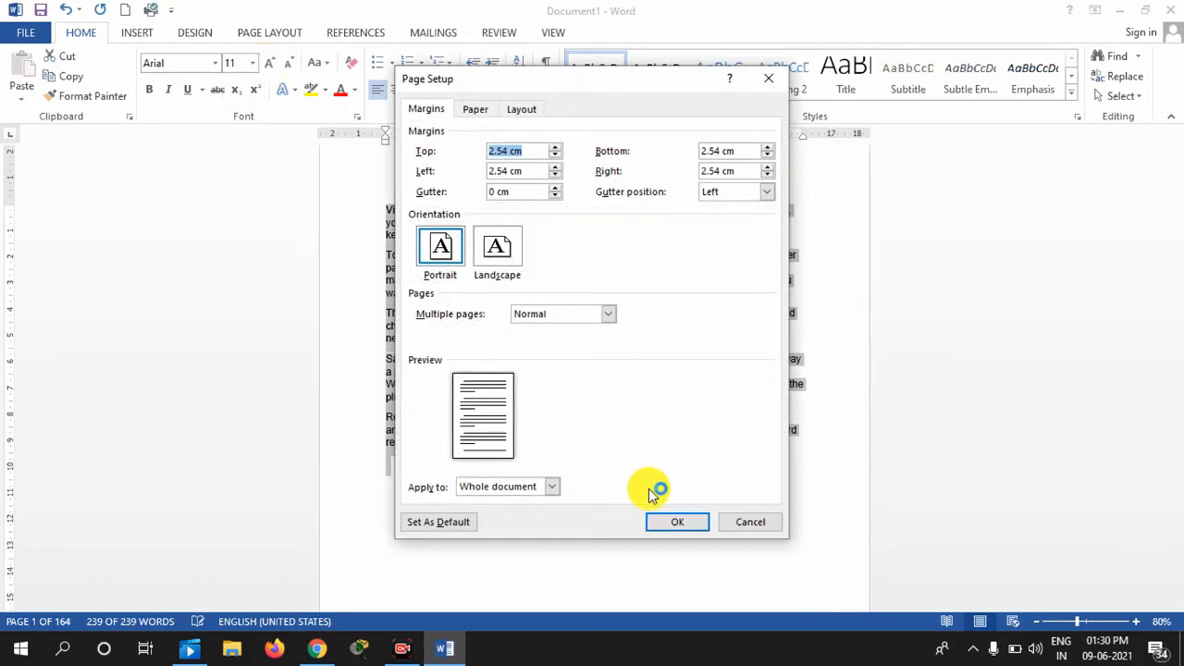
Close Page Setup, bring the text to 12 point, make it bold and zoom to 90%
left_click(762, 523)
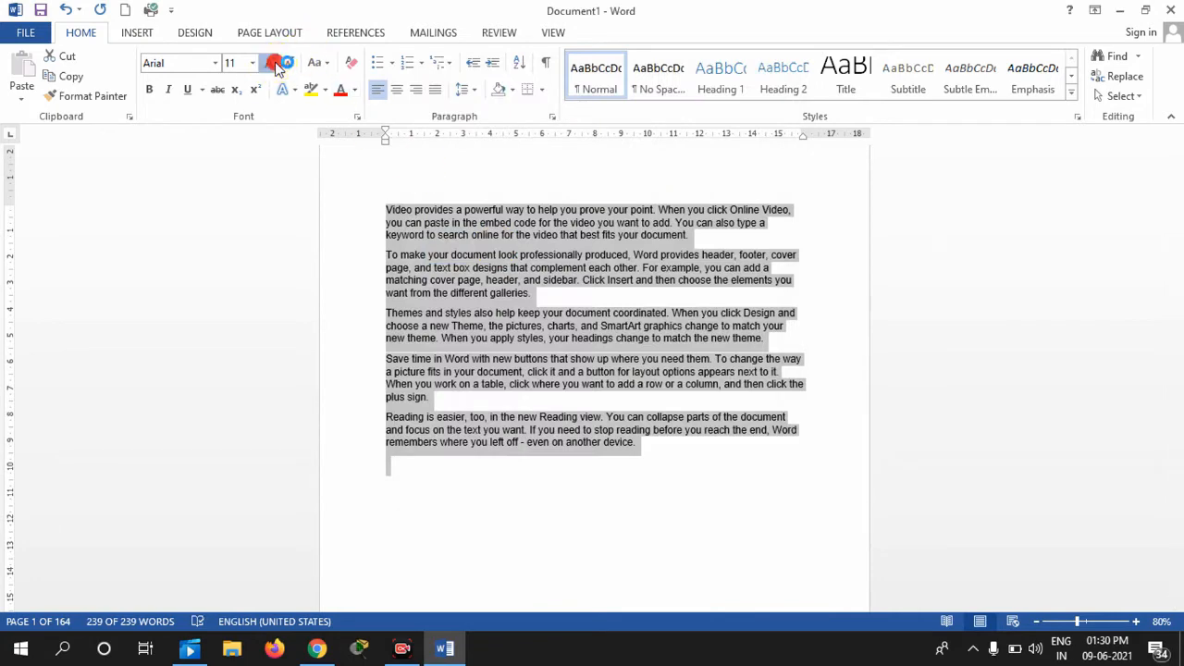
left_click(273, 63)
left_click(273, 63)
left_click(273, 63)
left_click(289, 63)
left_click(290, 63)
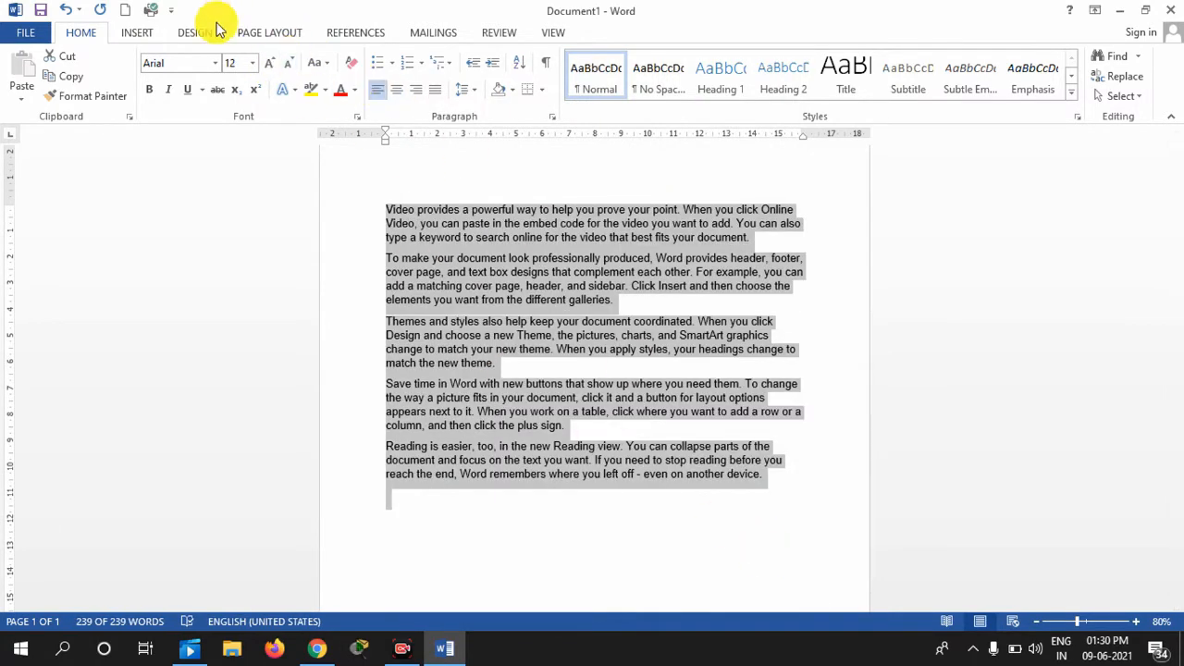
left_click(150, 93)
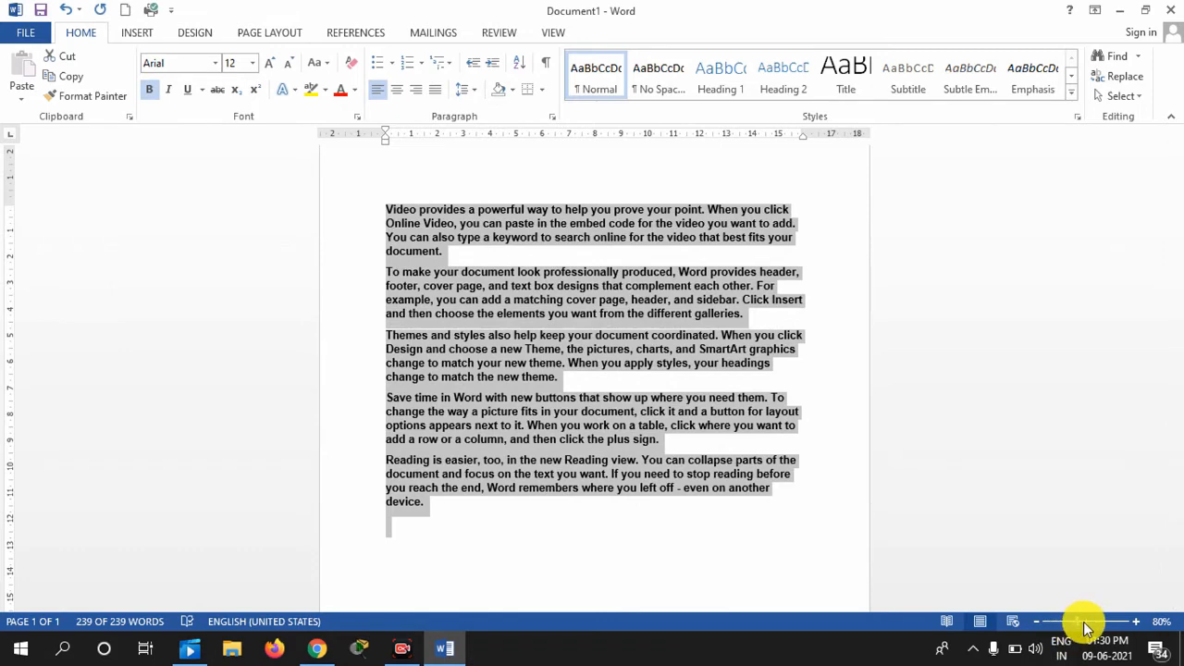
left_click(1136, 622)
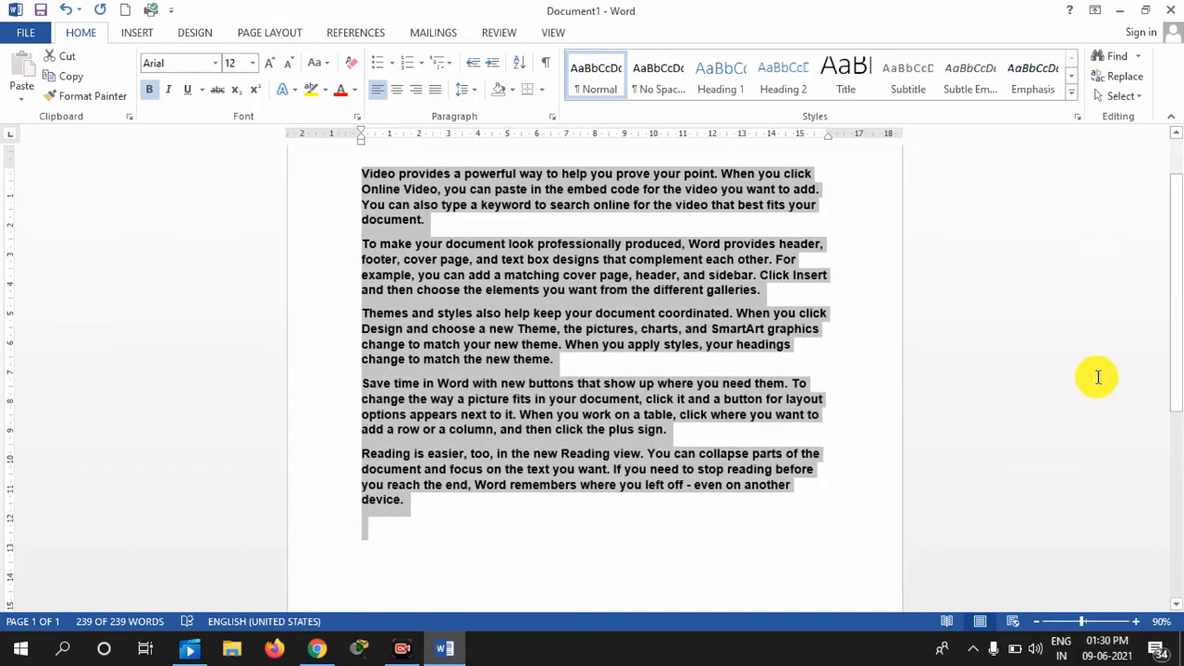
scroll(1176, 277, "up", 2)
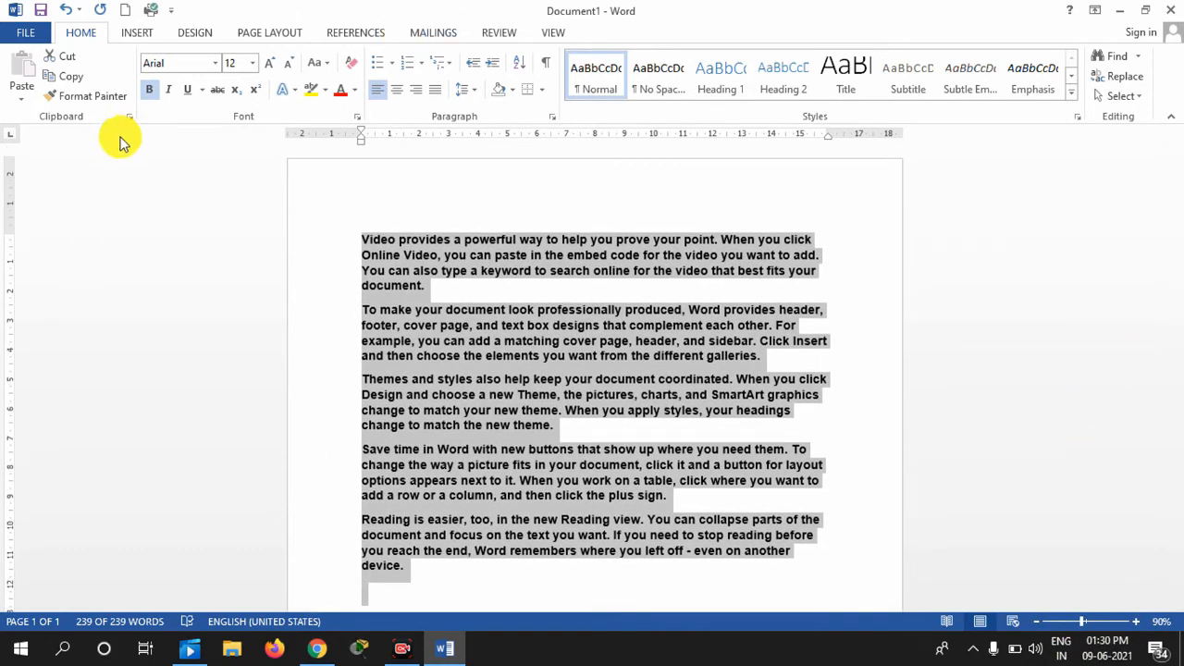
Toggle italic and bold several times, leaving the text bold and italic
left_click(169, 92)
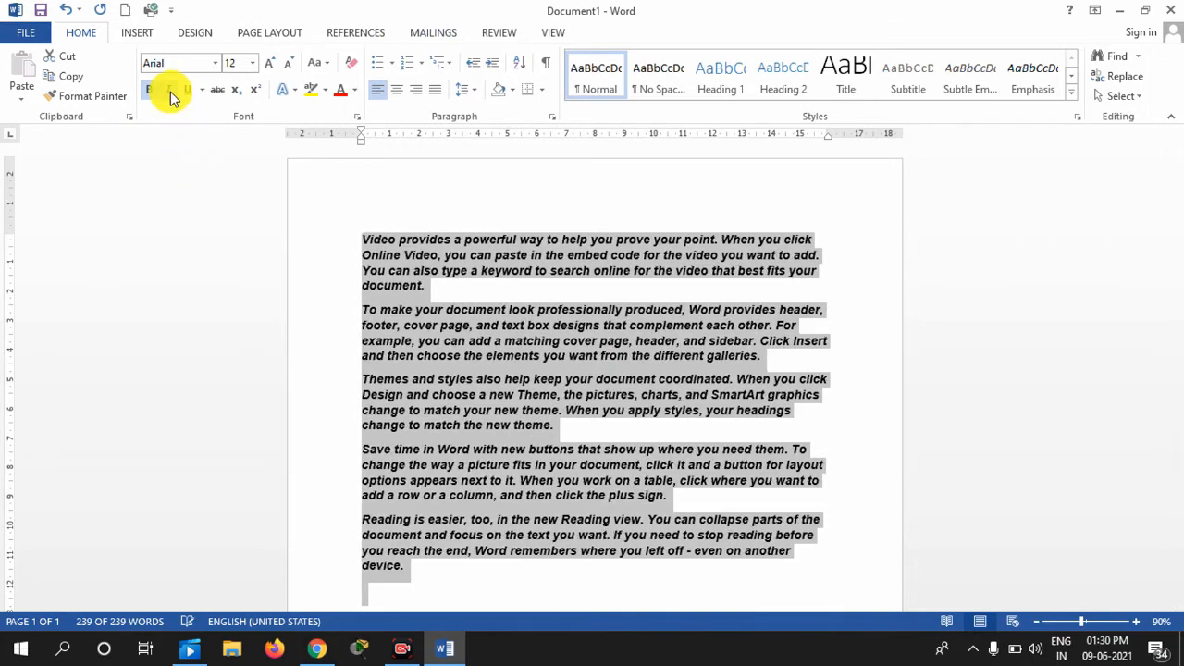
left_click(171, 92)
left_click(171, 92)
left_click(171, 92)
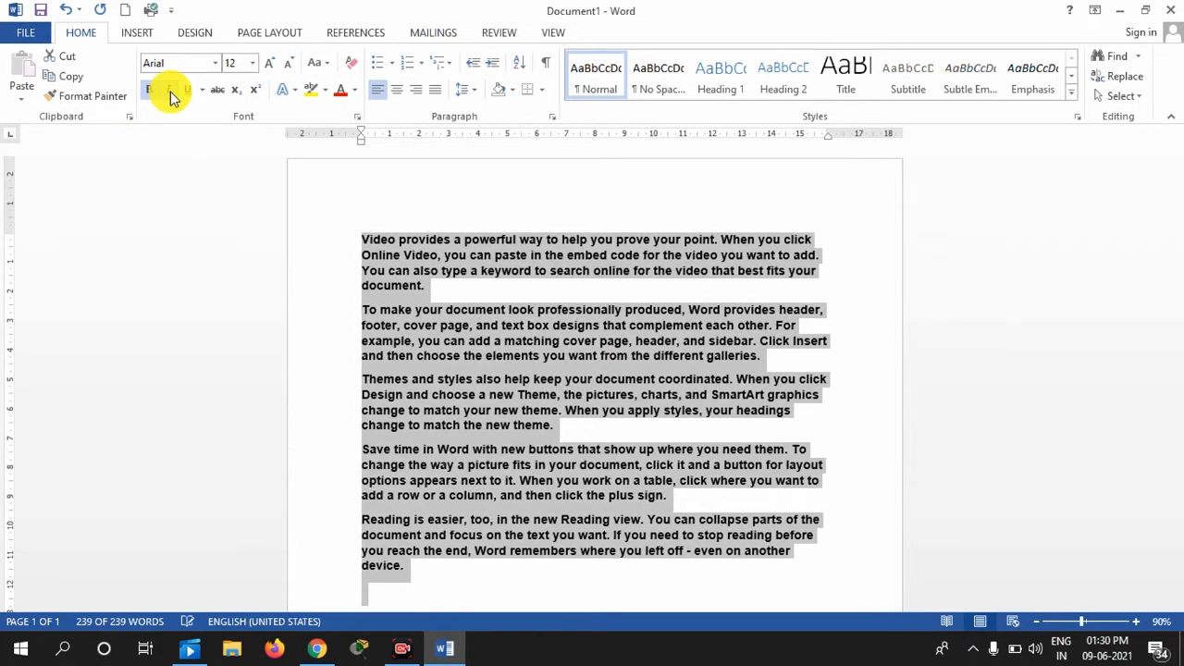
left_click(170, 92)
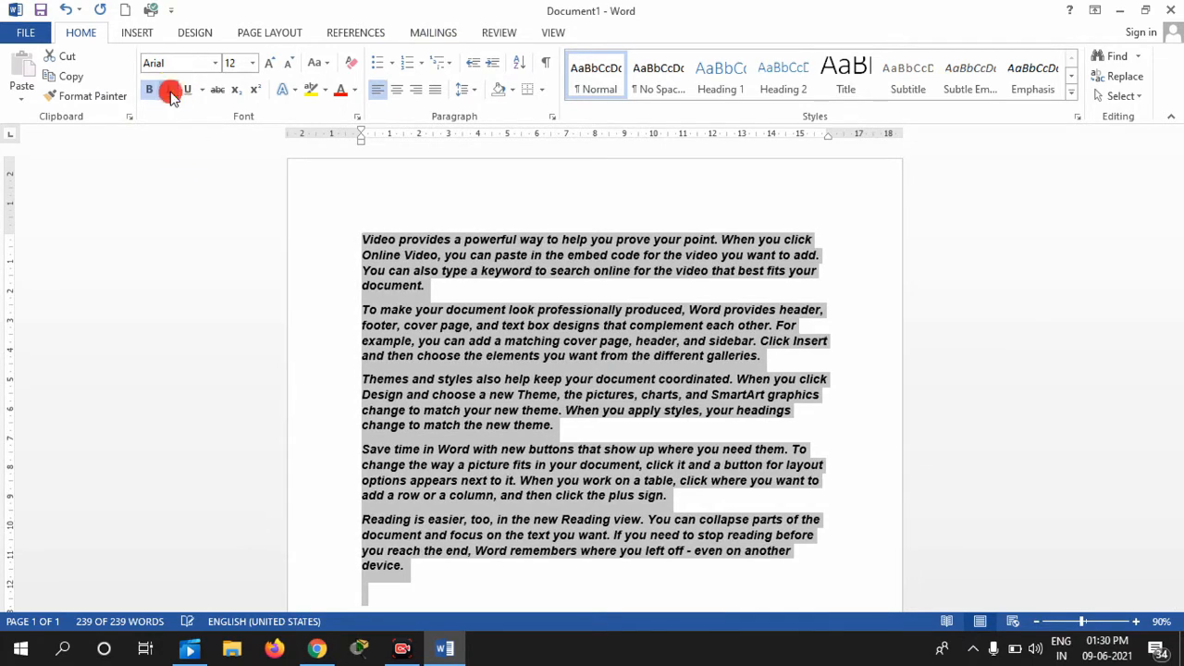
left_click(170, 91)
left_click(170, 91)
left_click(170, 92)
left_click(170, 92)
left_click(170, 93)
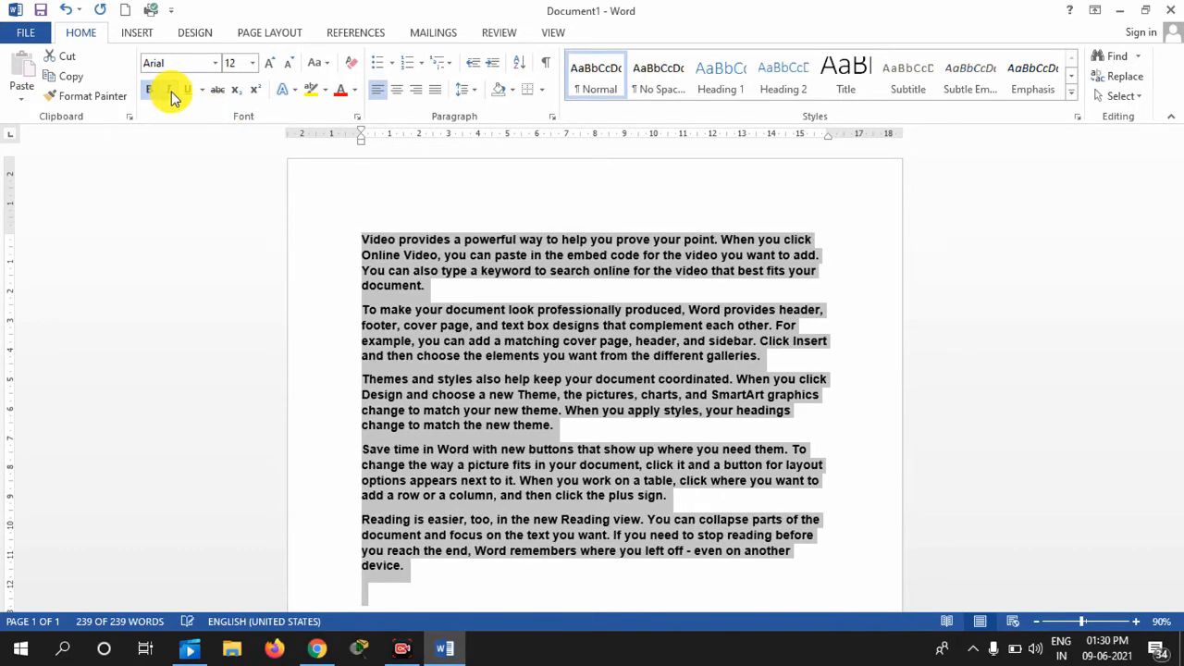
left_click(154, 96)
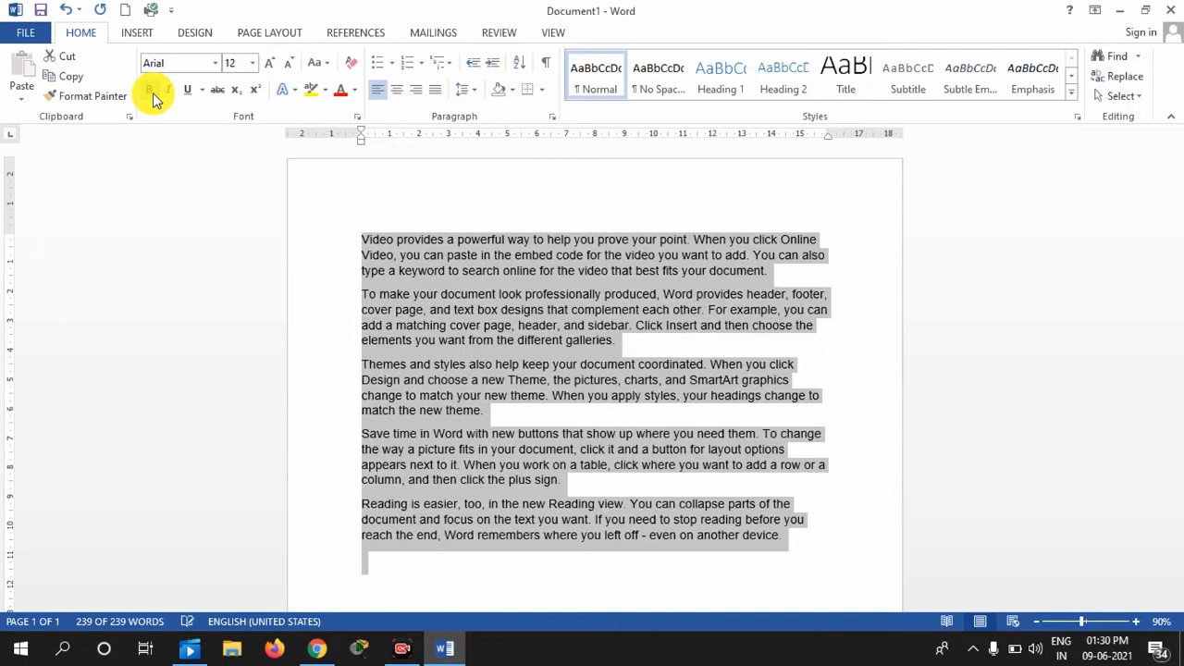
left_click(154, 96)
left_click(174, 92)
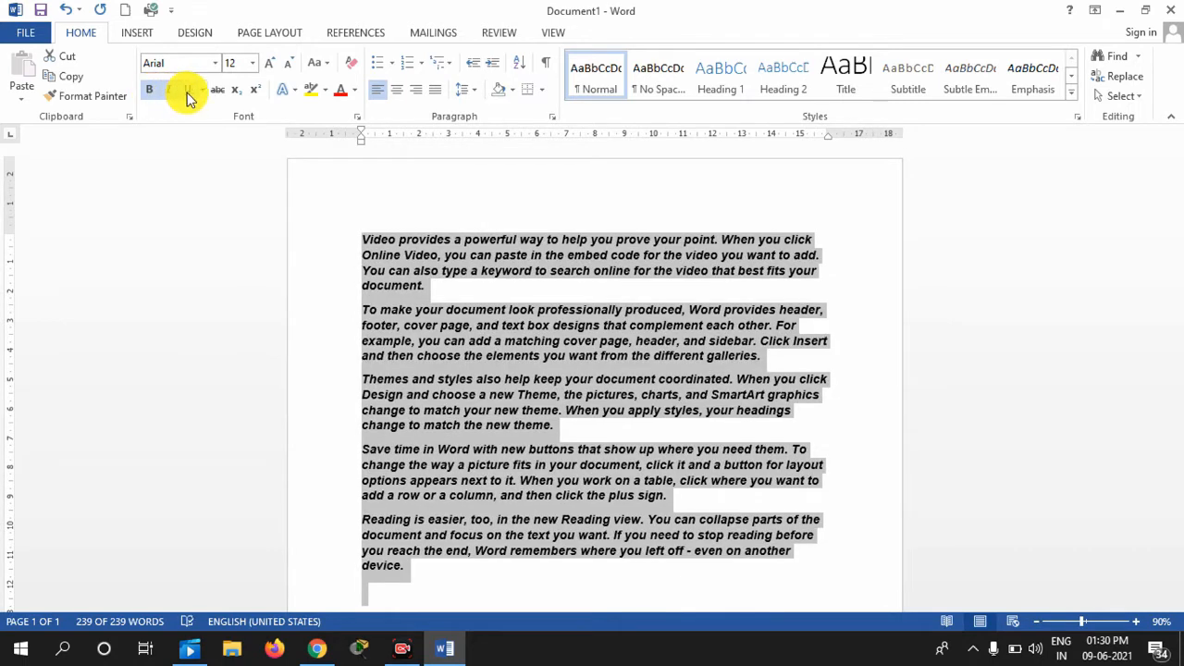
Underline all the text, keeping the default underline style, then deselect it
left_click(188, 96)
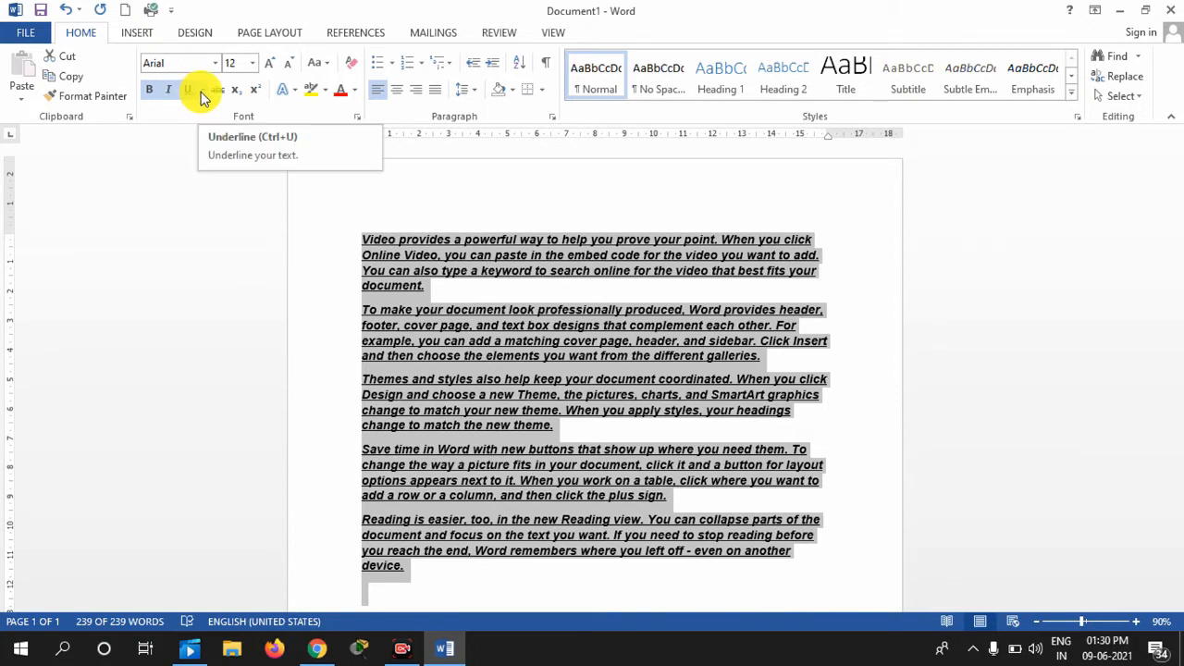
left_click(203, 91)
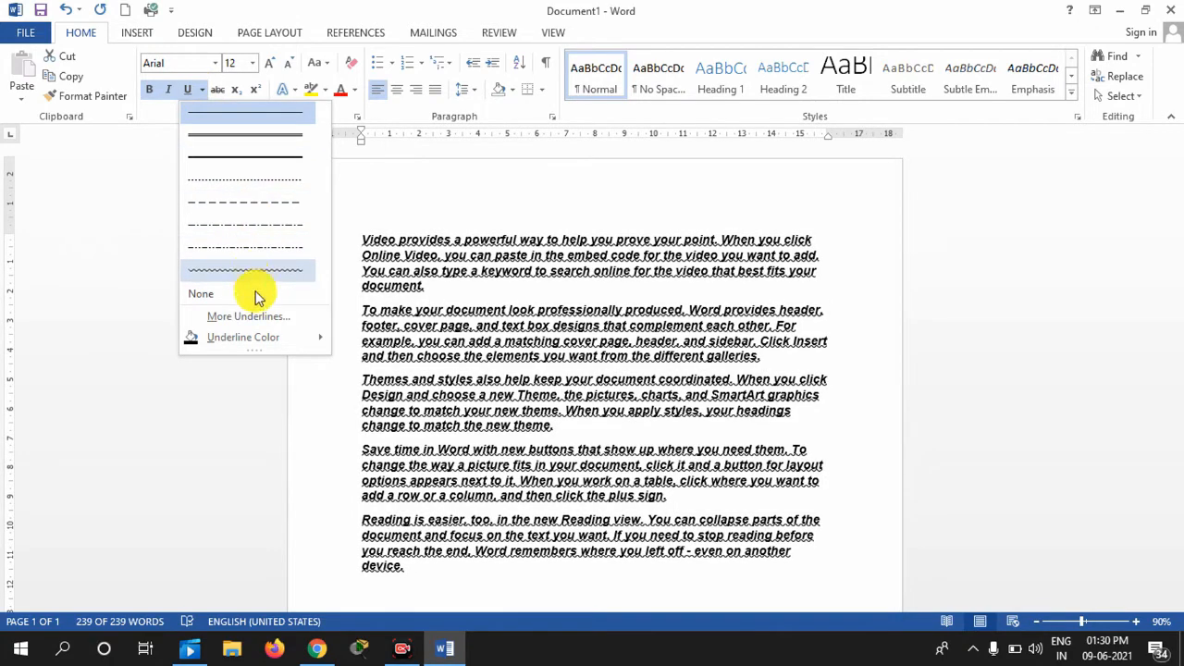
mouse_move(257, 336)
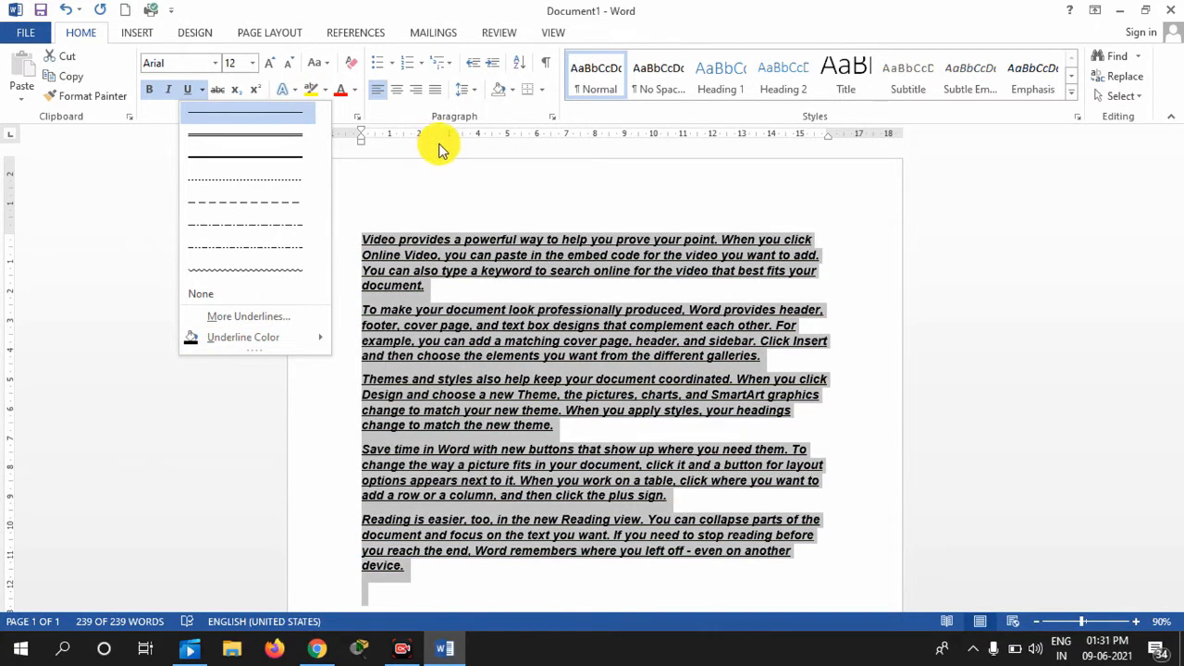
left_click(396, 118)
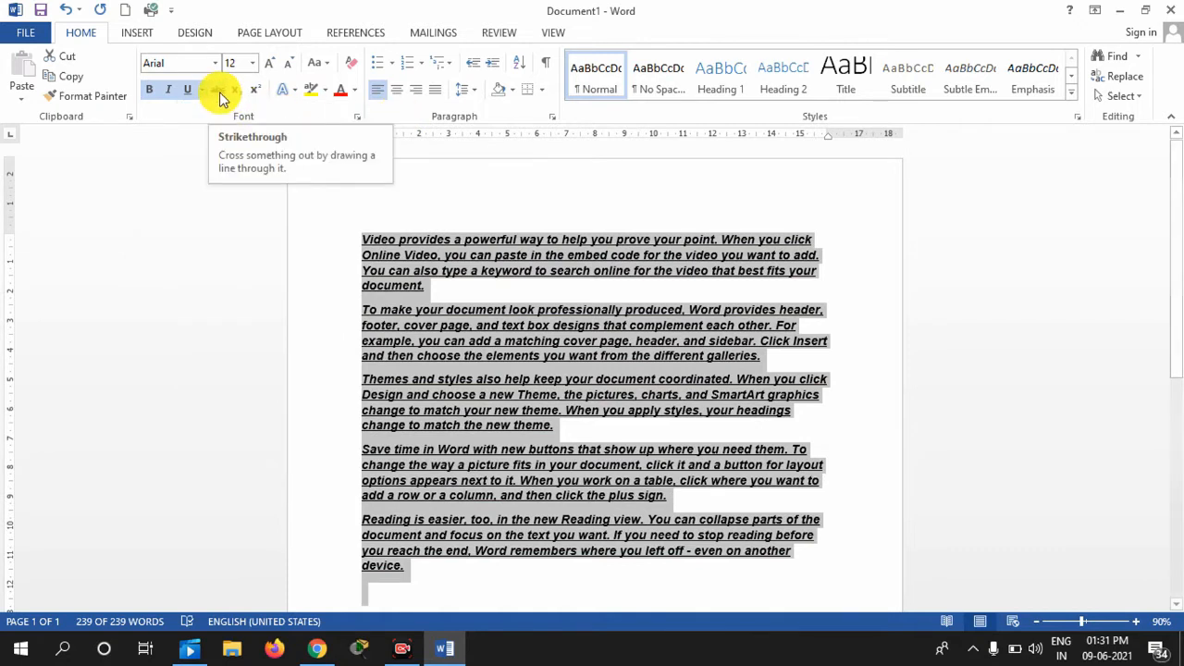
left_click(361, 250)
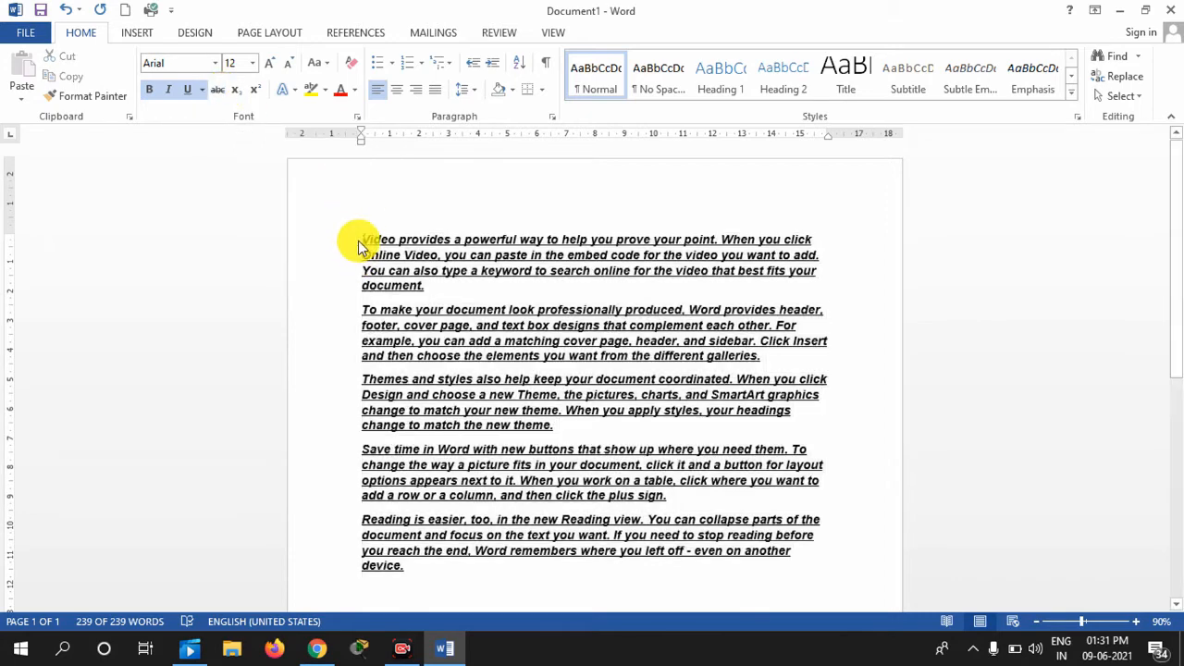
Insert a new first line reading 'Sundlight MRP -30 off 25' without underlining
key("Return")
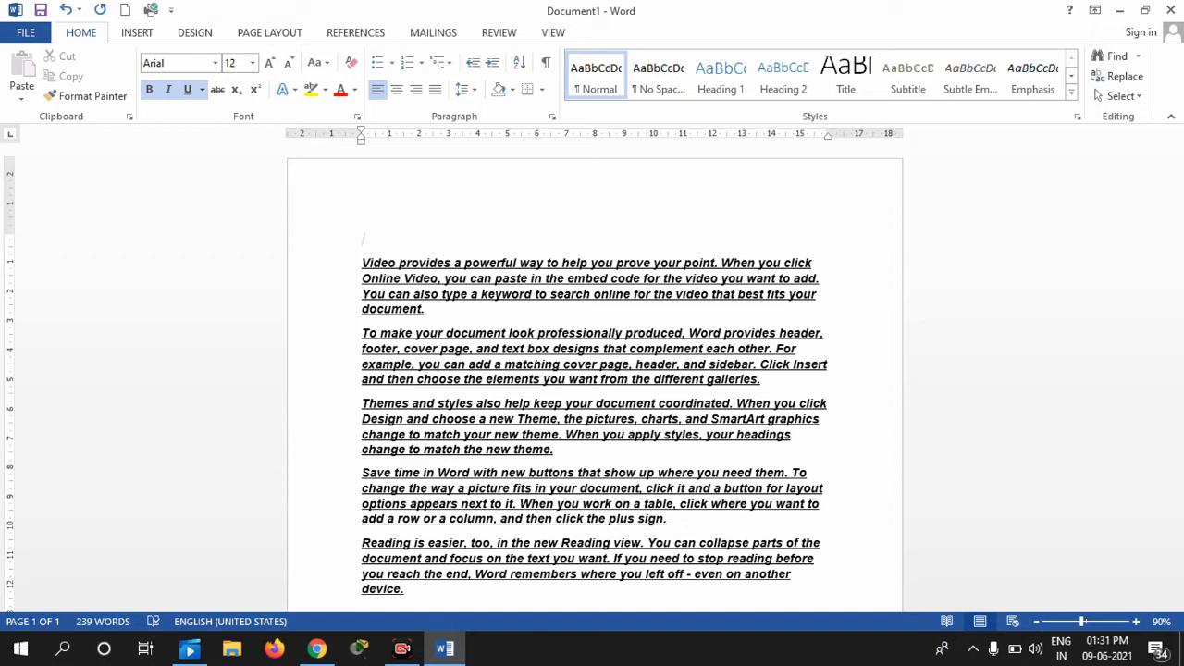
type("Subj")
key("BackSpace")
key("BackSpace")
key("BackSpace")
key("BackSpace")
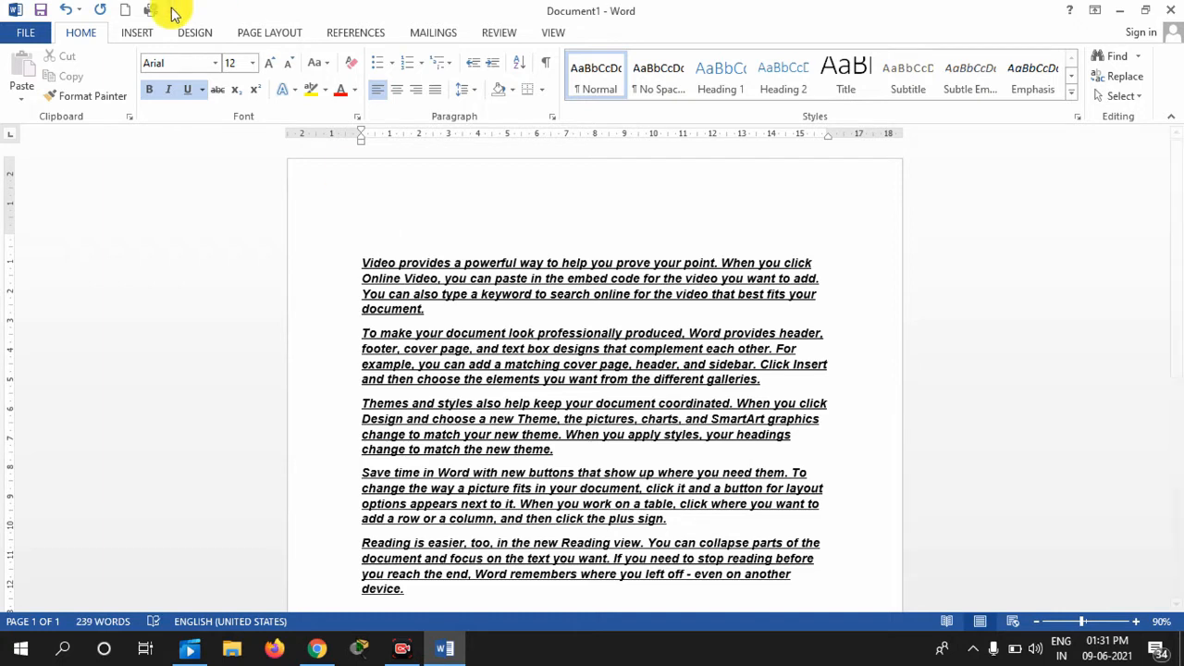
left_click(187, 94)
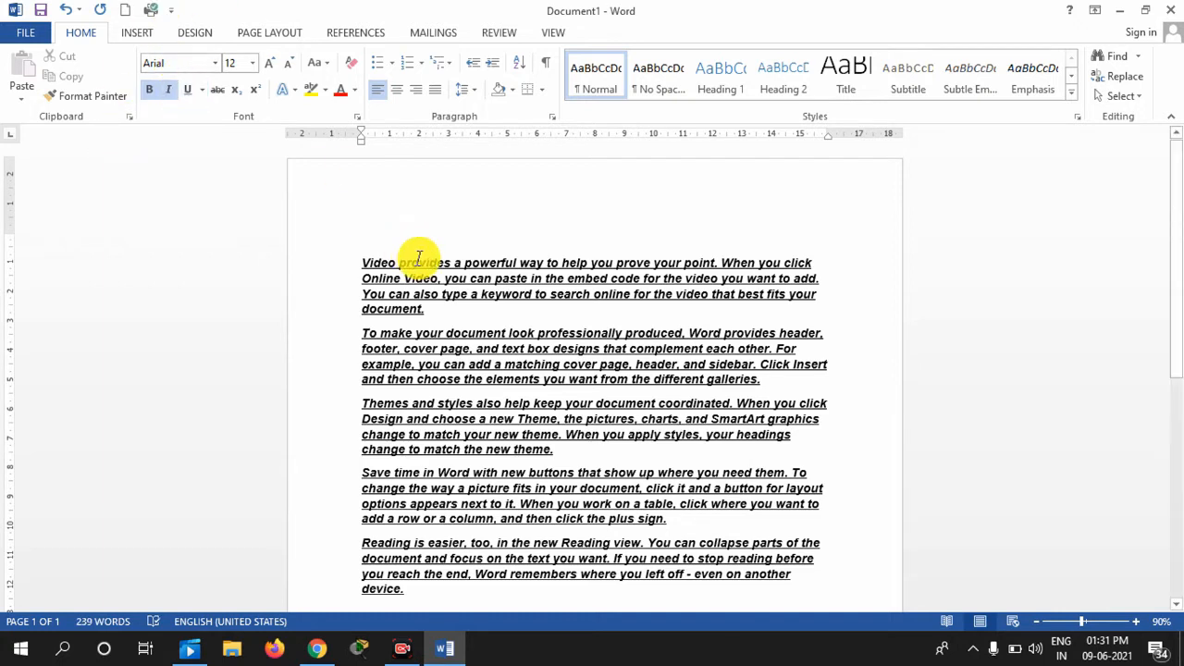
type("Sundlight")
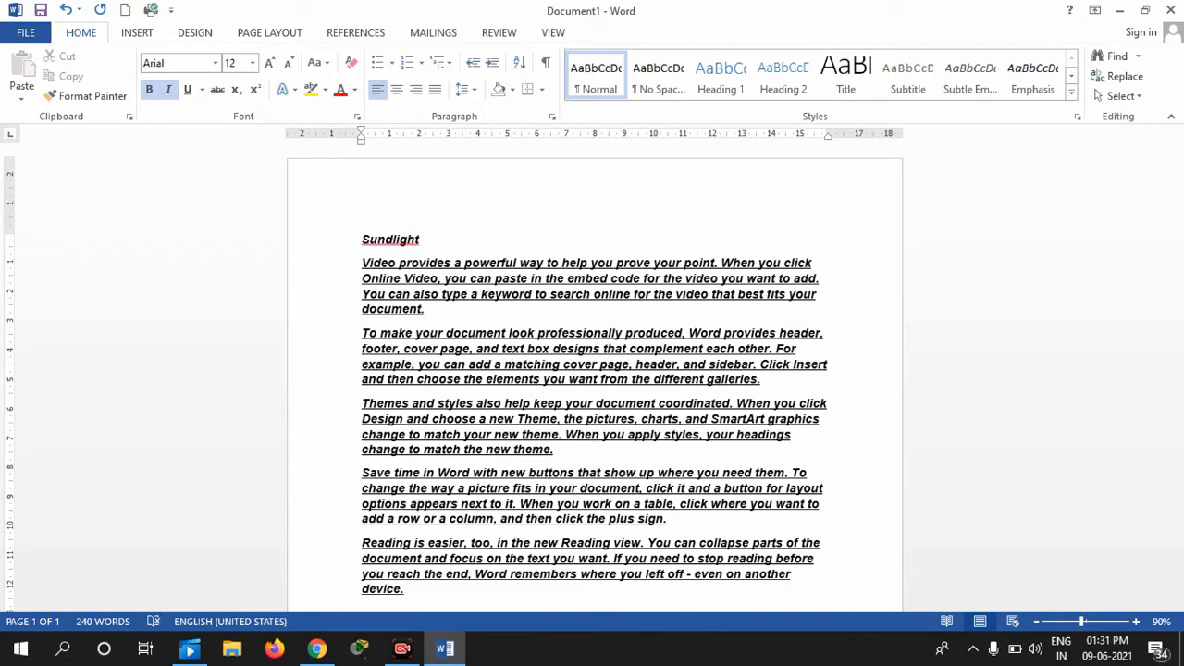
type(" Pr")
key("BackSpace")
key("BackSpace")
type("Mrp")
key("BackSpace")
key("BackSpace")
type("RP")
type(" -20")
key("BackSpace")
key("BackSpace")
type("30 Of")
key("BackSpace")
key("BackSpace")
type("off 25")
Strike through 'MRP -30', then apply strikethrough to the whole title line
left_click_drag(475, 241, 495, 240)
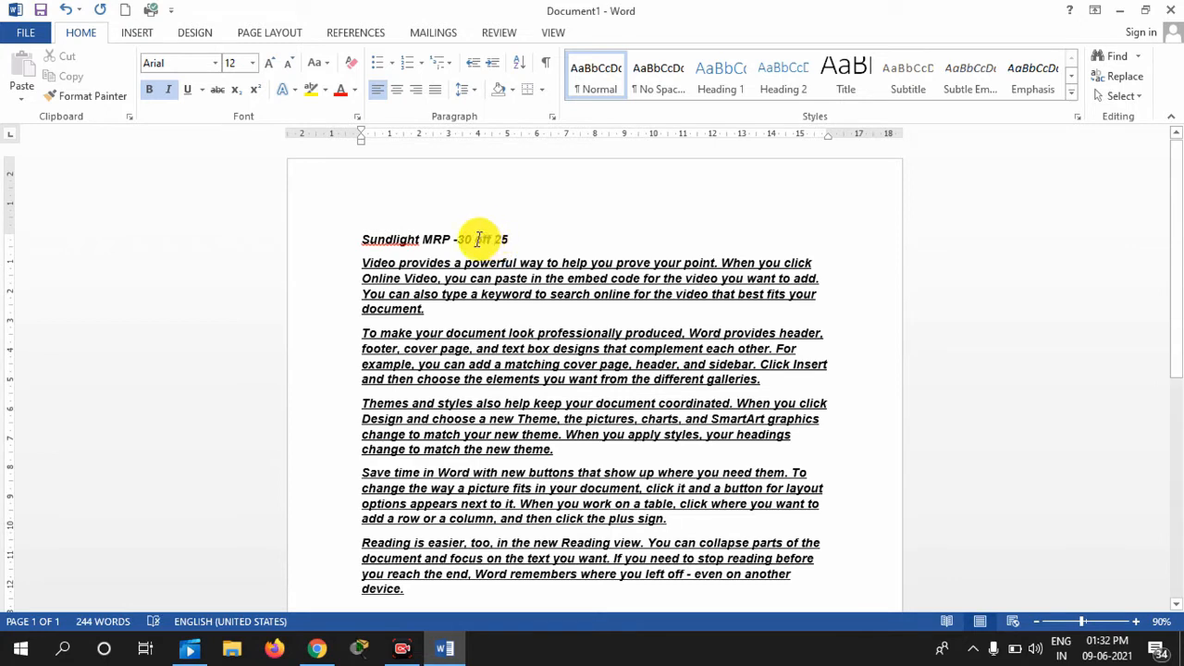
left_click_drag(362, 240, 455, 238)
left_click(415, 238)
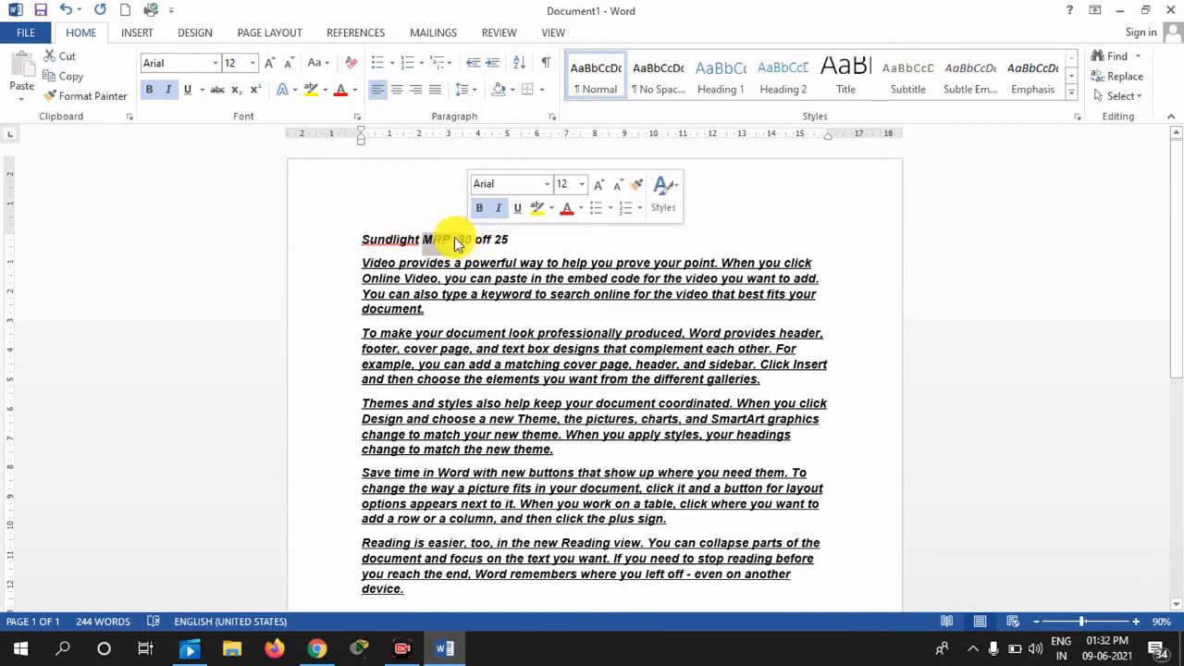
left_click(219, 91)
left_click(519, 241)
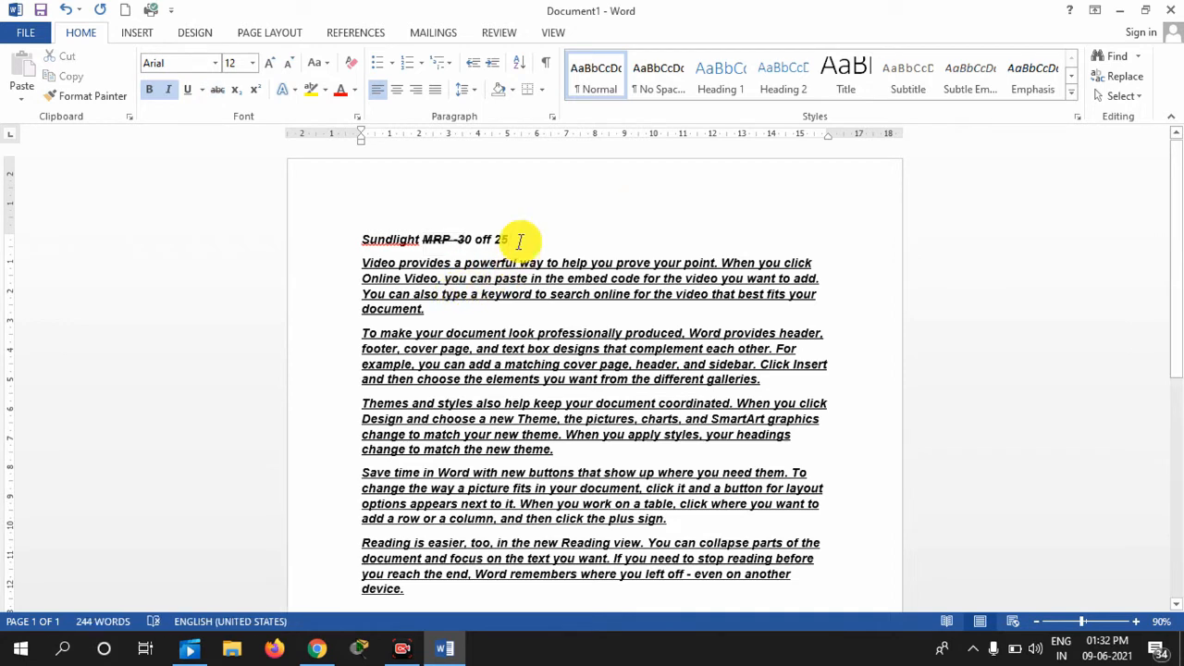
left_click_drag(519, 241, 339, 220)
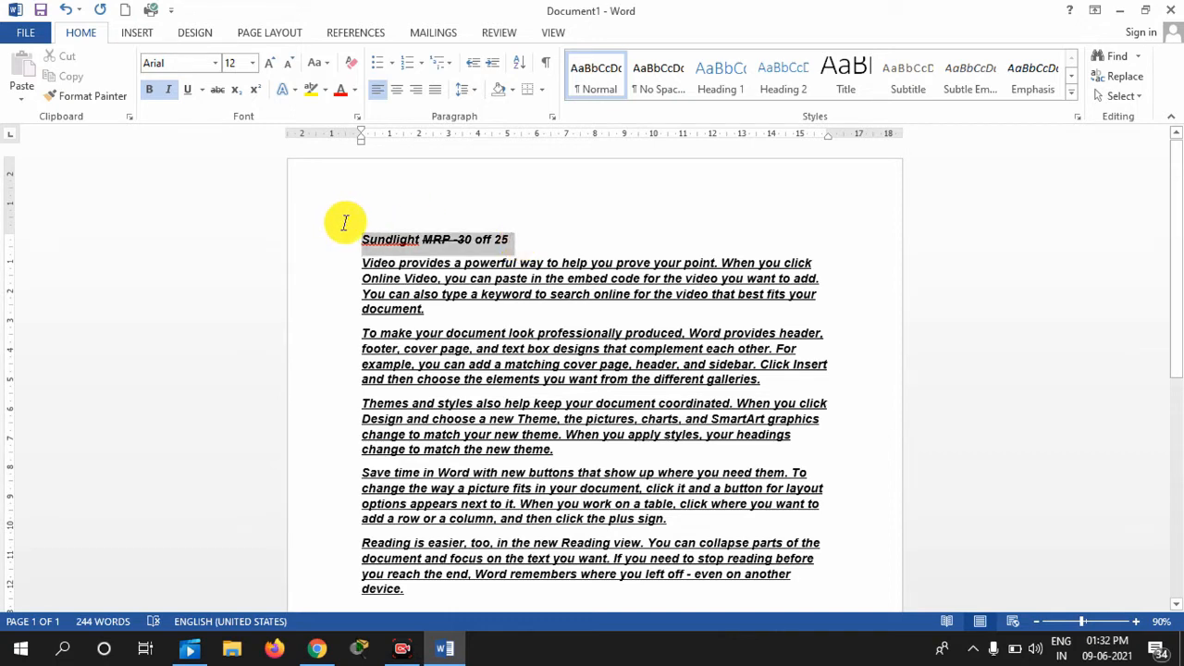
left_click(518, 242)
left_click_drag(519, 243, 222, 209)
left_click(218, 90)
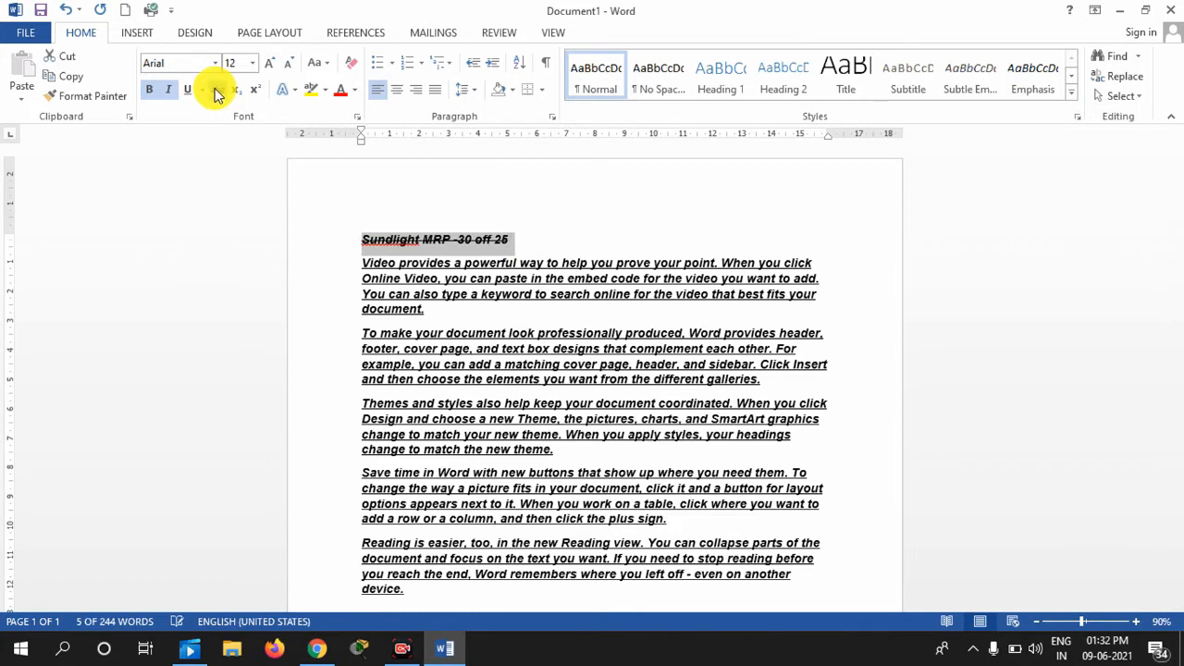
Delete the struck-through 'Sundlight MRP -30 off 25' title line
left_click(217, 90)
left_click_drag(352, 254, 489, 309)
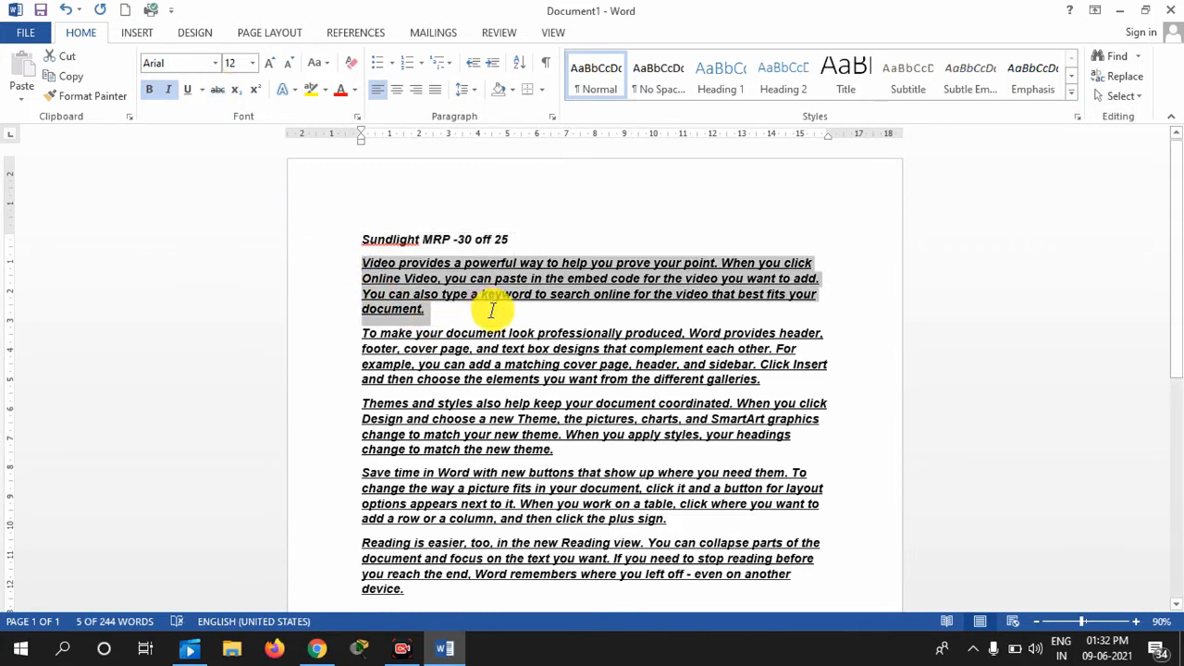
left_click(217, 89)
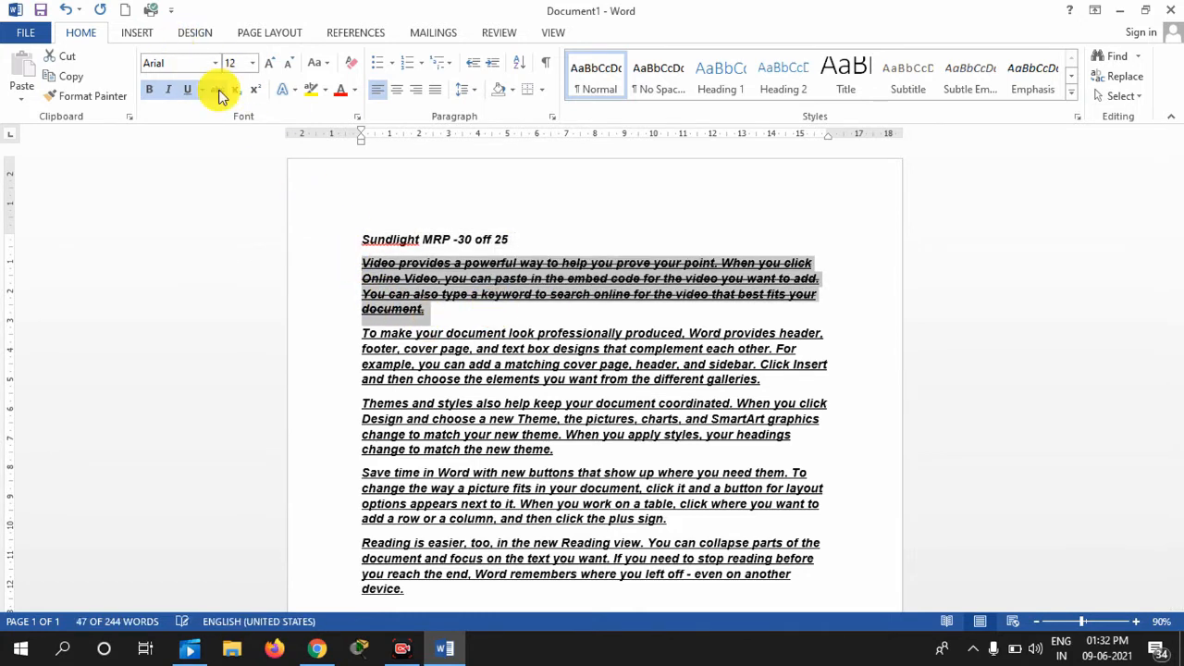
left_click(495, 296)
left_click_drag(463, 318, 312, 212)
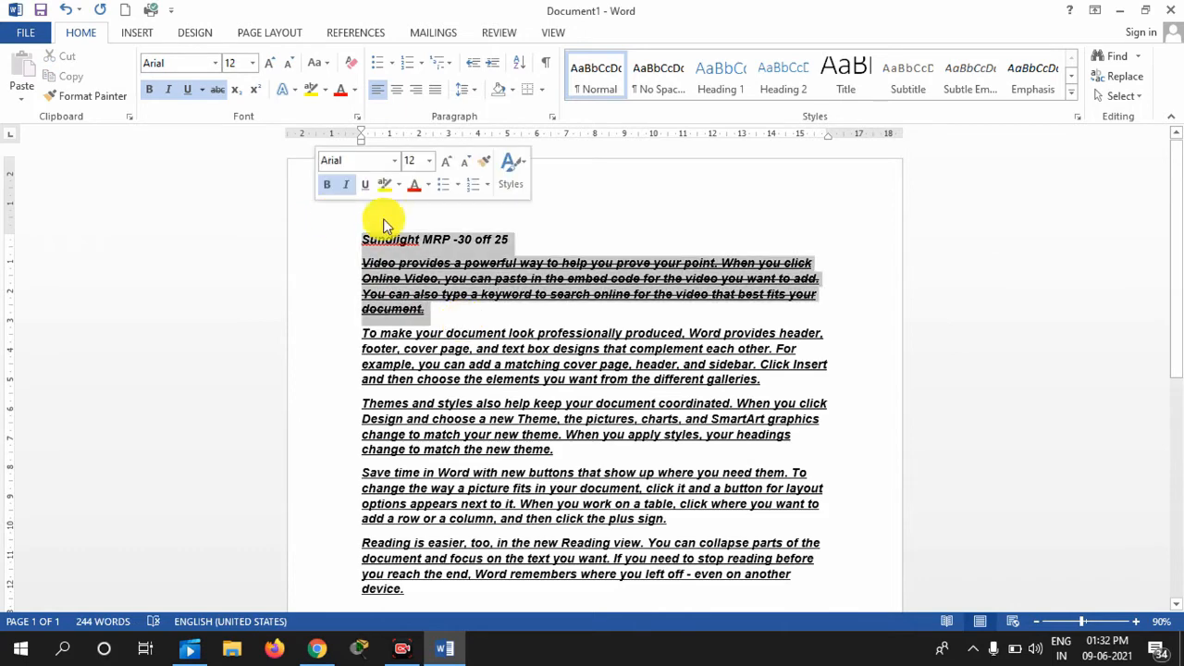
left_click(525, 234)
left_click_drag(520, 238, 433, 281)
key("Delete")
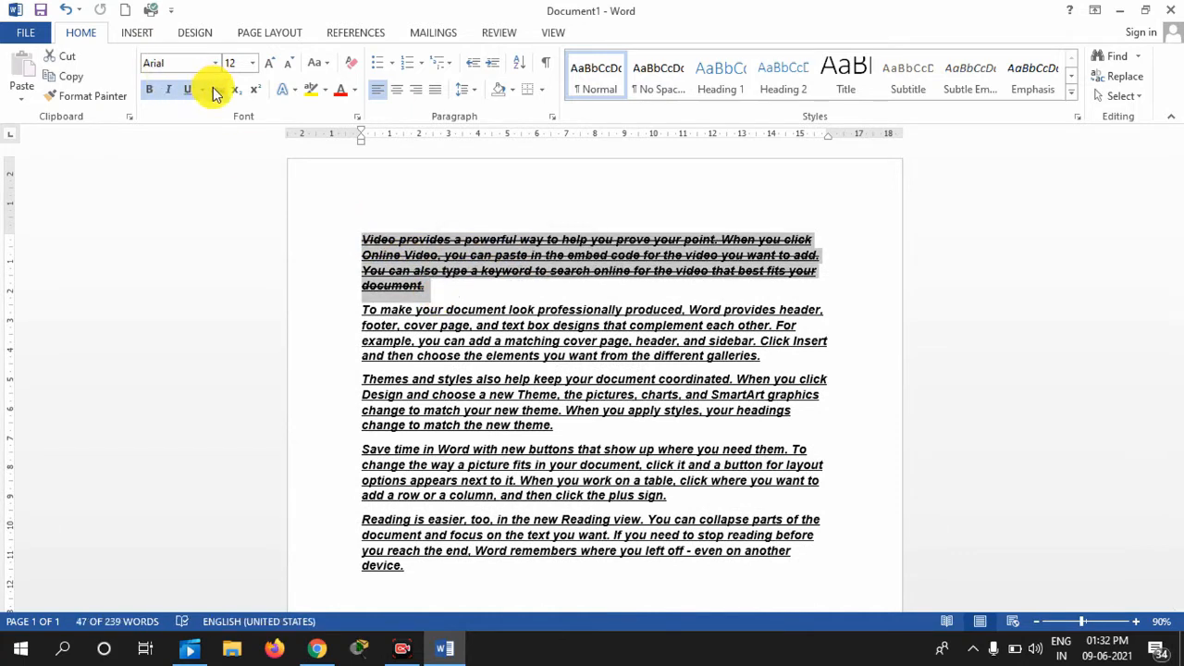
Clear the first paragraph's strikethrough and add an empty line above 'Video'
left_click(215, 90)
left_click(486, 283)
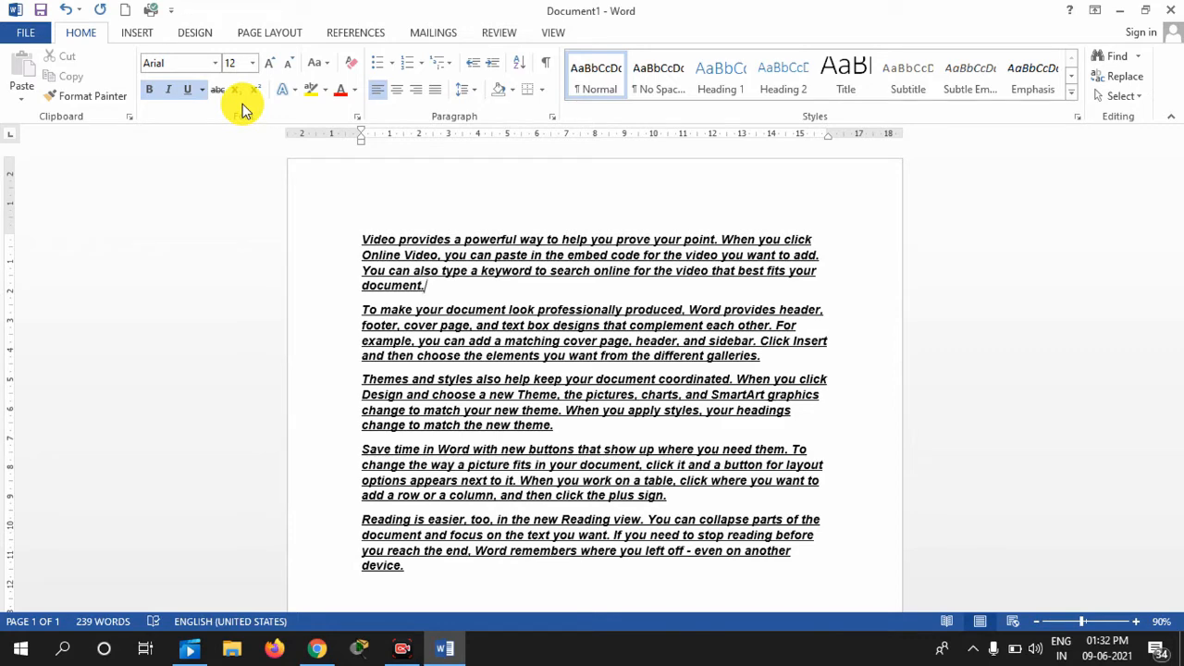
left_click(362, 240)
key("Return")
key("Return")
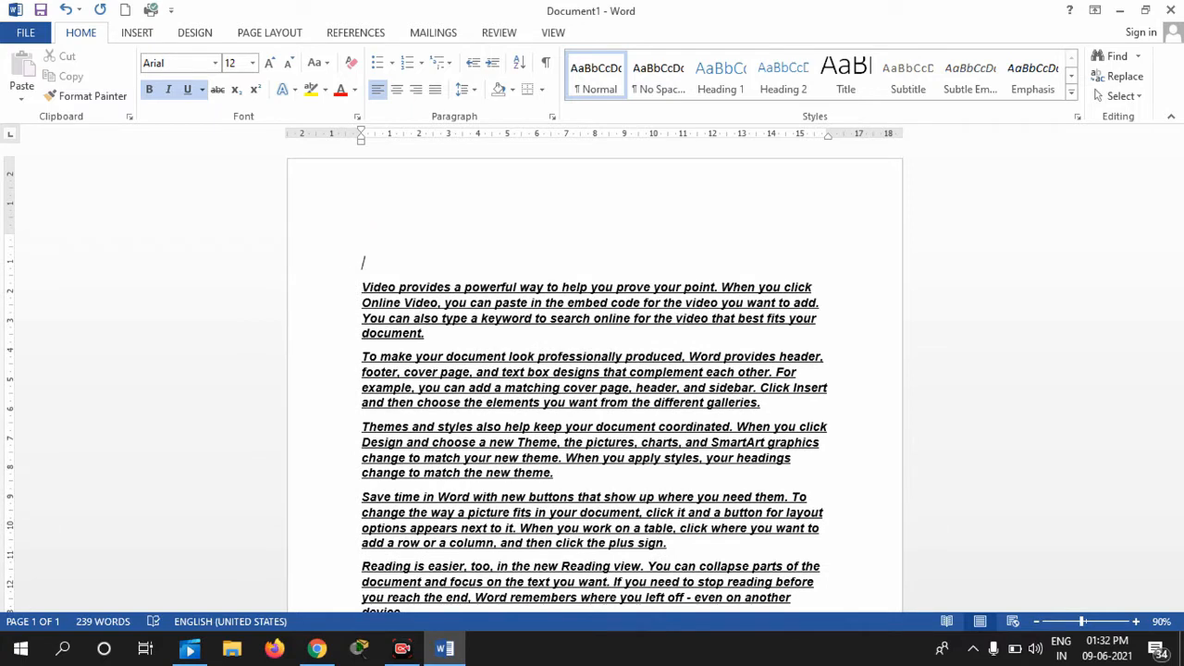
type("H2SOR")
key("BackSpace")
type("4")
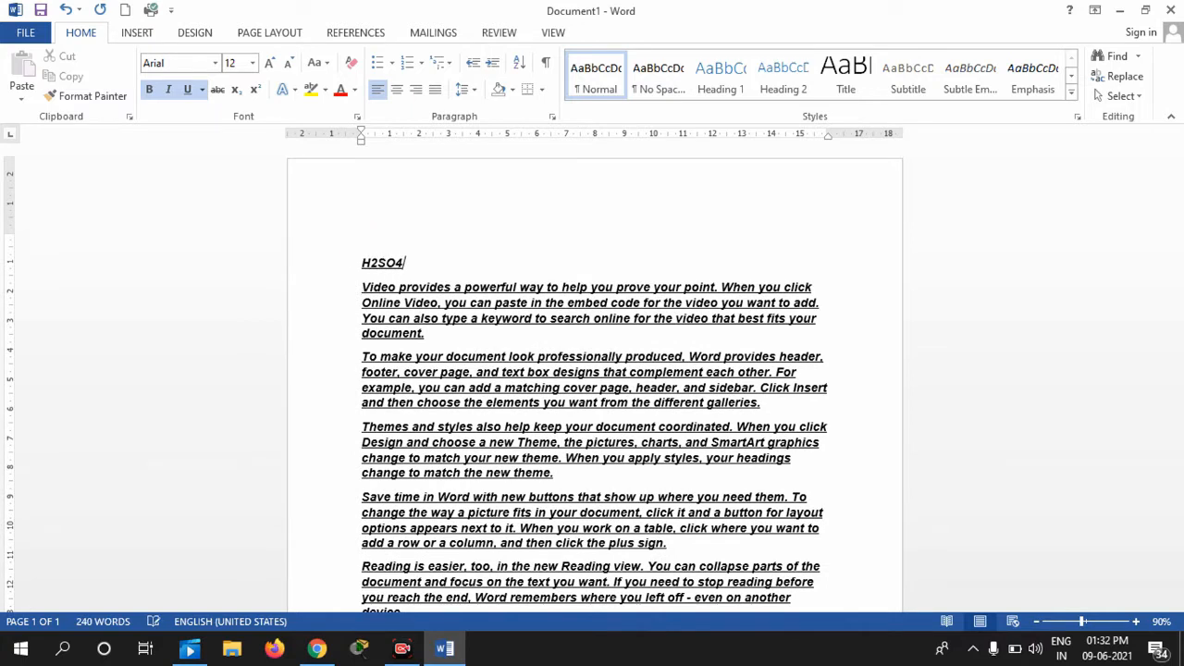
double_click(410, 265)
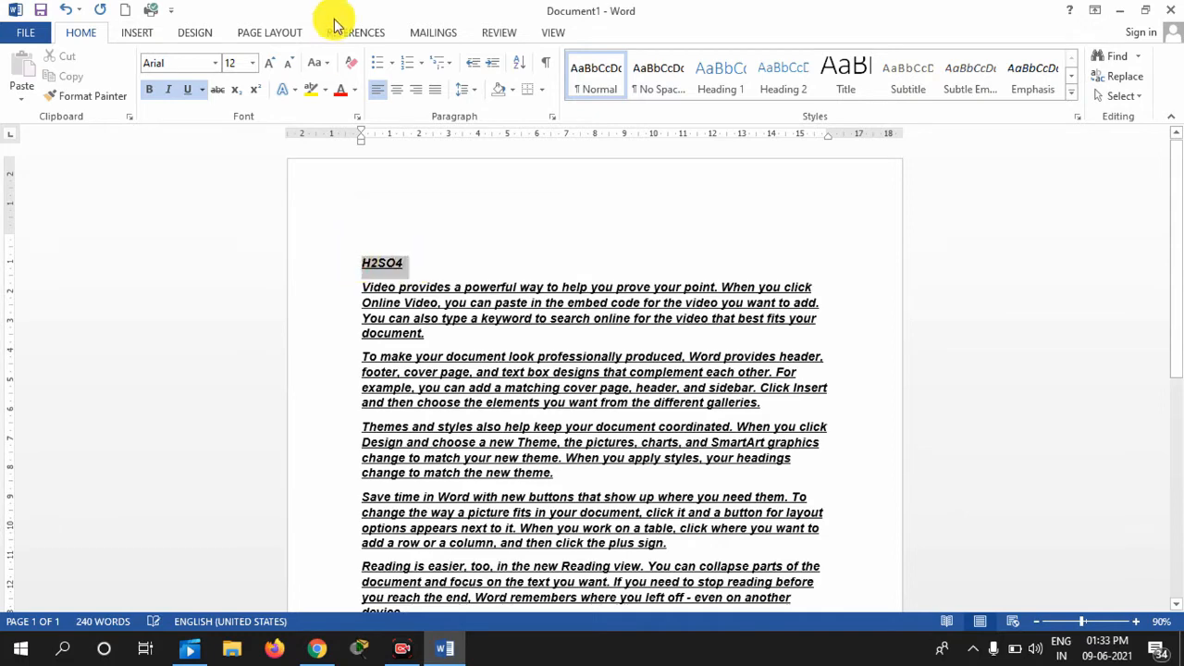
left_click(253, 63)
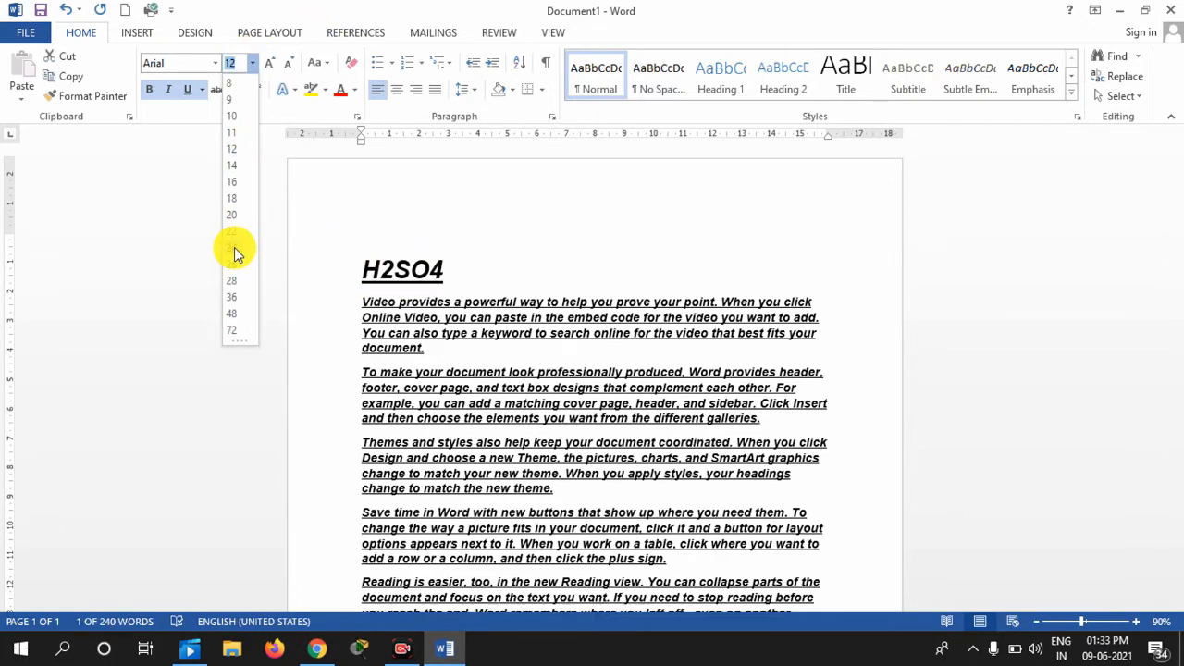
left_click(234, 250)
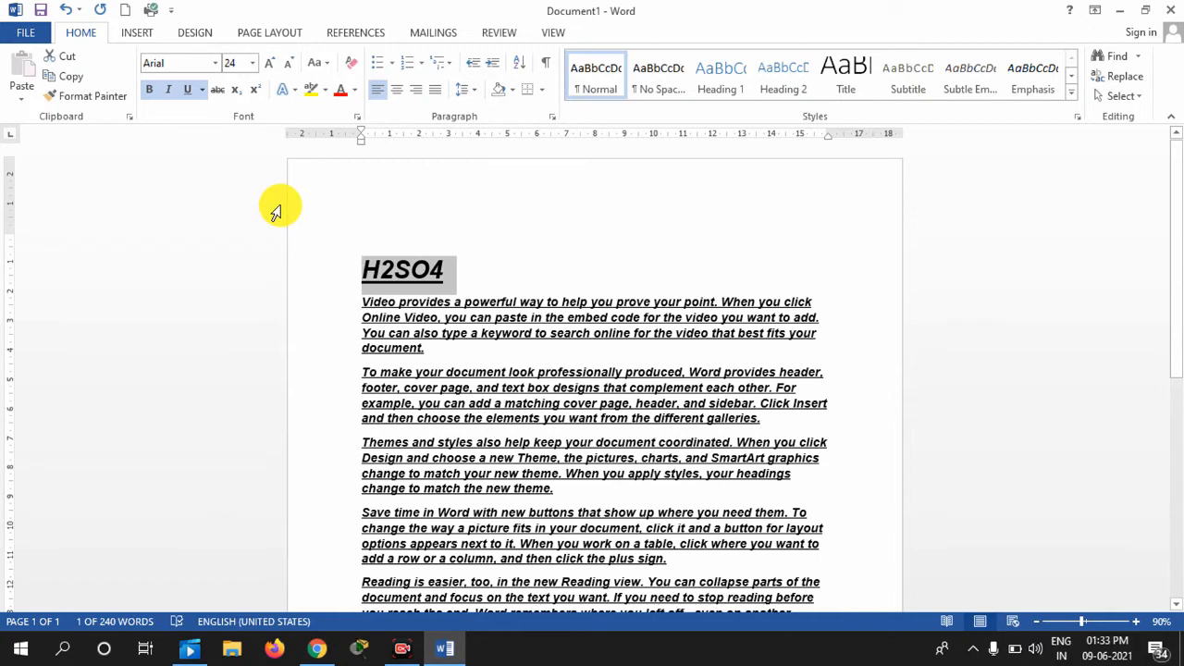
left_click(190, 90)
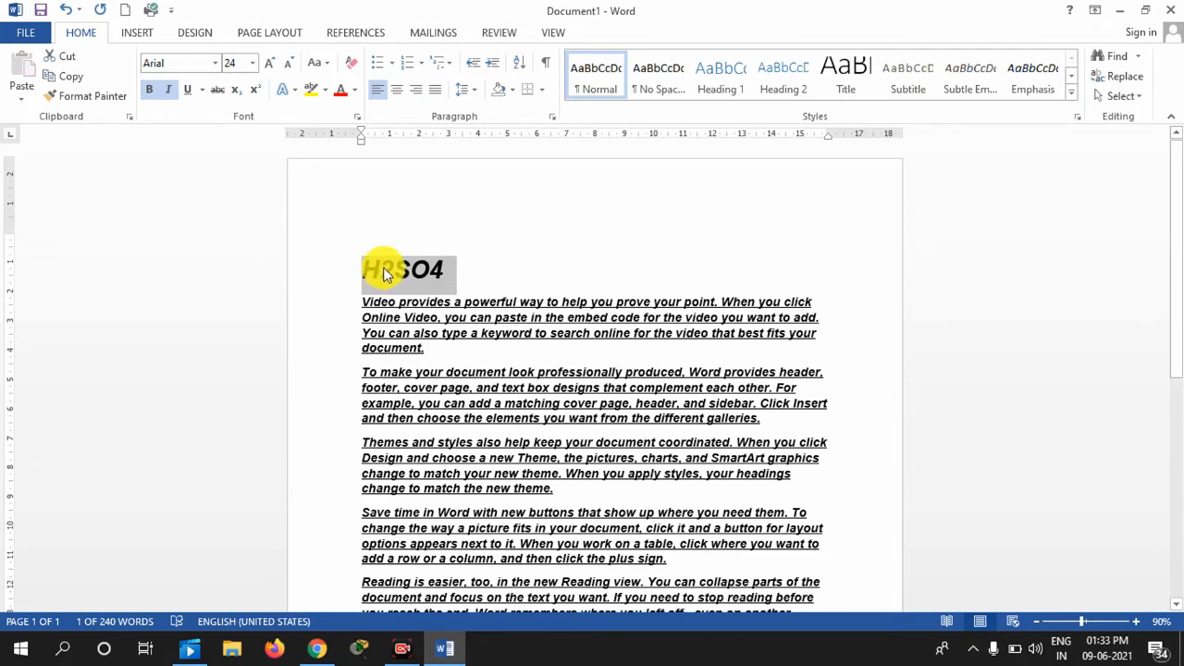
left_click(386, 271)
left_click_drag(378, 270, 392, 269)
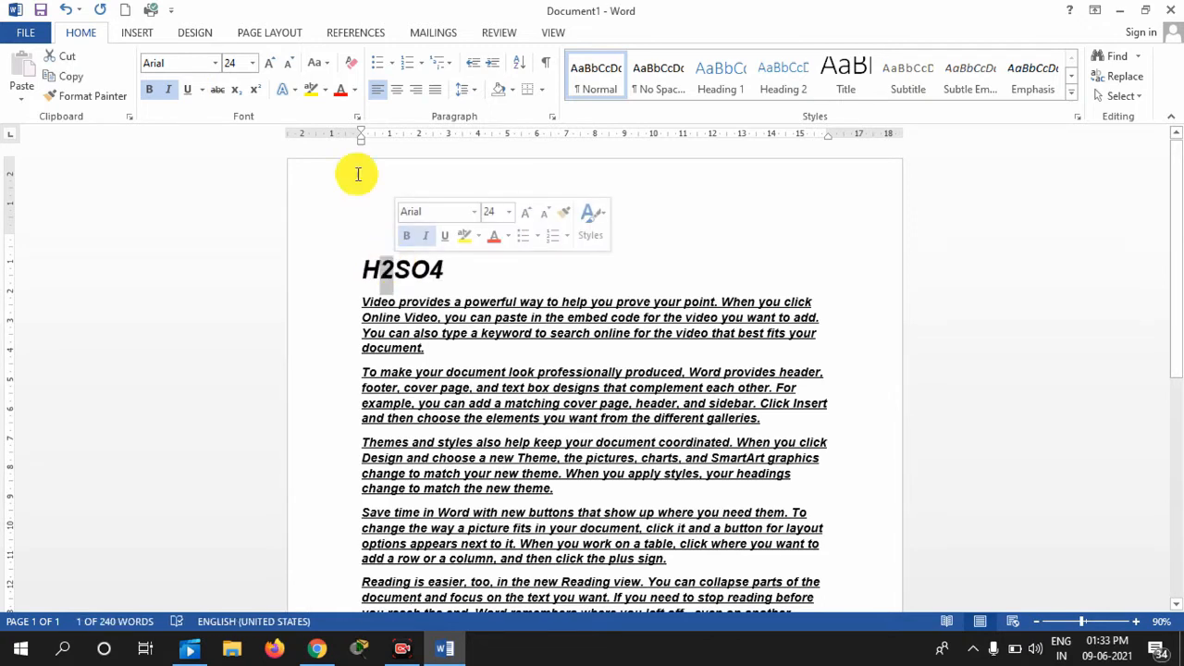
left_click(236, 94)
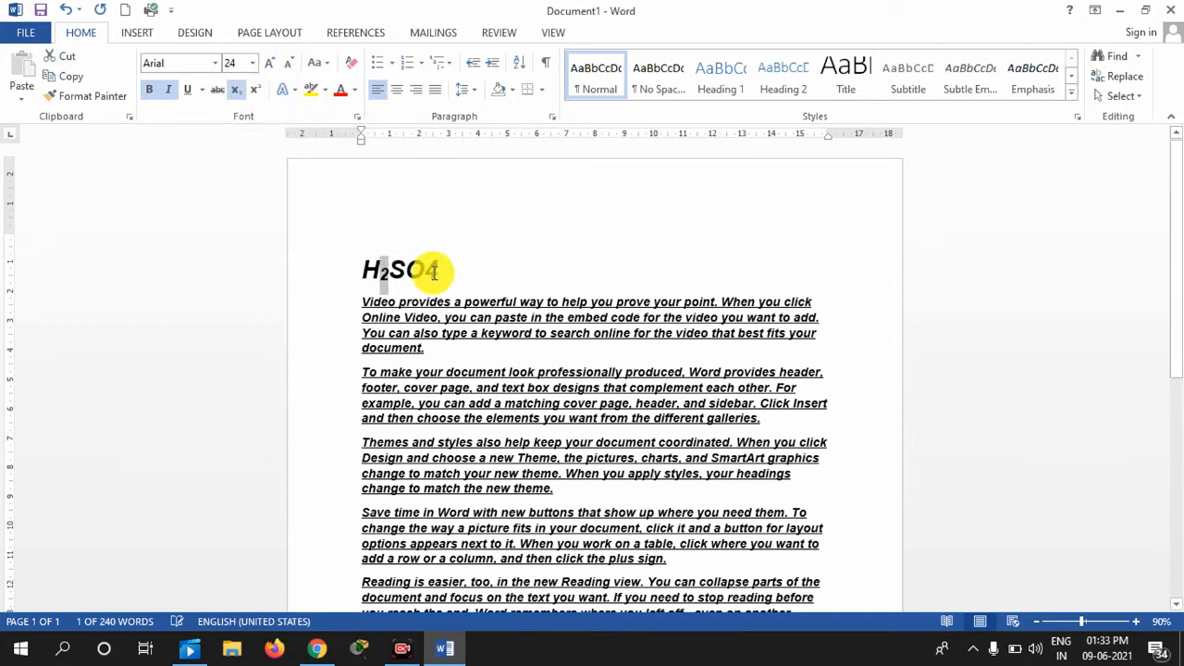
left_click_drag(426, 268, 440, 269)
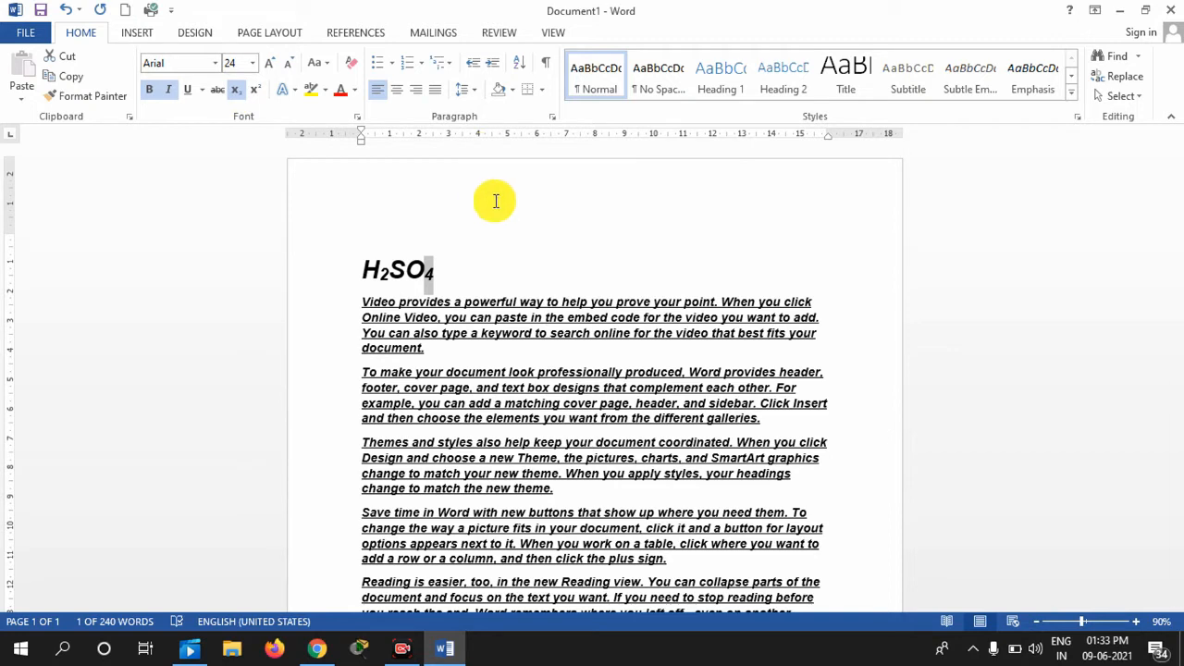
left_click(235, 89)
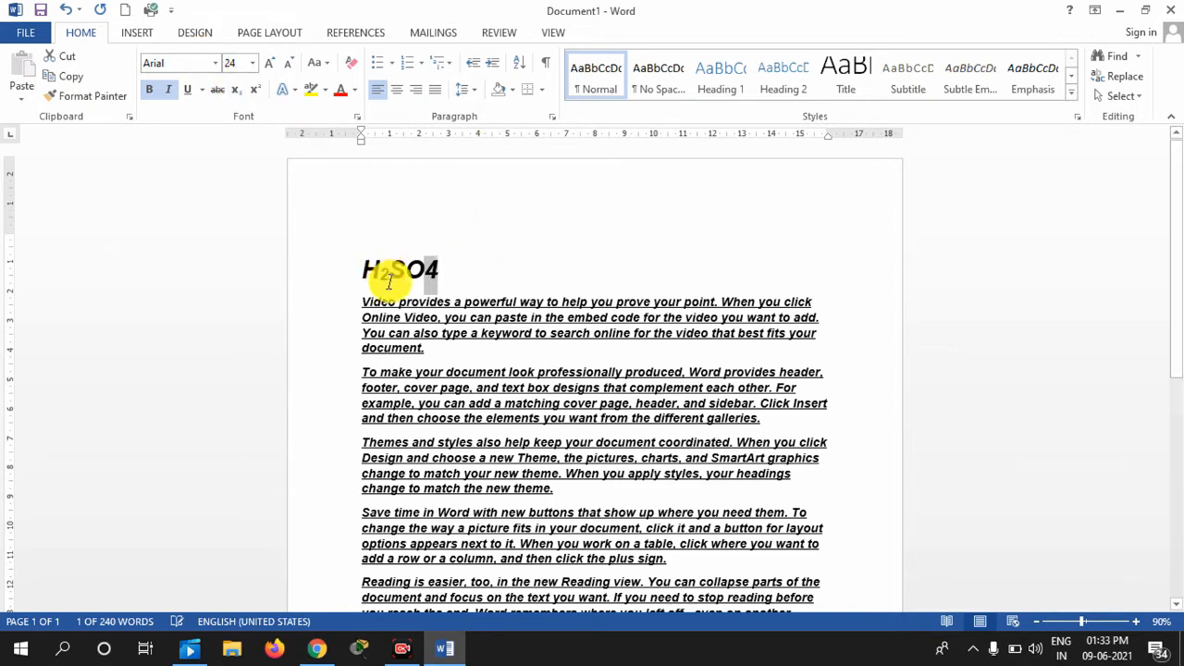
left_click_drag(386, 274, 378, 274)
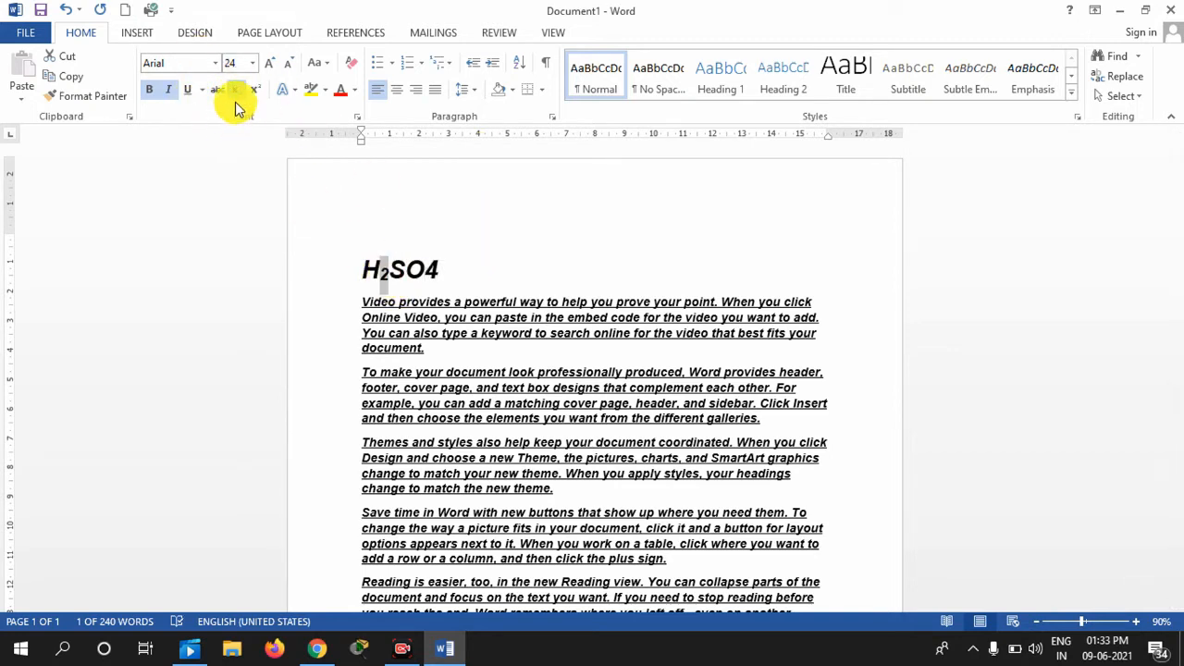
left_click(235, 89)
left_click(501, 271)
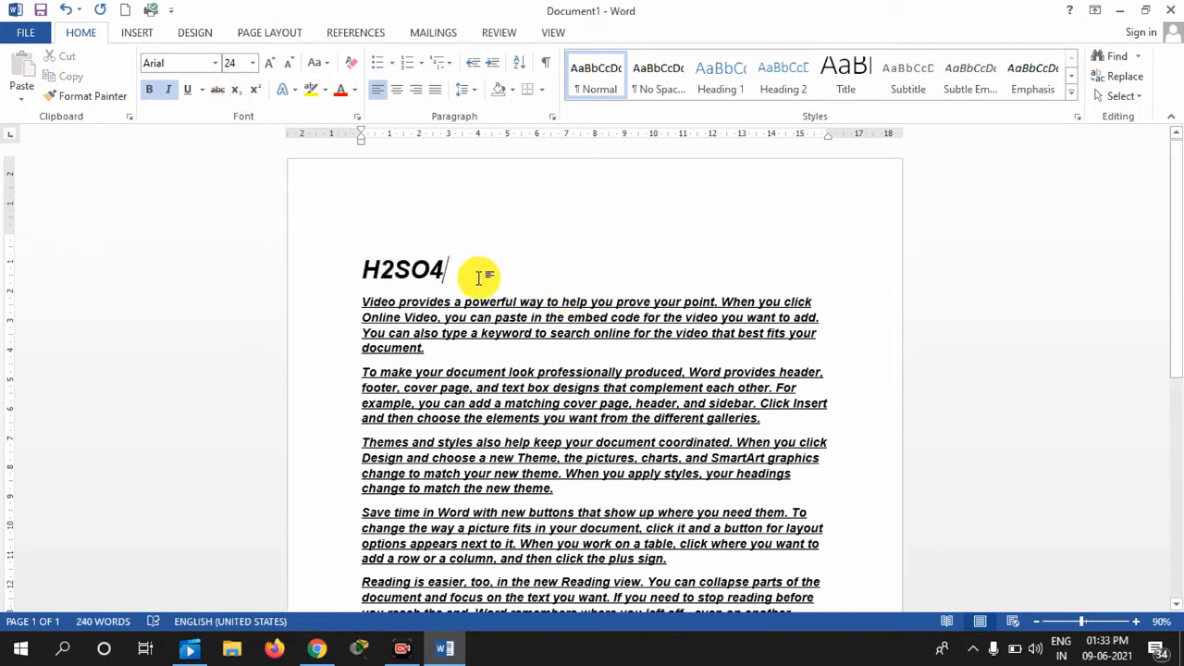
key("BackSpace")
key("BackSpace")
key("BackSpace")
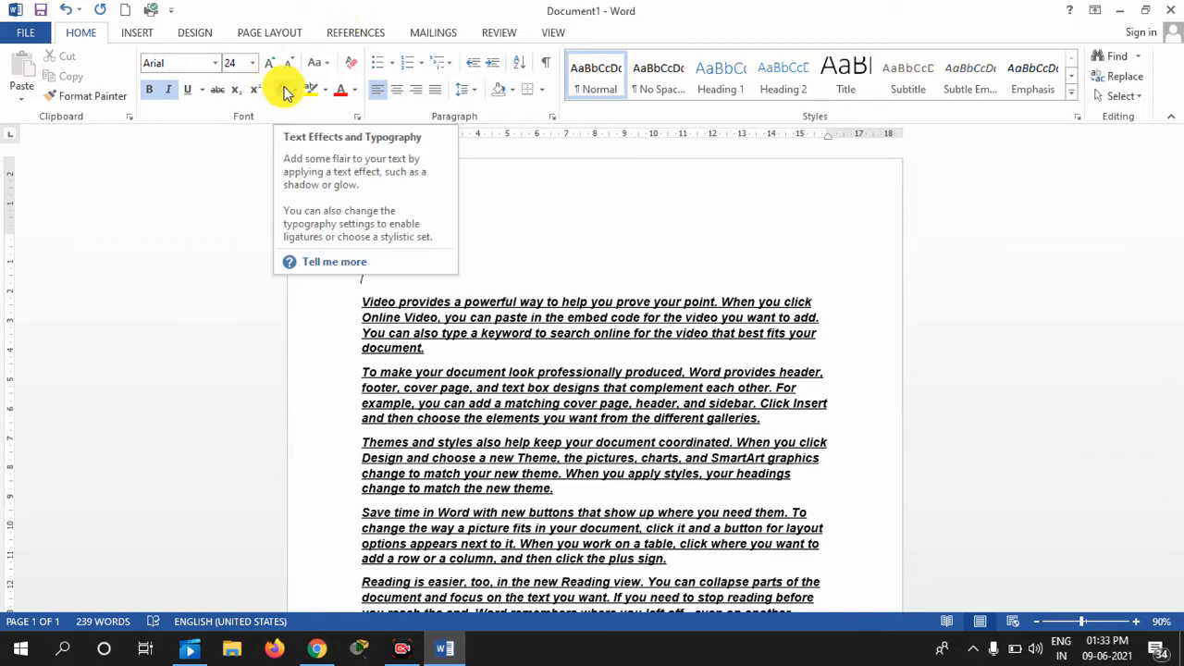
Apply the 'Fill - White, Outline - Accent 2, Hard Shadow - Accent 2' effect to all five paragraphs
left_click_drag(362, 298, 730, 401)
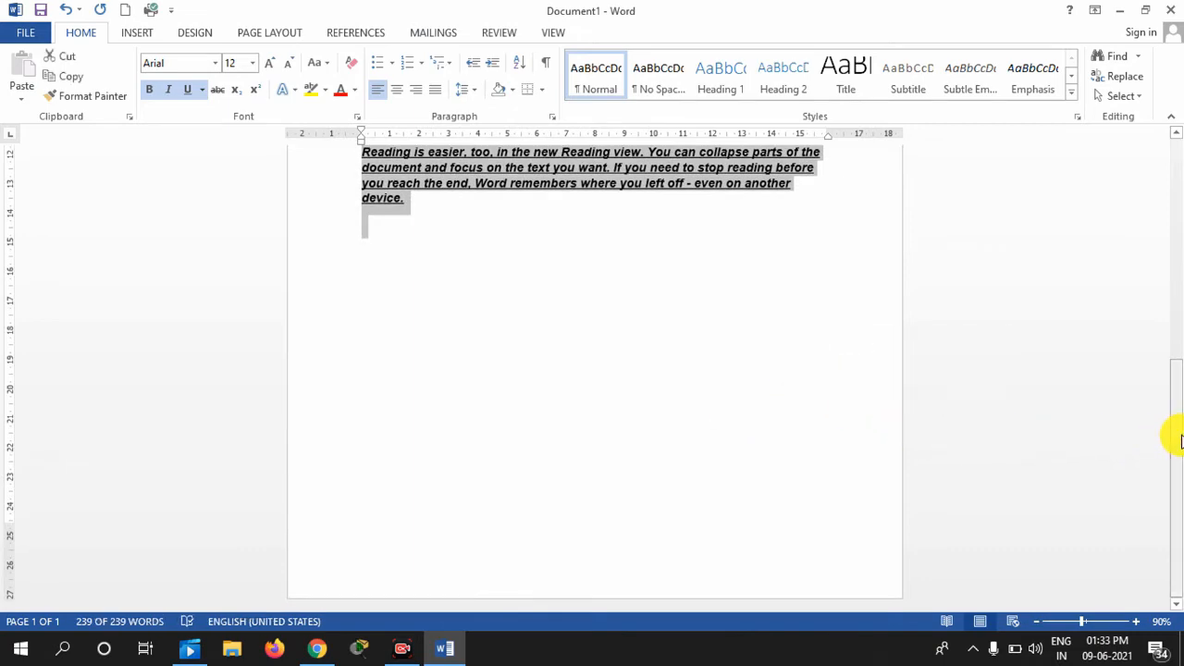
left_click_drag(1176, 439, 1175, 234)
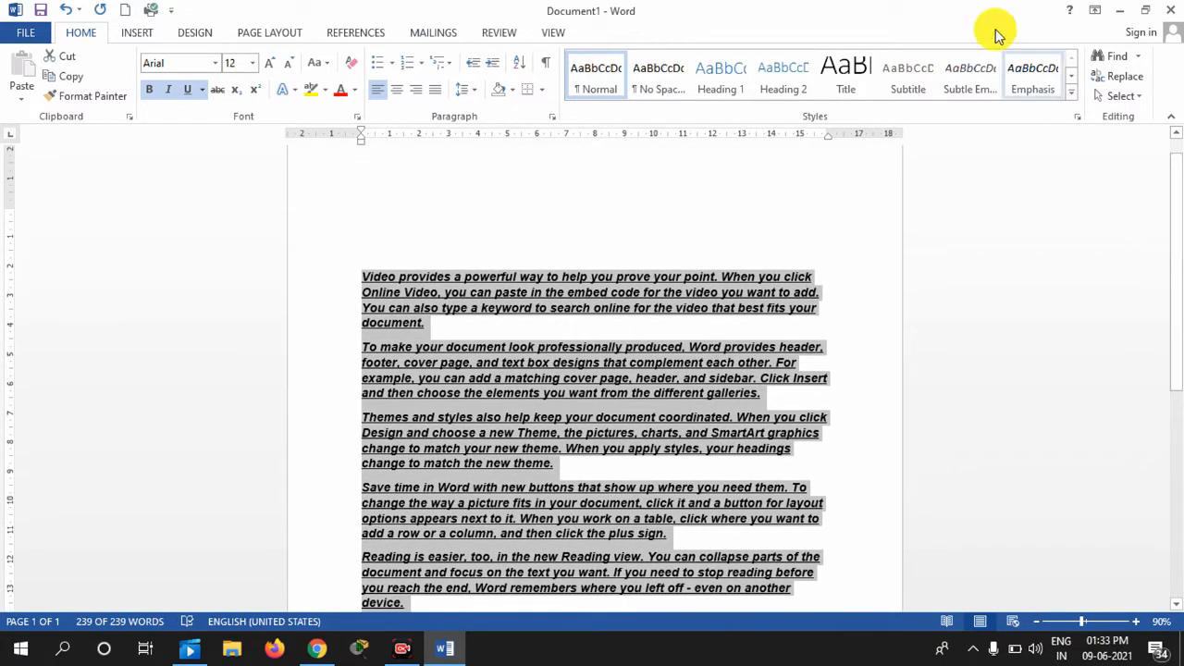
left_click(293, 95)
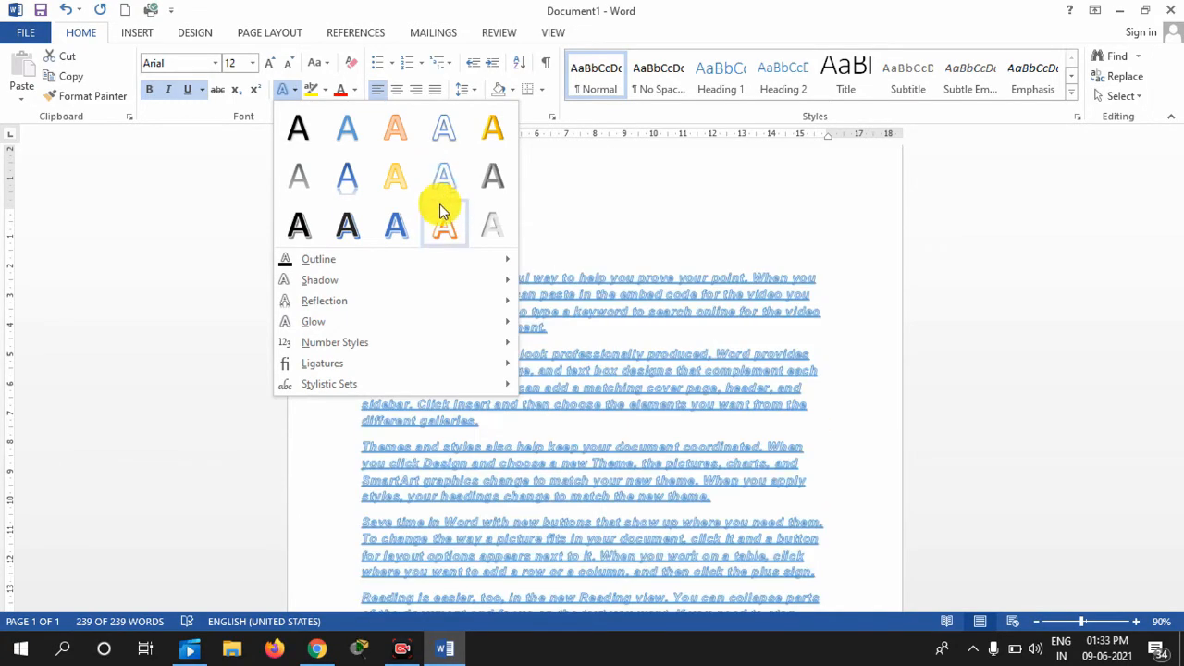
left_click(446, 227)
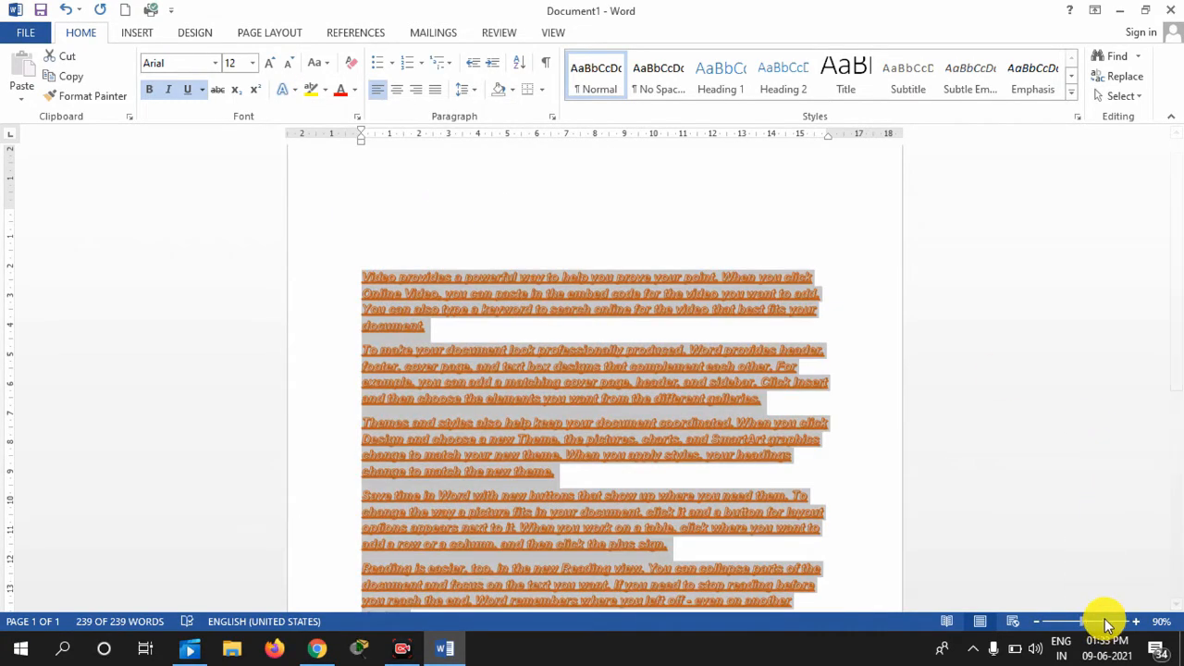
left_click(1105, 619)
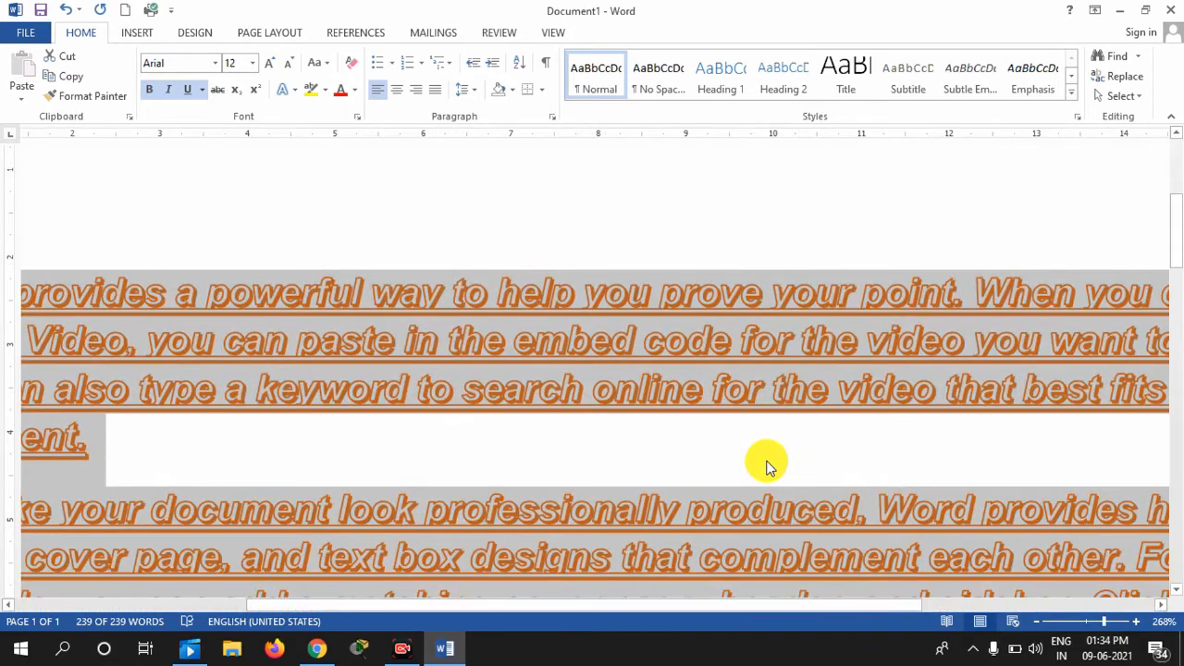
left_click(1095, 621)
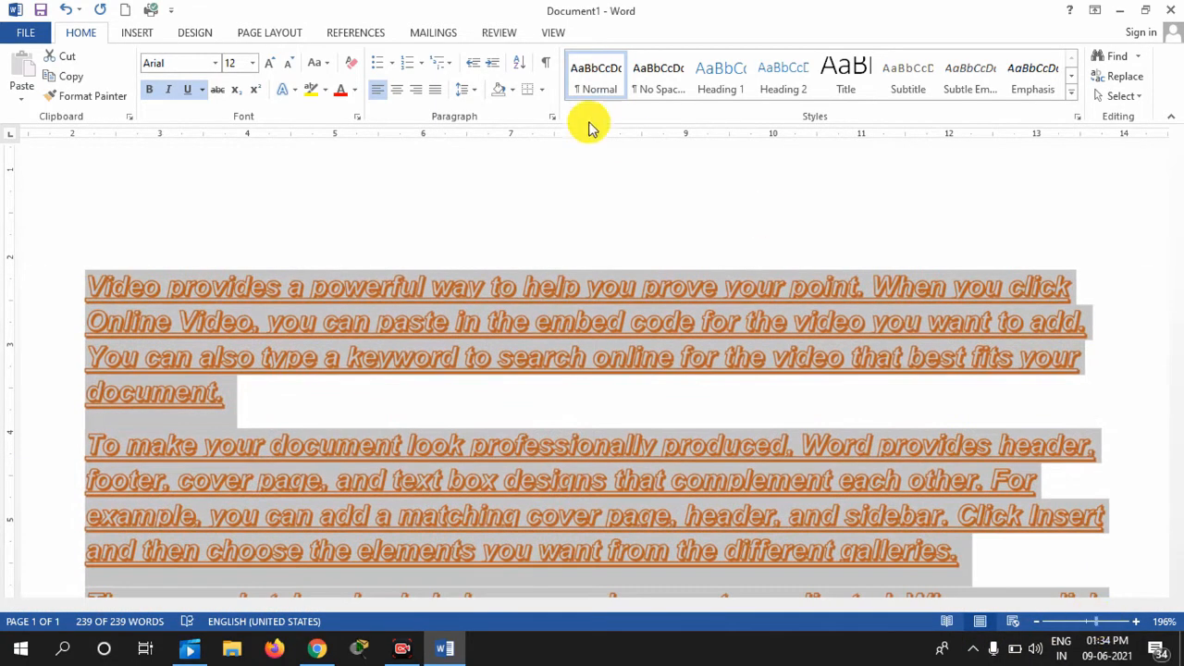
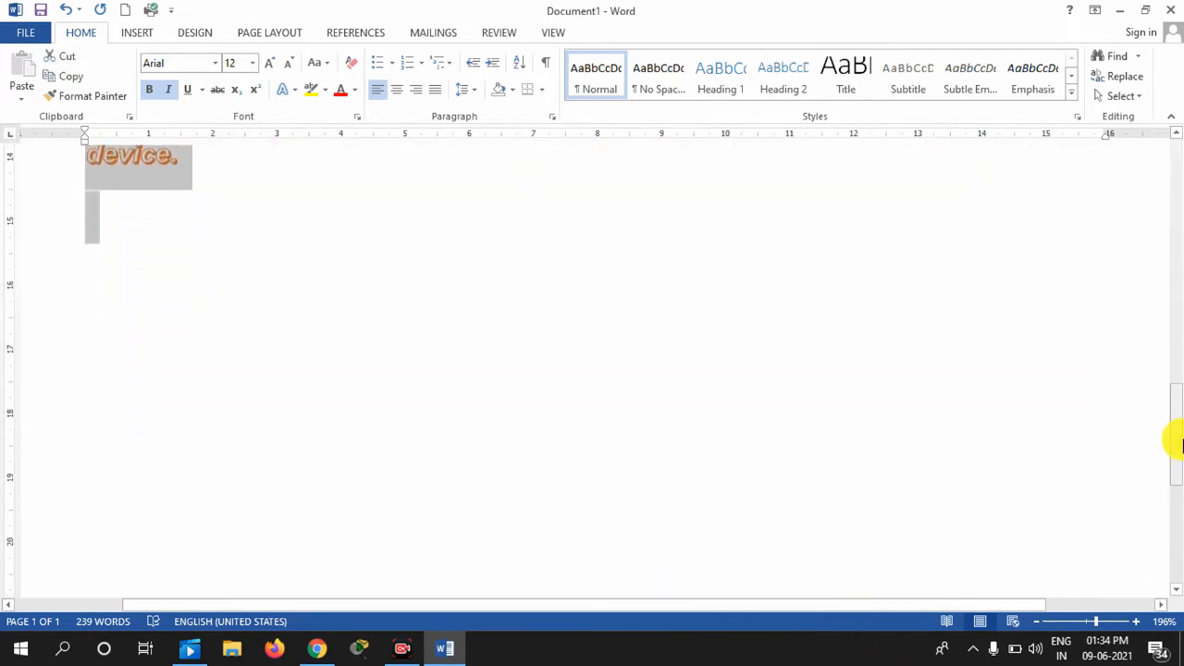
Strip the orange Accent 2 hard-shadow effect from the whole document, leaving black italic underlined Arial 12
key("ctrl+a")
scroll(1157, 416, "up", 10)
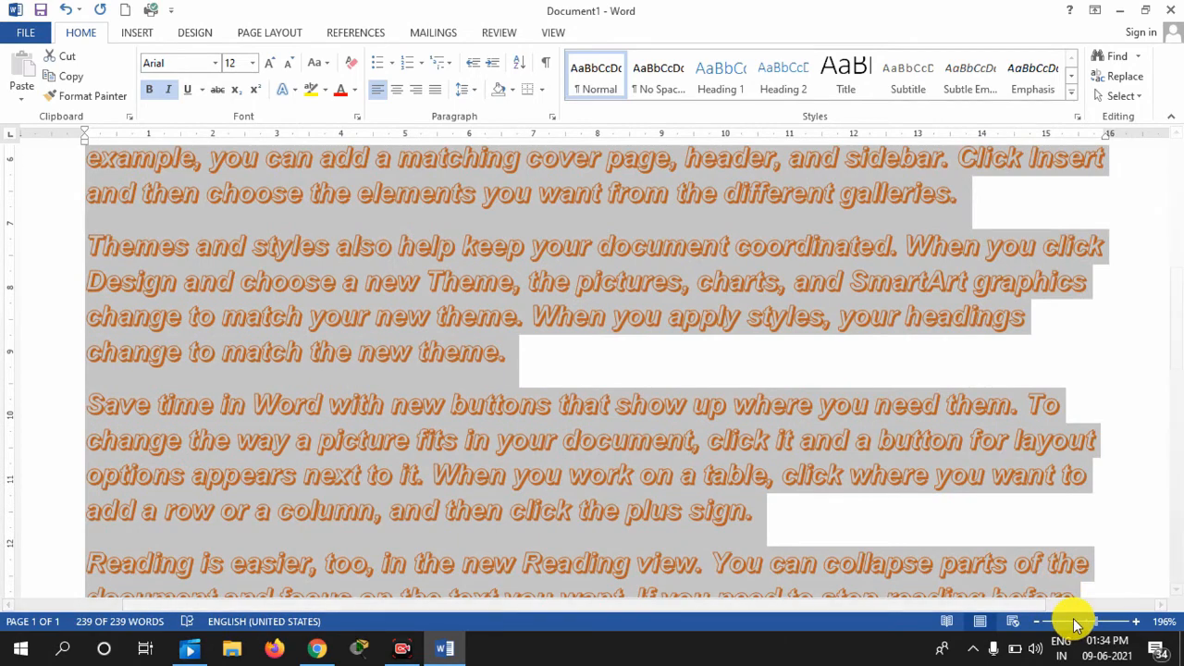
left_click(1076, 626)
left_click_drag(1176, 339, 1175, 181)
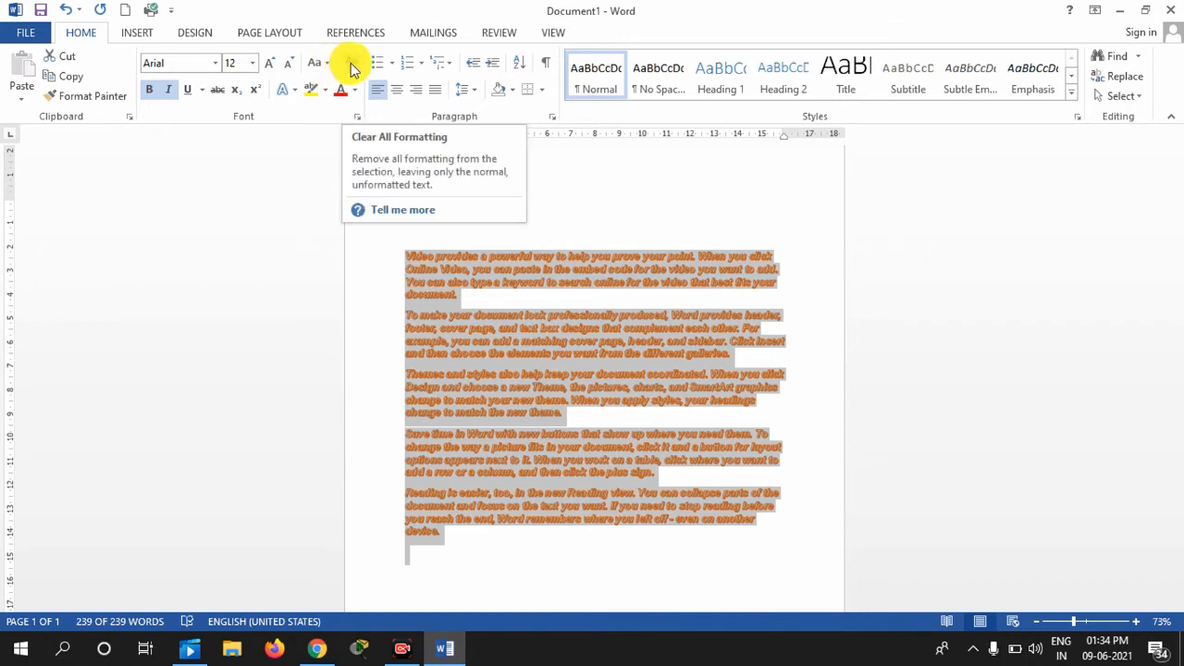
left_click(291, 89)
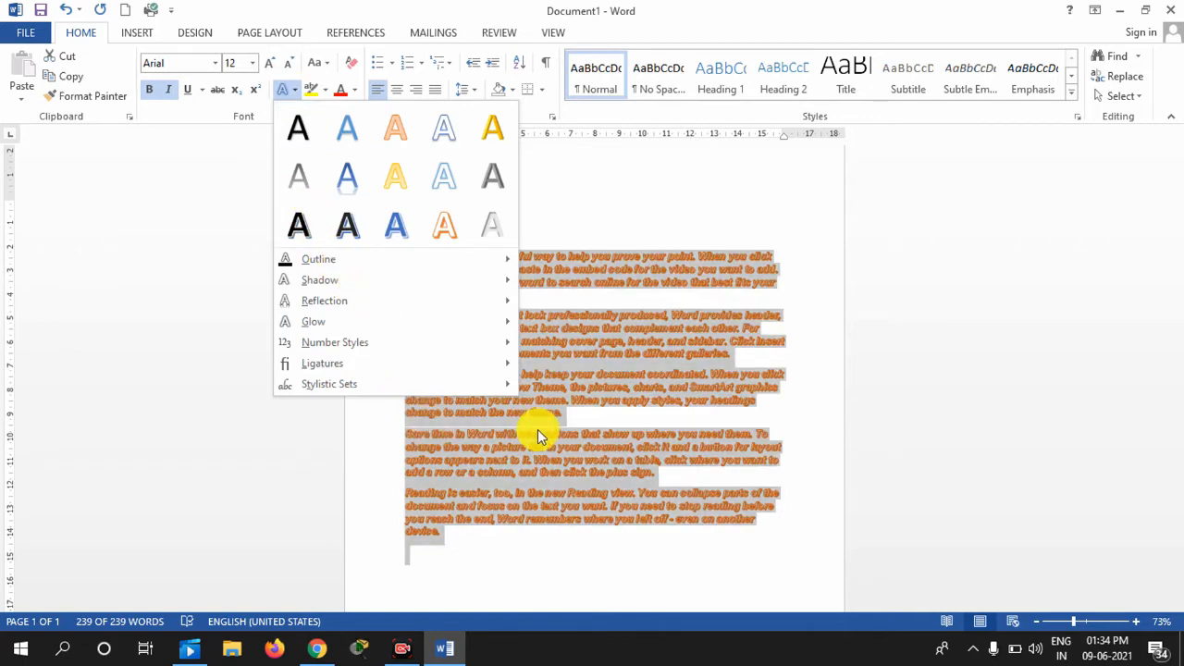
left_click(535, 514)
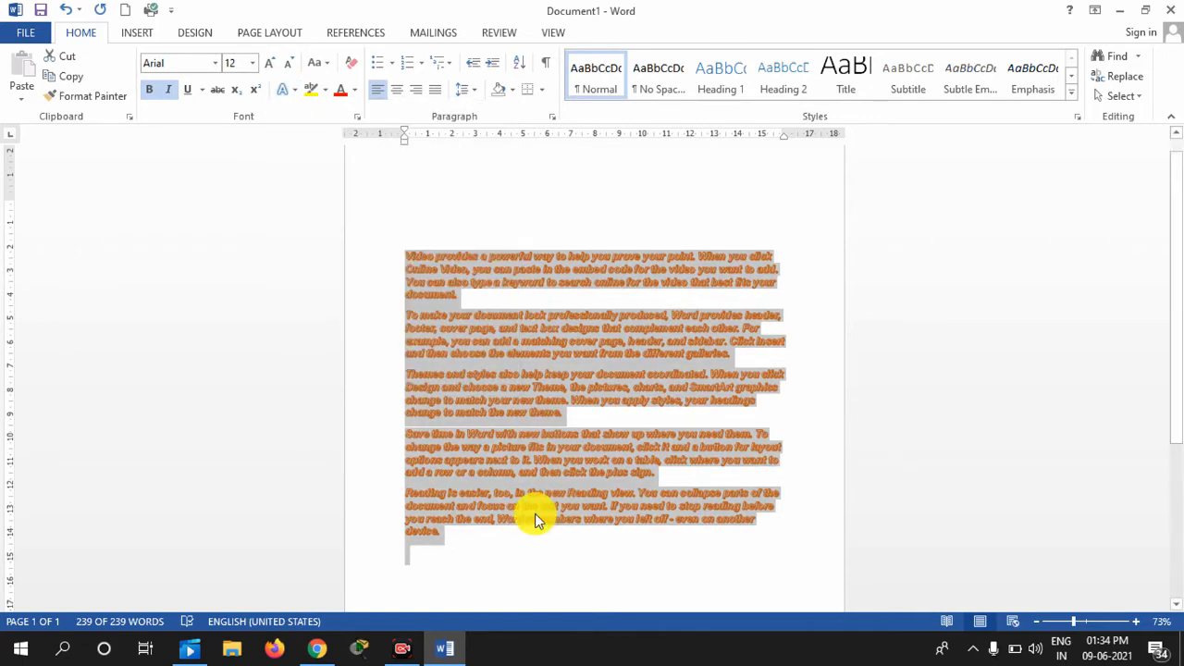
key("ctrl+z")
key("ctrl+z")
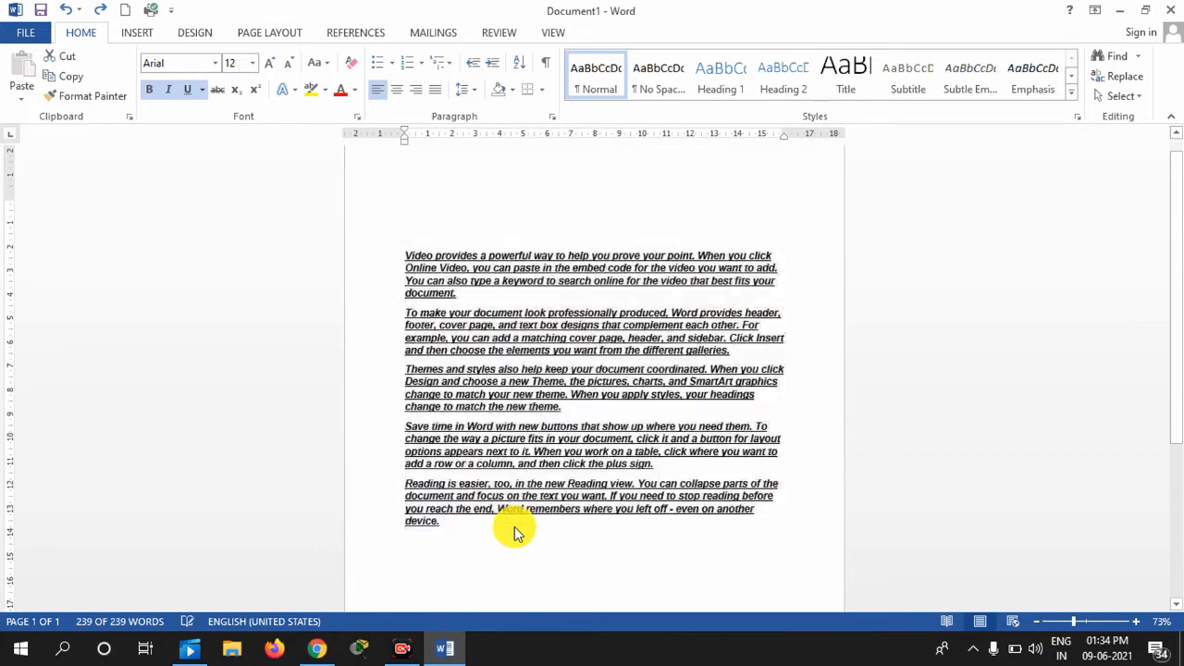
Highlight the first paragraph's sentence 'You can also type a keyword…document.' in Yellow
left_click(399, 250)
left_click_drag(404, 253, 693, 577)
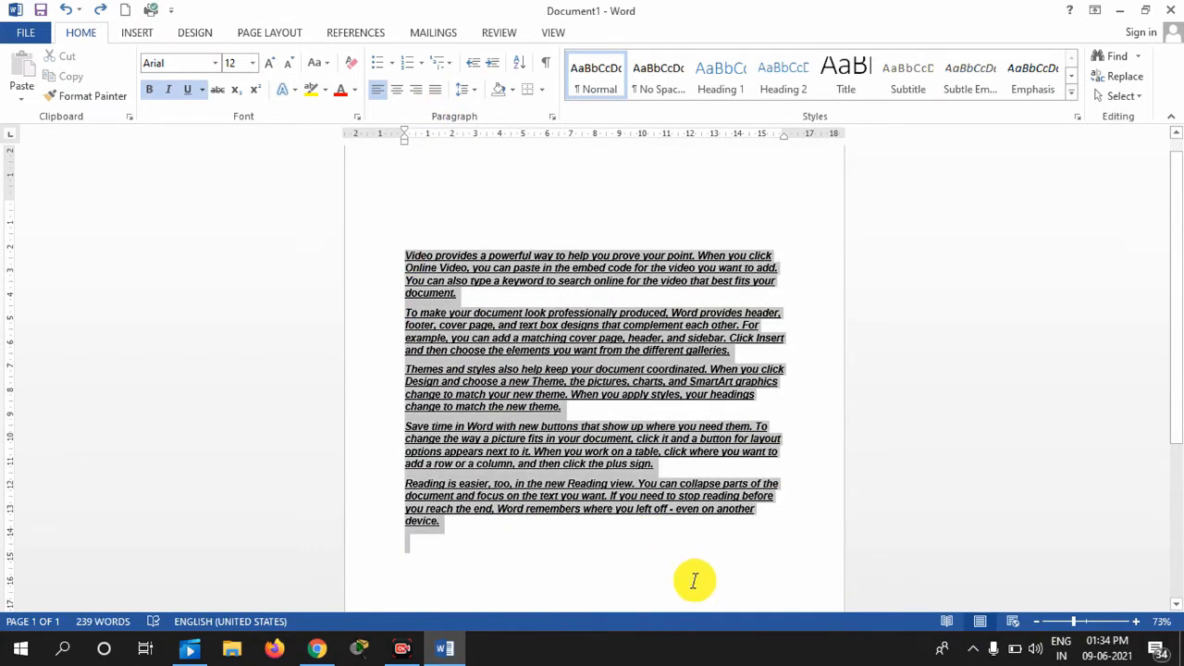
left_click(325, 90)
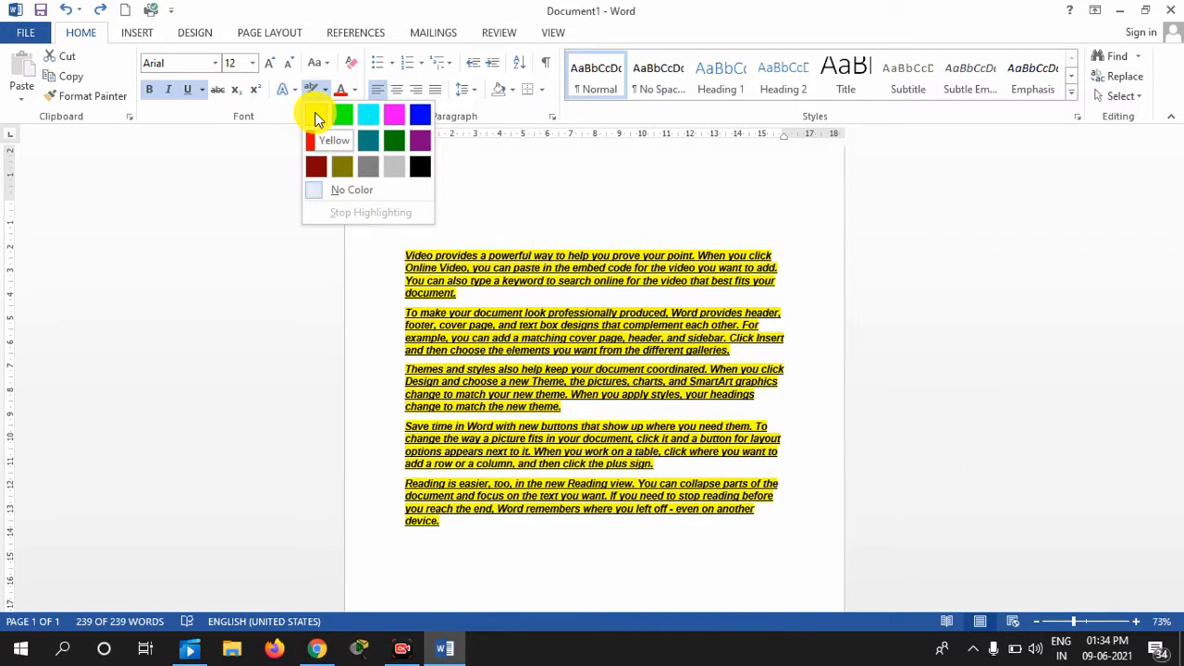
left_click(482, 300)
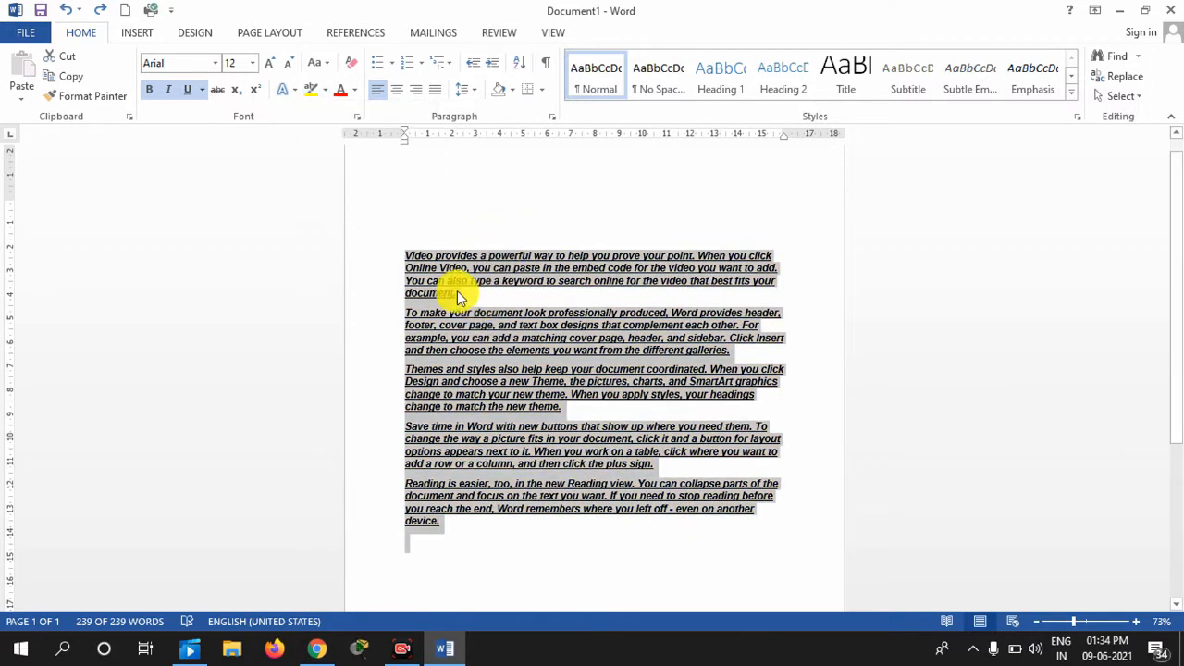
left_click(457, 294)
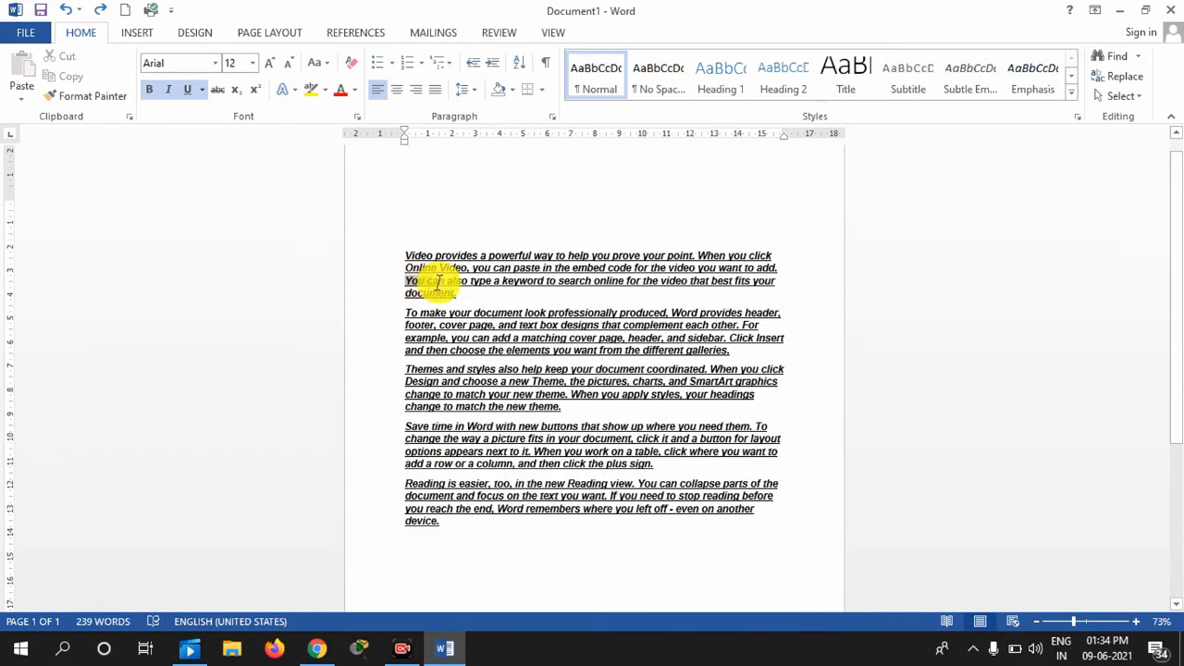
left_click(438, 282, "ctrl")
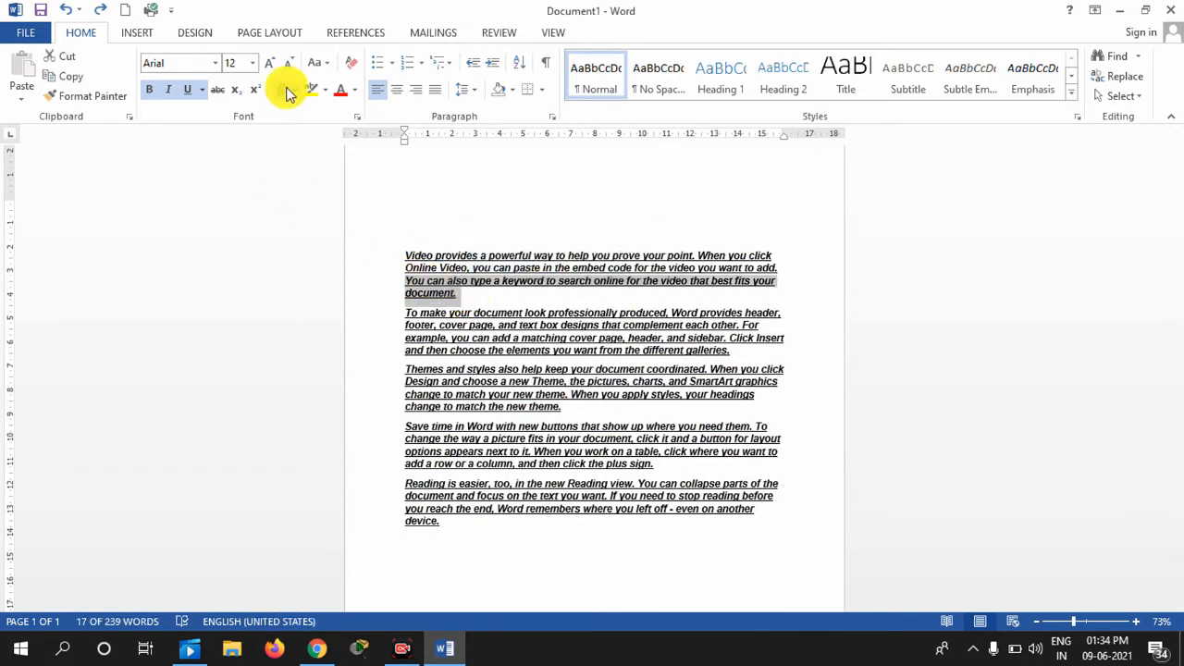
left_click(323, 90)
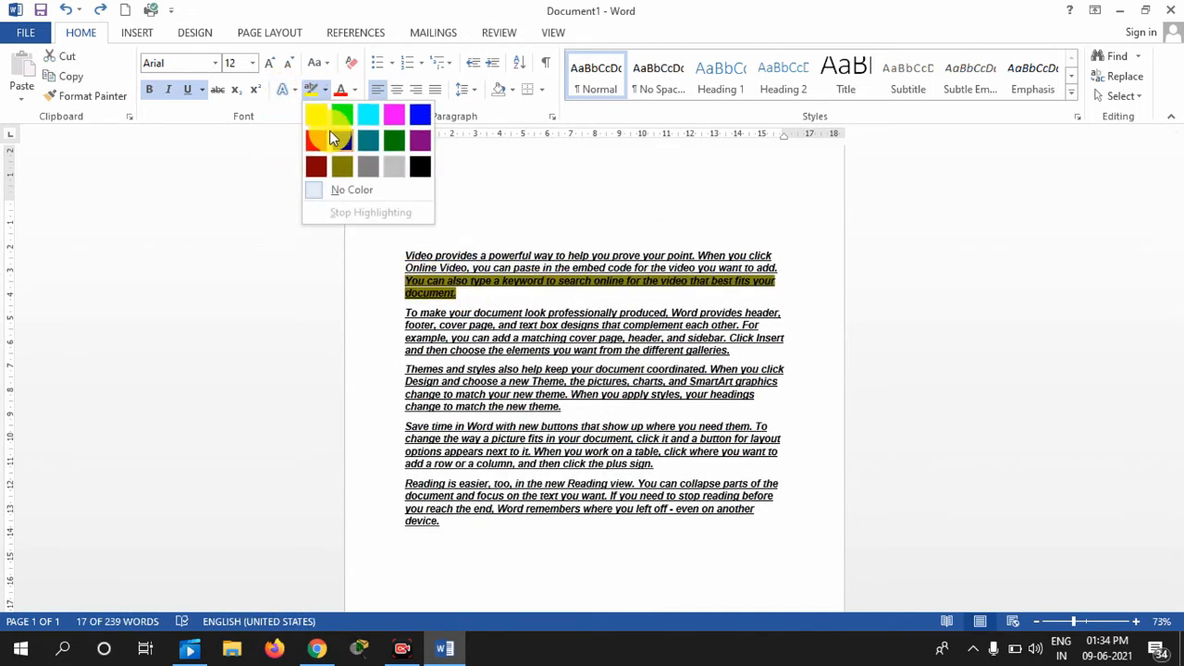
left_click(315, 115)
left_click(405, 231)
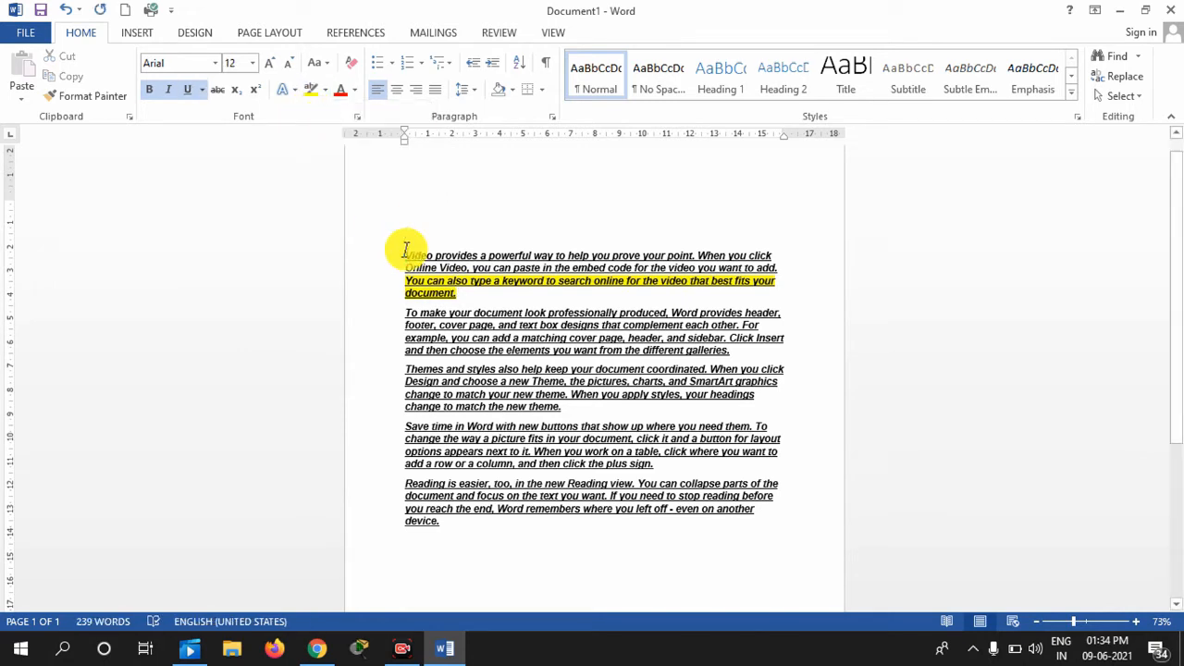
Add the title 'The Selfish Giant' above the text and enlarge it to 24 pt
key("Return")
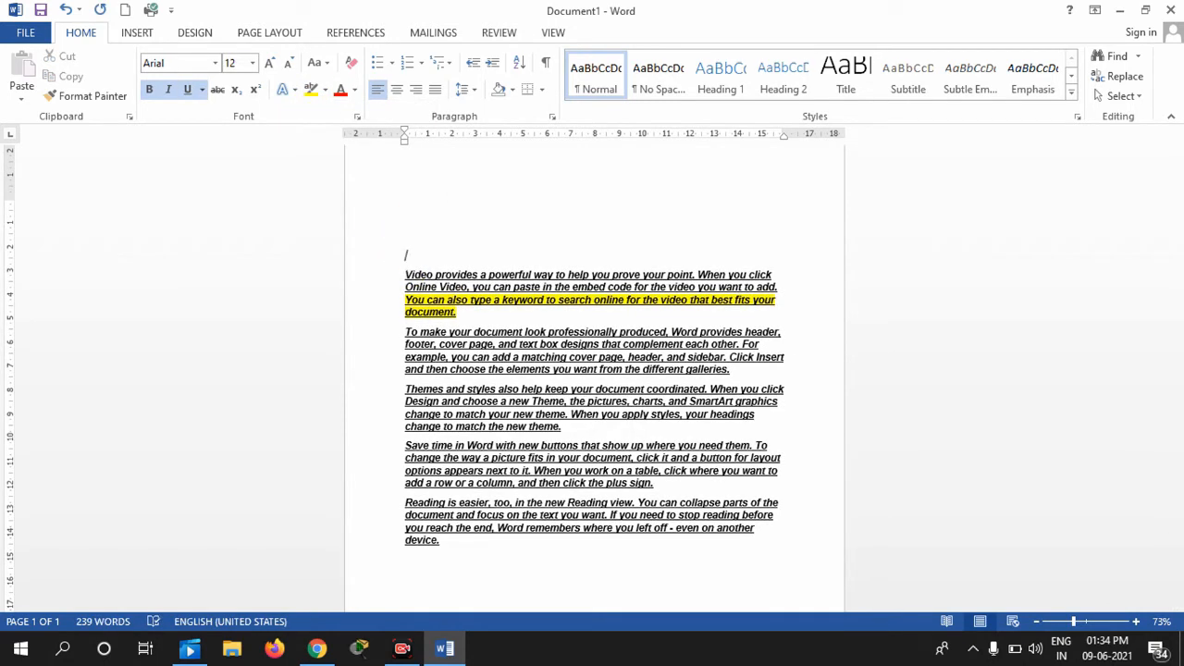
key("BackSpace")
key("BackSpace")
key("BackSpace")
key("BackSpace")
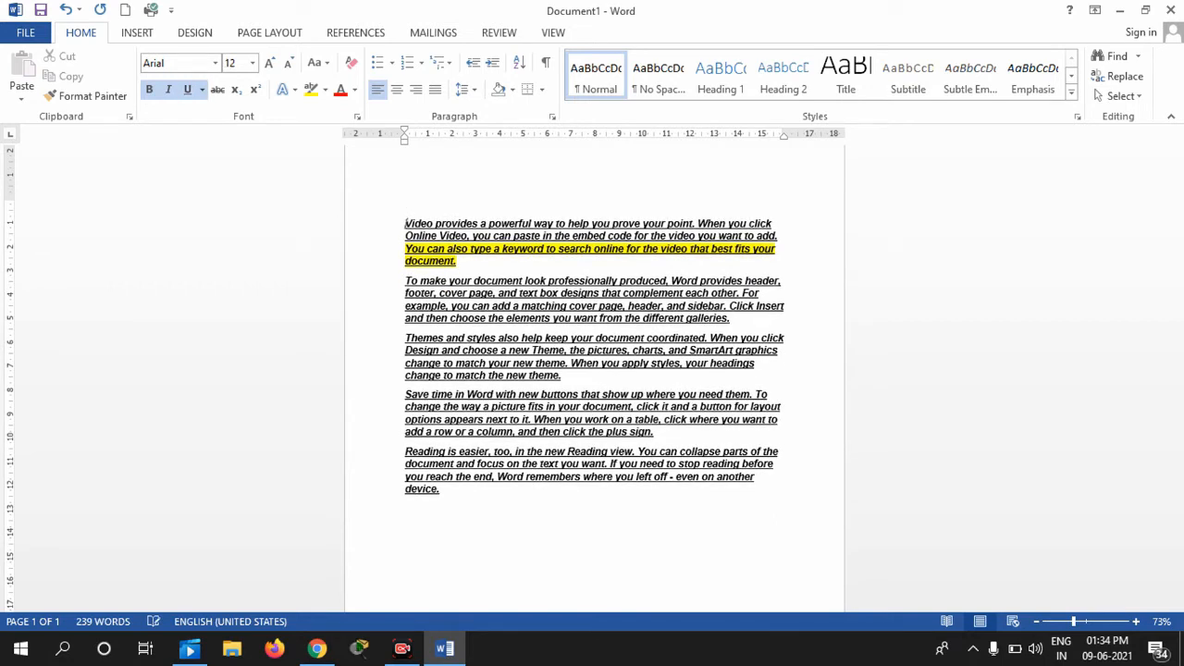
type("The Selfish Giant")
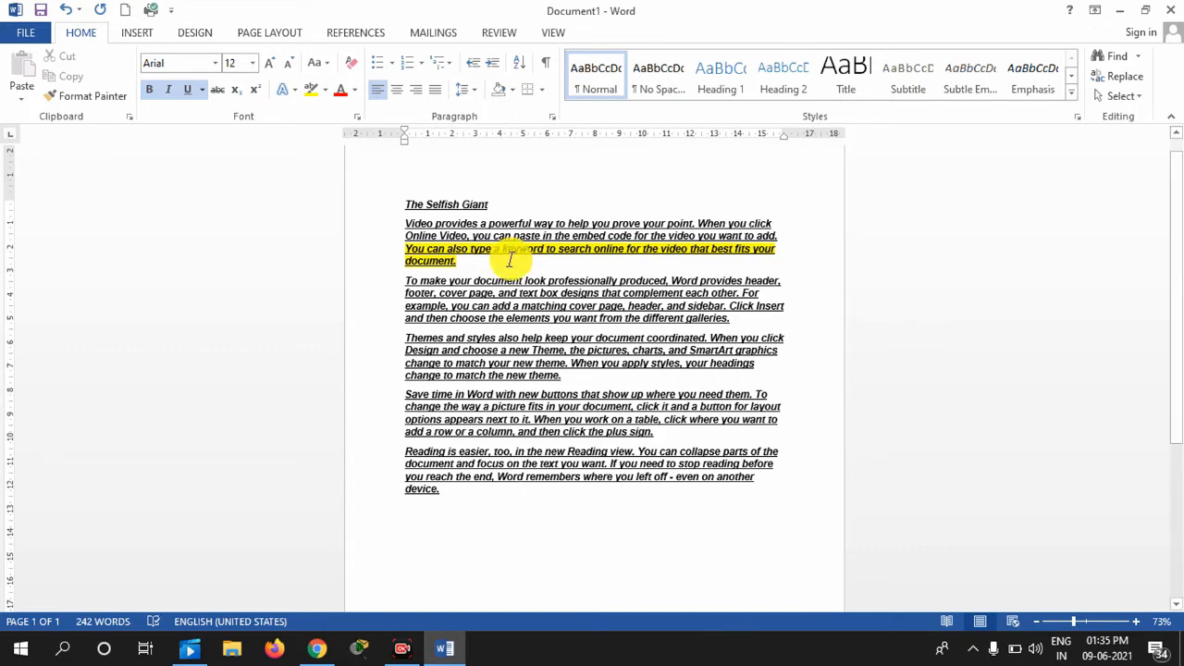
left_click_drag(495, 207, 379, 217)
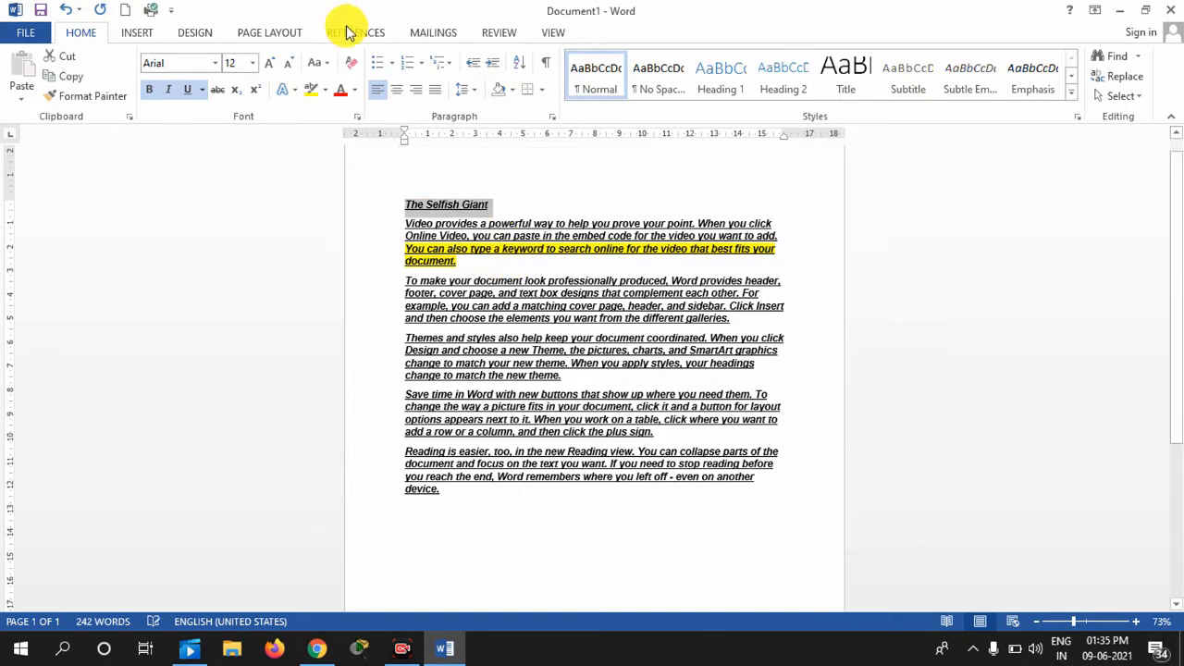
left_click(268, 64)
left_click(269, 64)
left_click(268, 64)
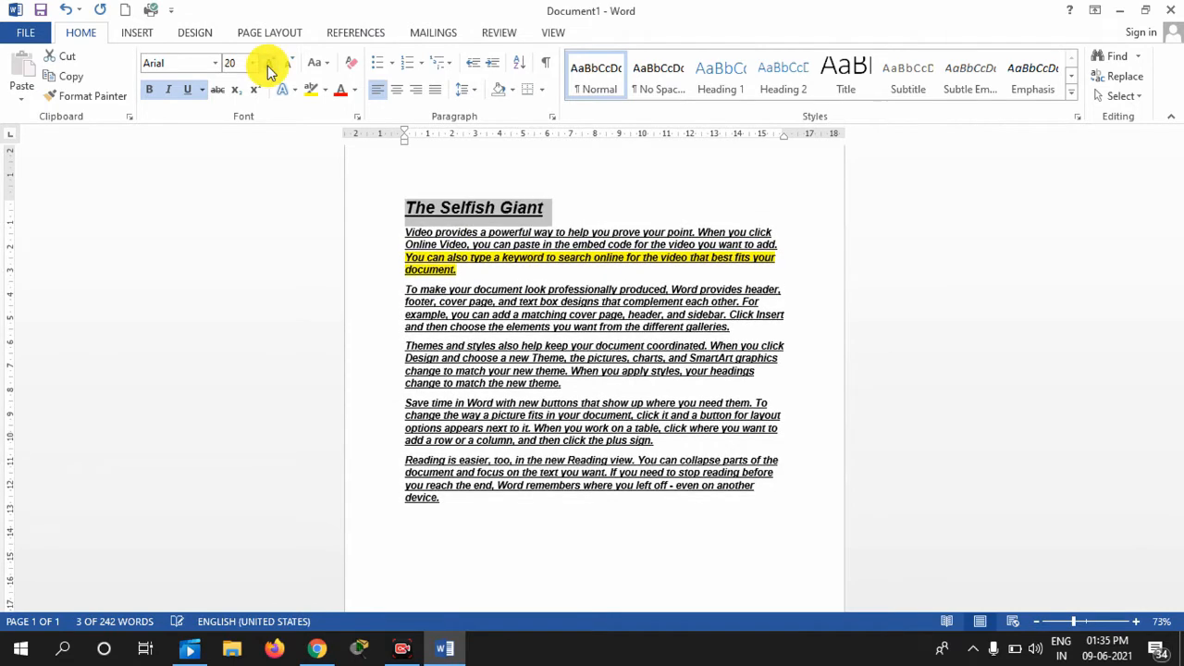
left_click(269, 63)
left_click(268, 64)
Remove the underline from the five body paragraphs, keeping them bold italic
left_click_drag(405, 237, 747, 535)
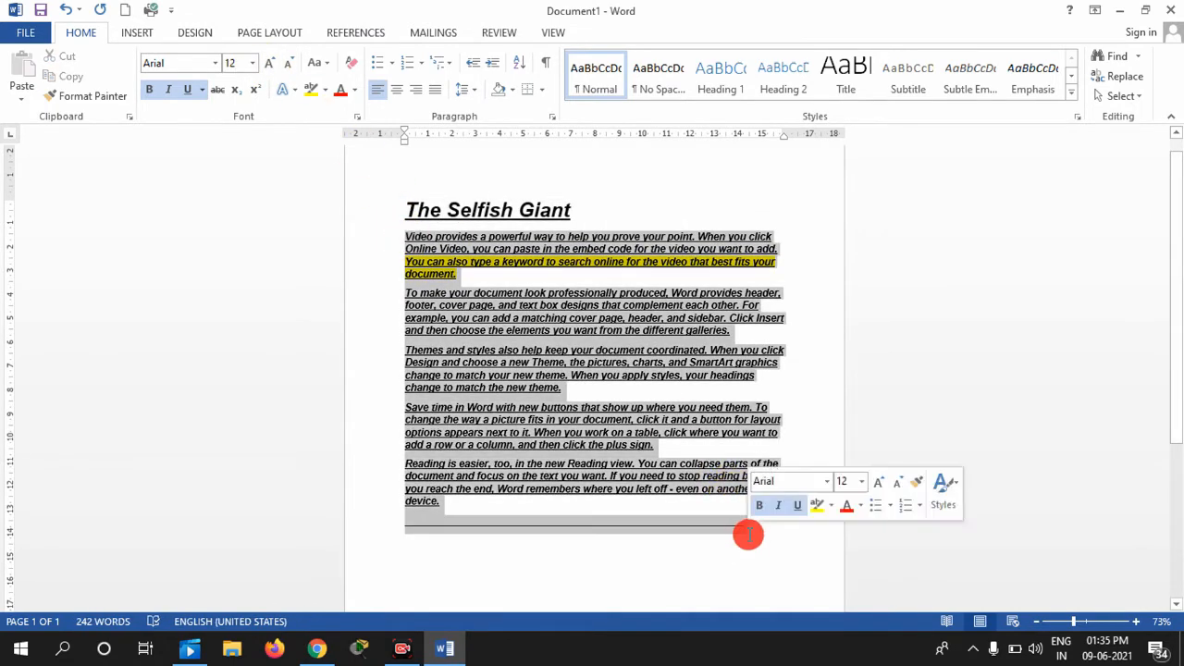
left_click(187, 88)
left_click(552, 441)
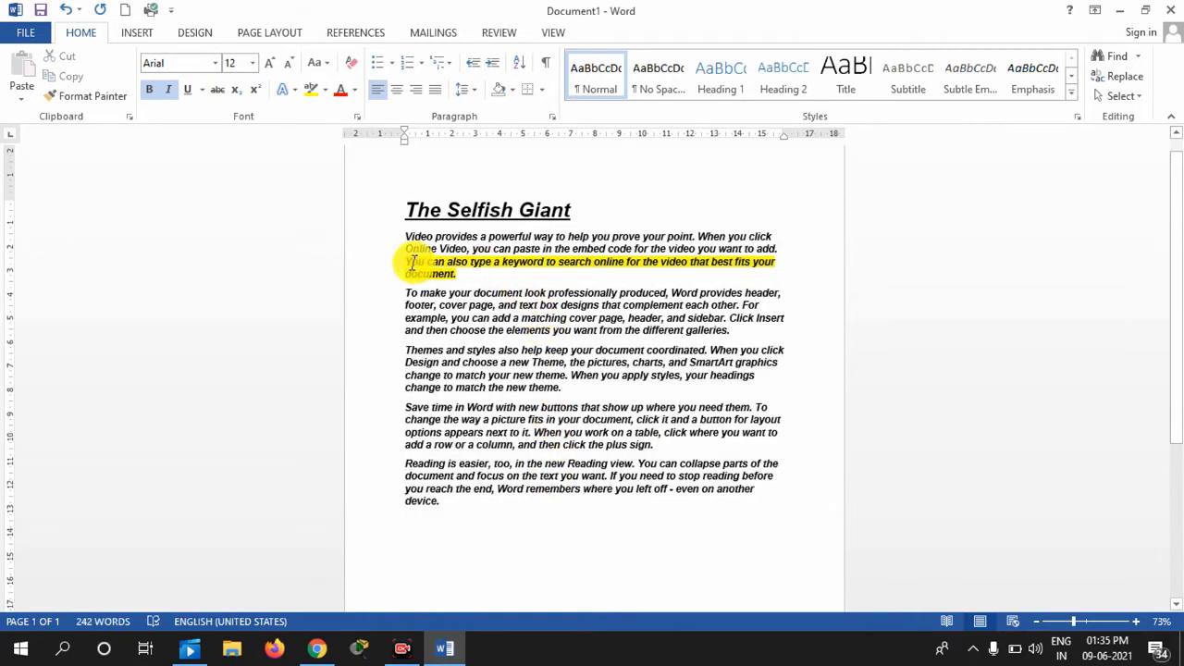
left_click_drag(405, 262, 463, 272)
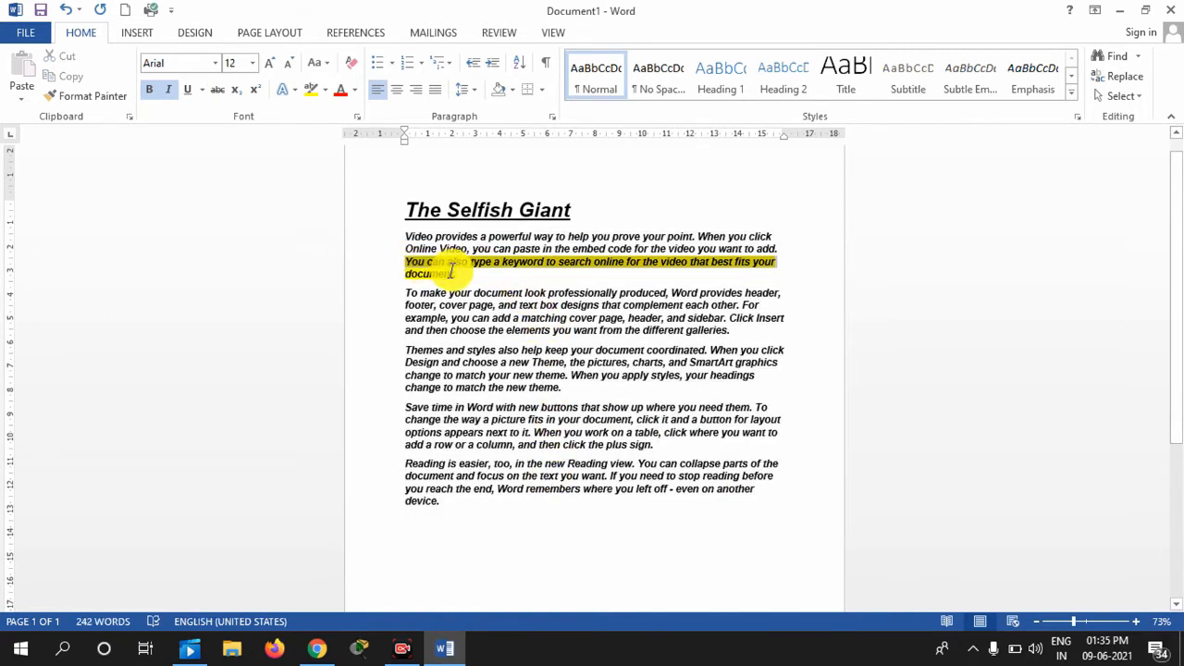
left_click(535, 454)
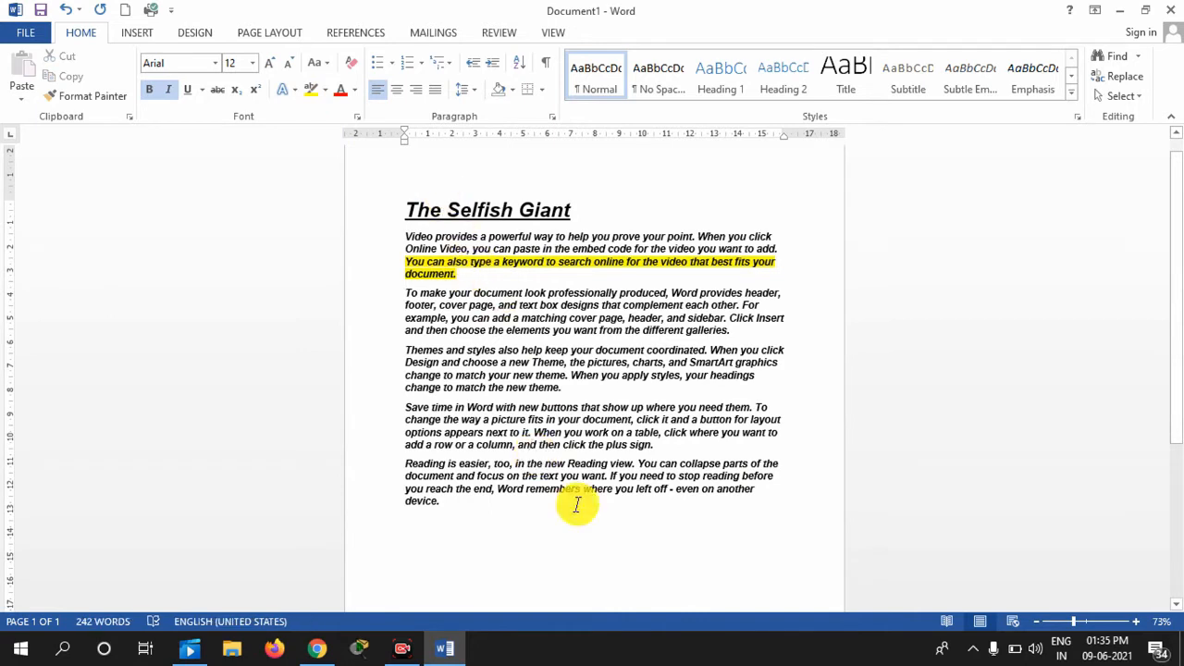
key("ctrl+a")
Colour all the document text Blue
left_click_drag(345, 213, 377, 205)
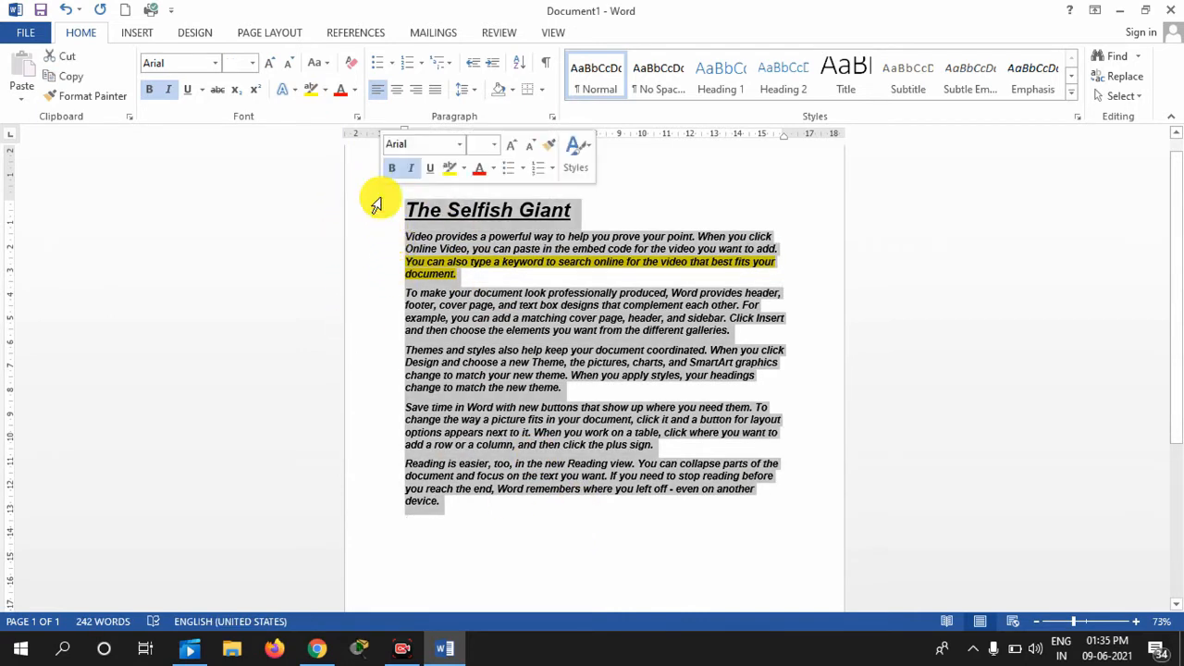
left_click(357, 92)
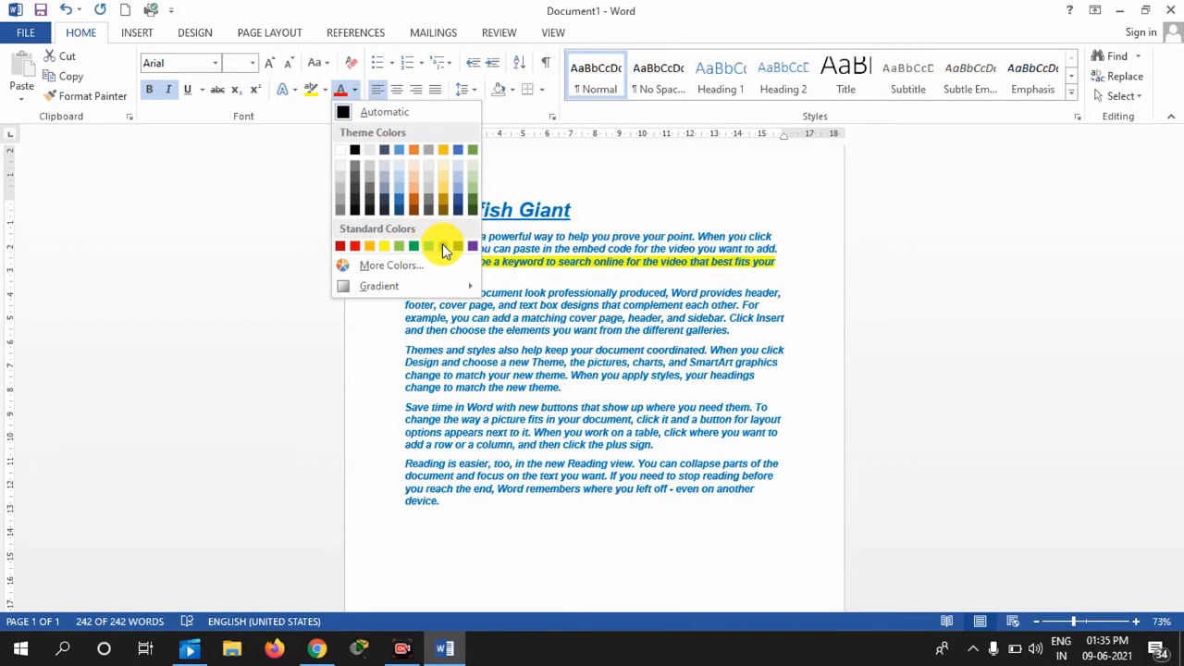
left_click(444, 248)
left_click(582, 212)
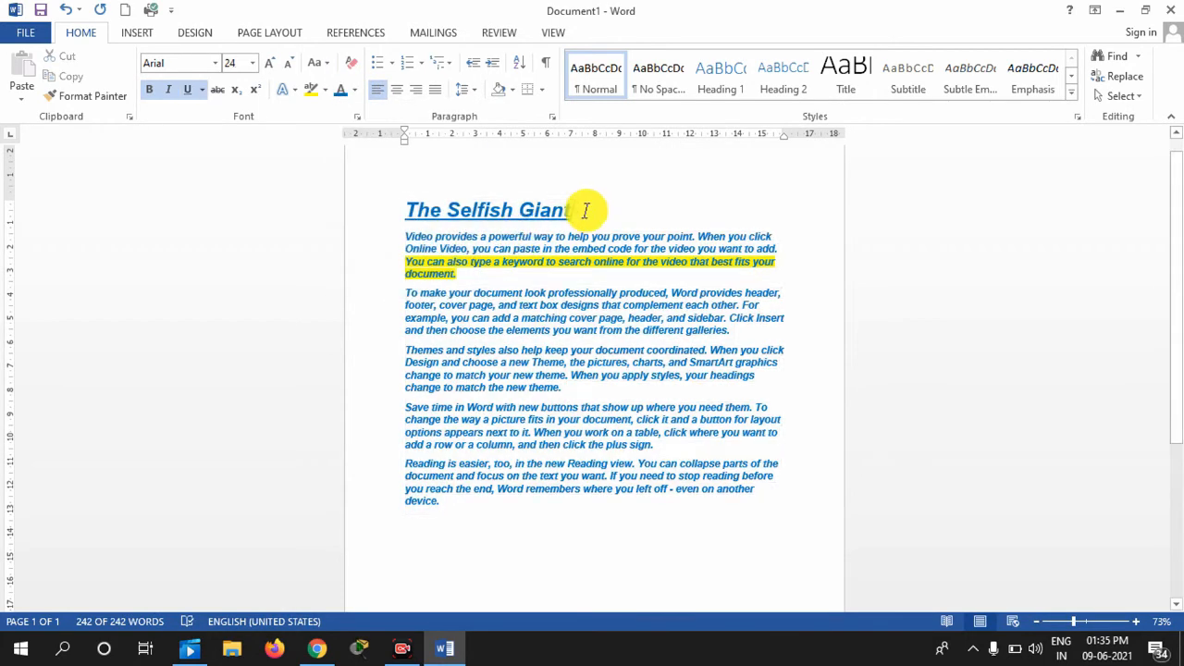
Make the whole title 'The Selfish Giant' Dark Blue
left_click(416, 208, "shift")
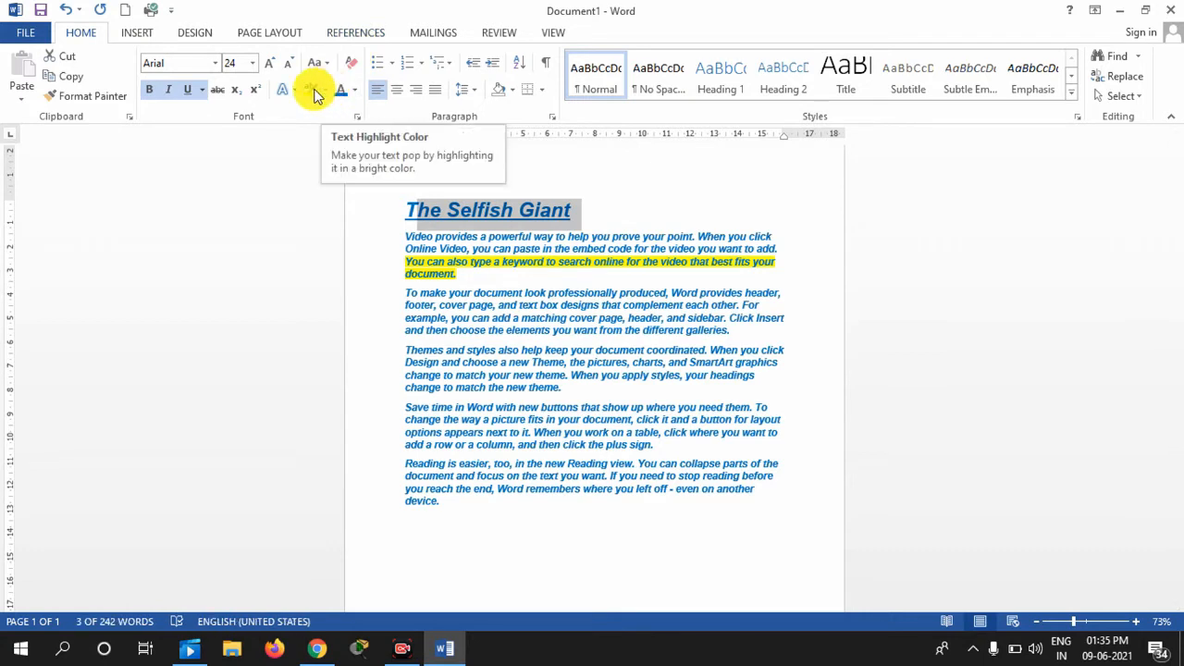
left_click(354, 90)
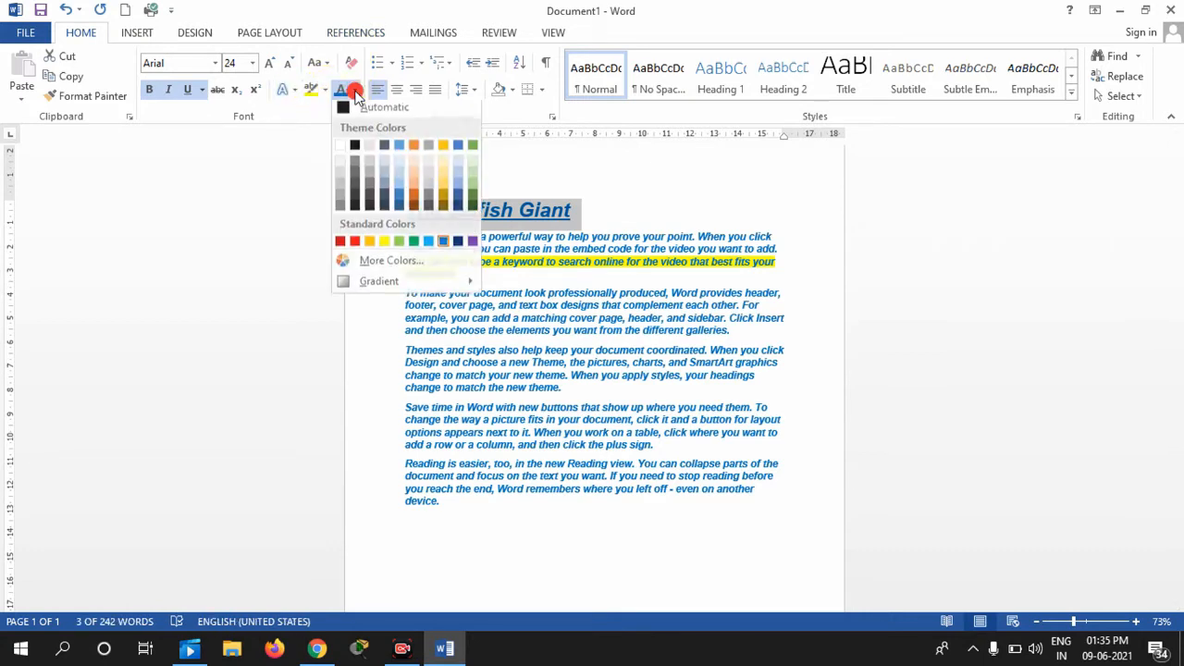
left_click(458, 246)
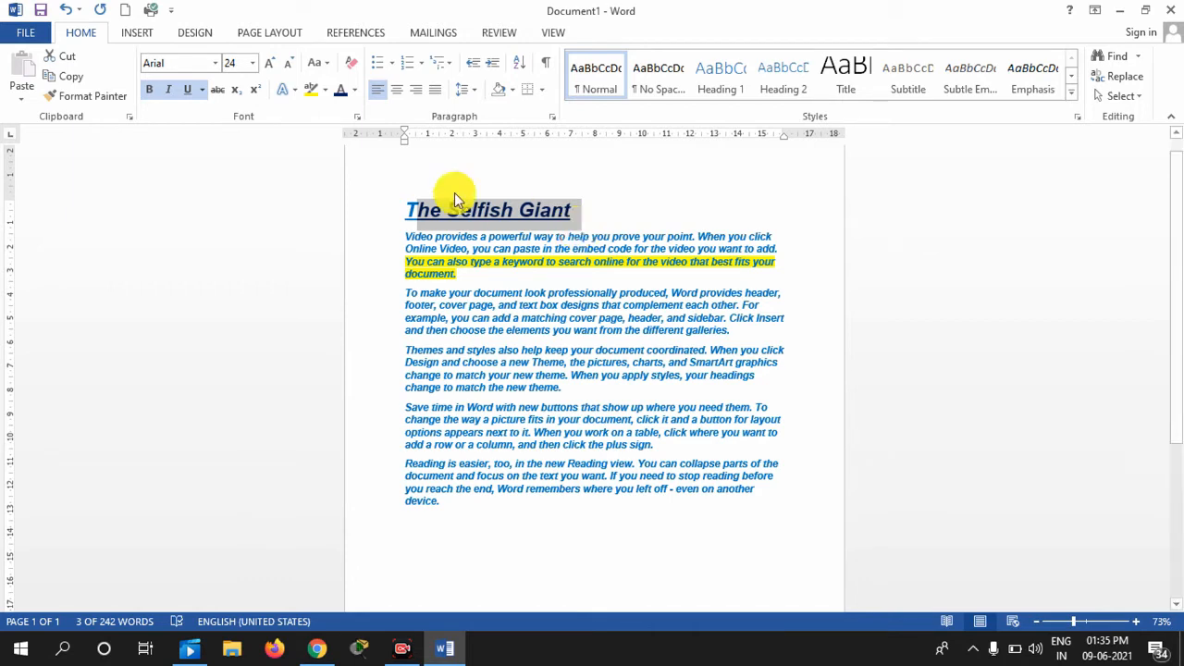
left_click_drag(404, 207, 615, 181)
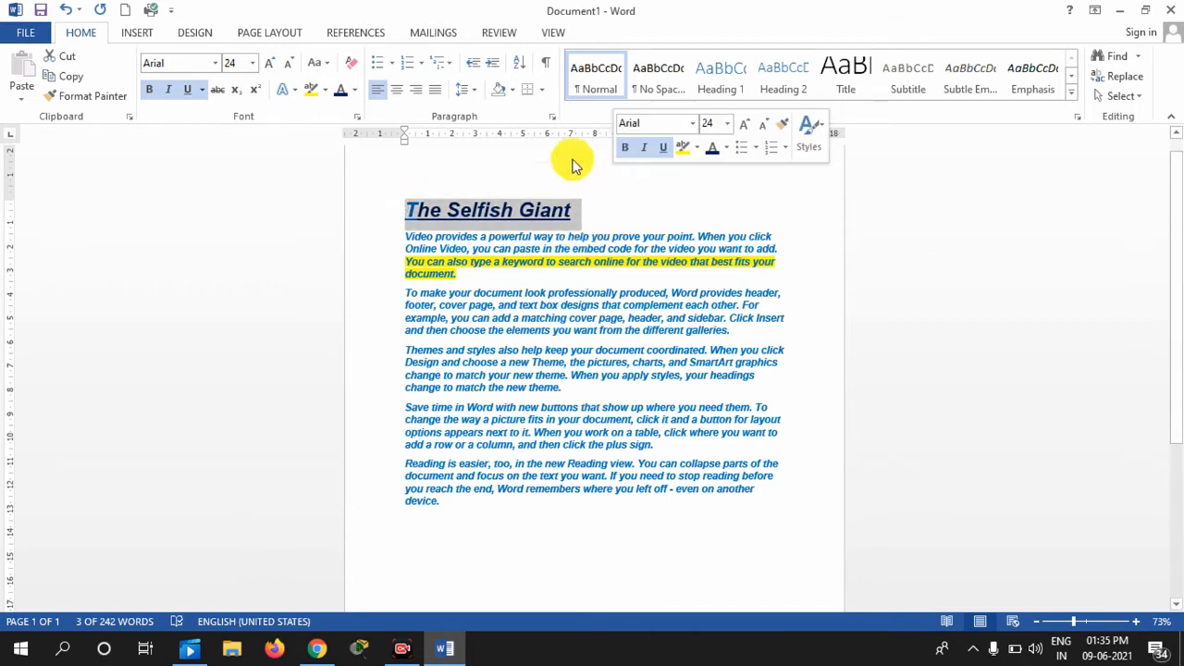
left_click(354, 90)
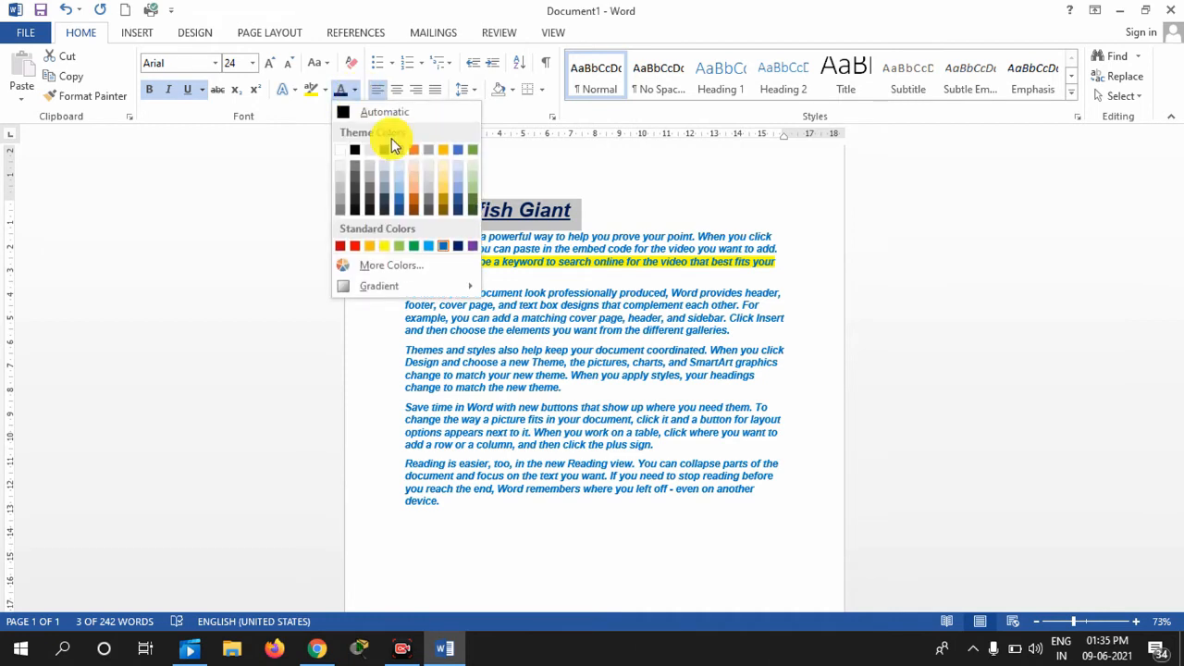
left_click(457, 246)
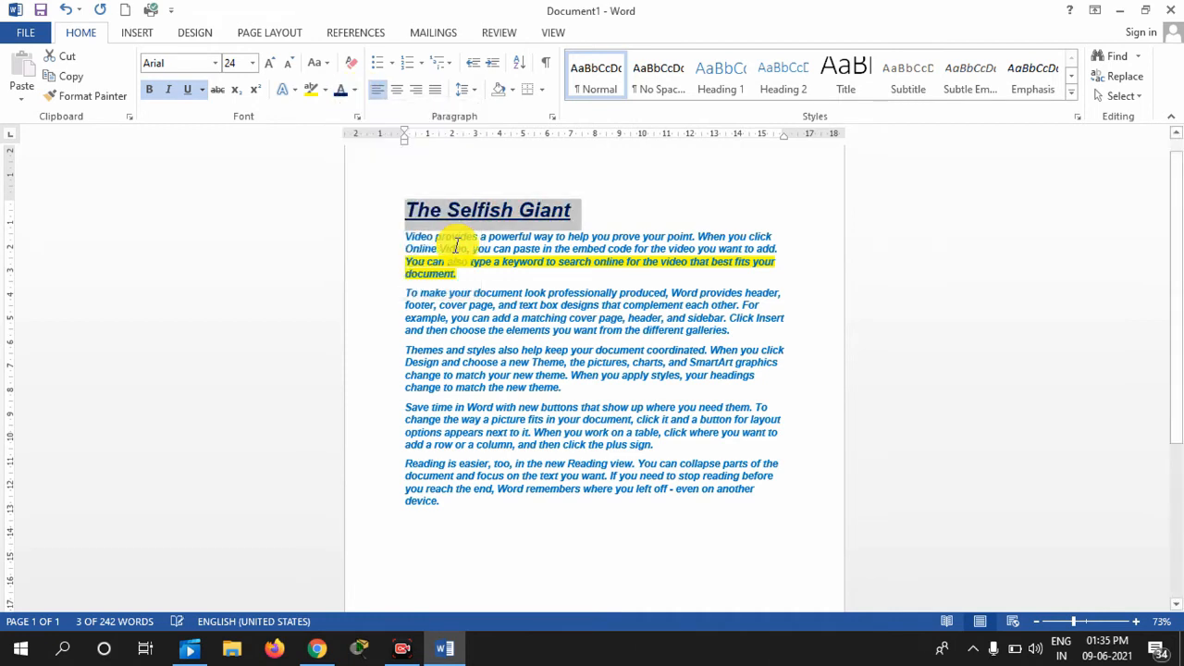
left_click(577, 215)
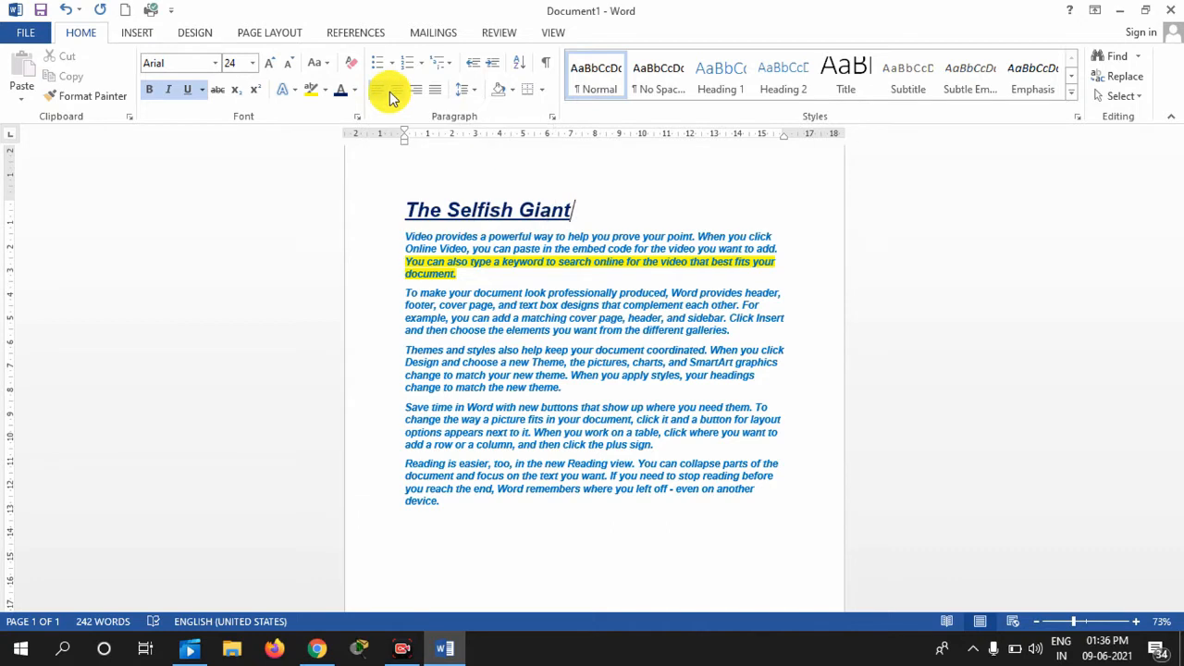
Centre the title, then try Justify and Align Right on the body paragraphs
left_click(507, 348)
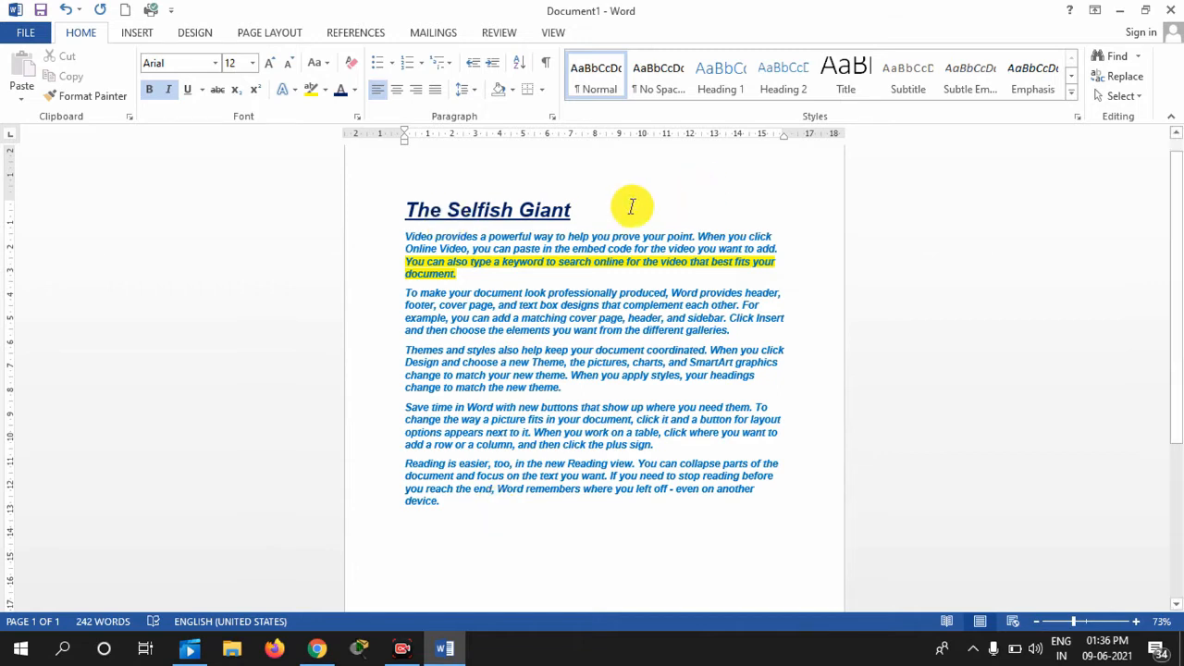
left_click_drag(403, 209, 579, 210)
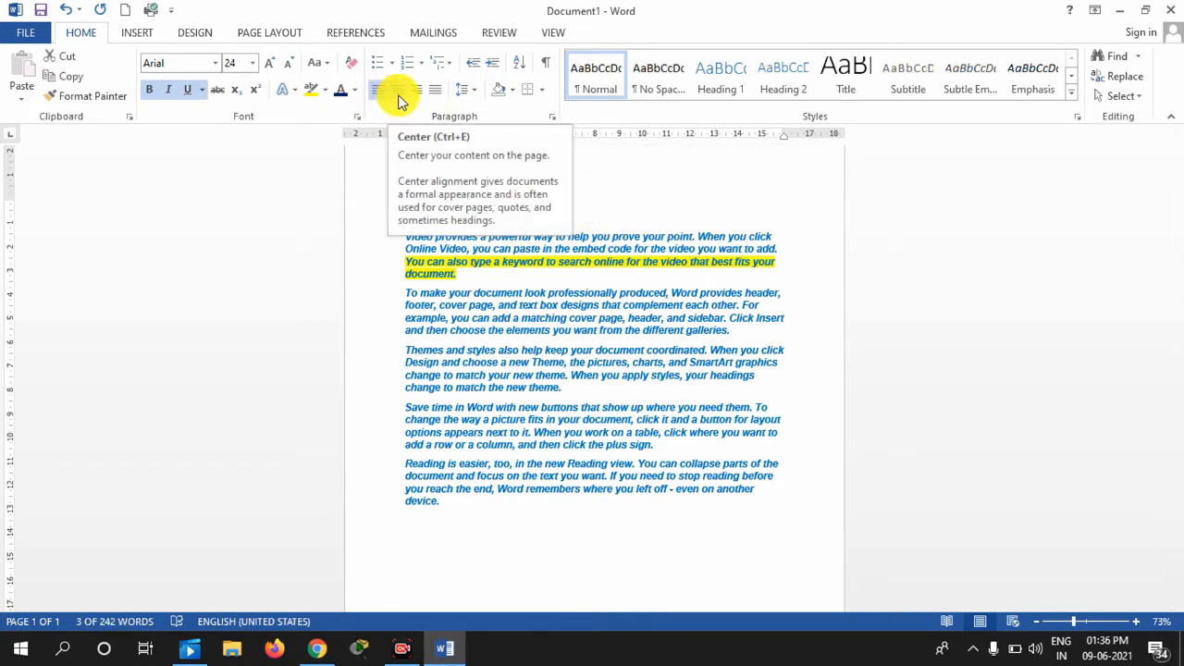
left_click(399, 96)
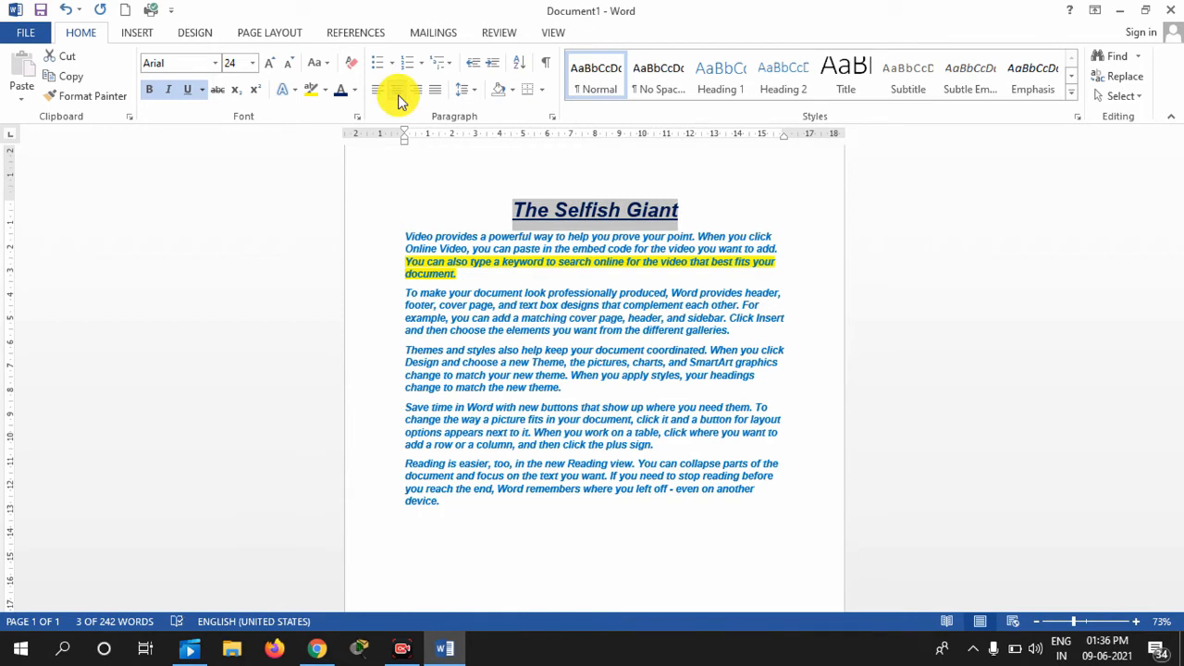
left_click_drag(481, 518, 568, 502)
left_click(407, 264)
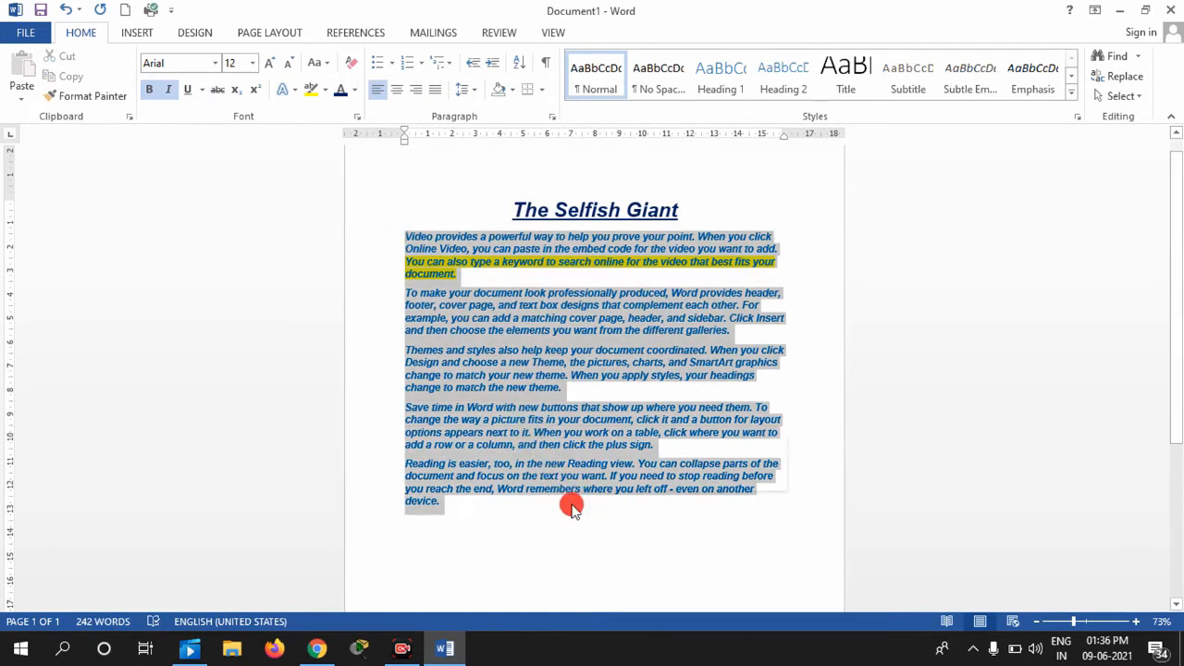
left_click(435, 88)
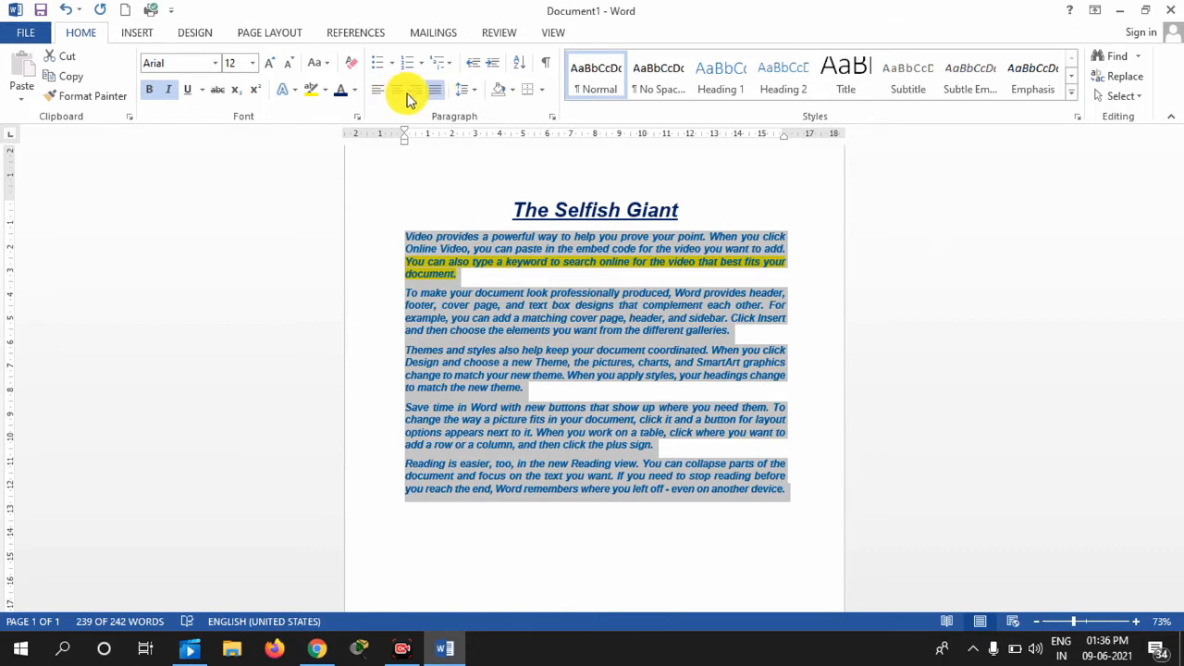
left_click(410, 92)
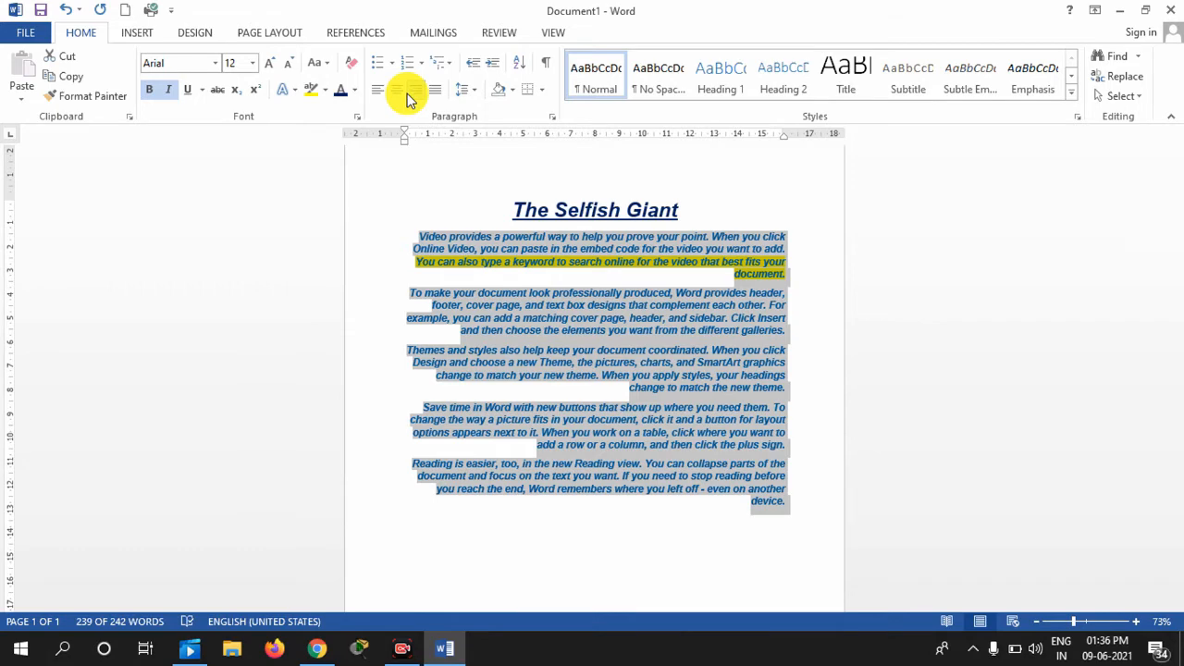
left_click(761, 514)
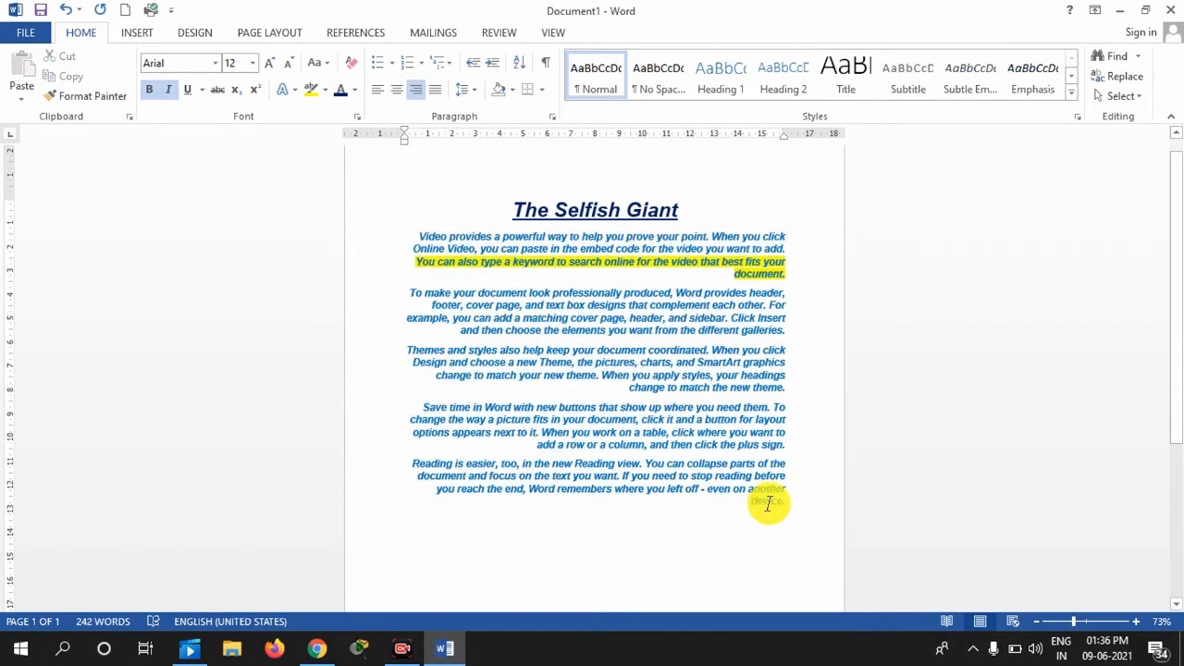
Try splitting off and aligning the 'device.' line, then undo the stray typing
key("Return")
key("ctrl+e")
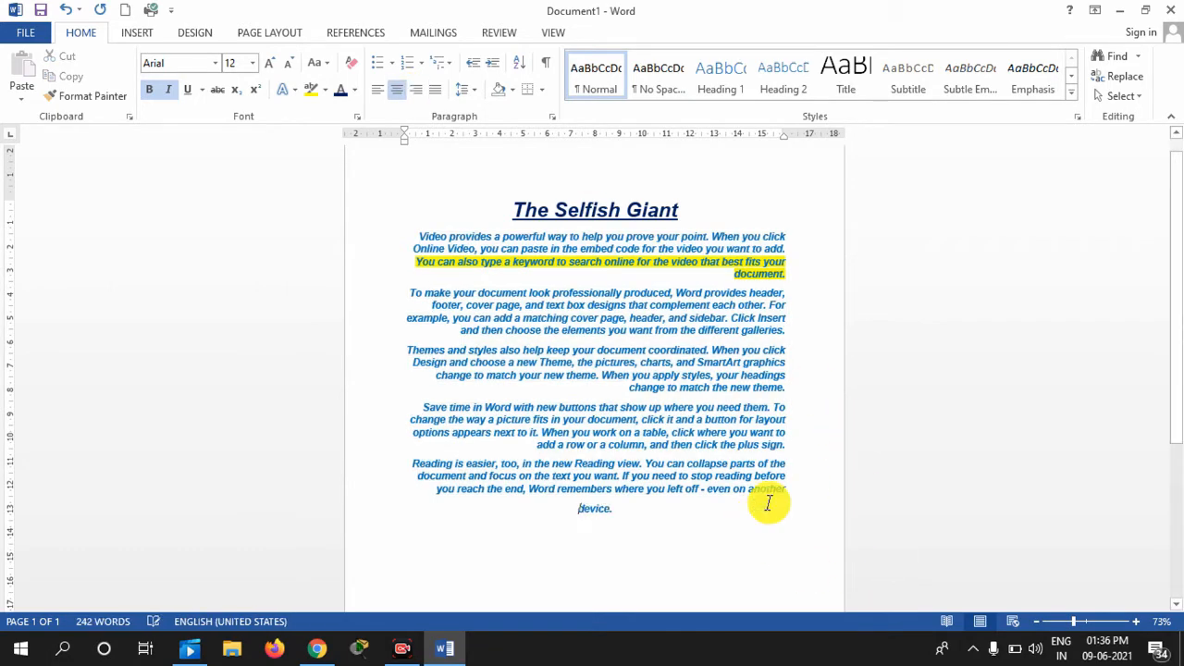
key("ctrl+r")
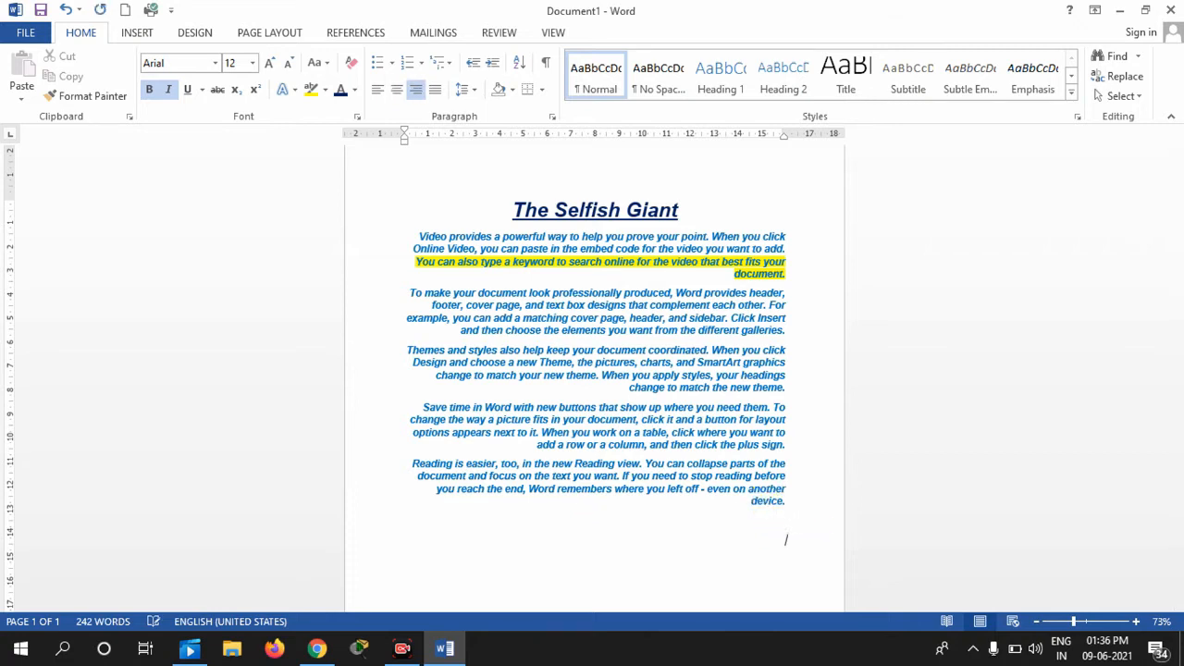
type("bfhsgayfgsdhghsgjfgsdfg")
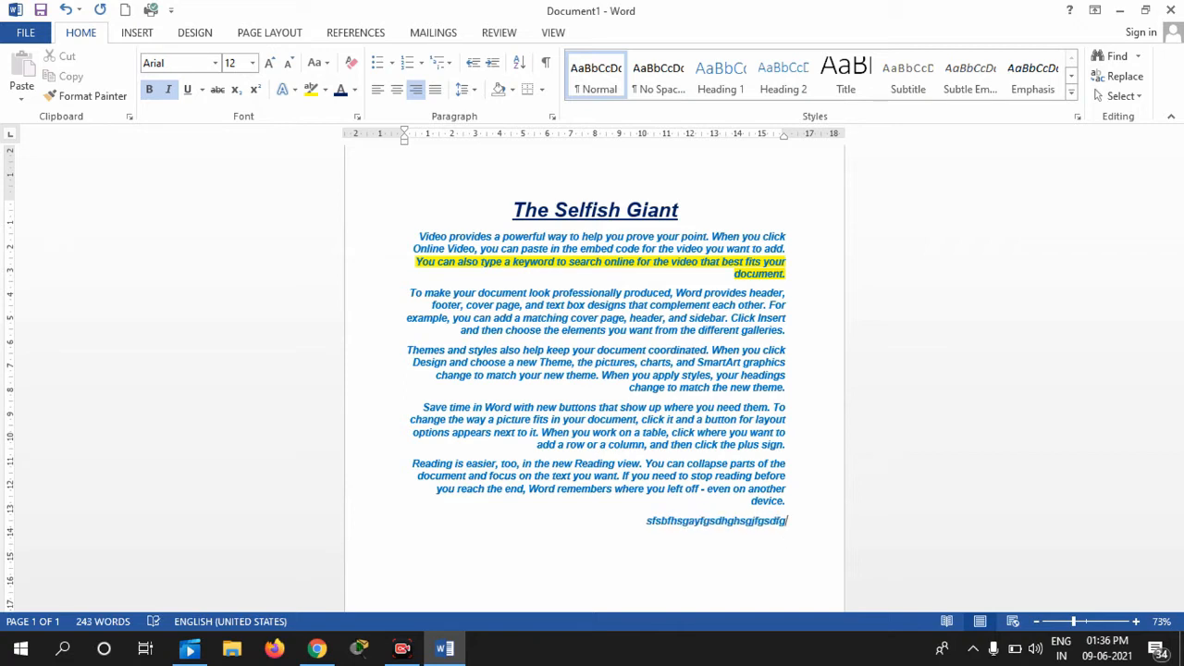
key("BackSpace")
key("BackSpace")
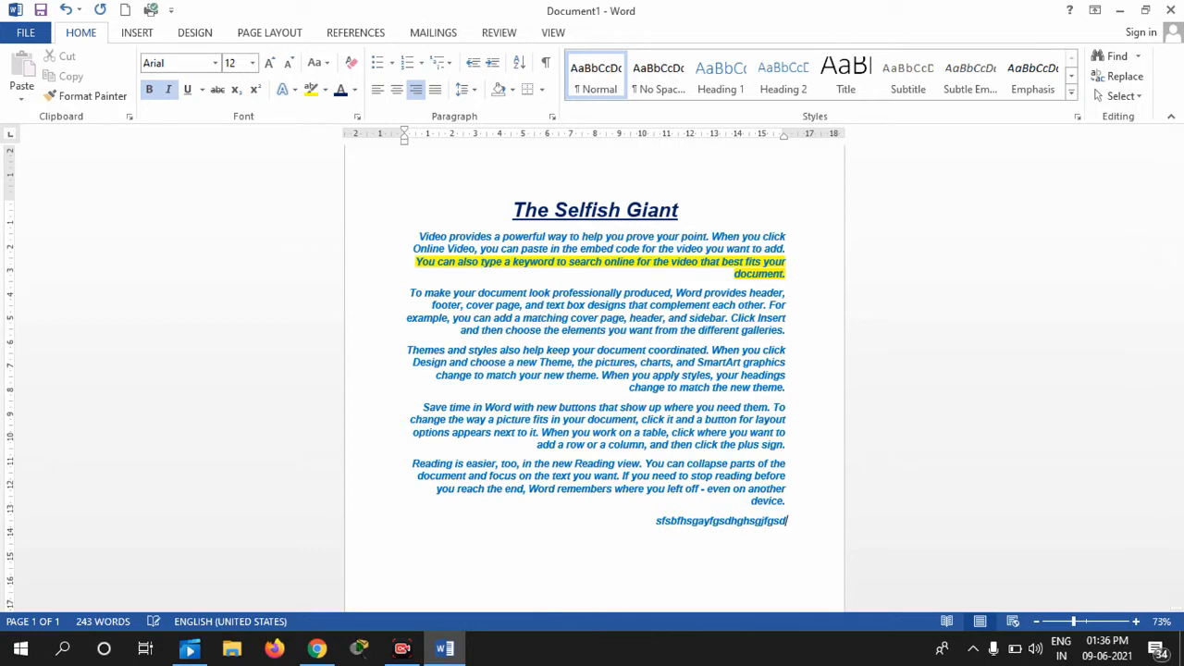
key("ctrl+z")
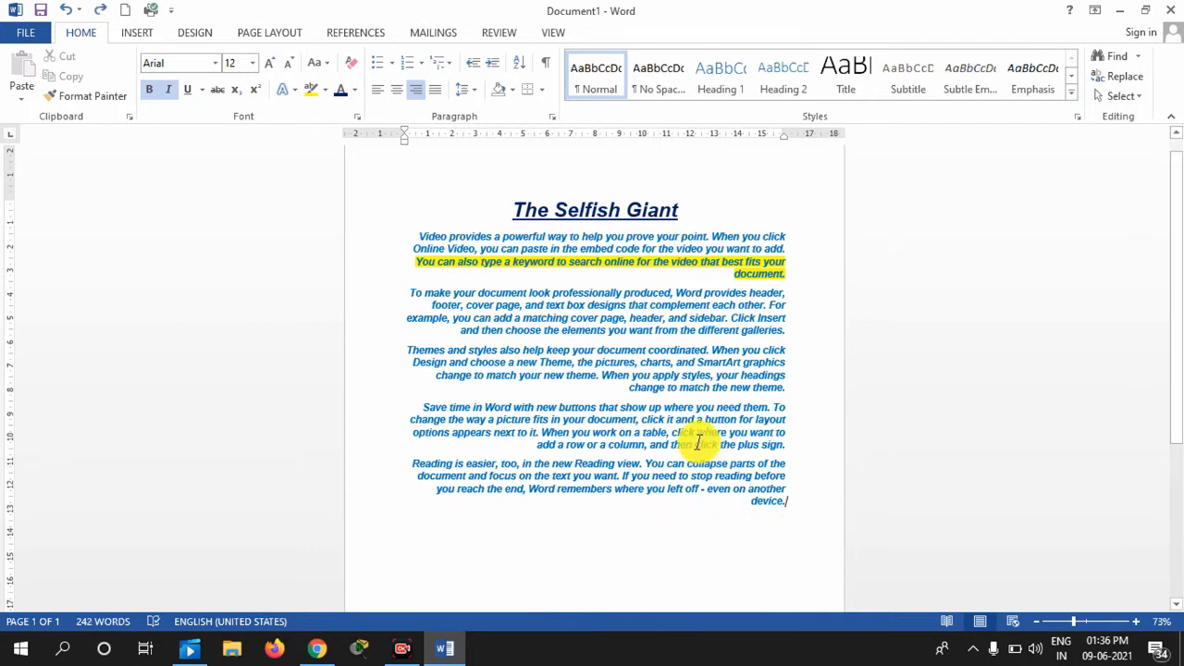
Justify the five body paragraphs and re-centre the title 'The Selfish Giant'
left_click_drag(787, 504, 383, 203)
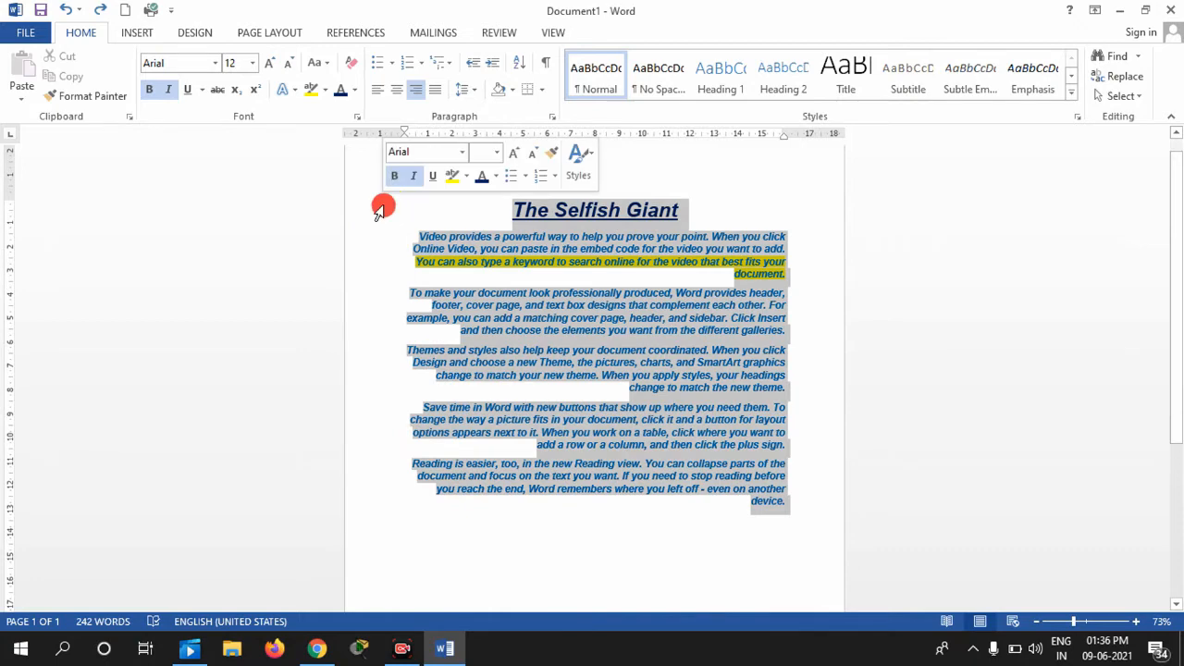
left_click(392, 93)
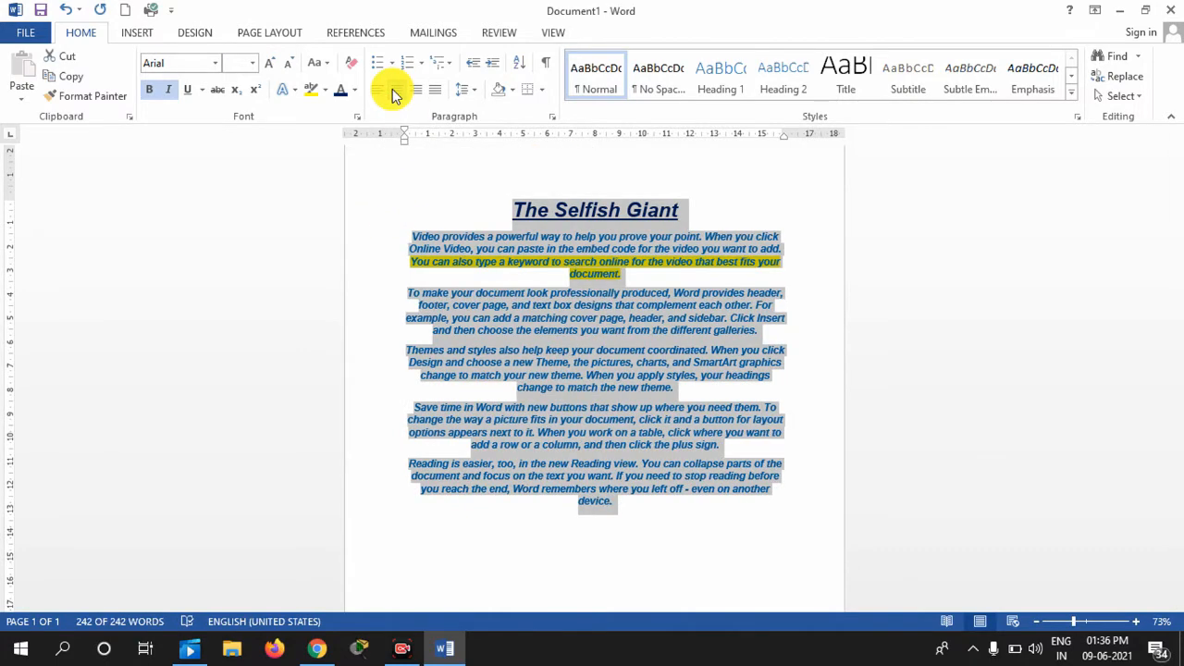
left_click(378, 90)
left_click(393, 93)
left_click(433, 90)
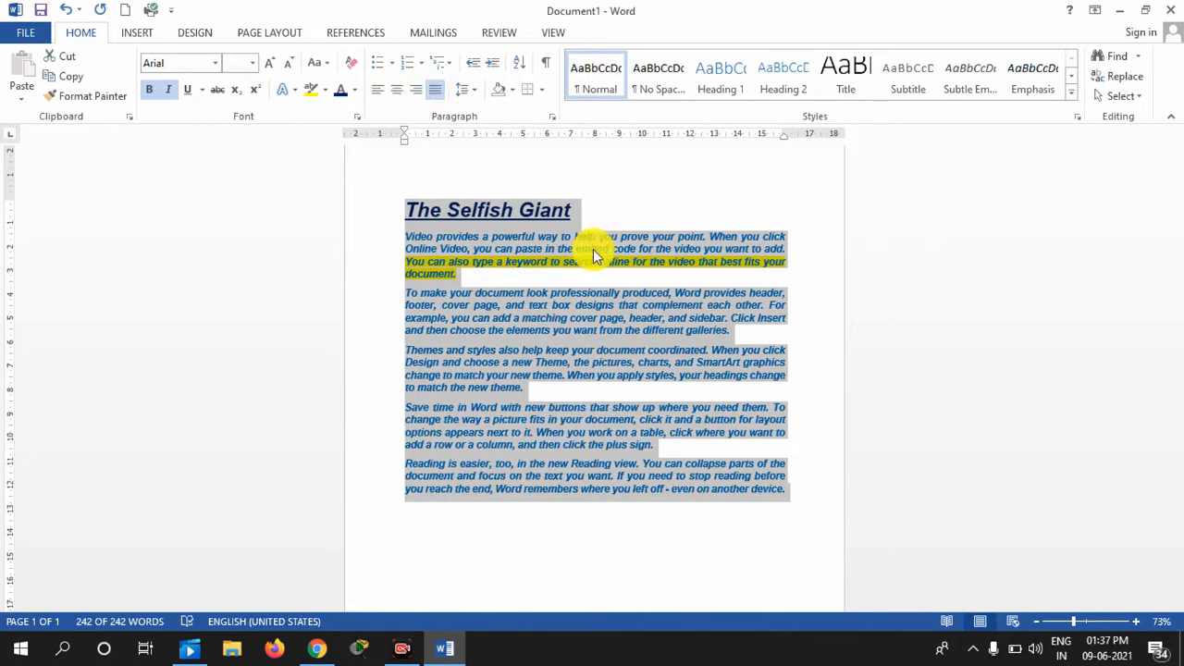
left_click(587, 212)
left_click(364, 206)
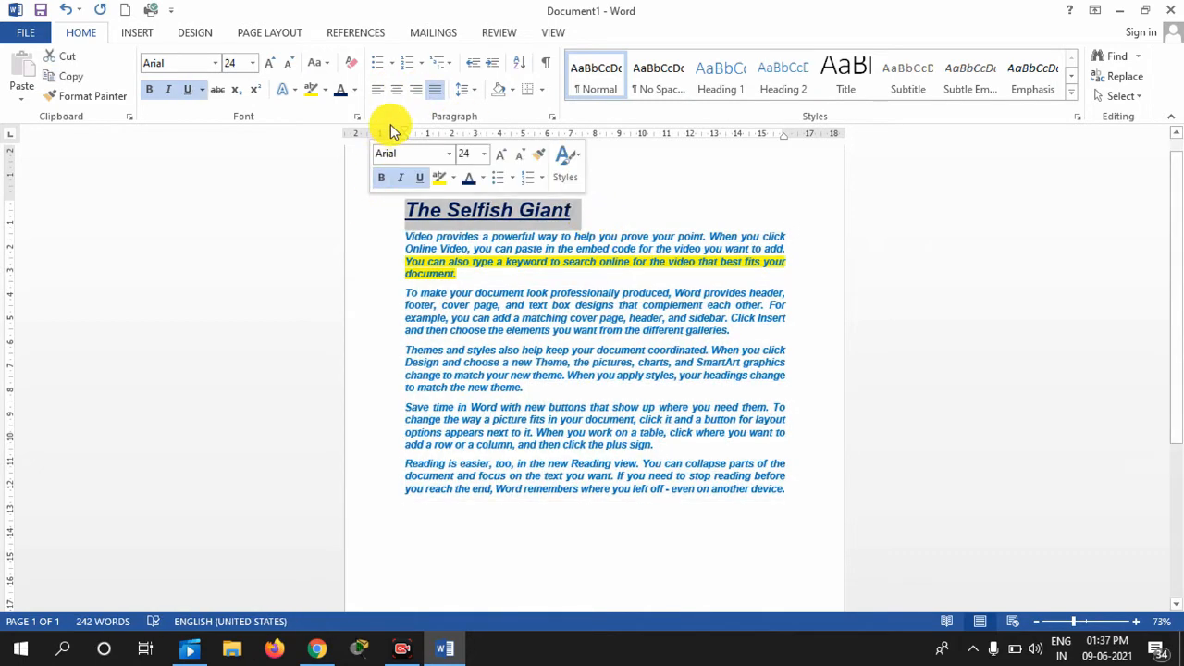
left_click(396, 93)
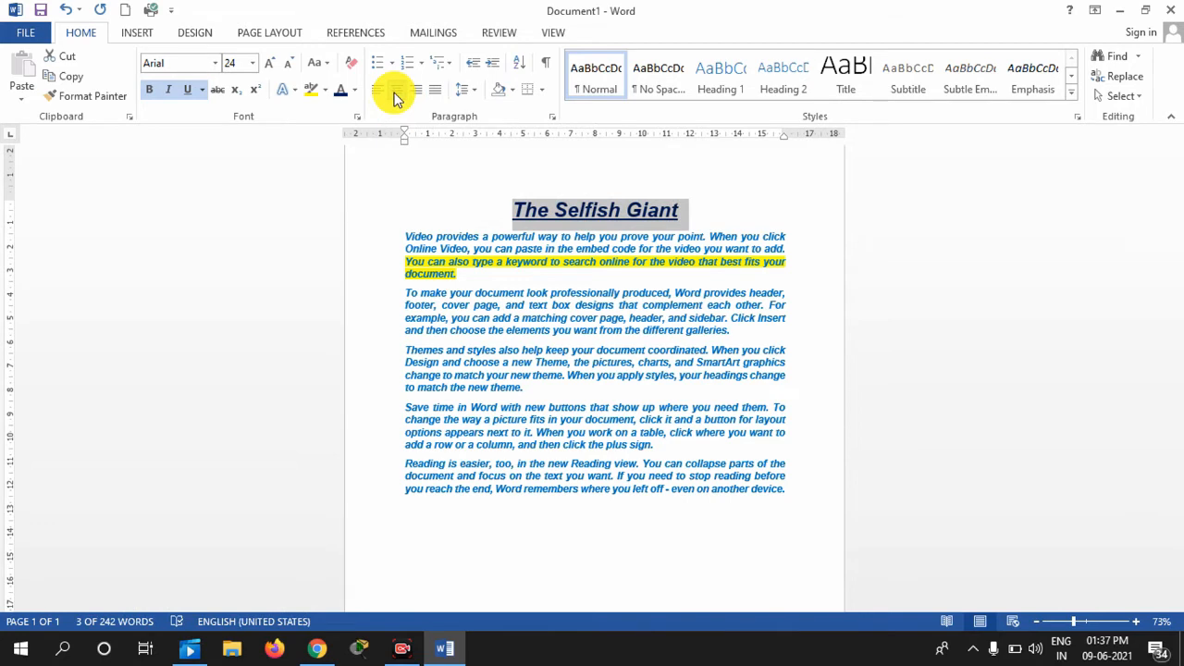
left_click(803, 484)
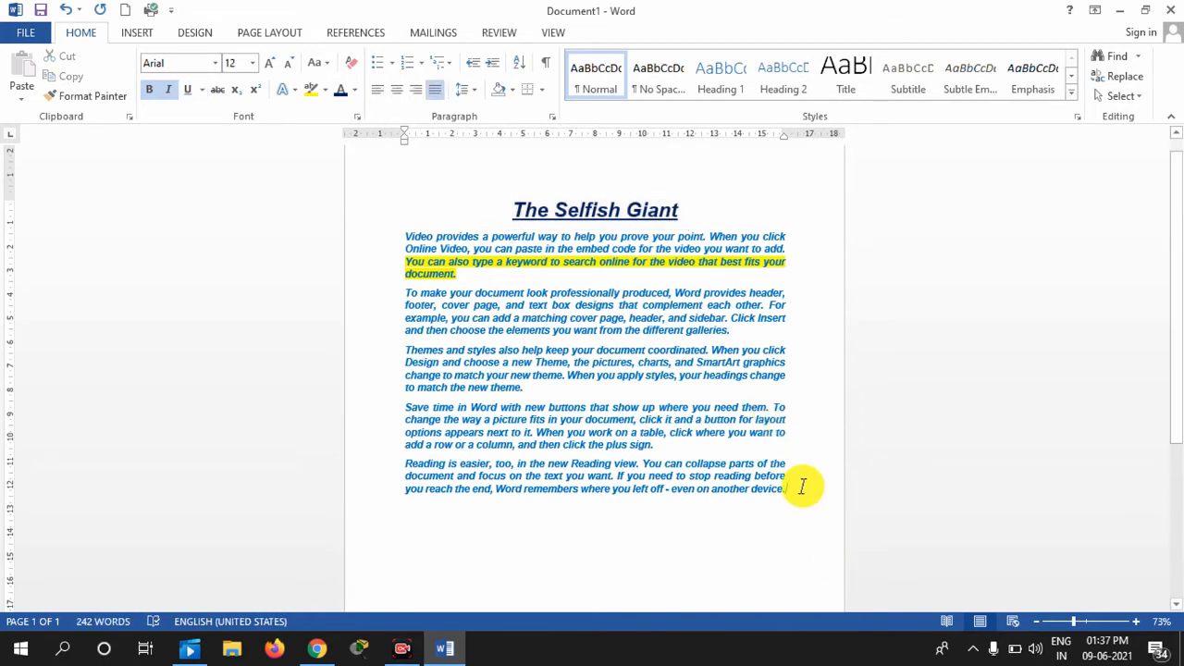
left_click_drag(803, 485, 403, 246)
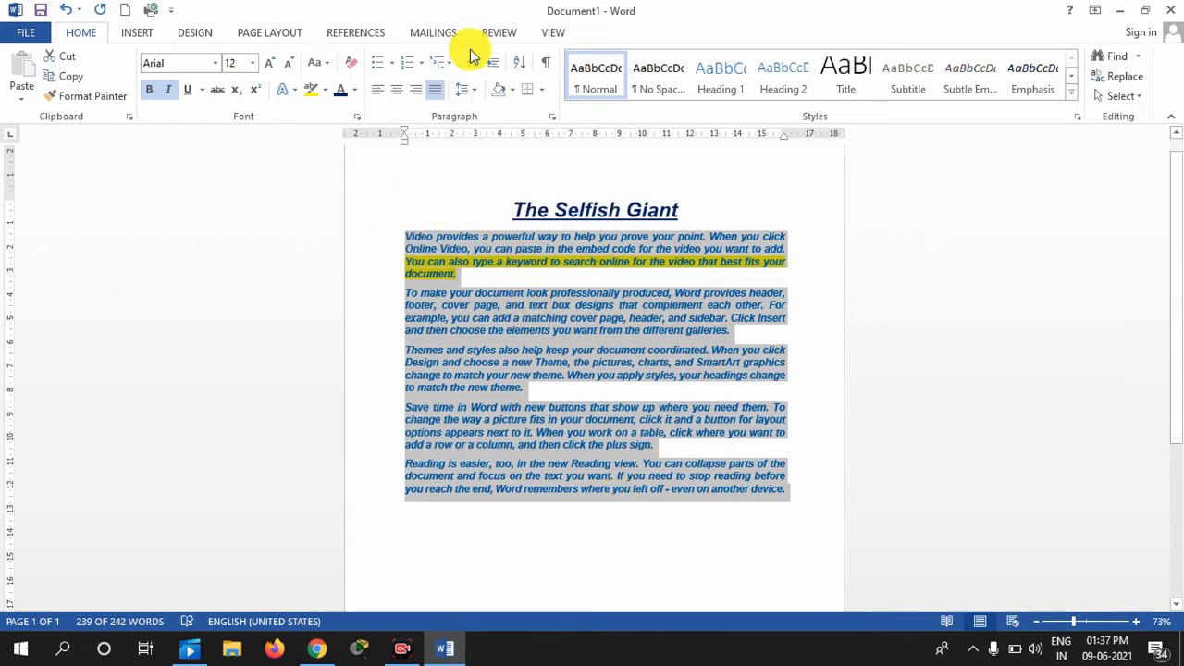
Remove, then restore, the space after each body paragraph
left_click(479, 100)
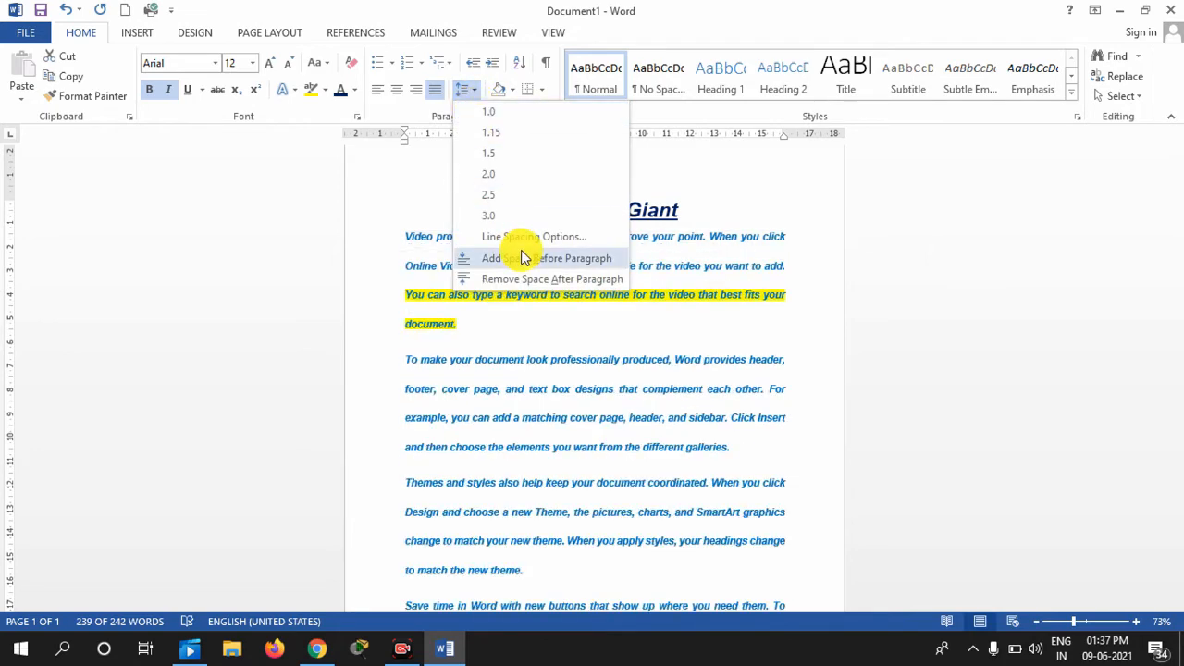
left_click(413, 342)
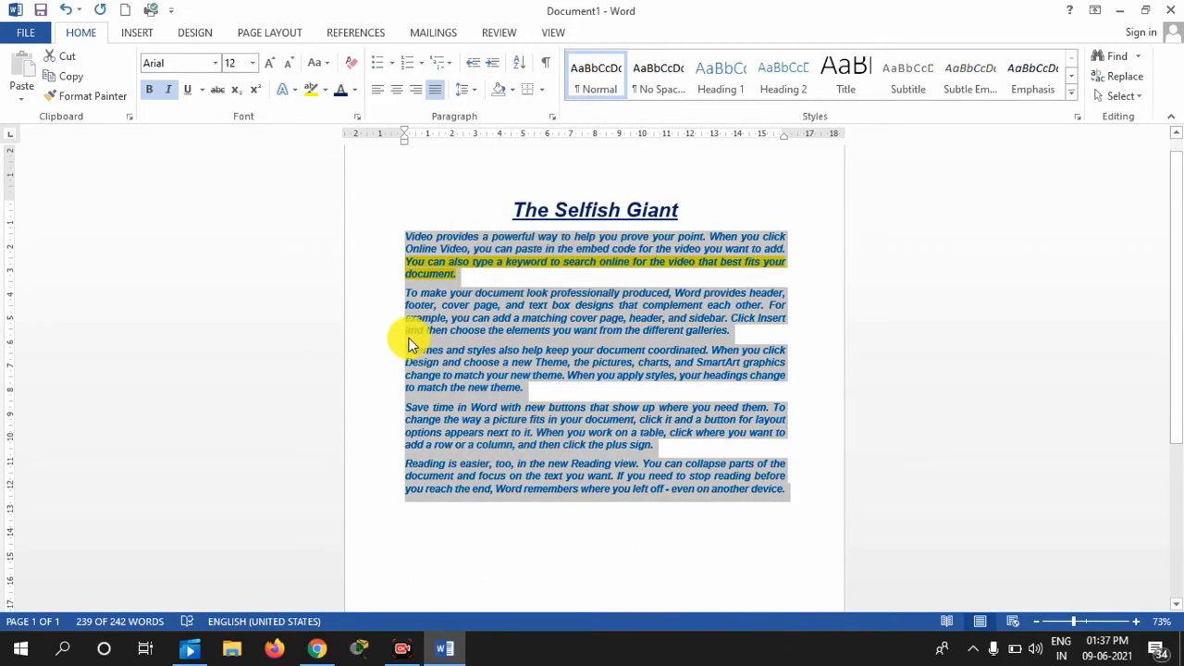
left_click(411, 342)
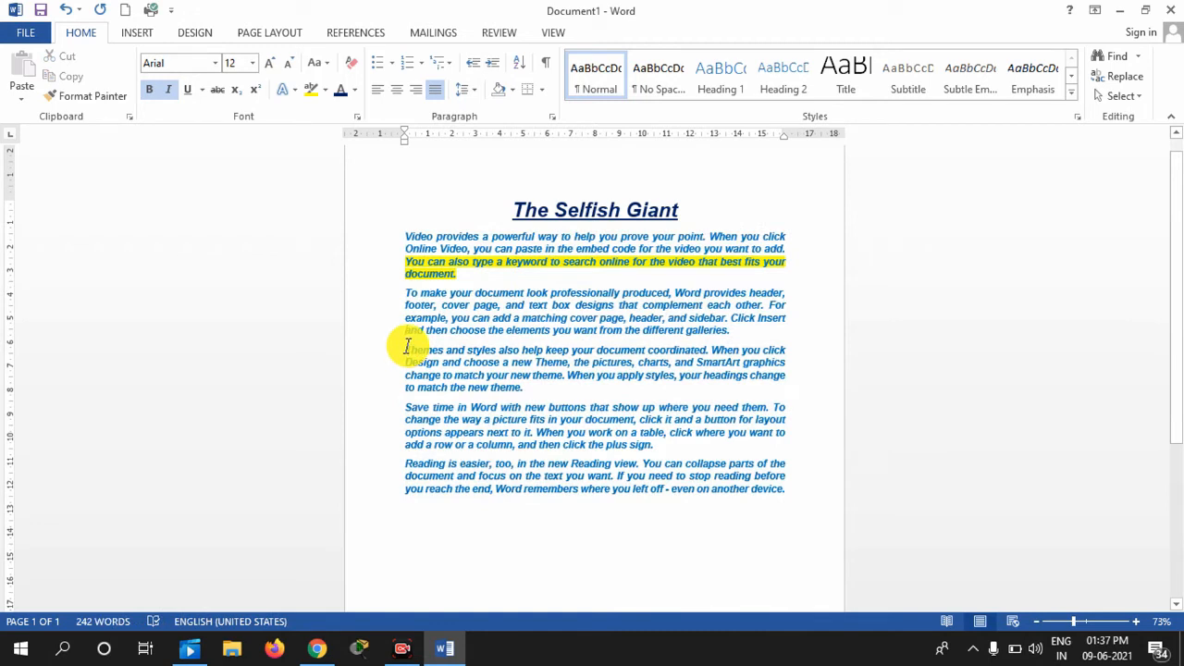
left_click_drag(404, 233, 784, 511)
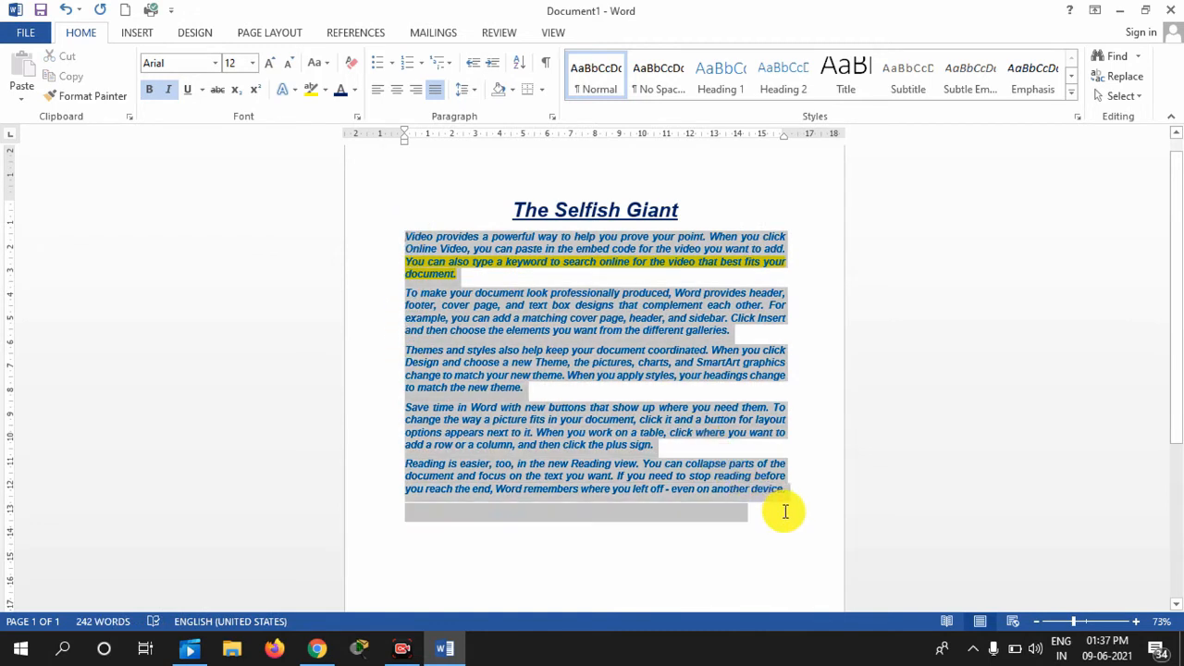
left_click(466, 89)
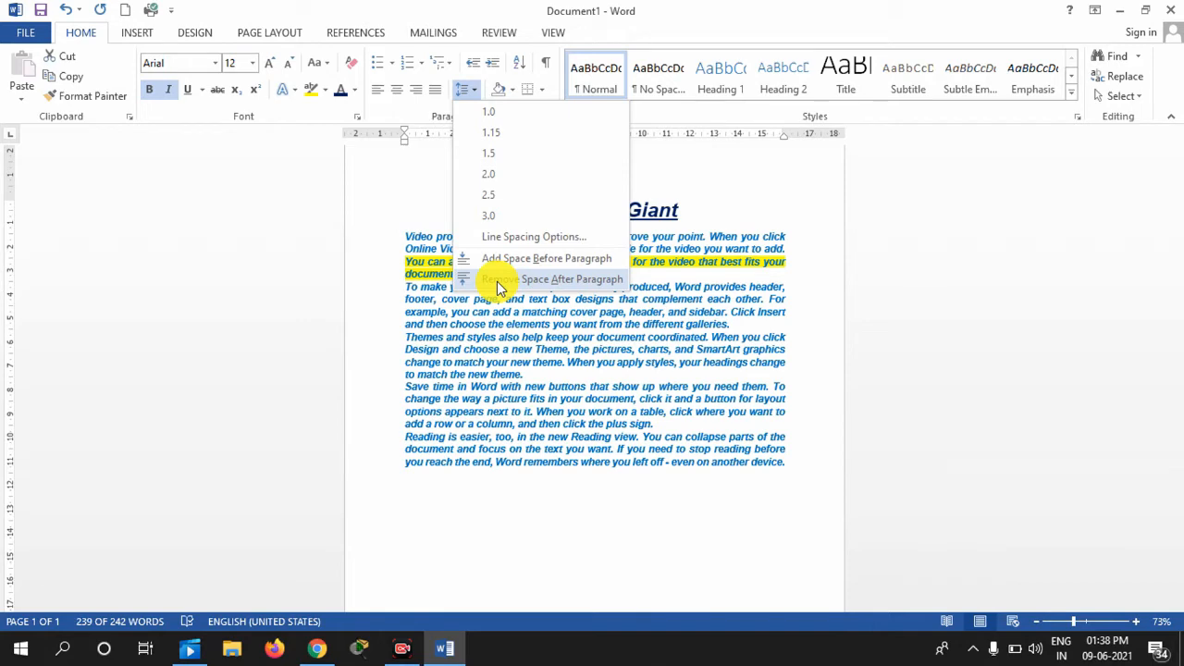
left_click(497, 283)
left_click(792, 466)
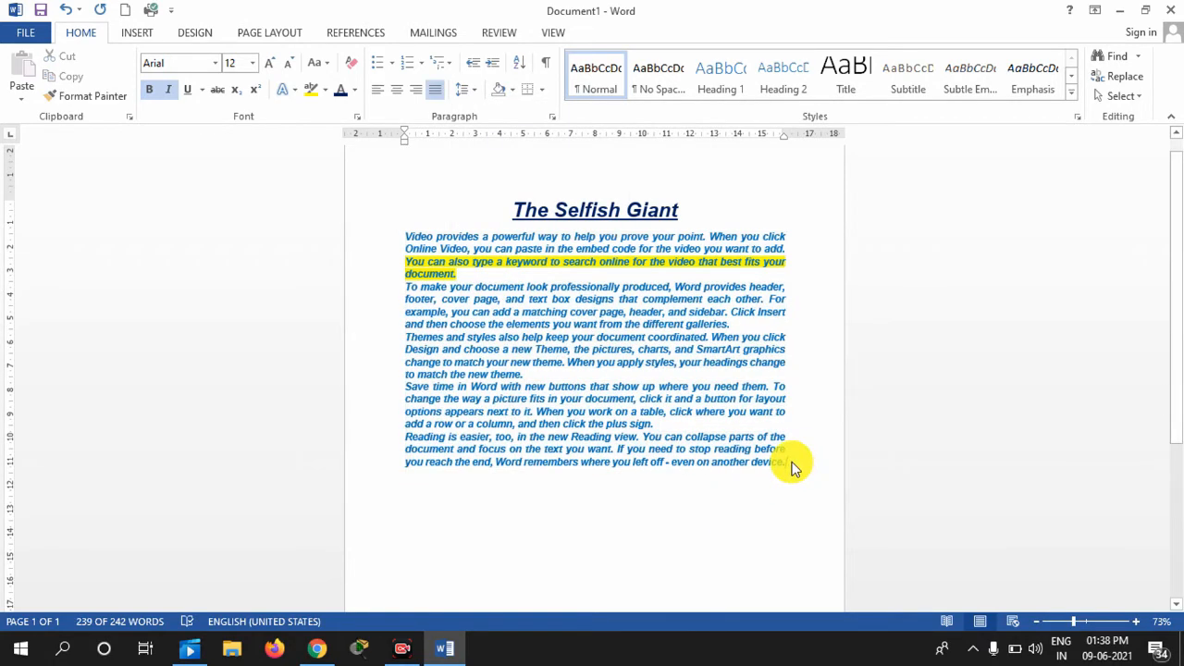
left_click_drag(791, 466, 368, 234)
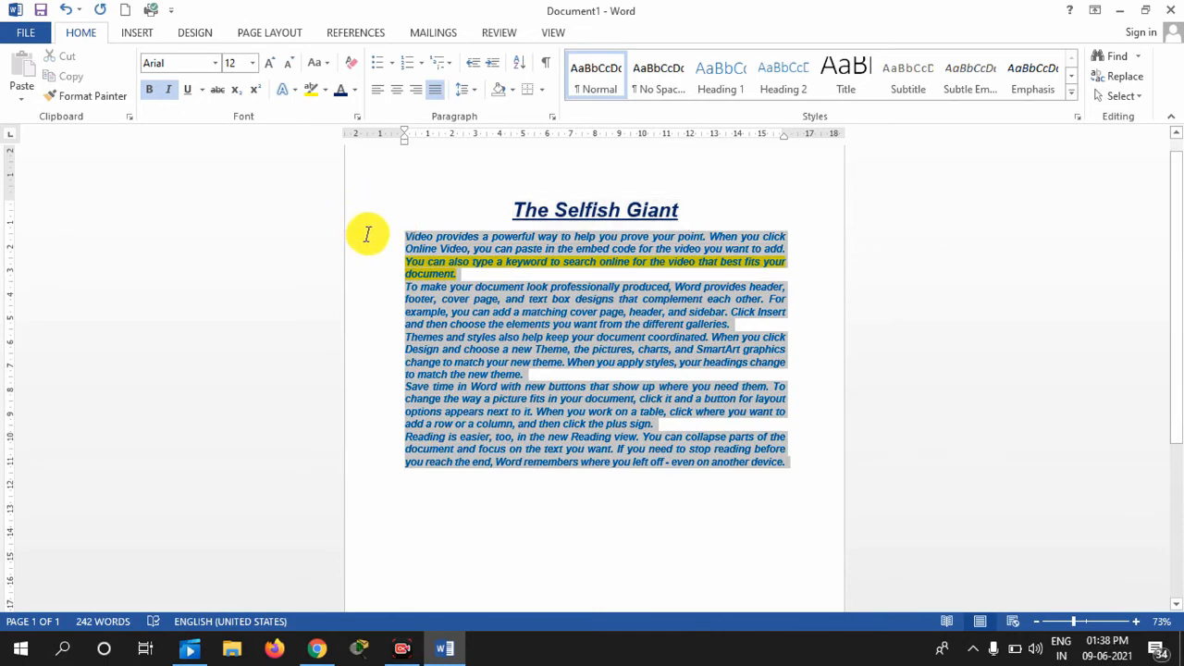
left_click(463, 89)
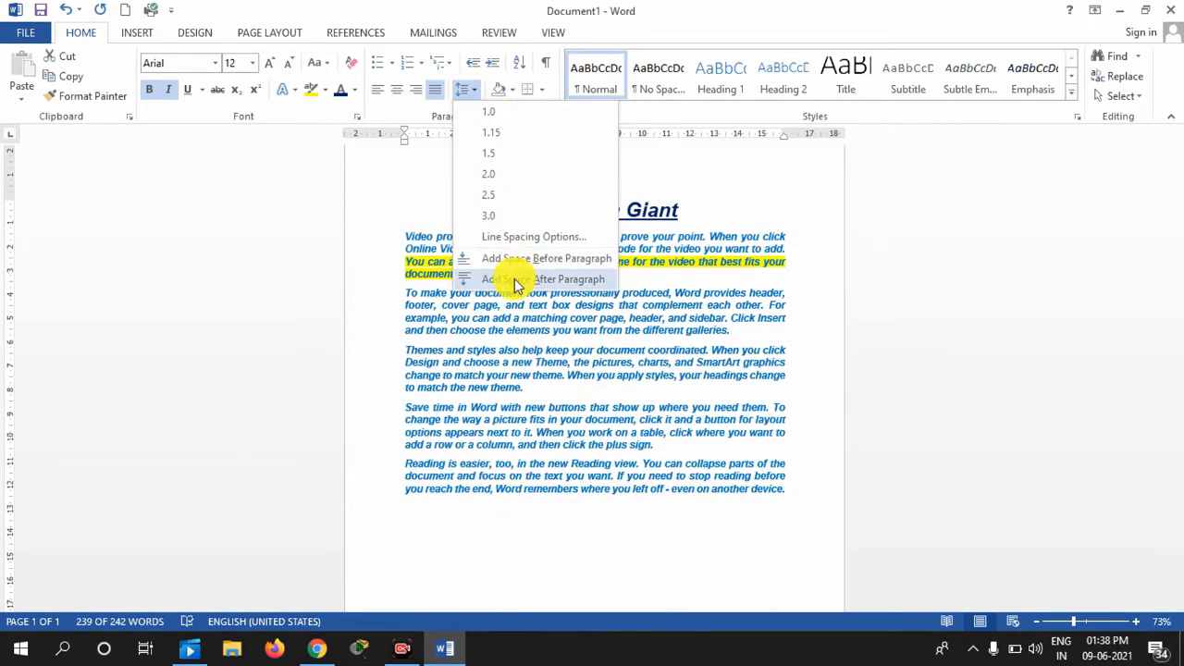
left_click(515, 280)
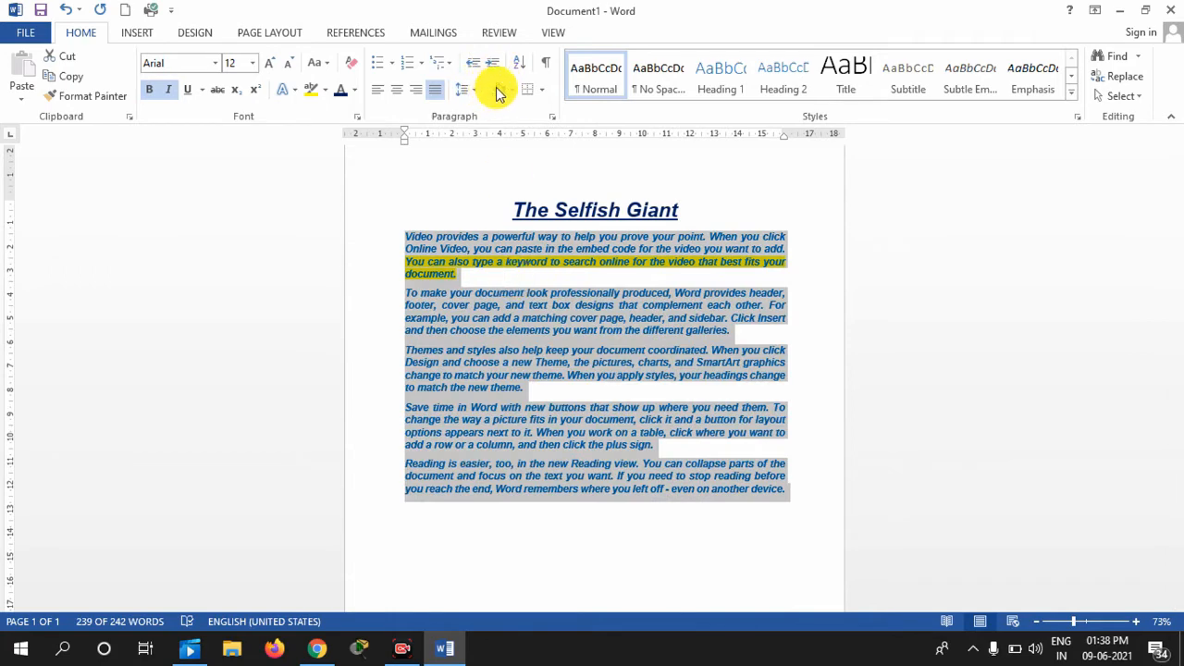
Set the body line spacing to 2.0, then change it to 1.15
left_click(464, 89)
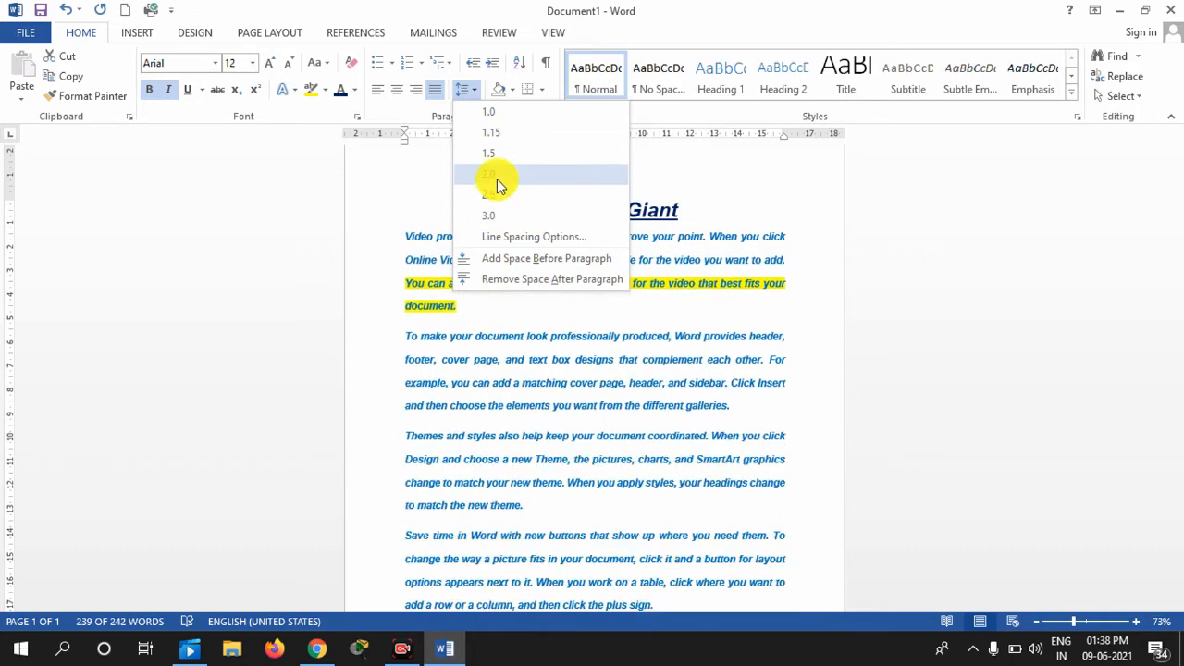
left_click(497, 174)
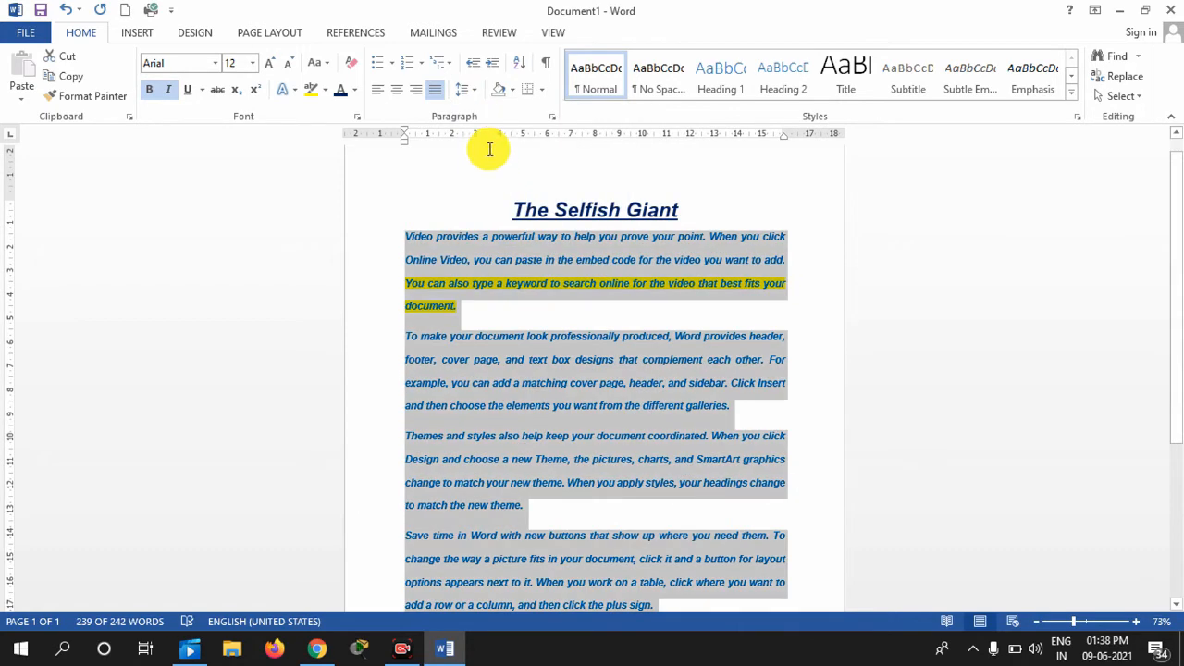
left_click(467, 90)
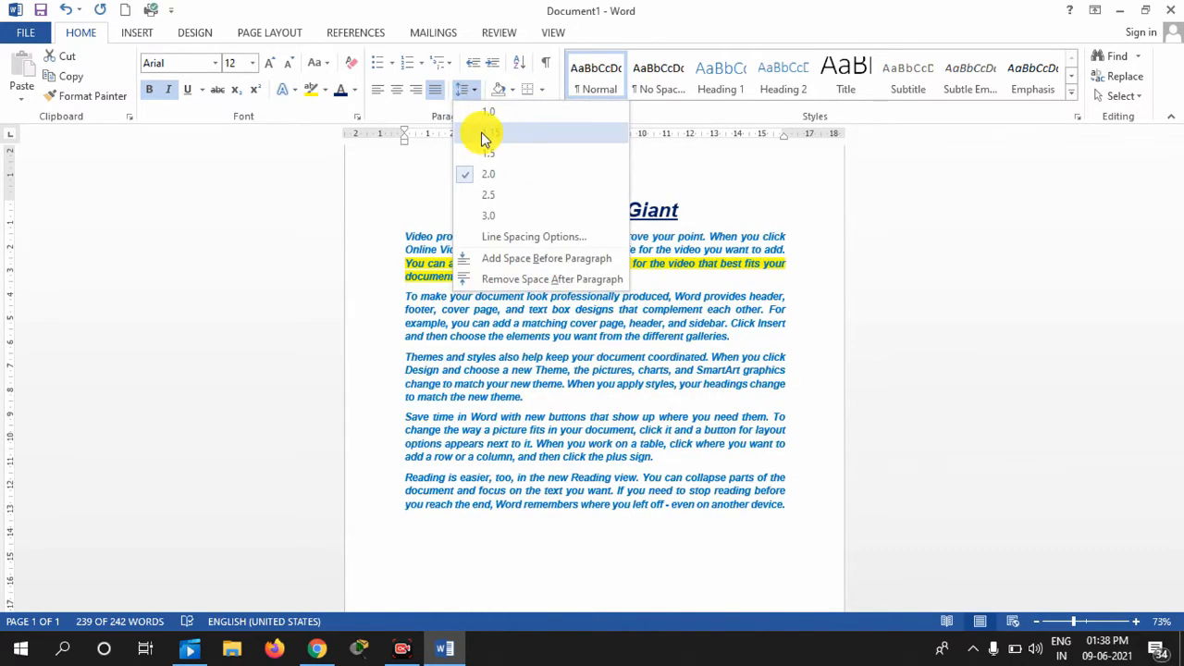
left_click(474, 133)
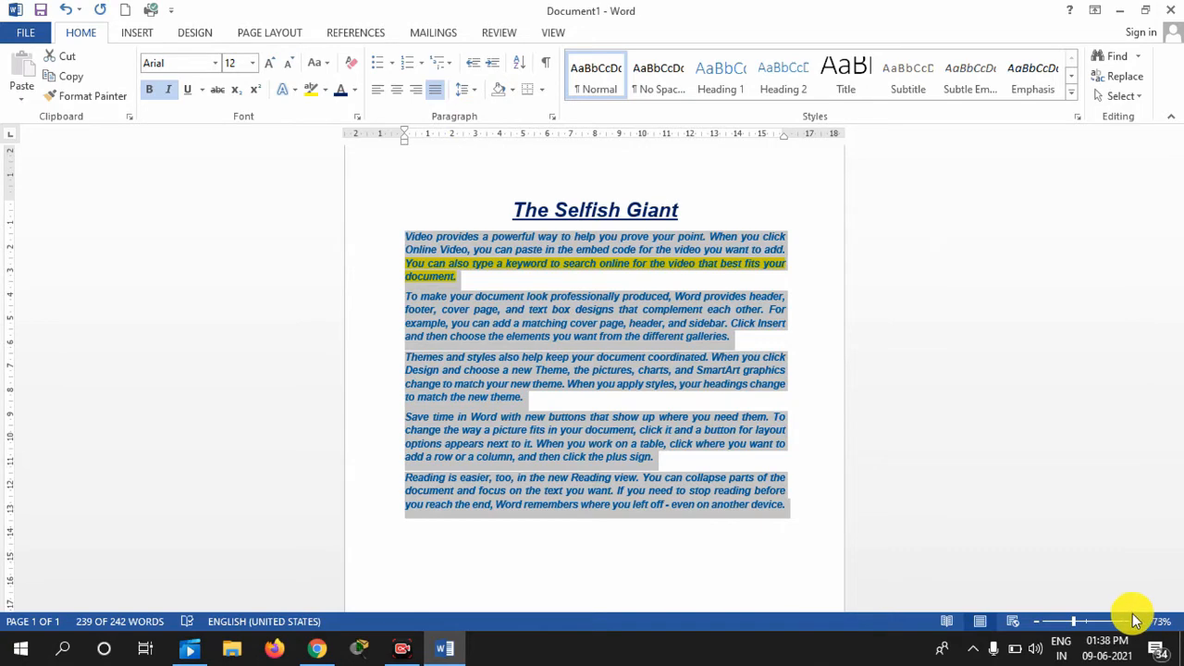
Apply four-diamond bullets from the Bullet Library to the five body paragraphs
left_click_drag(1073, 622, 1082, 622)
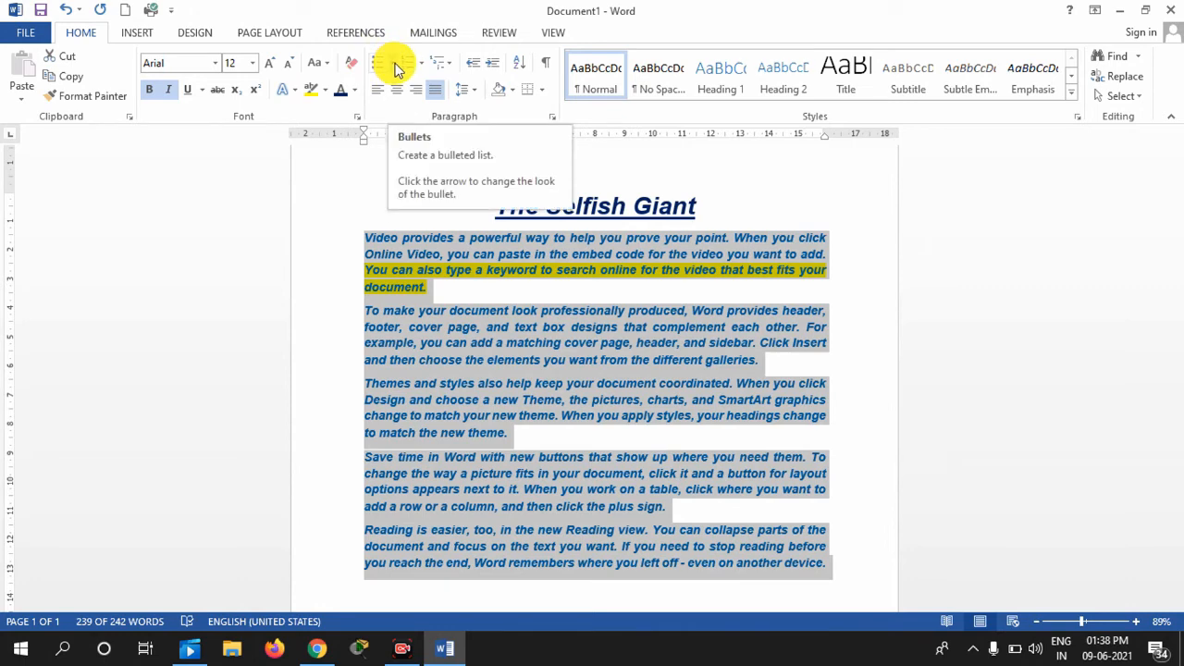
left_click(478, 215)
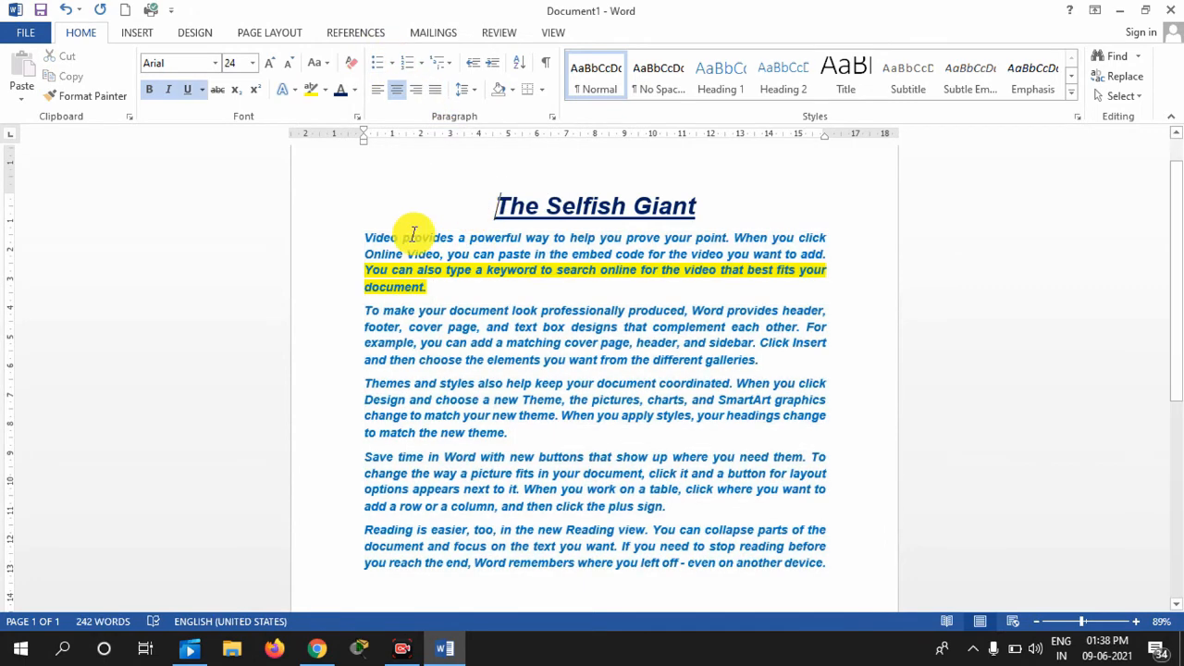
left_click_drag(362, 238, 837, 567)
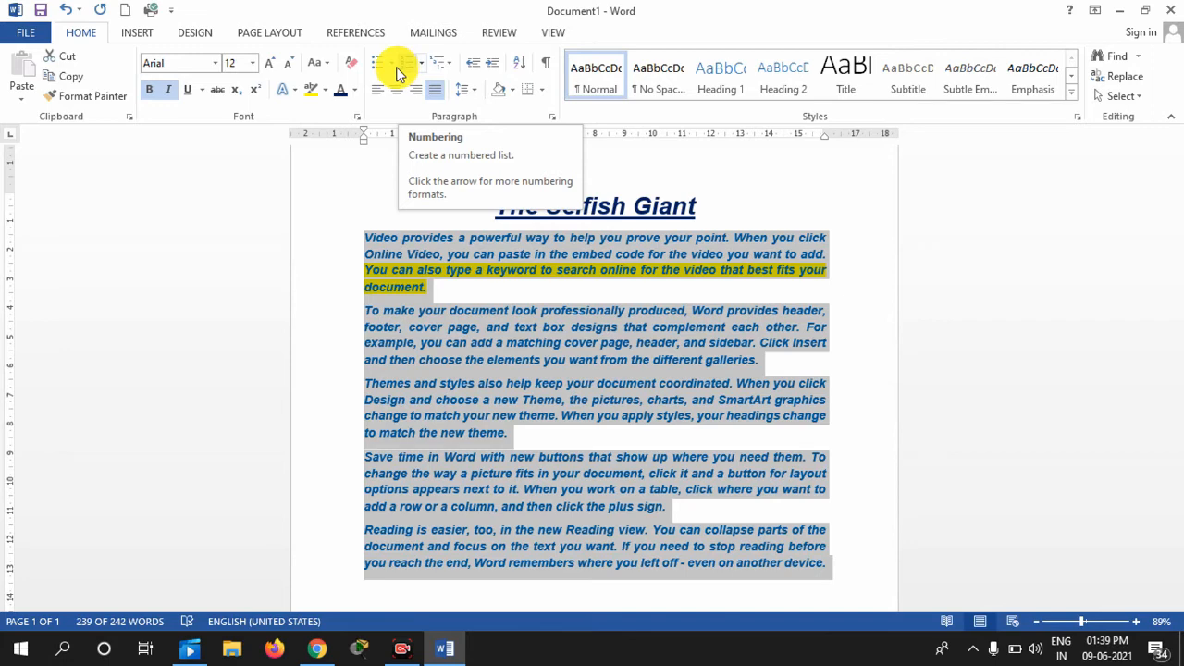
left_click(390, 65)
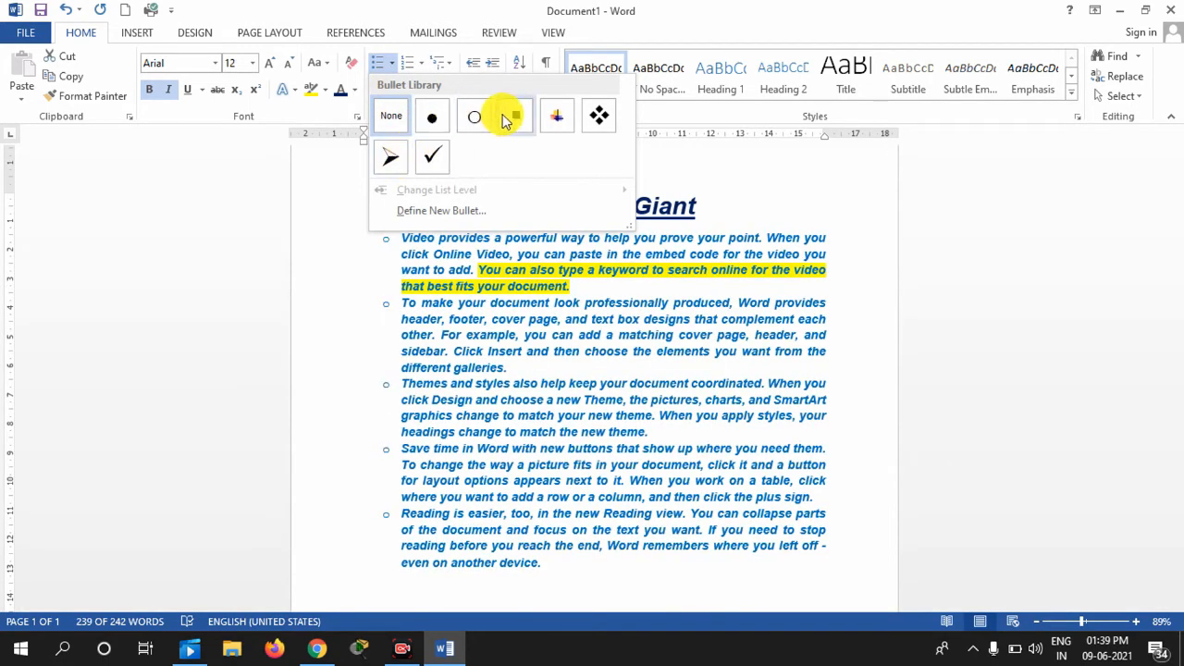
left_click(595, 123)
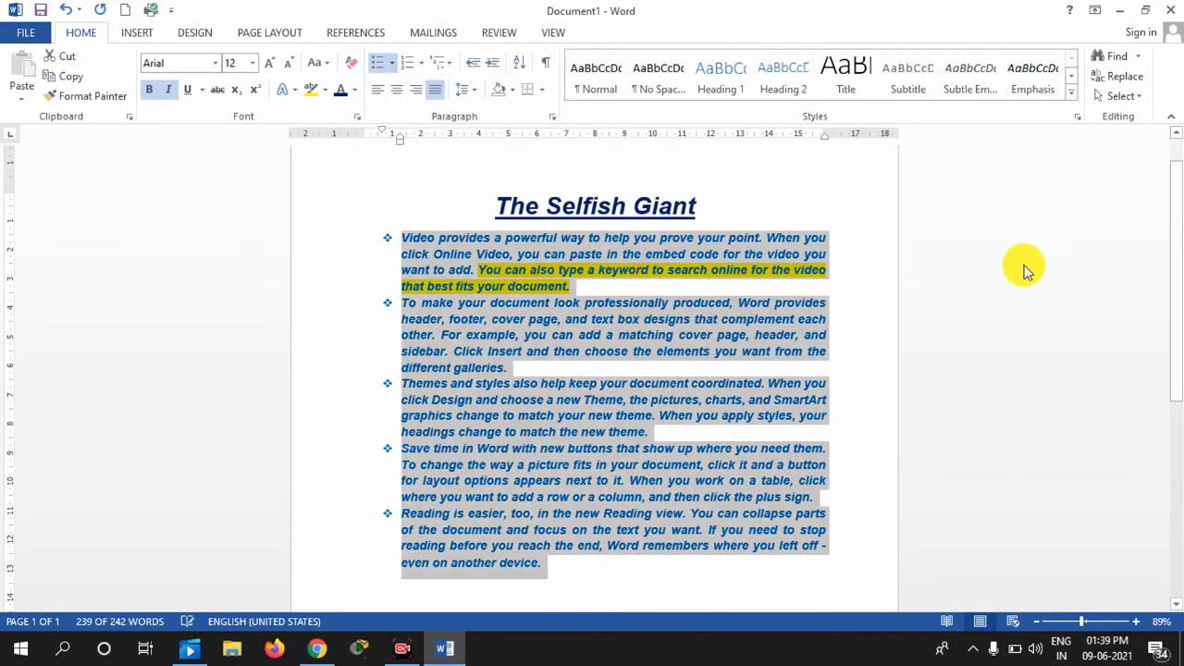
Add a bulleted line 'jshdjds' after the last paragraph and end the list
left_click_drag(1174, 232, 1178, 324)
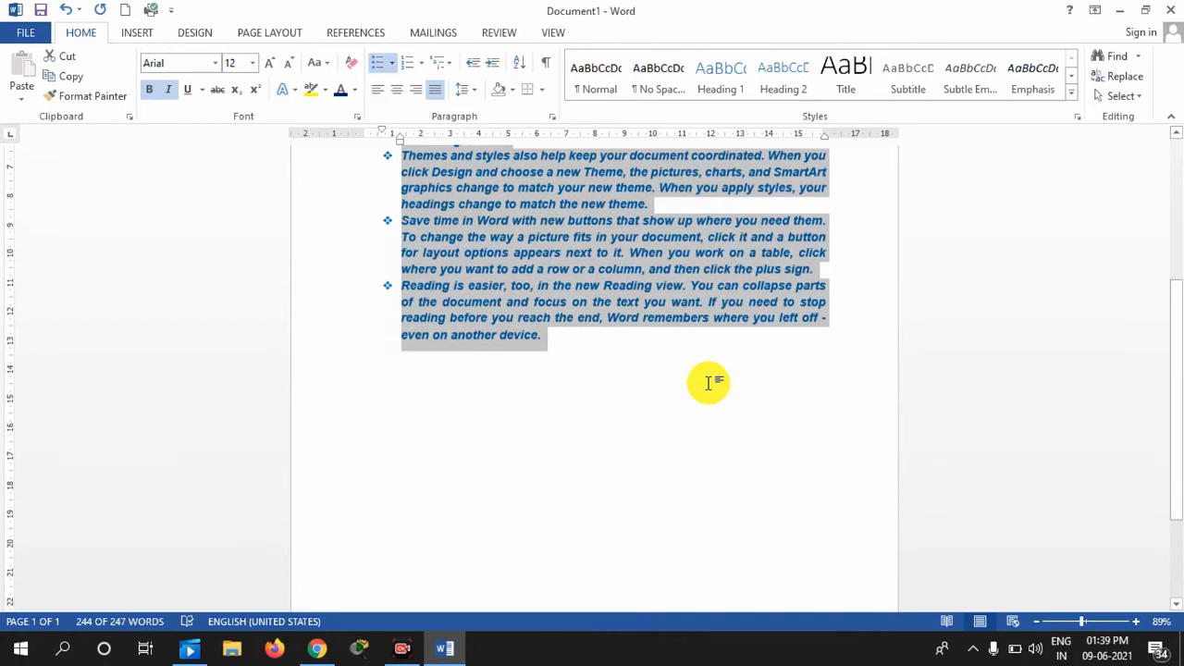
left_click(603, 340)
key("Return")
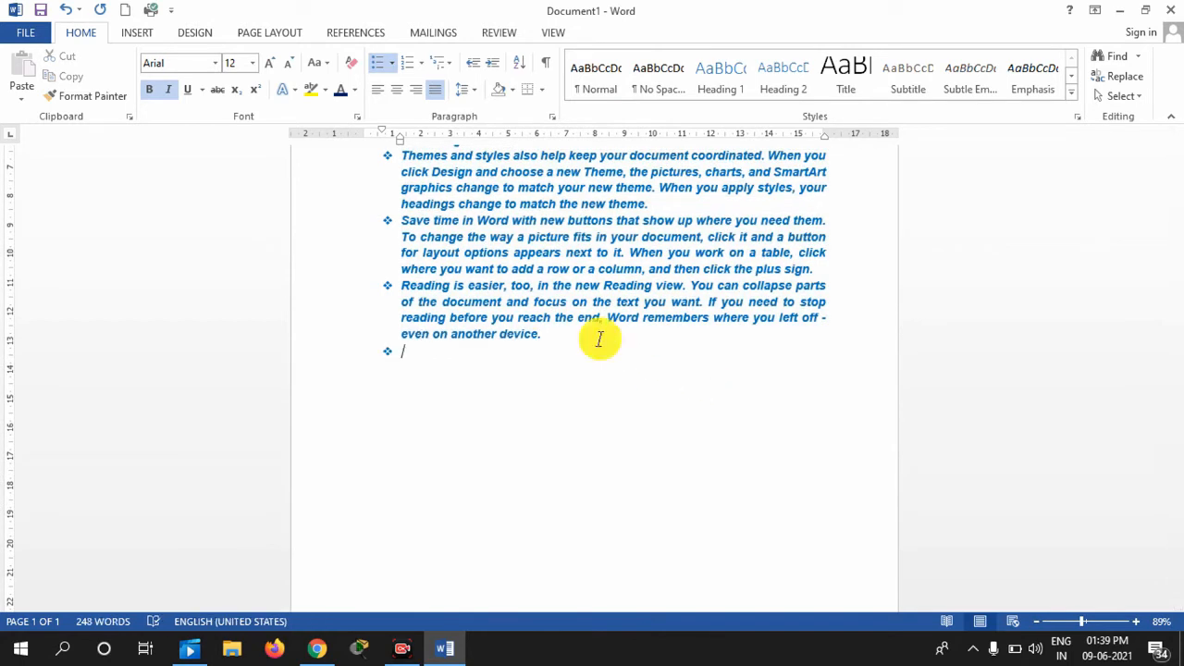
key("BackSpace")
key("BackSpace")
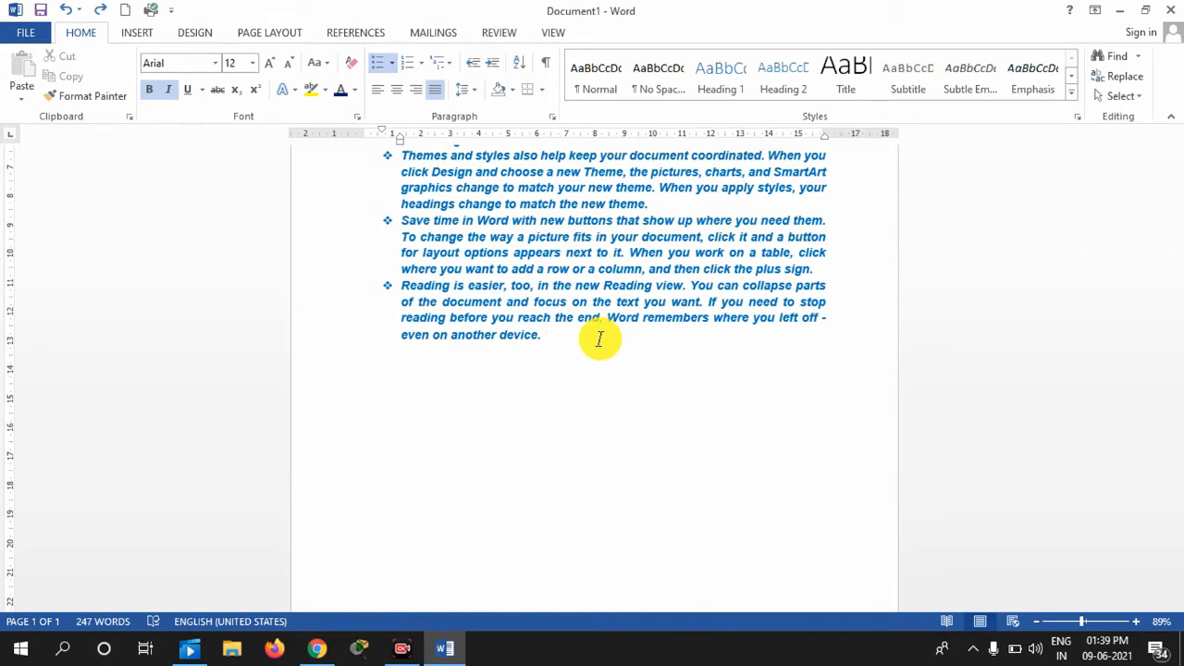
key("Return")
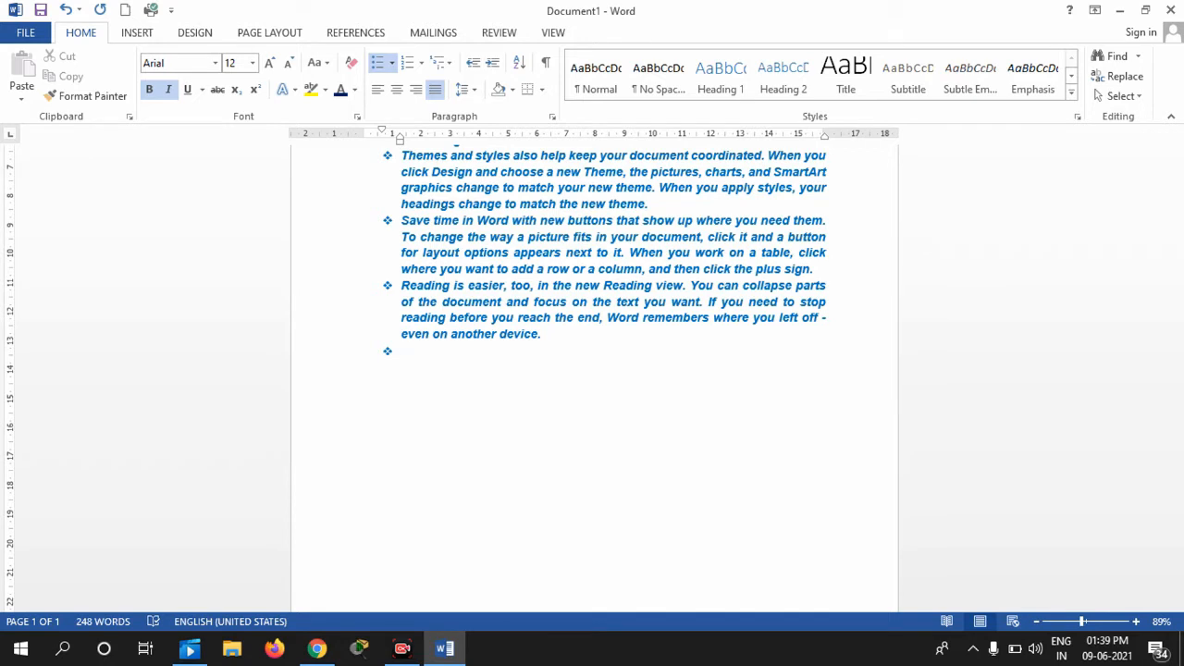
type("jshdjds")
key("Return")
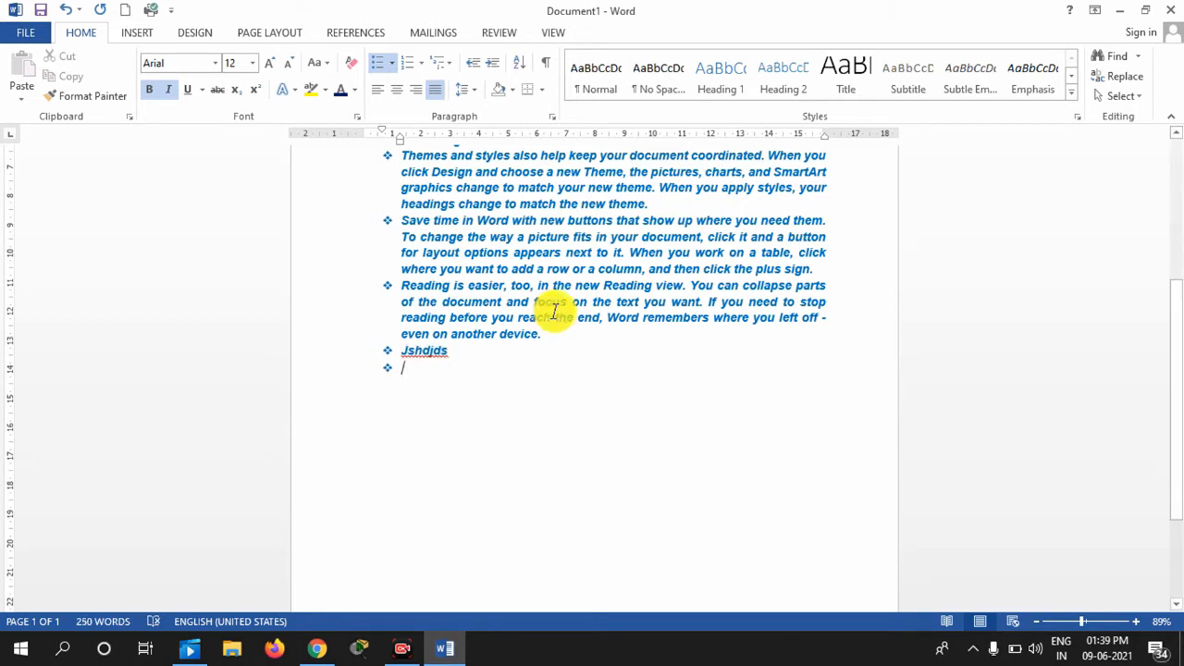
key("BackSpace")
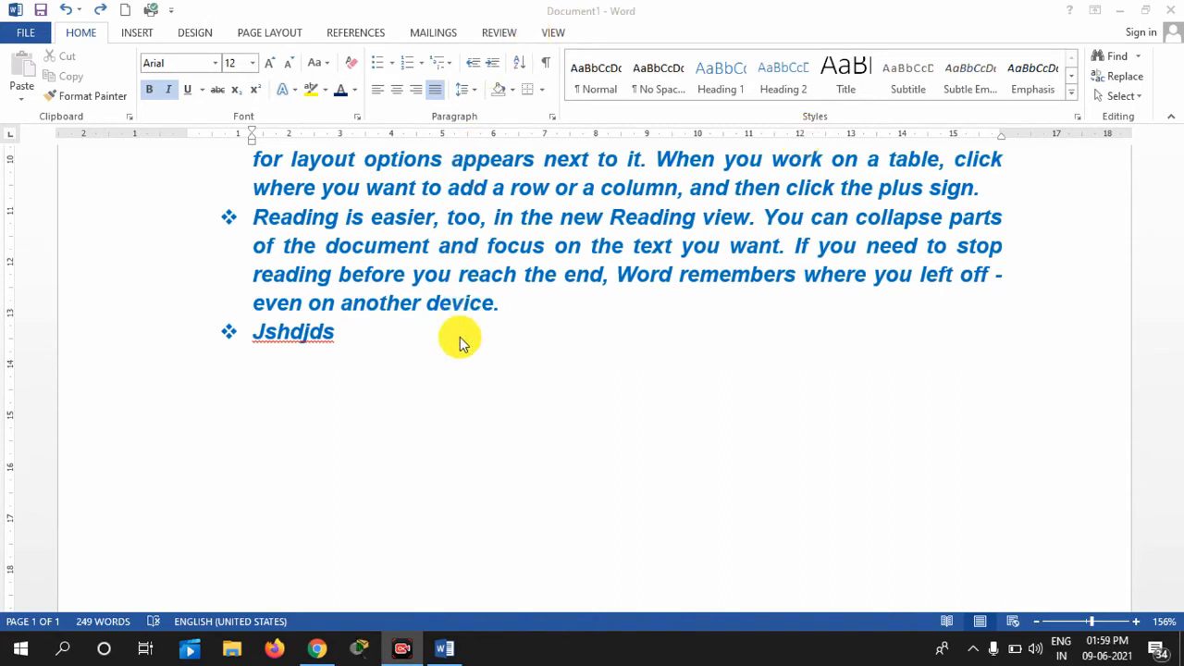
Define a new bullet using the Wingdings telephone symbol (character code 40)
left_click(395, 66)
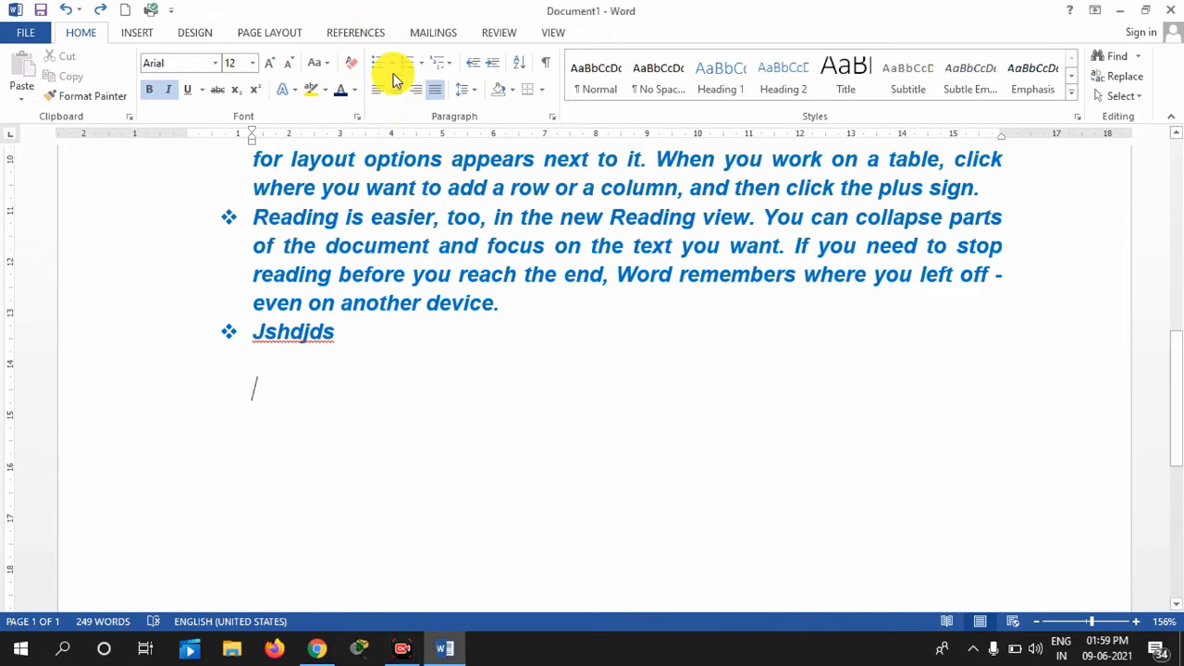
left_click(394, 65)
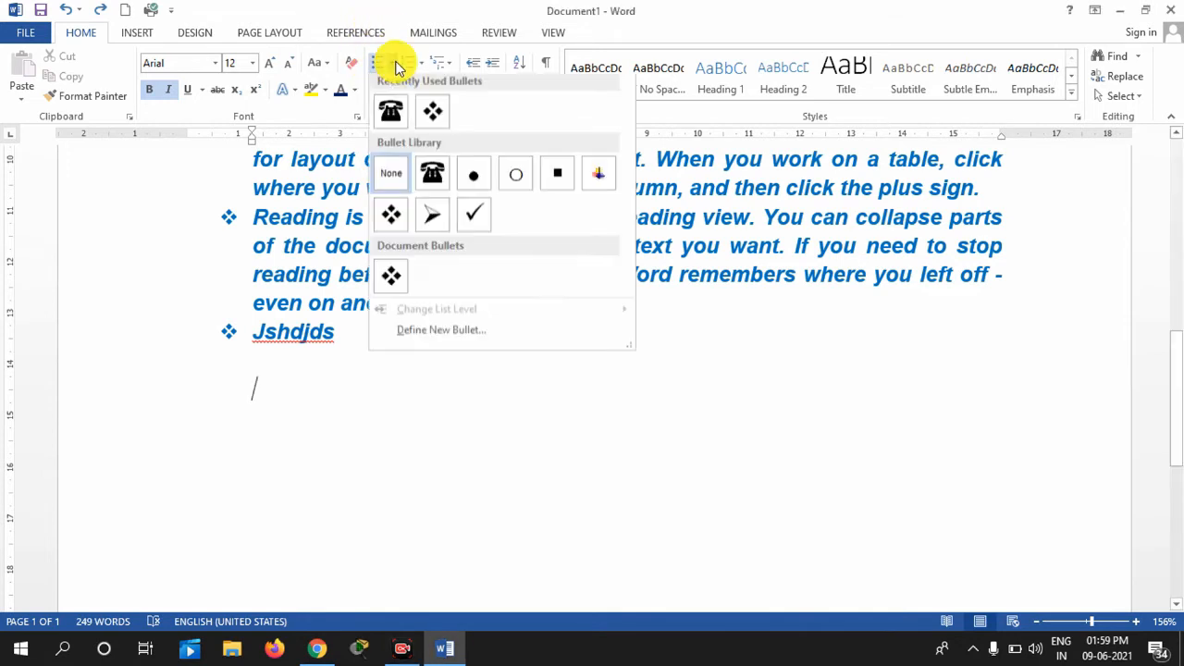
left_click(426, 335)
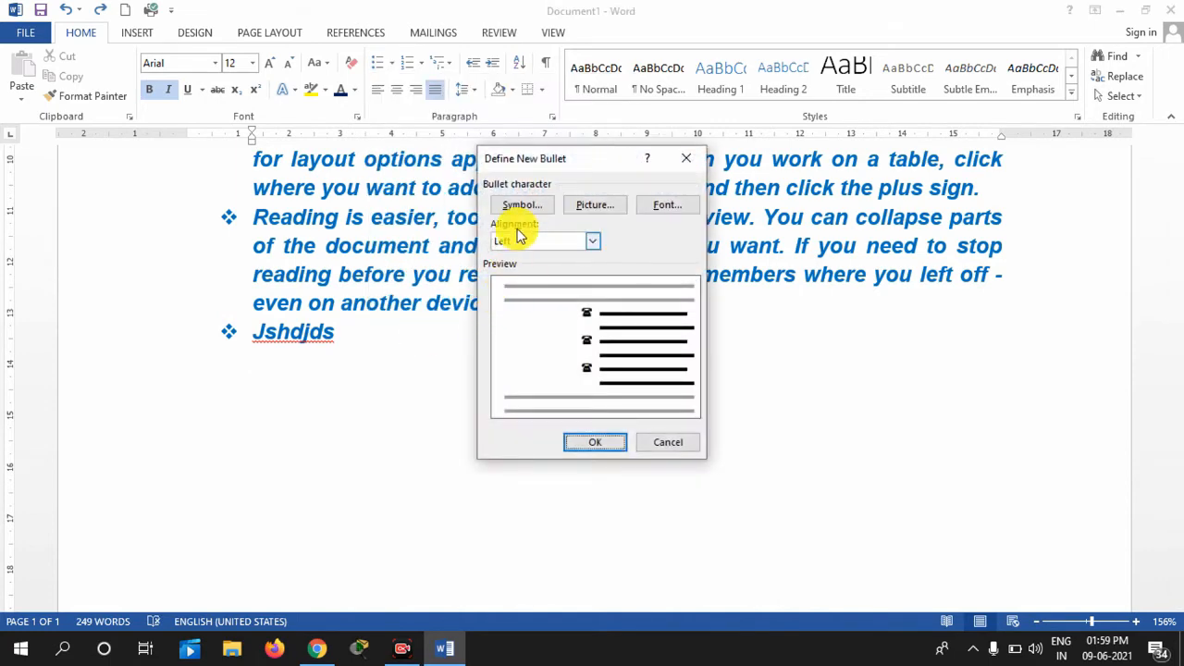
left_click(519, 202)
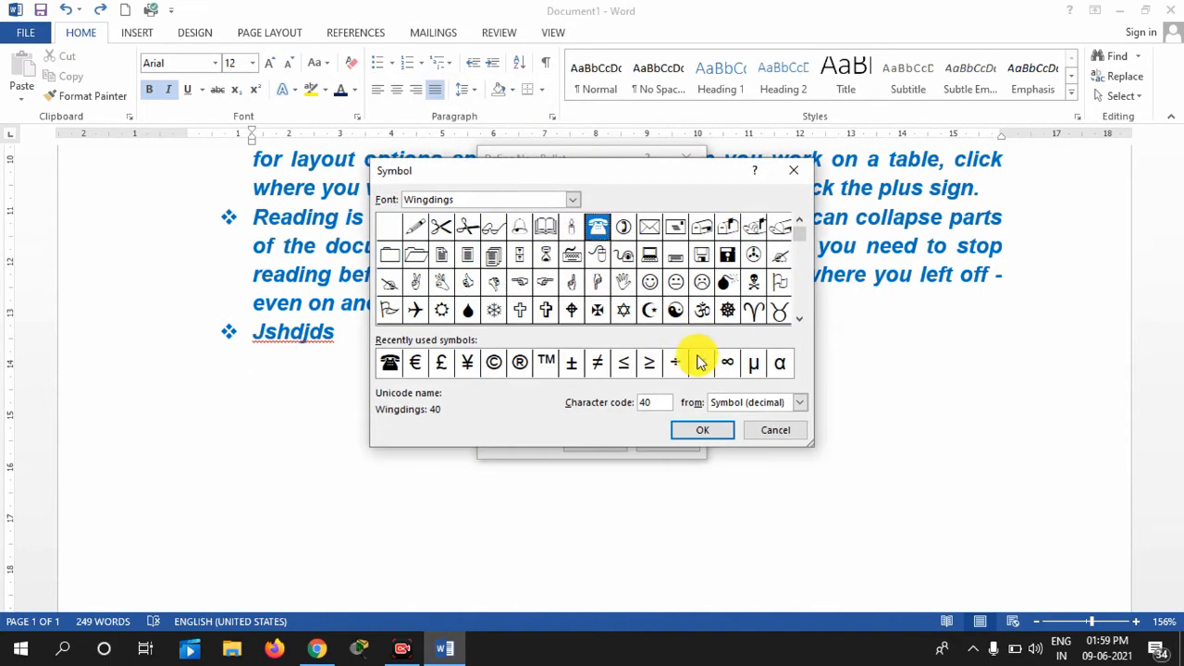
left_click(621, 228)
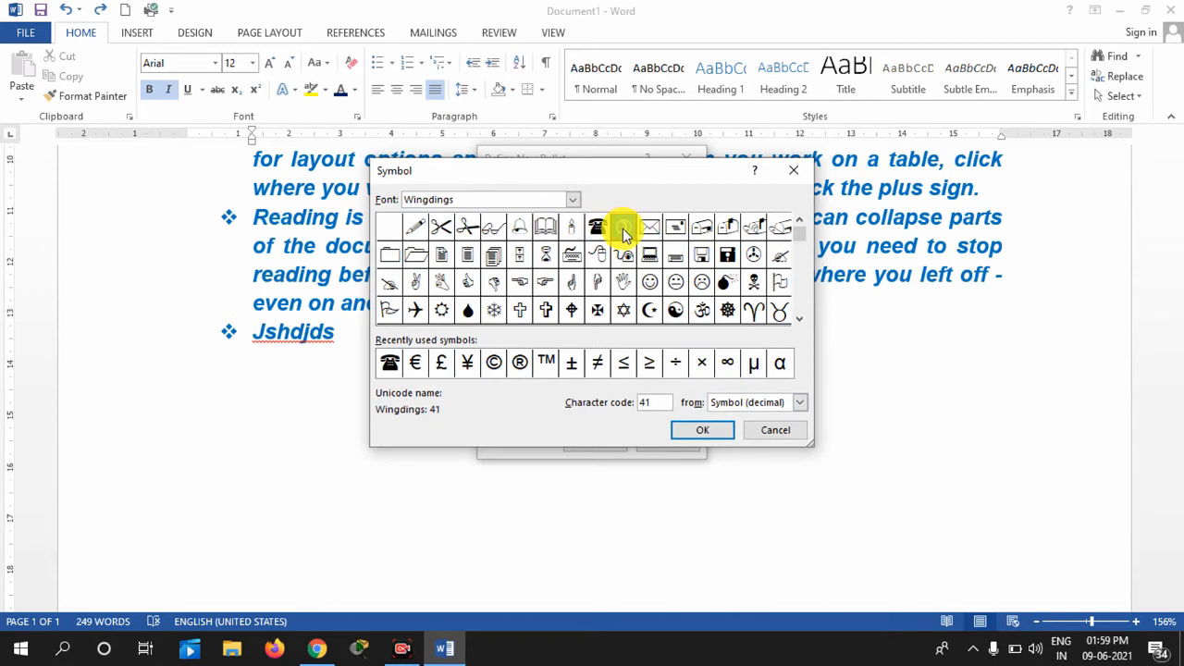
left_click(600, 226)
left_click(703, 430)
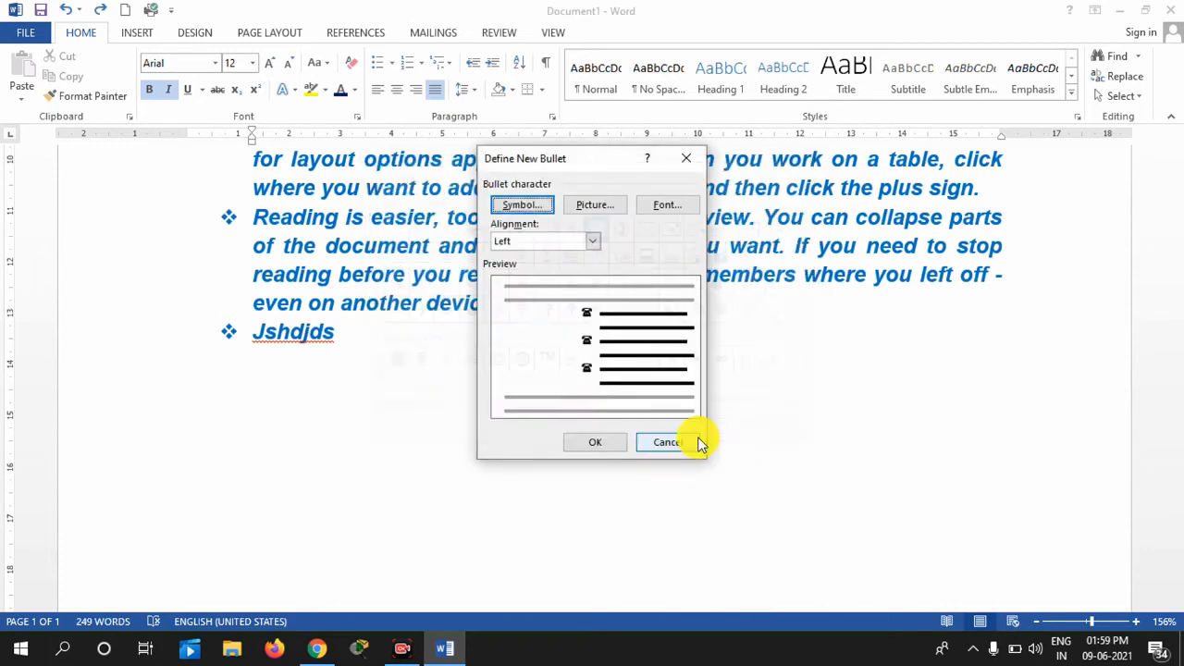
left_click(589, 447)
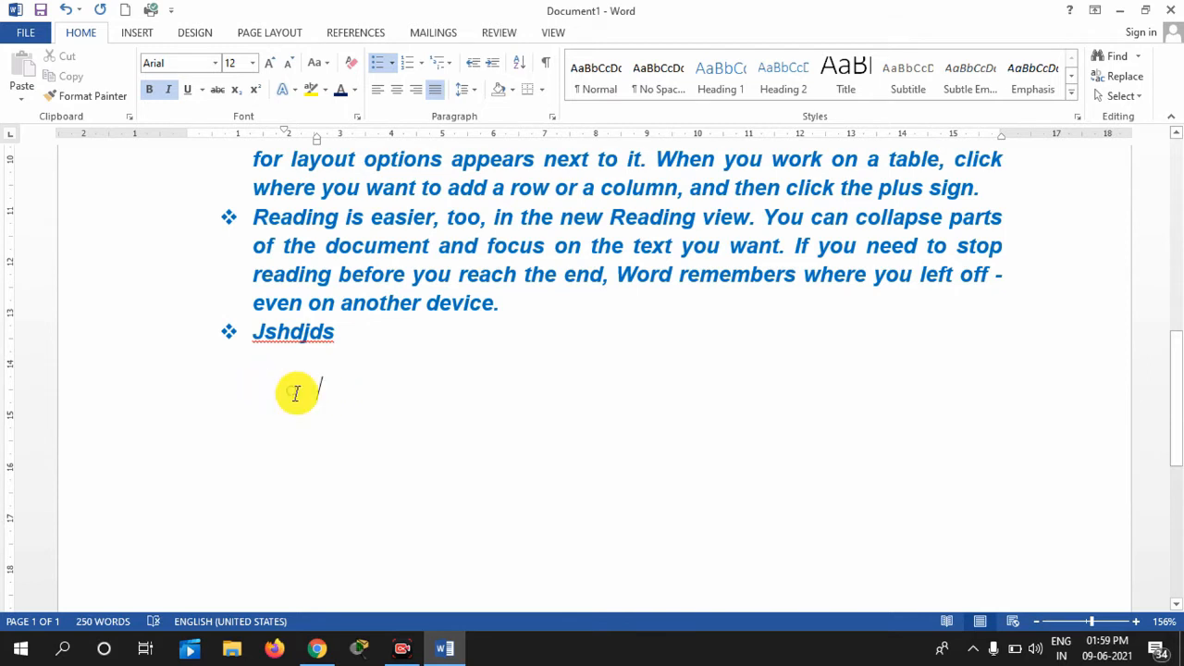
key("BackSpace")
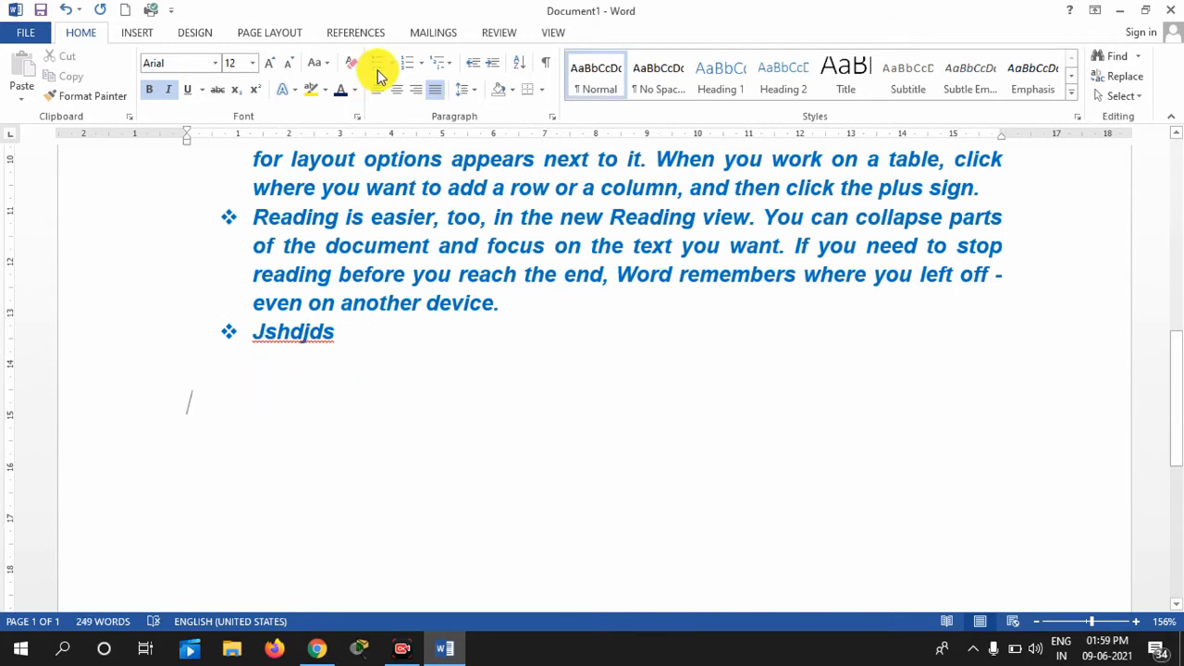
Start a telephone-bulleted list below 'Jshdjds' and enter three phone numbers, one per line
left_click(393, 66)
left_click(393, 112)
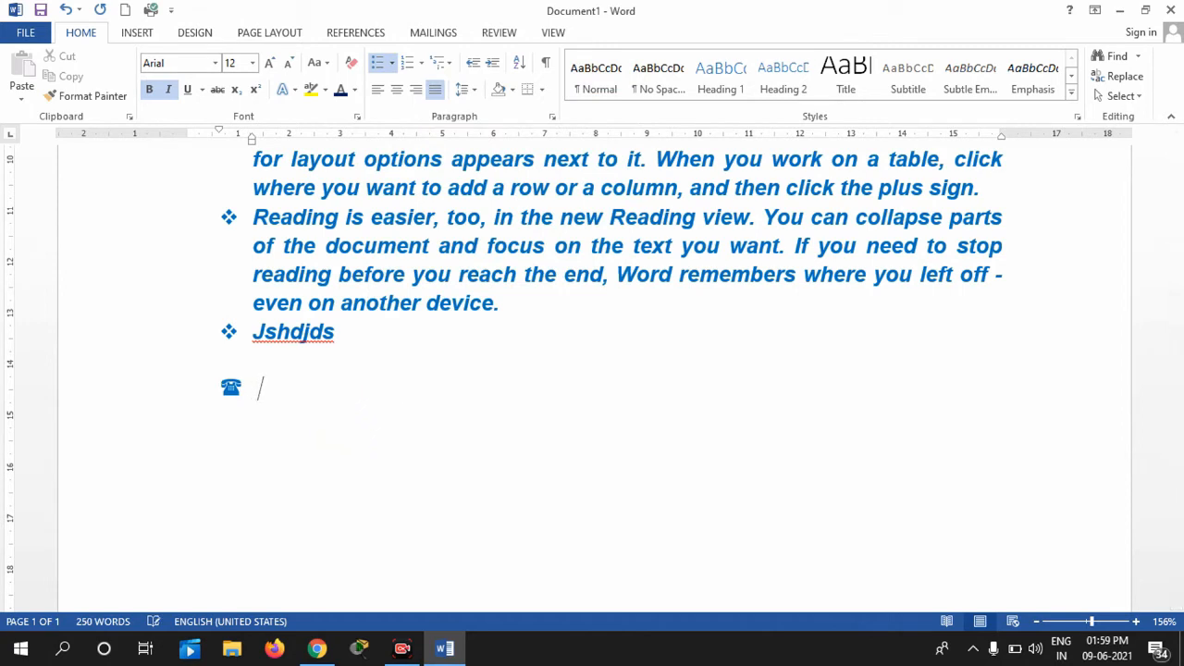
type("980980980")
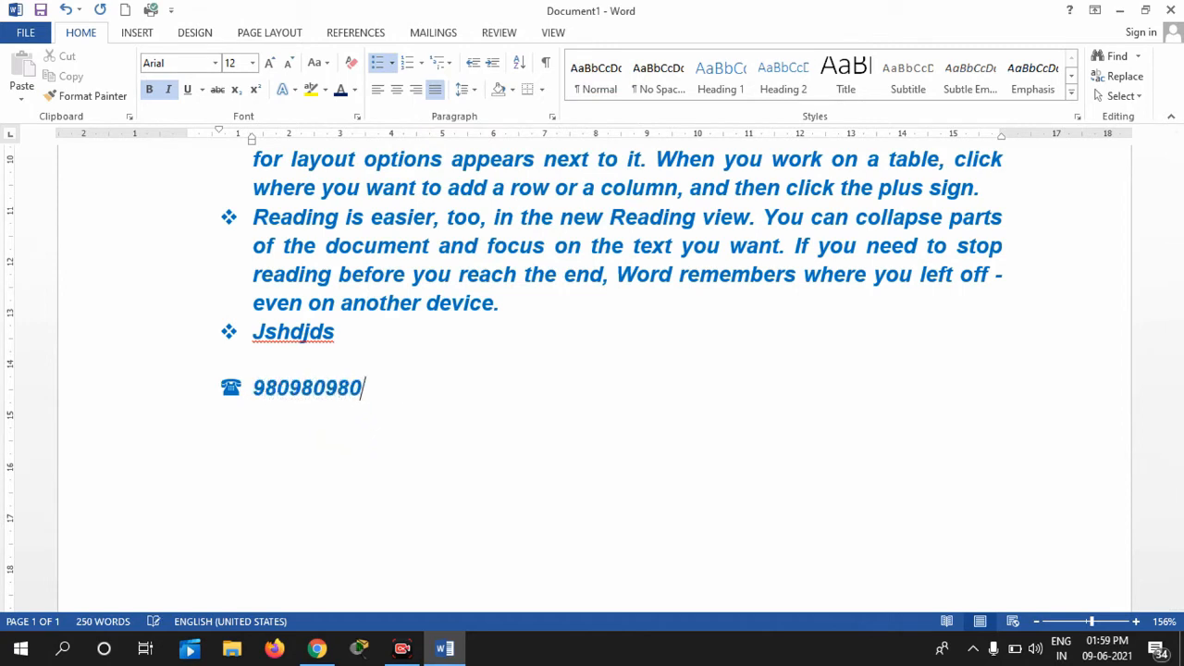
key("Return")
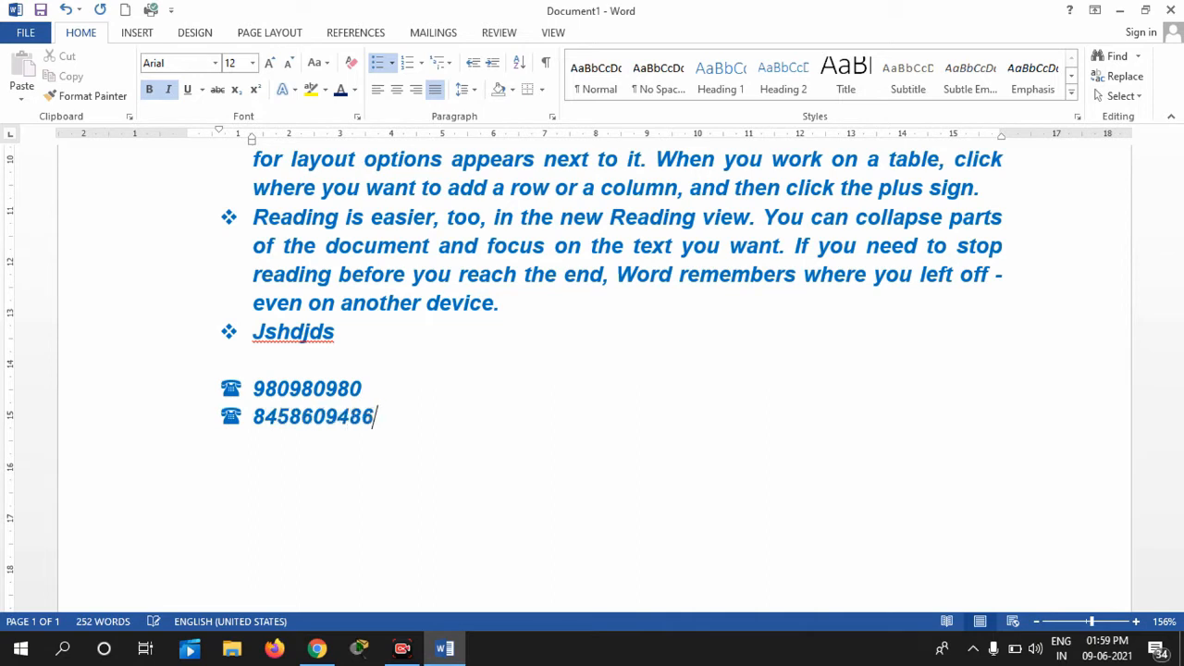
key("Return")
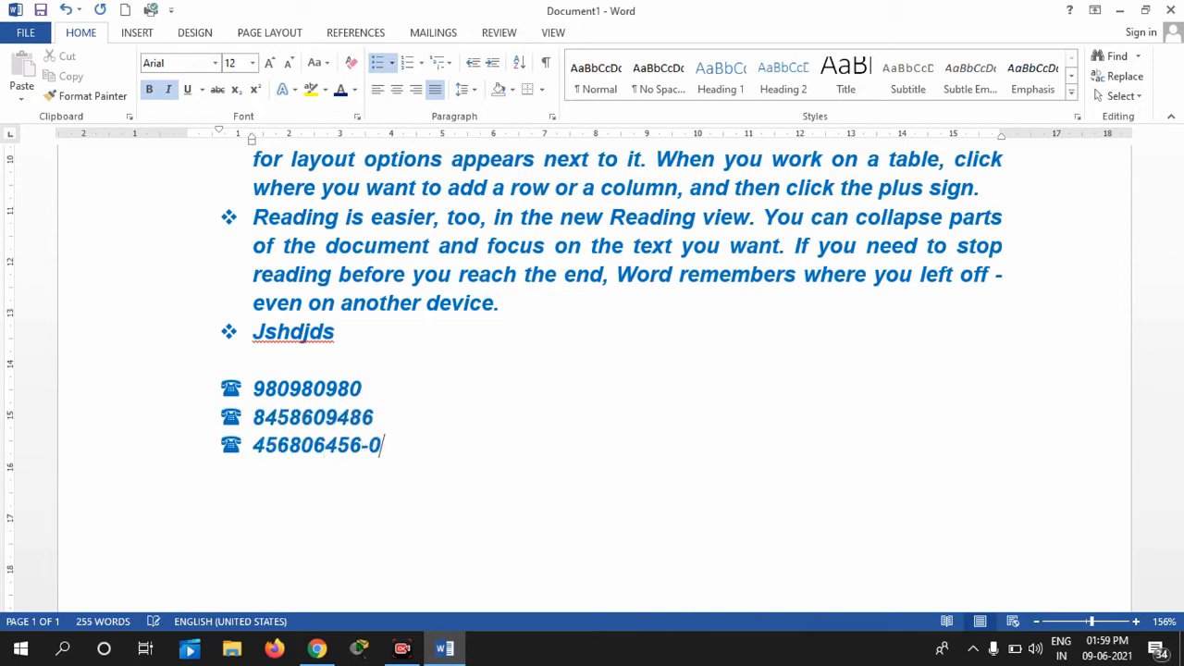
key("Return")
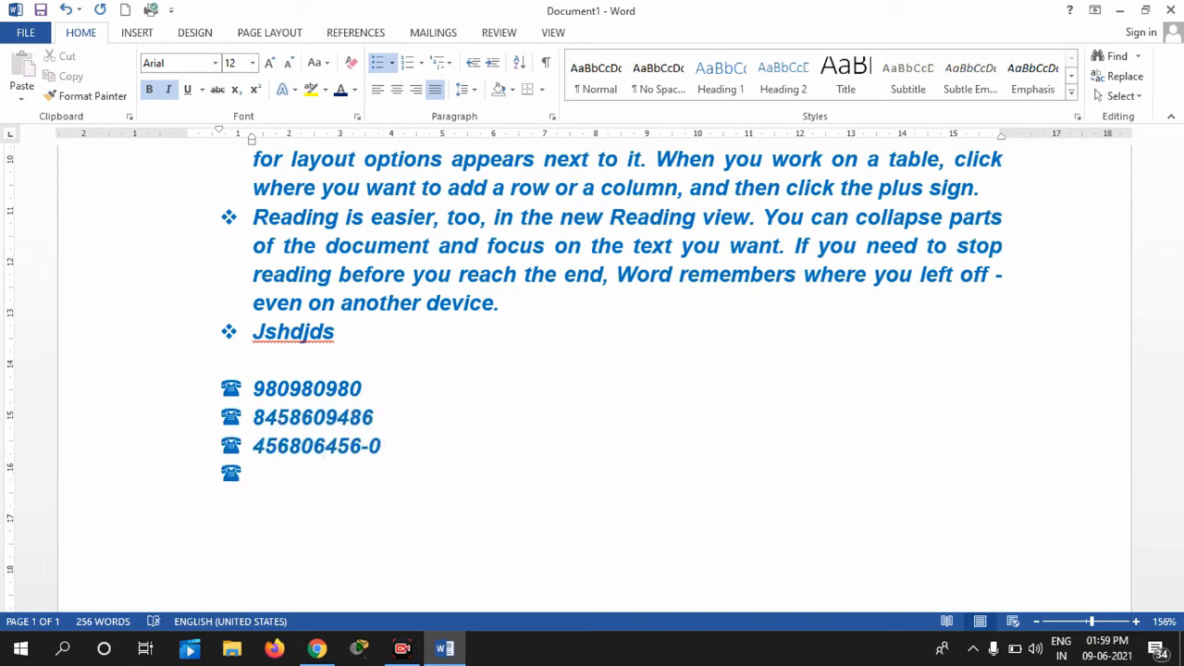
key("ctrl+a")
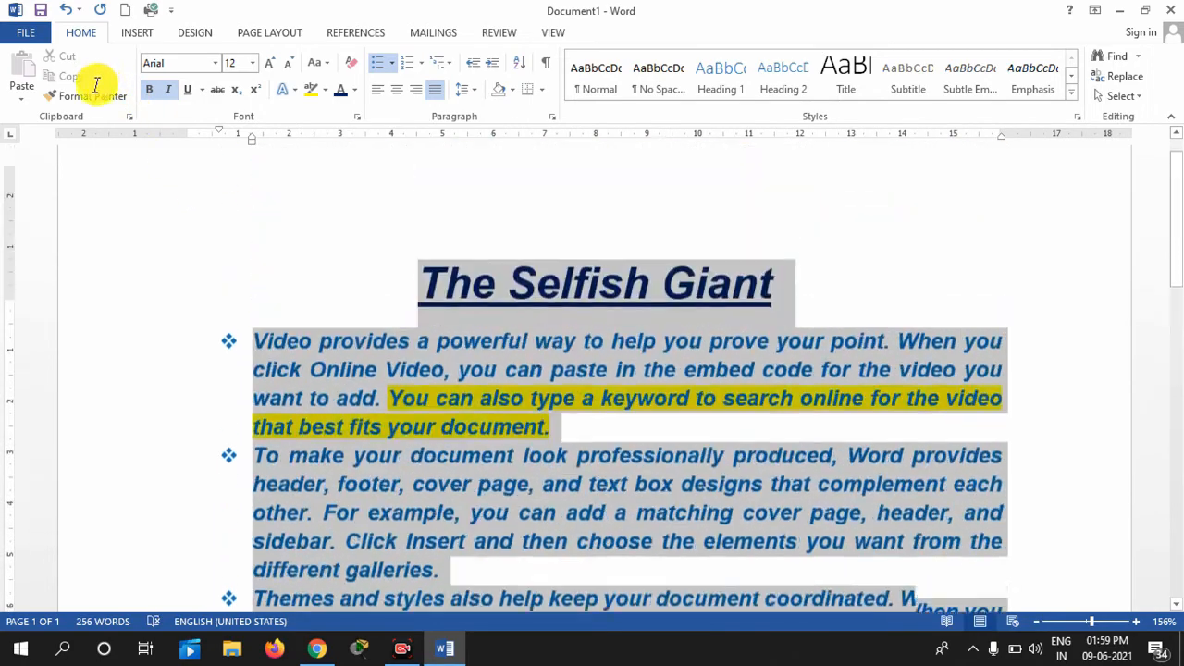
Replace the story's diamond bullets with the Oscar-Wilde-1882 picture from the Desktop
left_click_drag(96, 85, 189, 380)
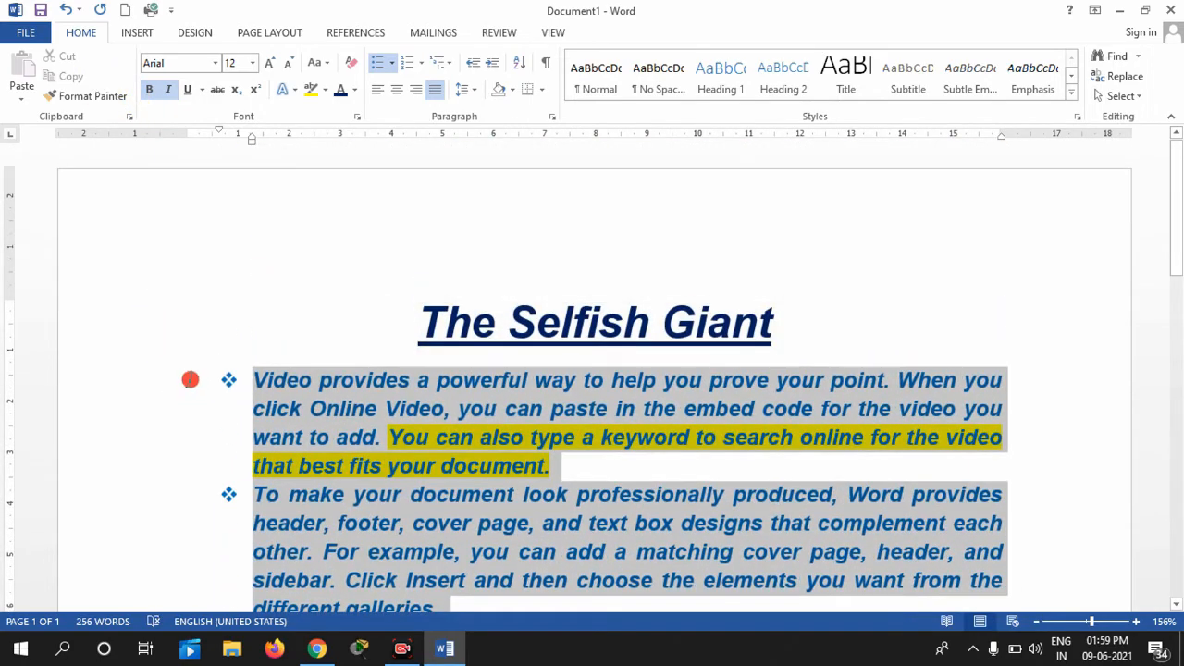
left_click(392, 65)
left_click(434, 335)
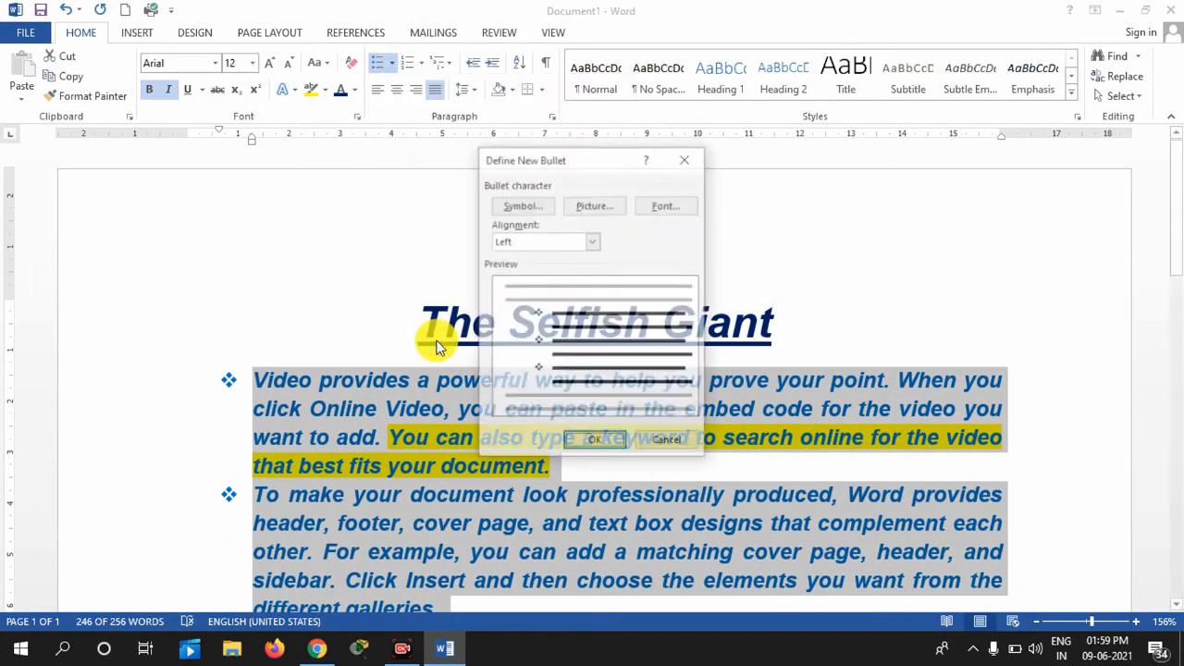
left_click(589, 207)
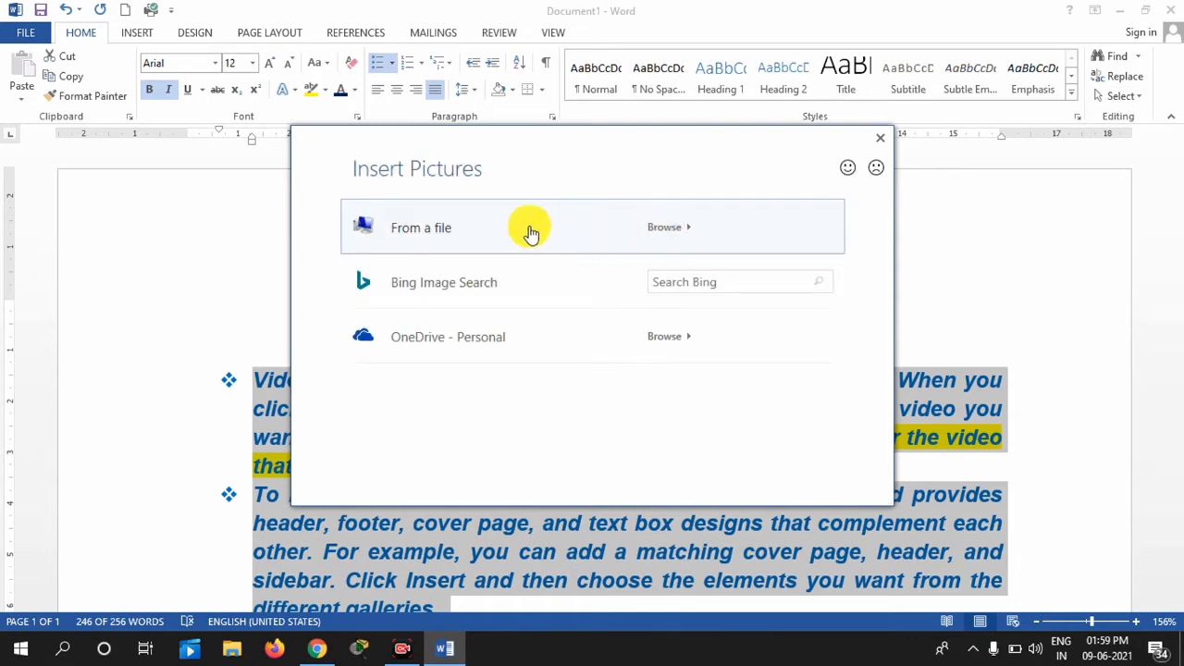
left_click(629, 230)
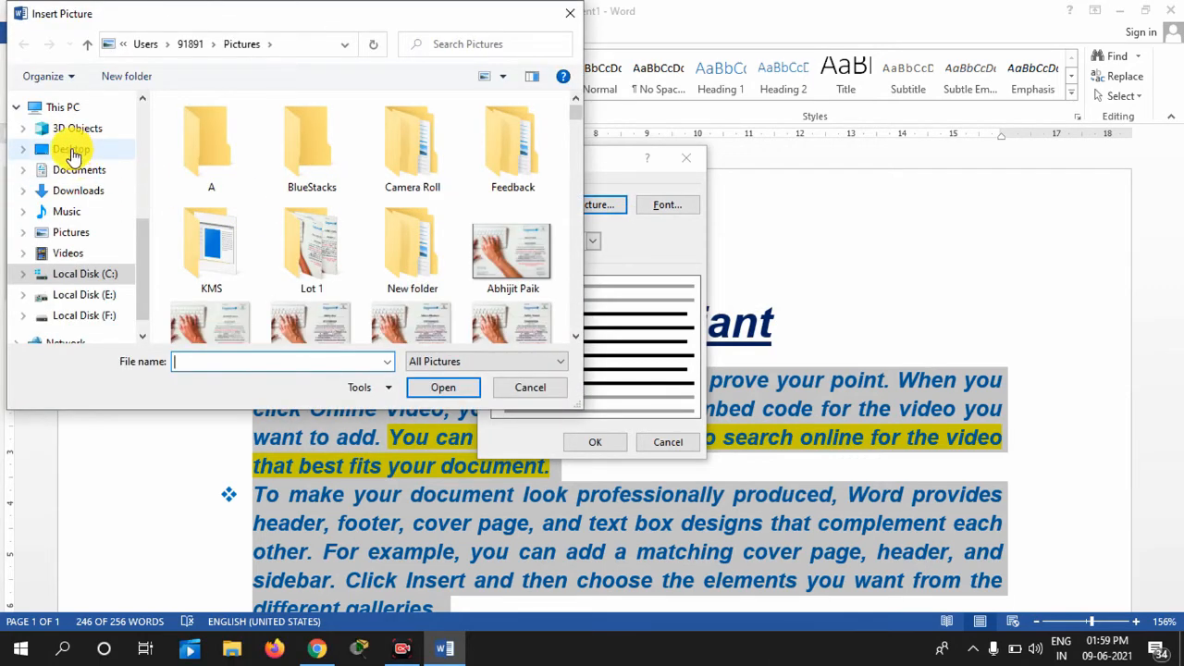
left_click(72, 151)
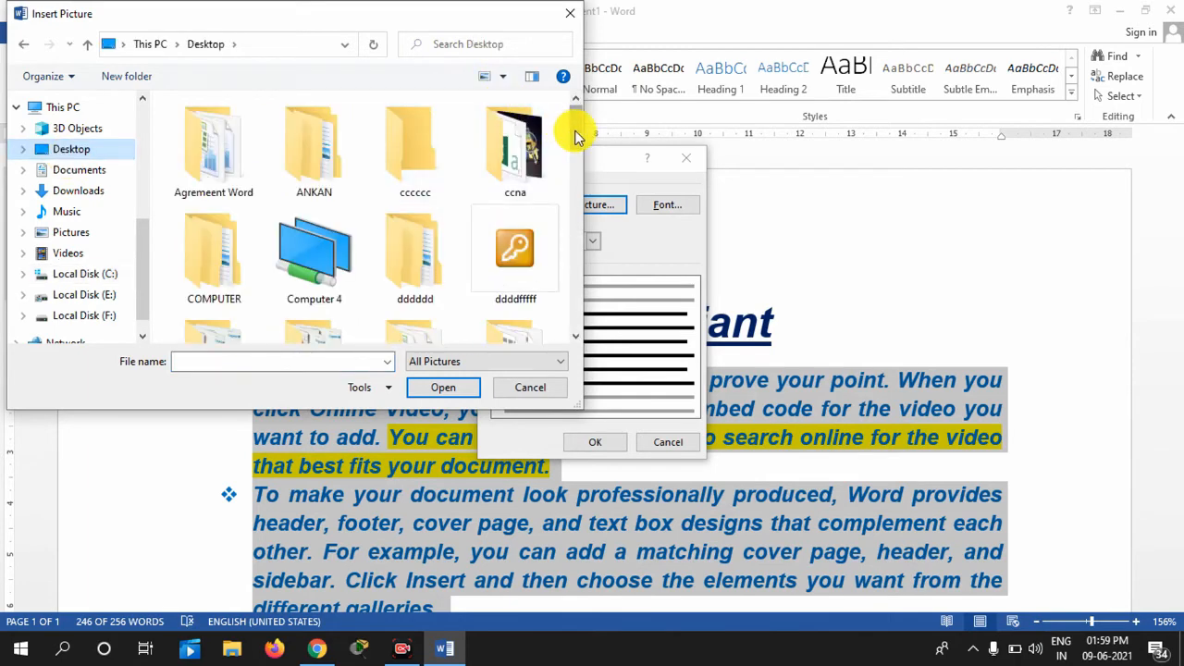
left_click_drag(570, 128, 573, 293)
left_click(312, 246)
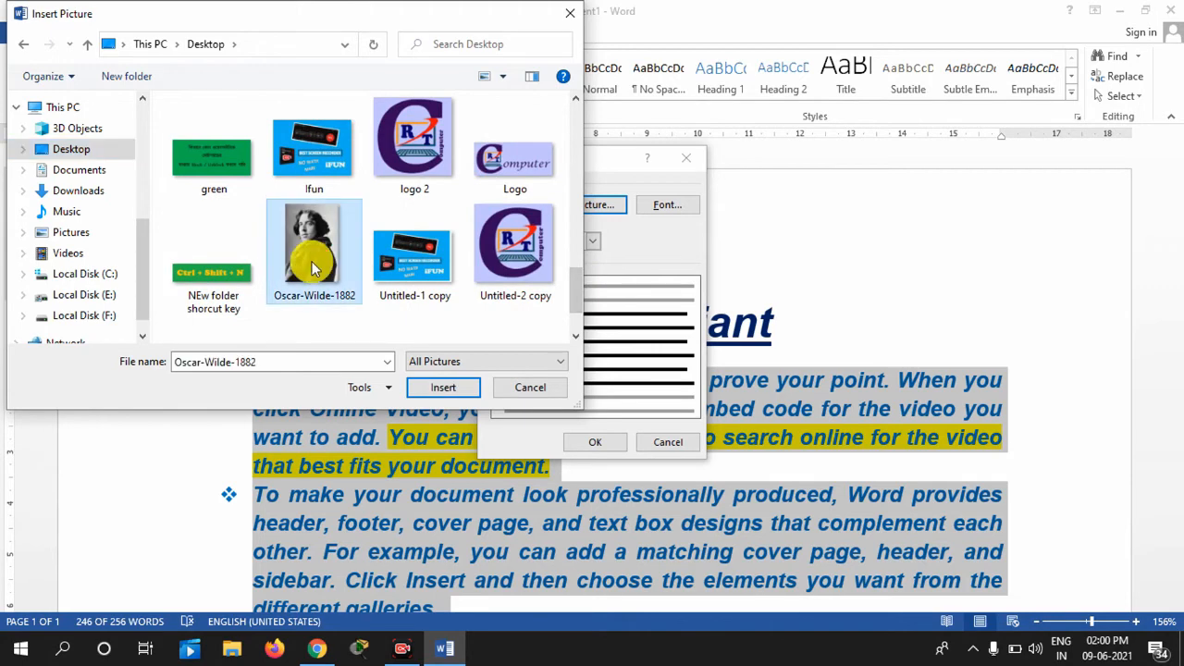
left_click(447, 388)
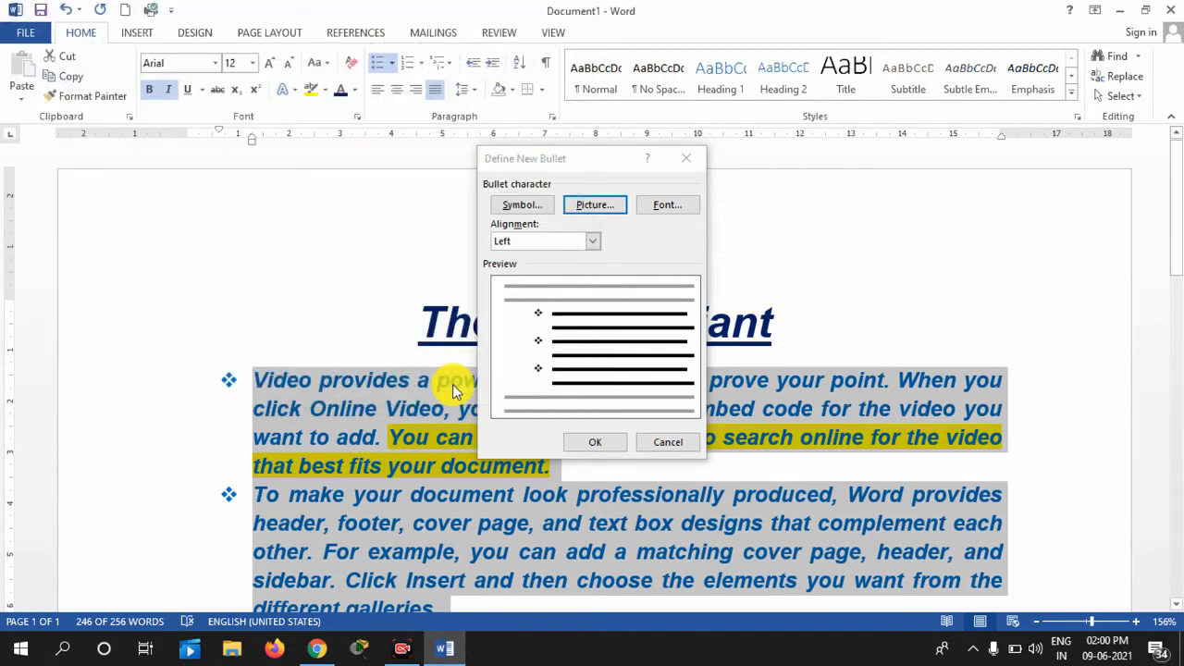
left_click(607, 441)
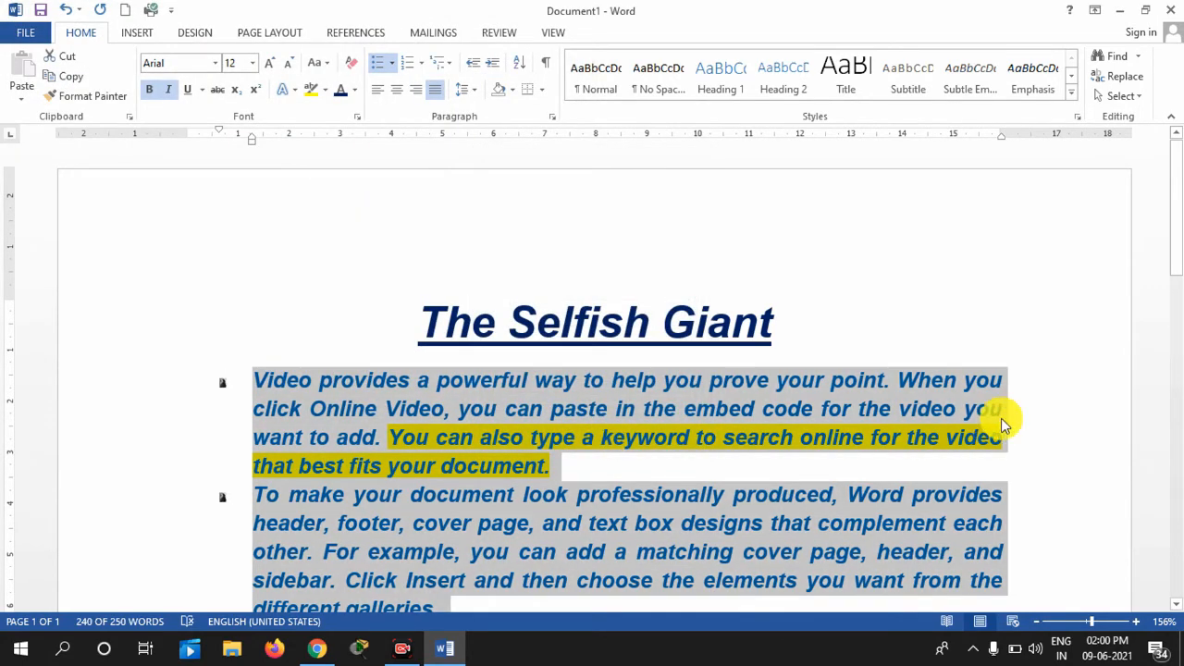
left_click_drag(1174, 212, 1179, 394)
Deselect the text and set the zoom to 71% so the title through the phone numbers fit
scroll(1179, 394, "up", 1)
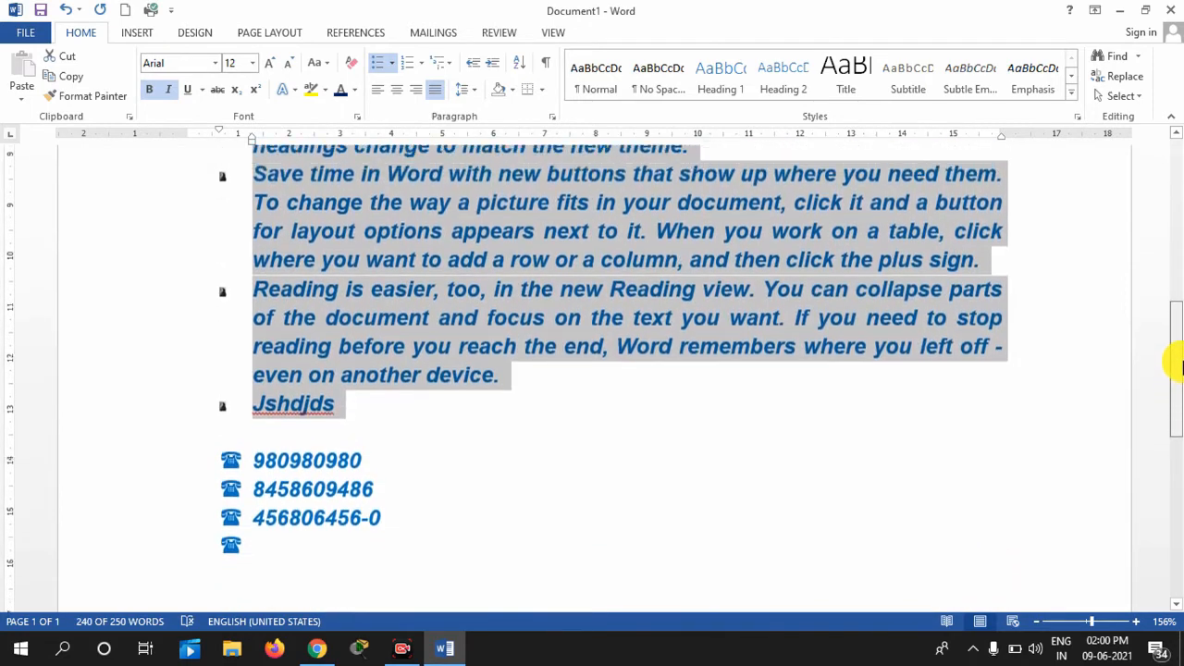
left_click(282, 389)
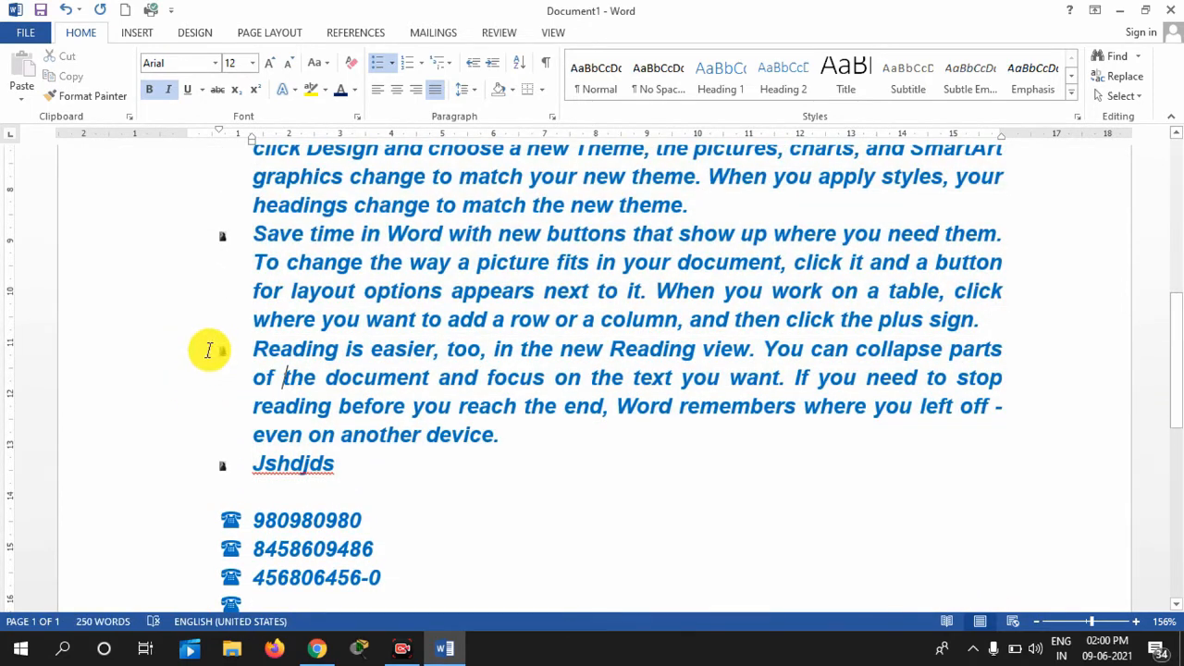
left_click(1141, 624)
left_click(1141, 623)
left_click(1141, 624)
left_click(1141, 623)
left_click(1141, 623)
left_click(1141, 624)
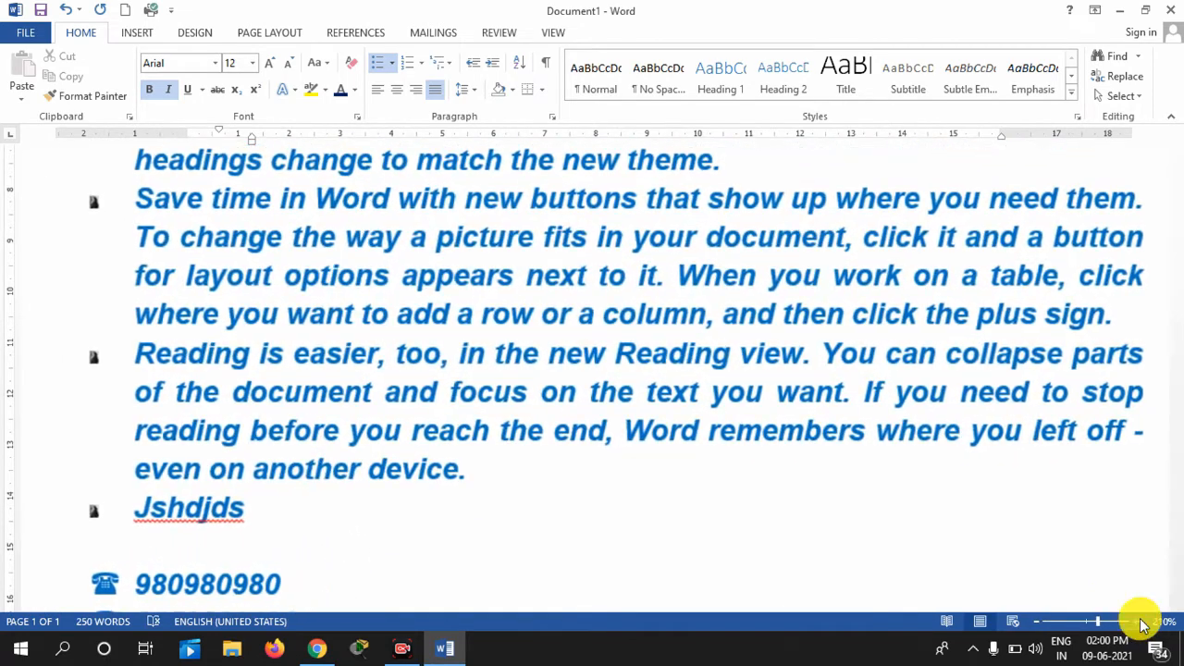
left_click(1141, 624)
left_click(1141, 624)
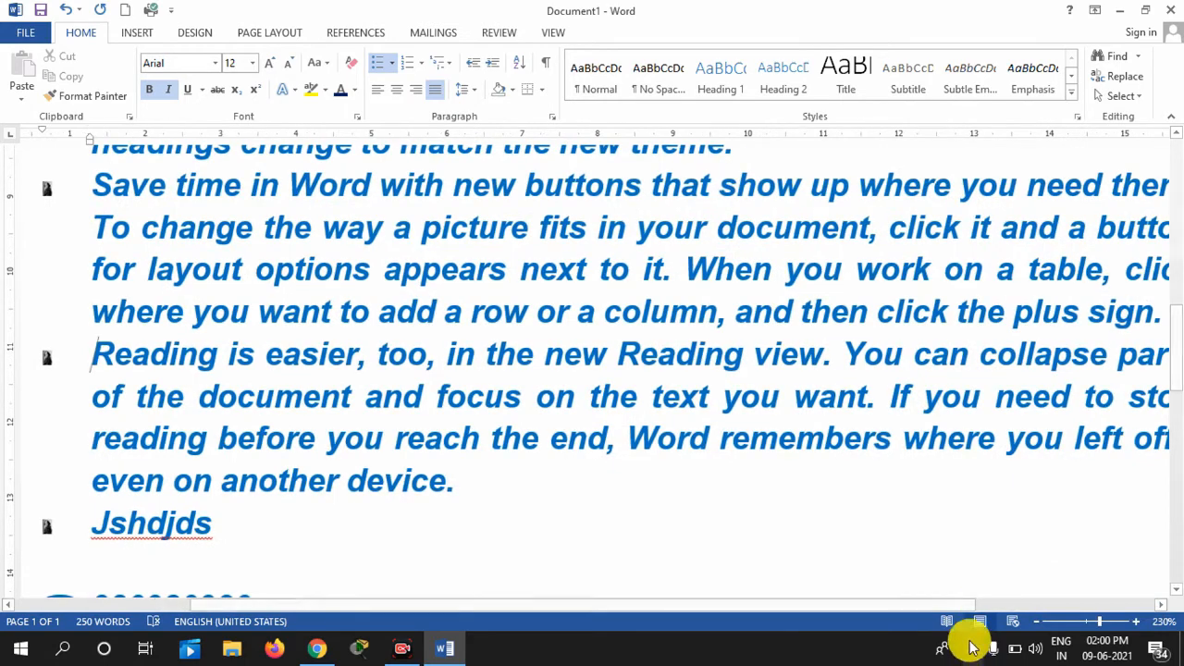
left_click_drag(931, 607, 610, 625)
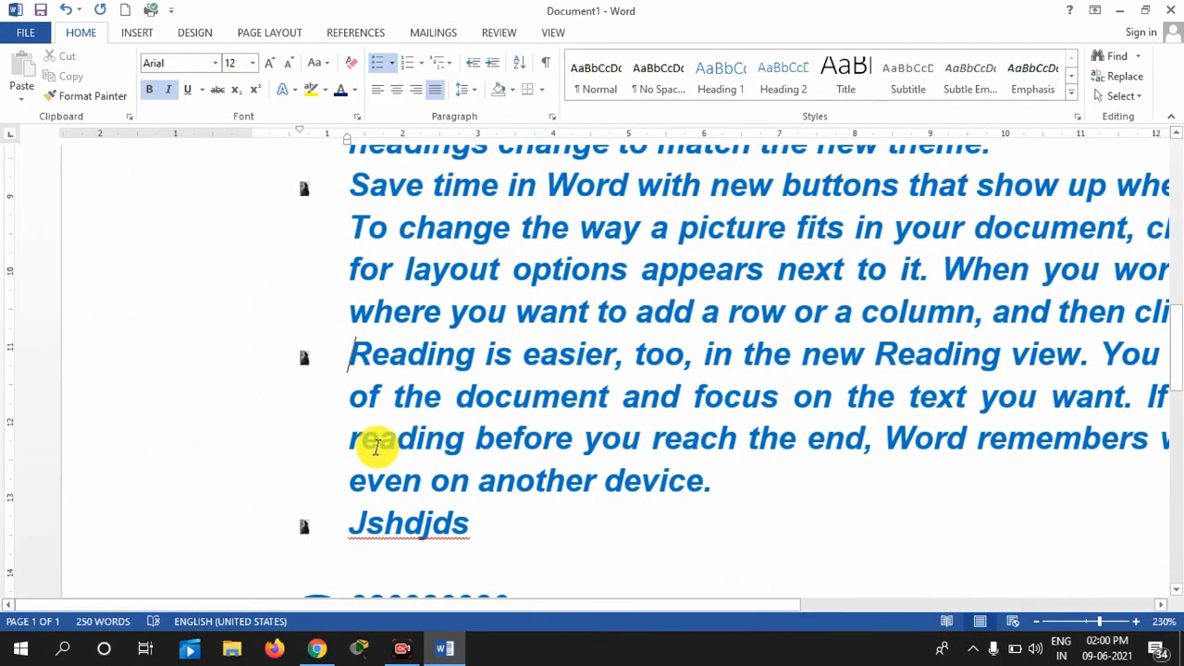
left_click(1078, 622)
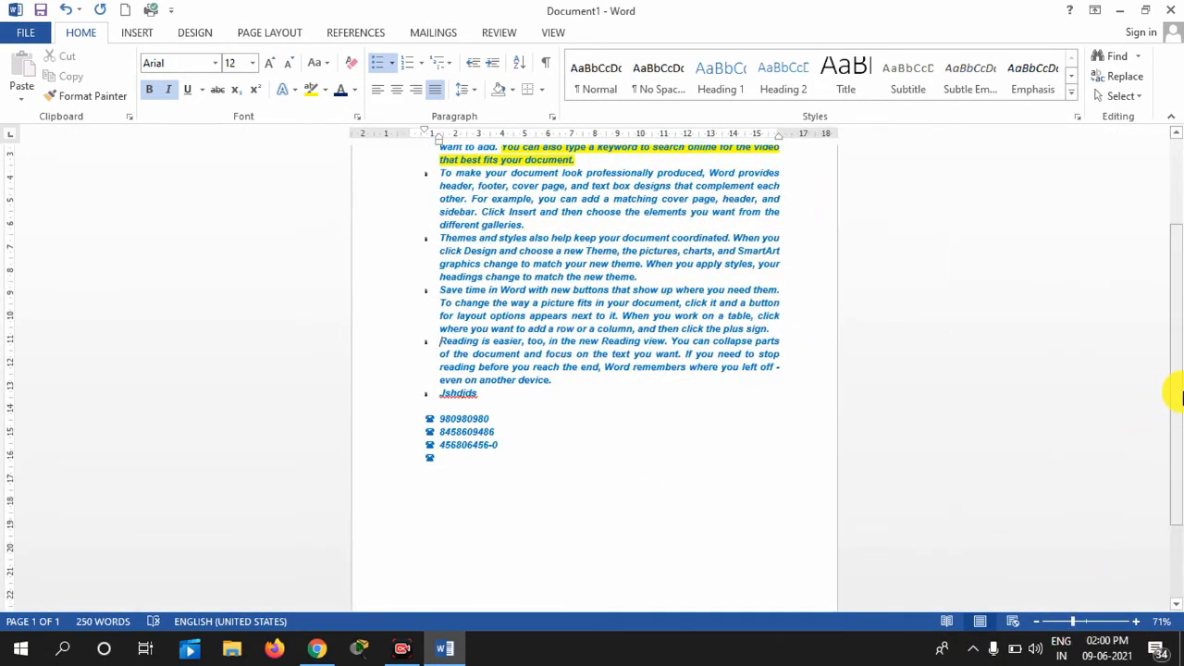
left_click_drag(1174, 396, 1180, 230)
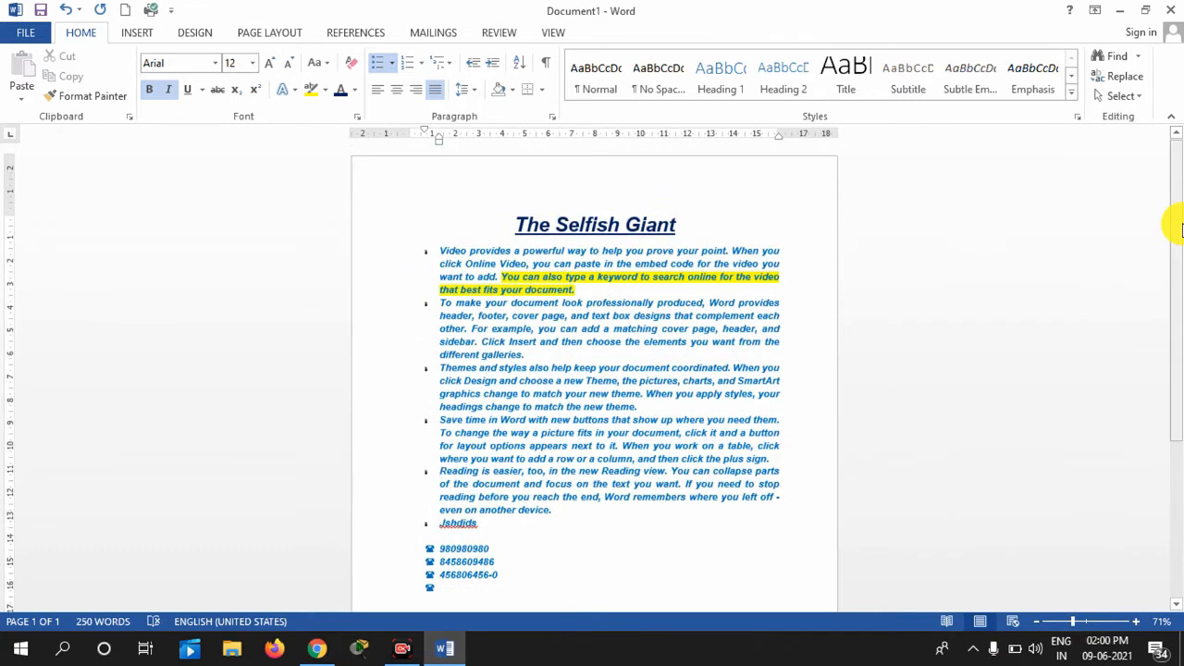
left_click_drag(1176, 256, 1176, 290)
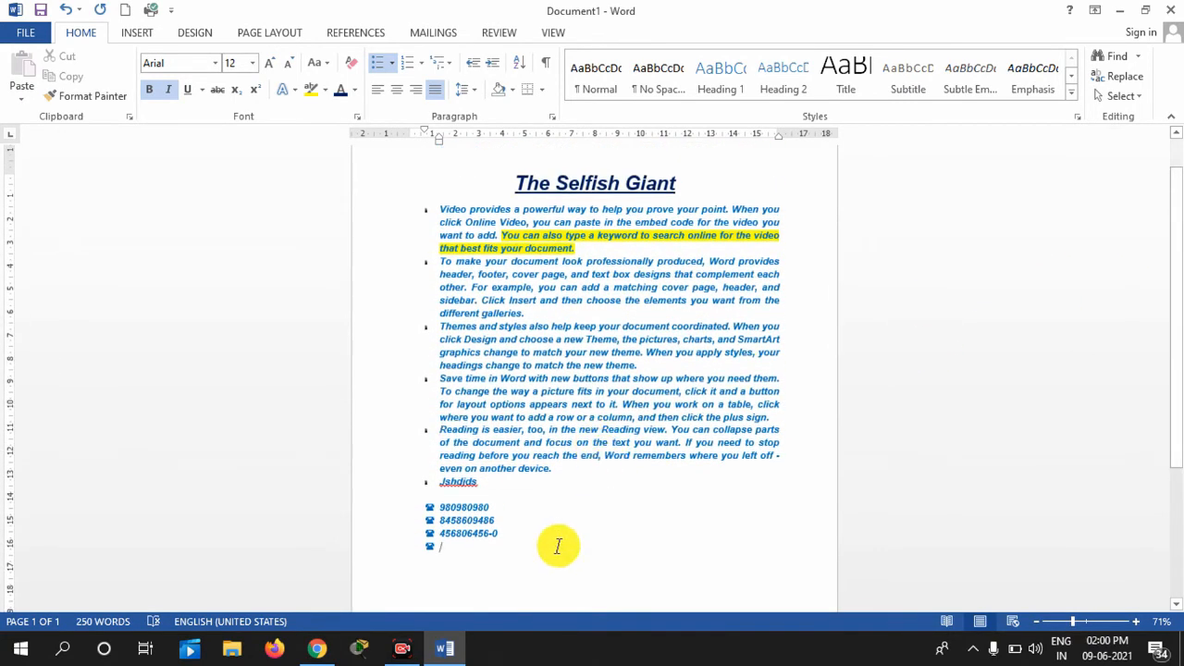
Delete the three phone-number lines and the stray Jshdjds bullet, then type 'State List' below
left_click_drag(426, 544, 410, 515)
key("Delete")
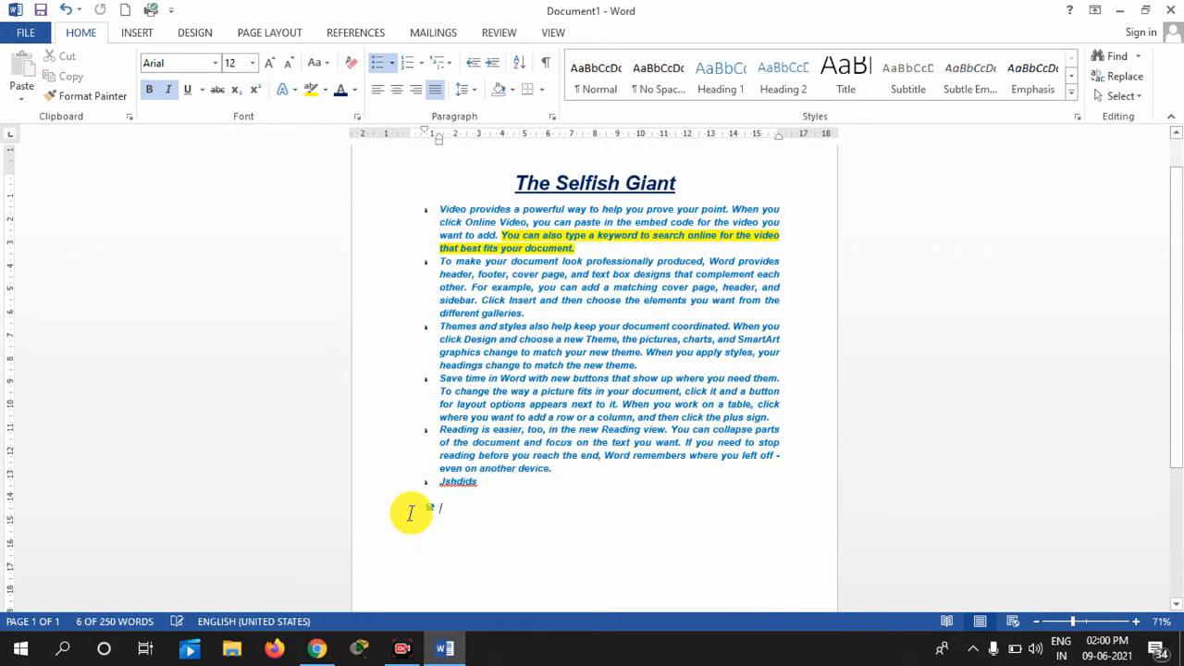
key("BackSpace")
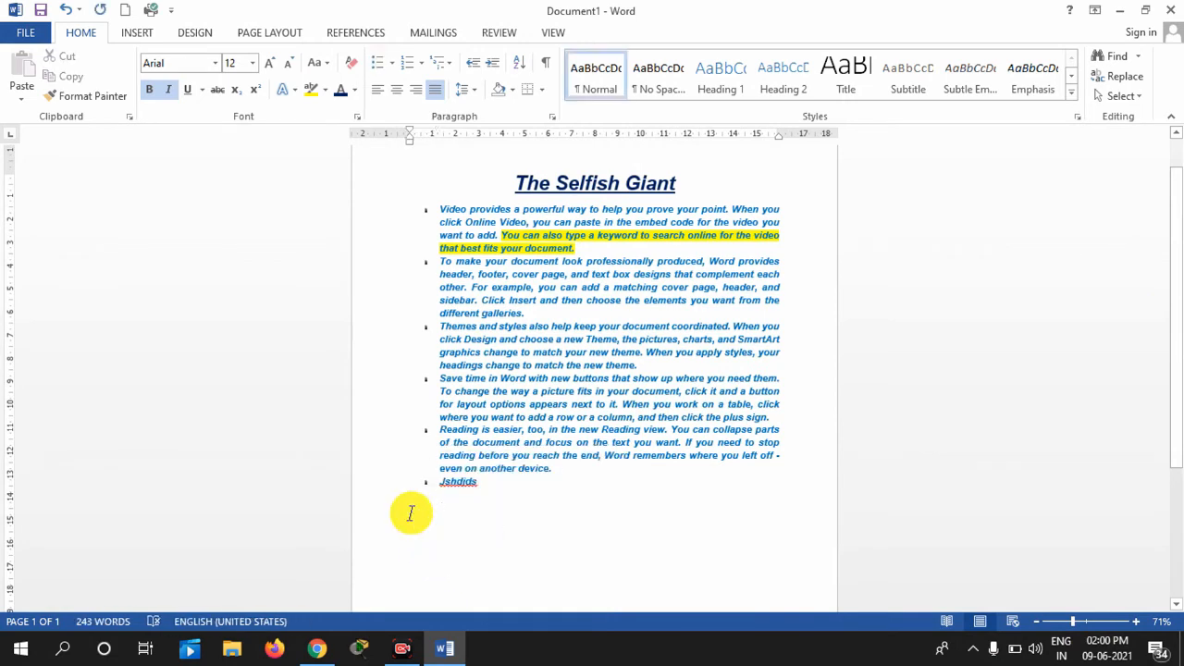
key("BackSpace")
key("BackSpace")
key("BackSpace")
key("BackSpace")
key("BackSpace")
key("BackSpace")
key("BackSpace")
key("BackSpace")
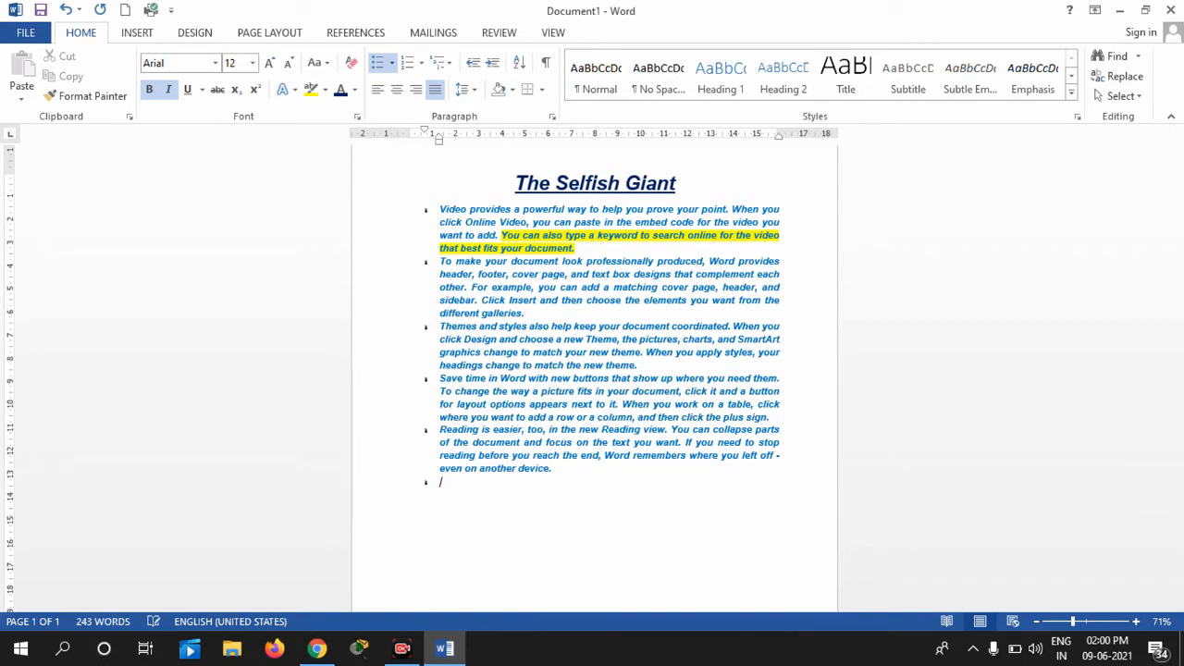
key("BackSpace")
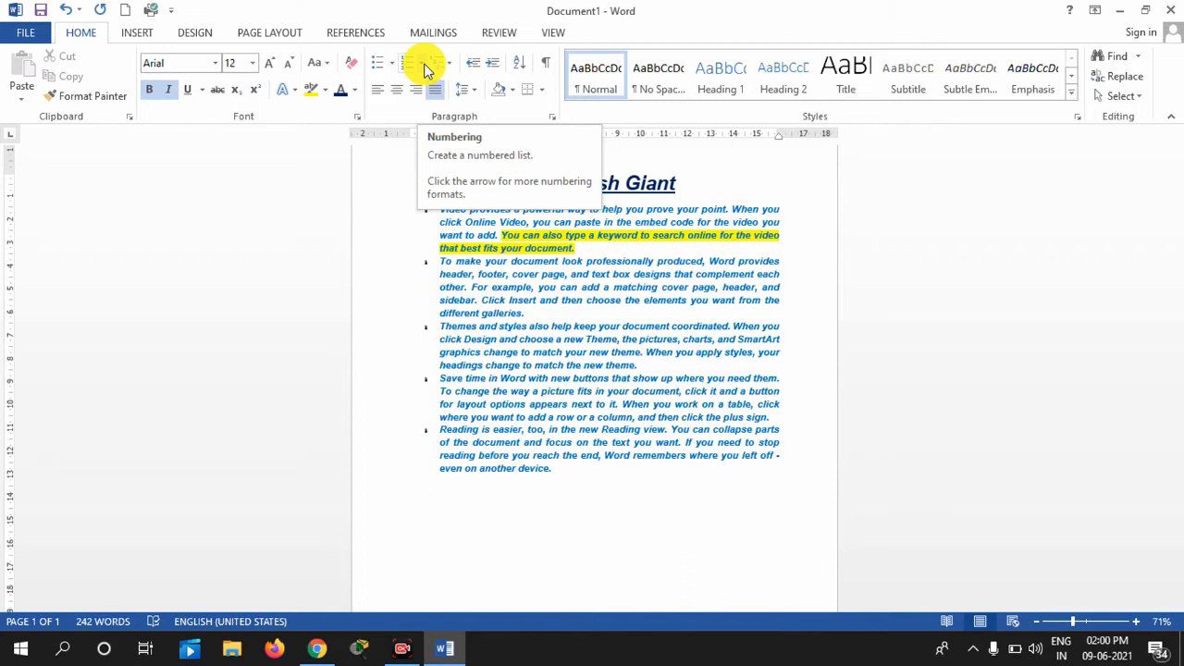
key("Down")
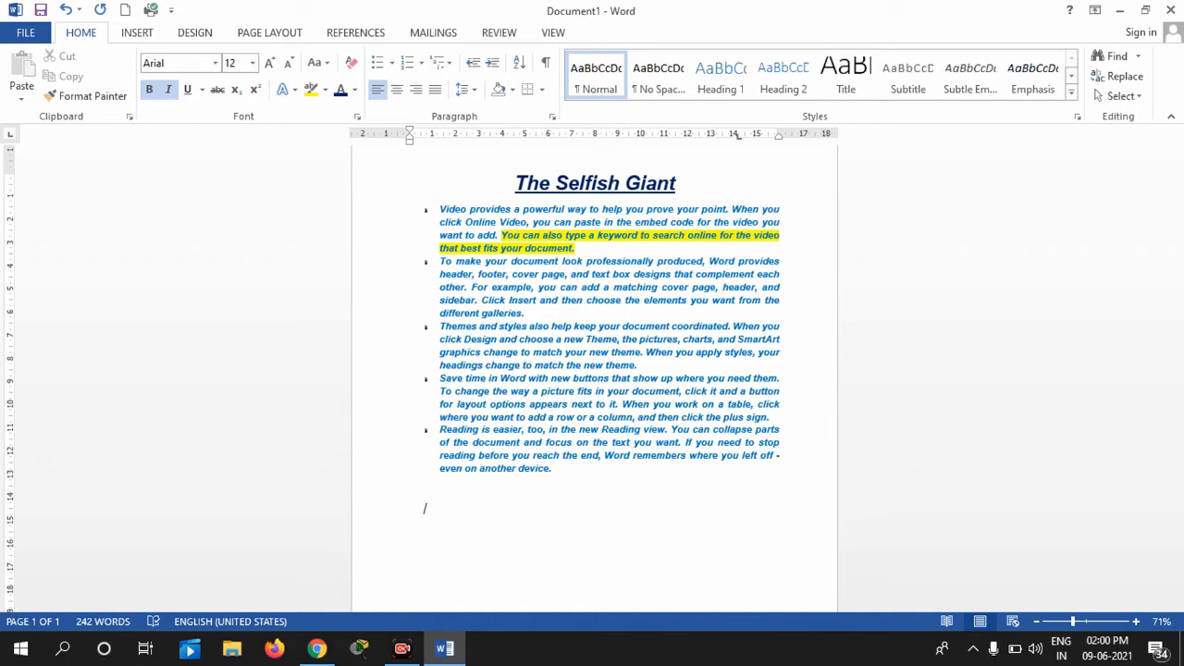
type("State List")
Centre the 'State List' line and enlarge it to 20 pt
left_click_drag(485, 534, 407, 499)
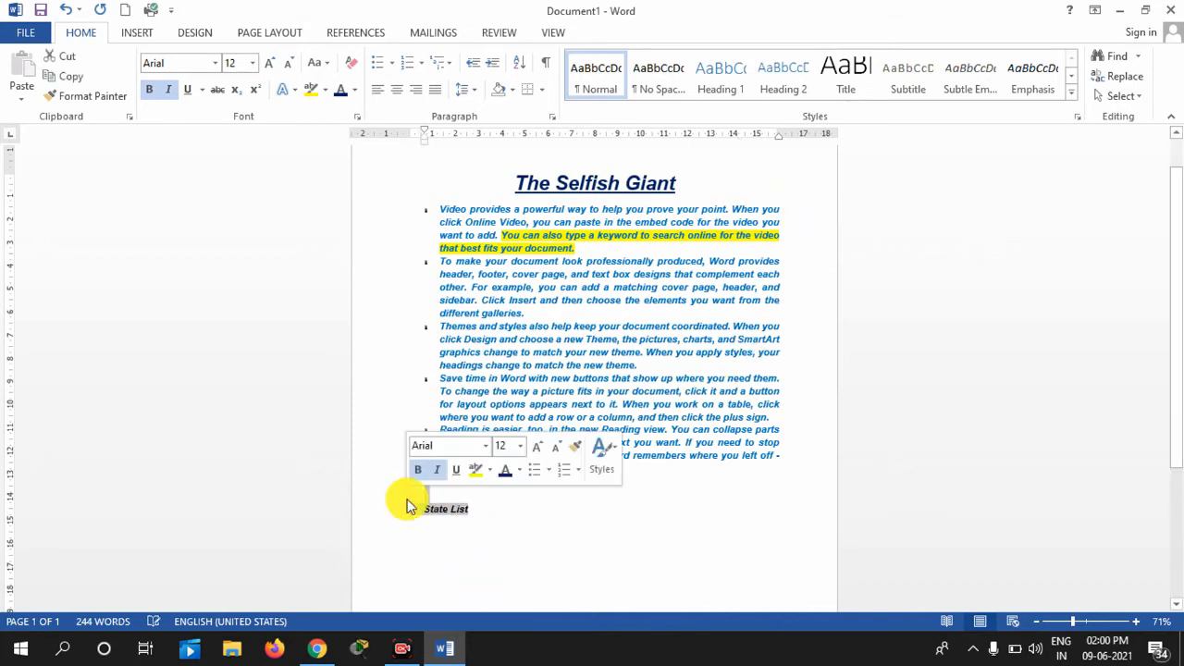
left_click(397, 90)
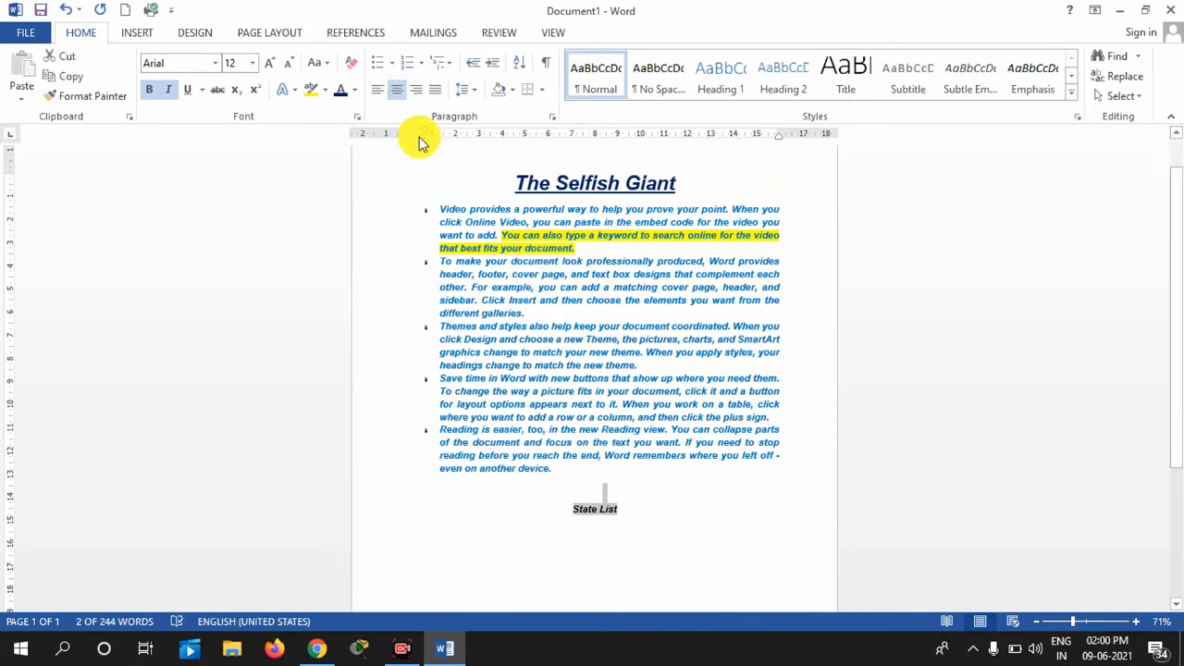
left_click(269, 63)
left_click(269, 63)
left_click(269, 63)
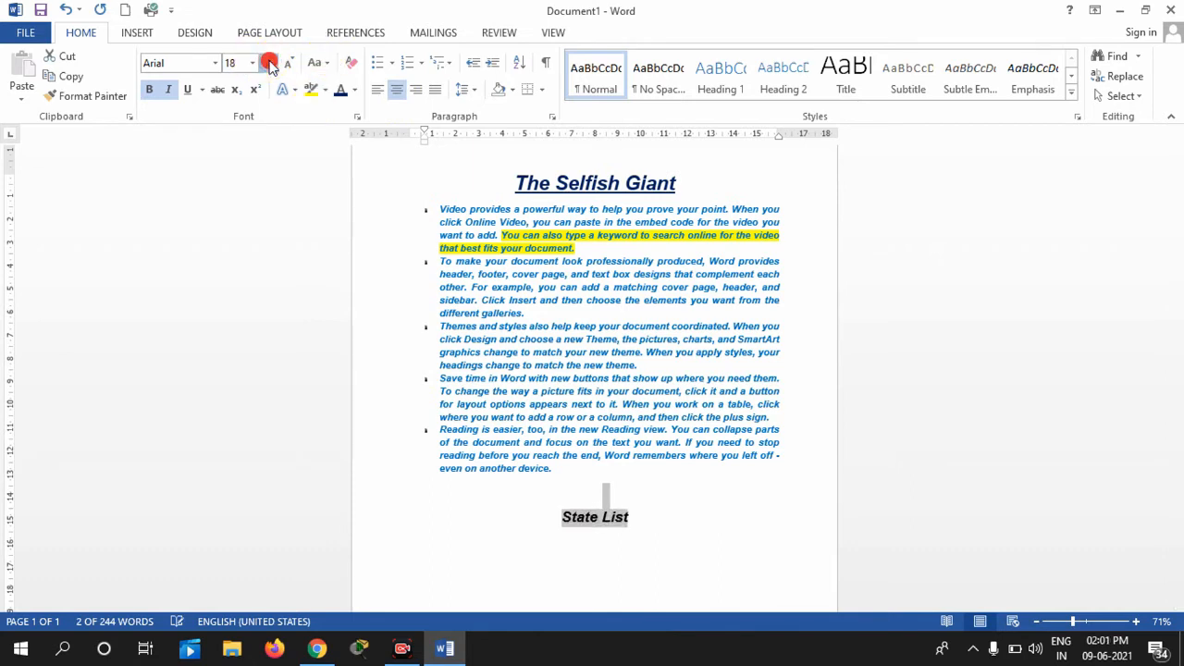
left_click(270, 63)
left_click(692, 523)
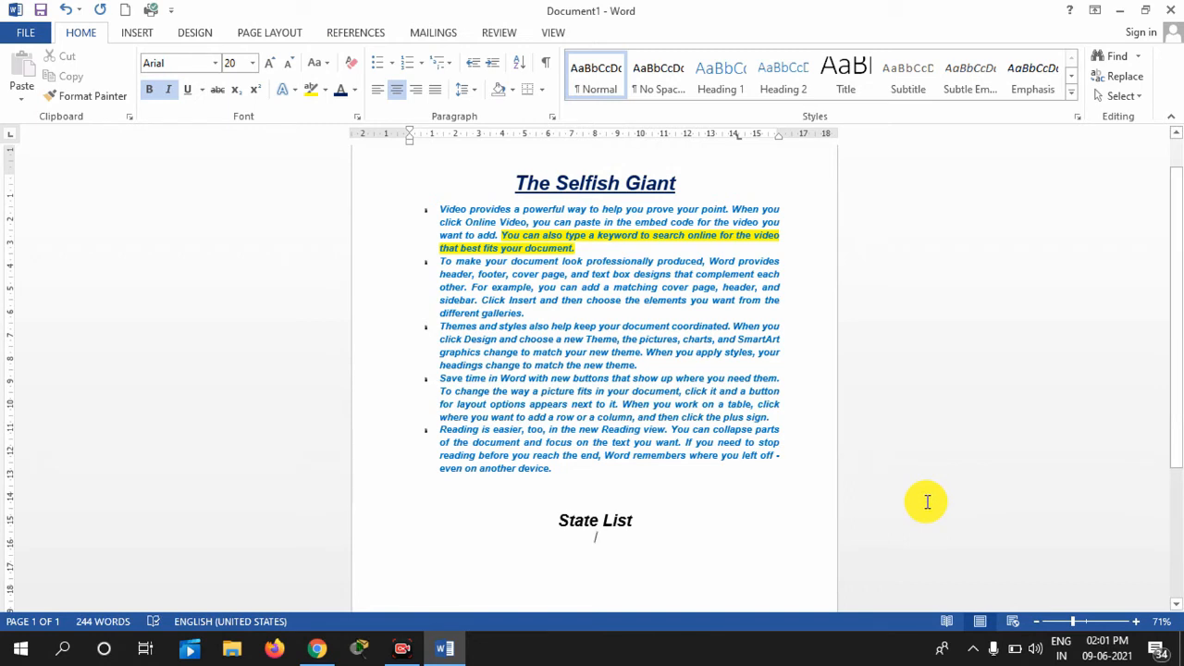
Add an empty centred line below the State List heading
key("Return")
type("1")
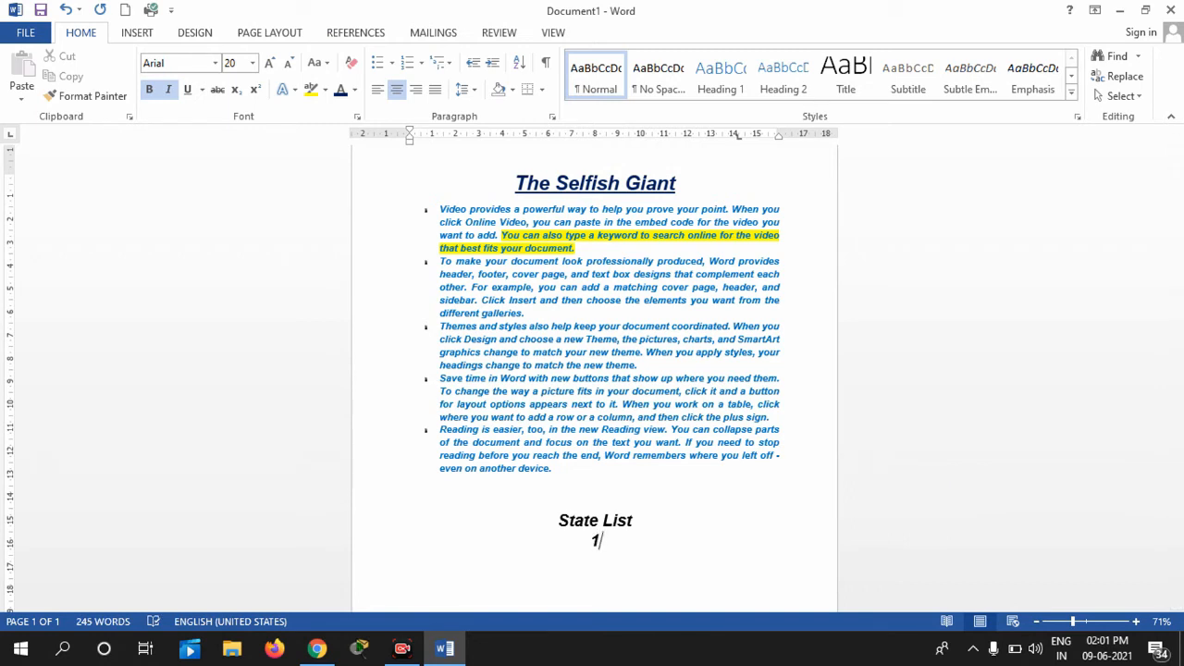
key("BackSpace")
key("ctrl+l")
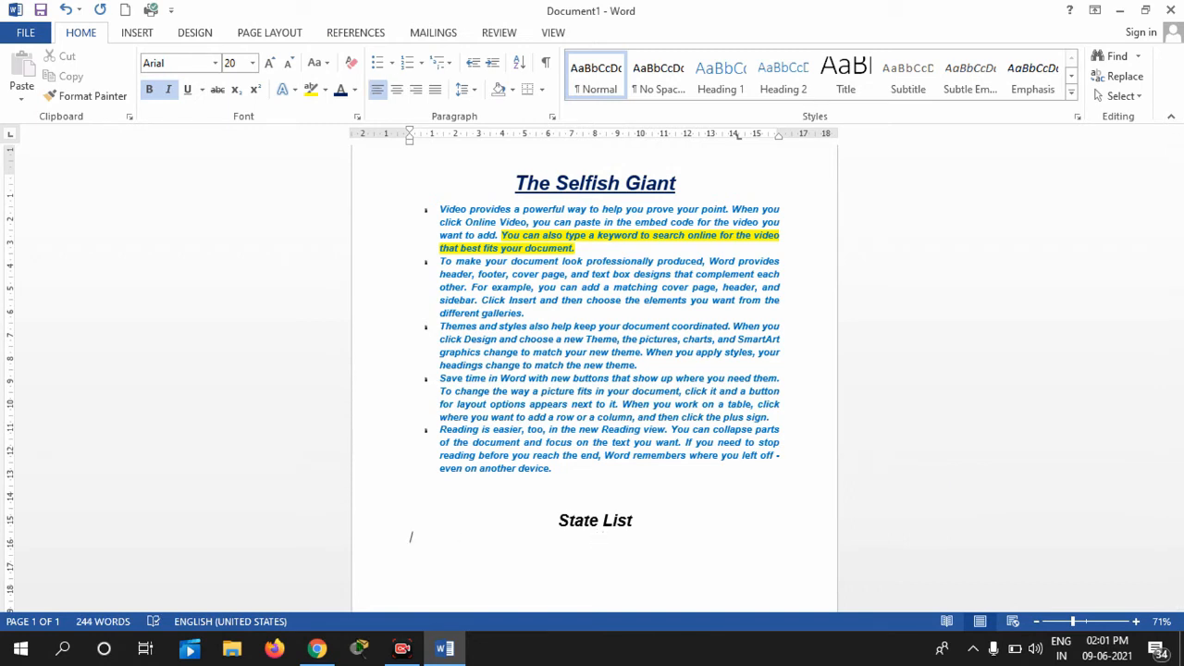
key("ctrl+e")
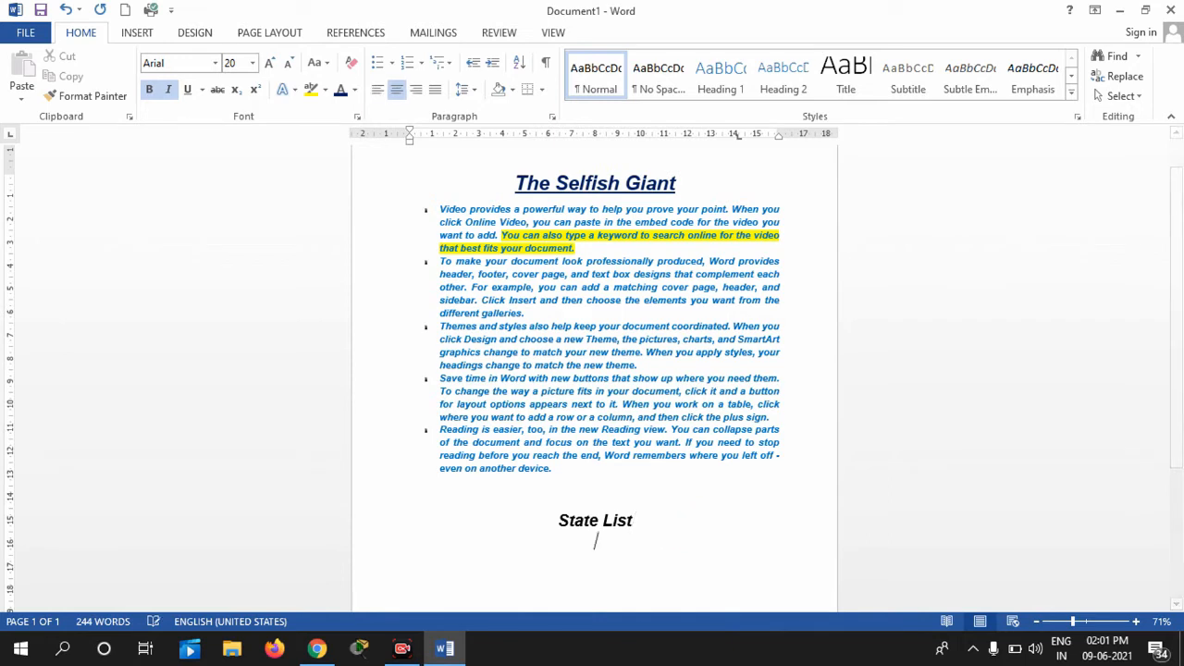
Number the line under State List and enter '1.) Assam' as the first item
left_click(422, 65)
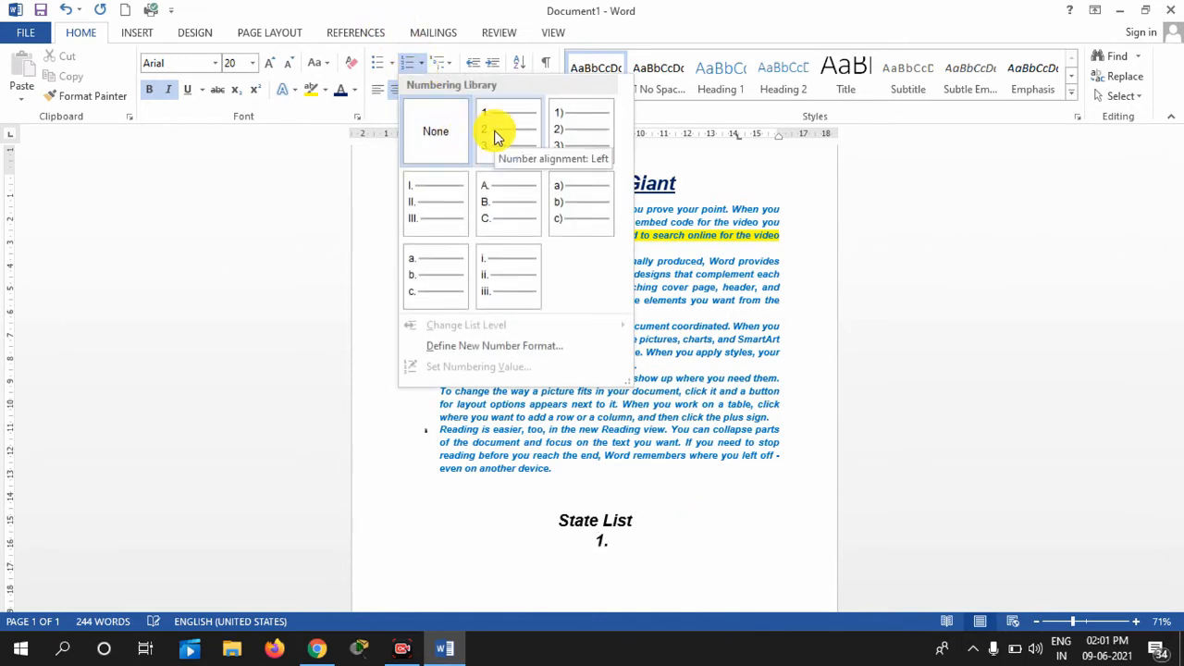
left_click(532, 136)
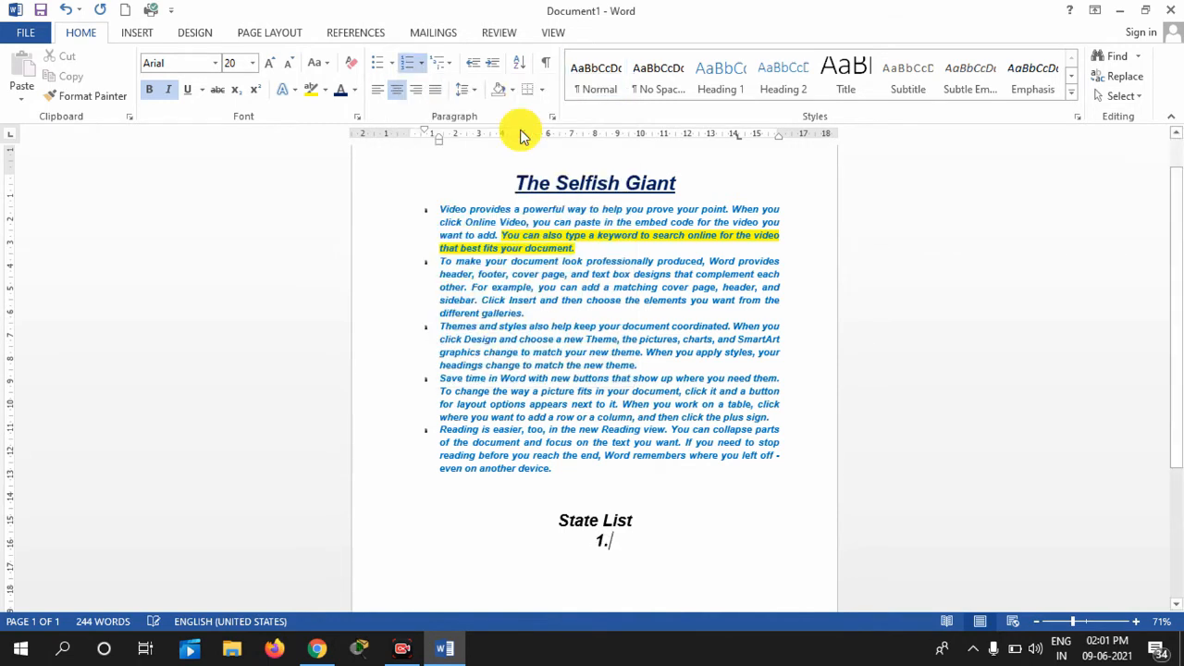
type("Ko")
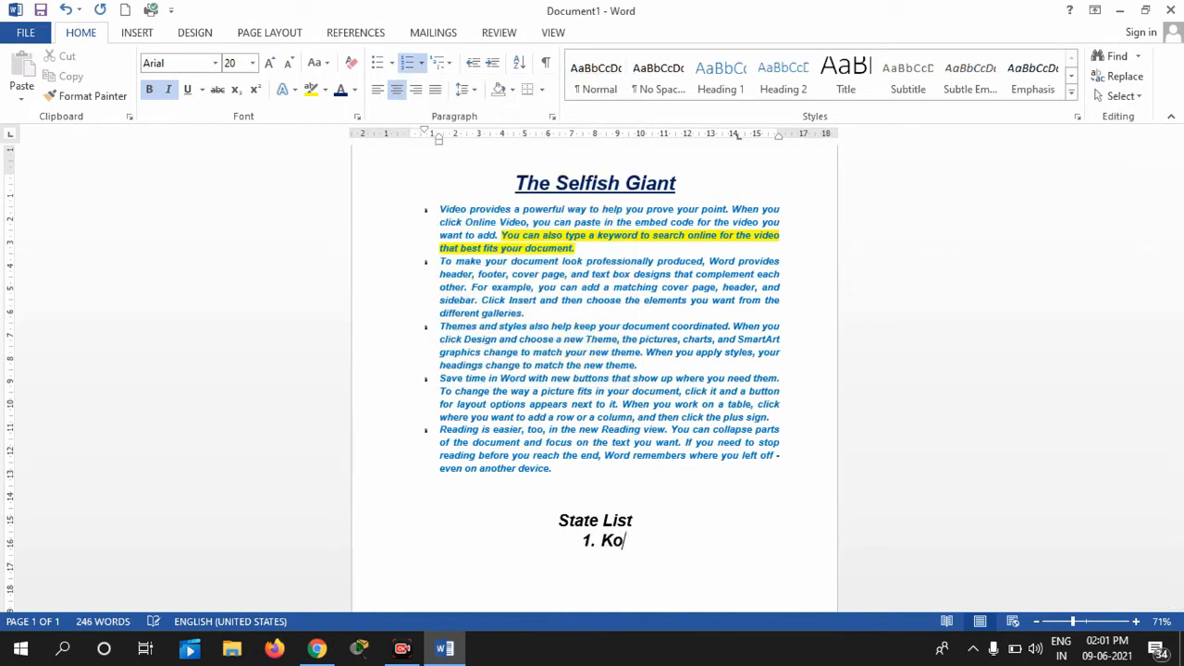
key("BackSpace")
key("BackSpace")
type("Assam")
key("Return")
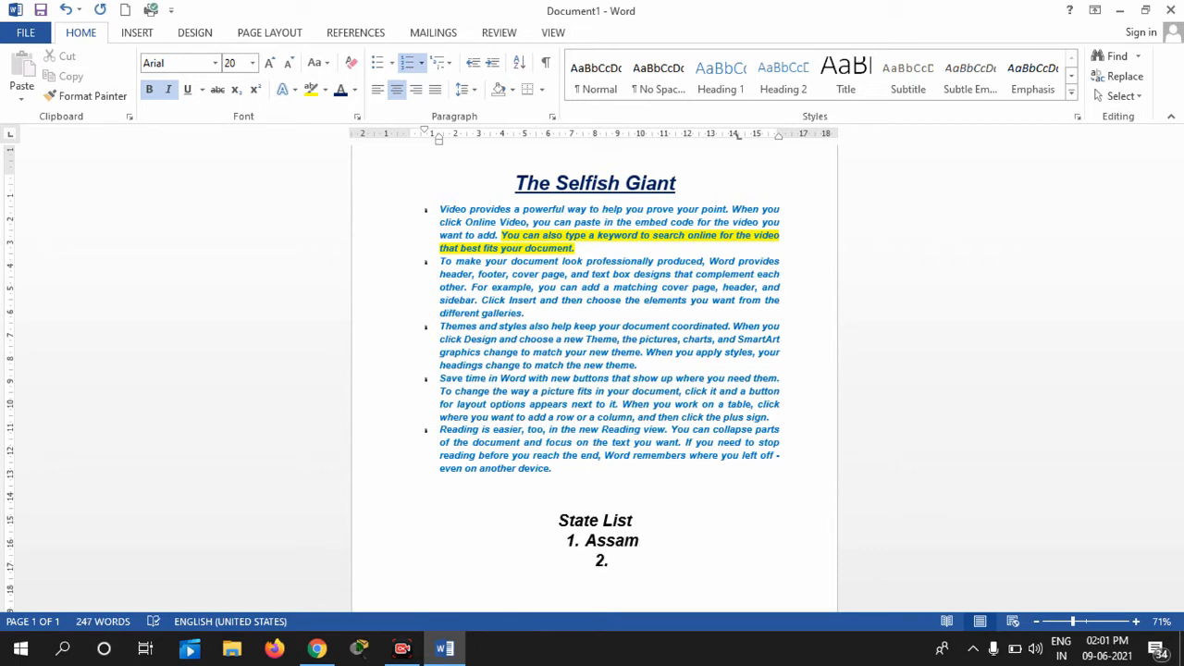
key("BackSpace")
key("BackSpace")
key("BackSpace")
key("BackSpace")
key("BackSpace")
key("BackSpace")
key("BackSpace")
key("BackSpace")
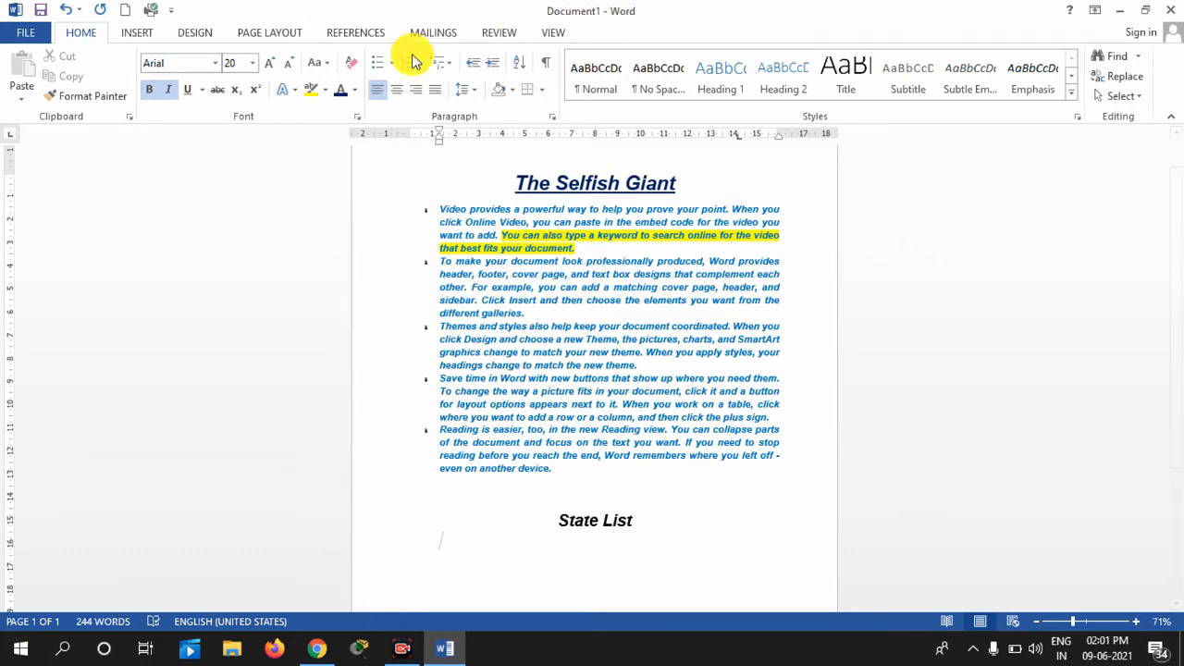
left_click(382, 89)
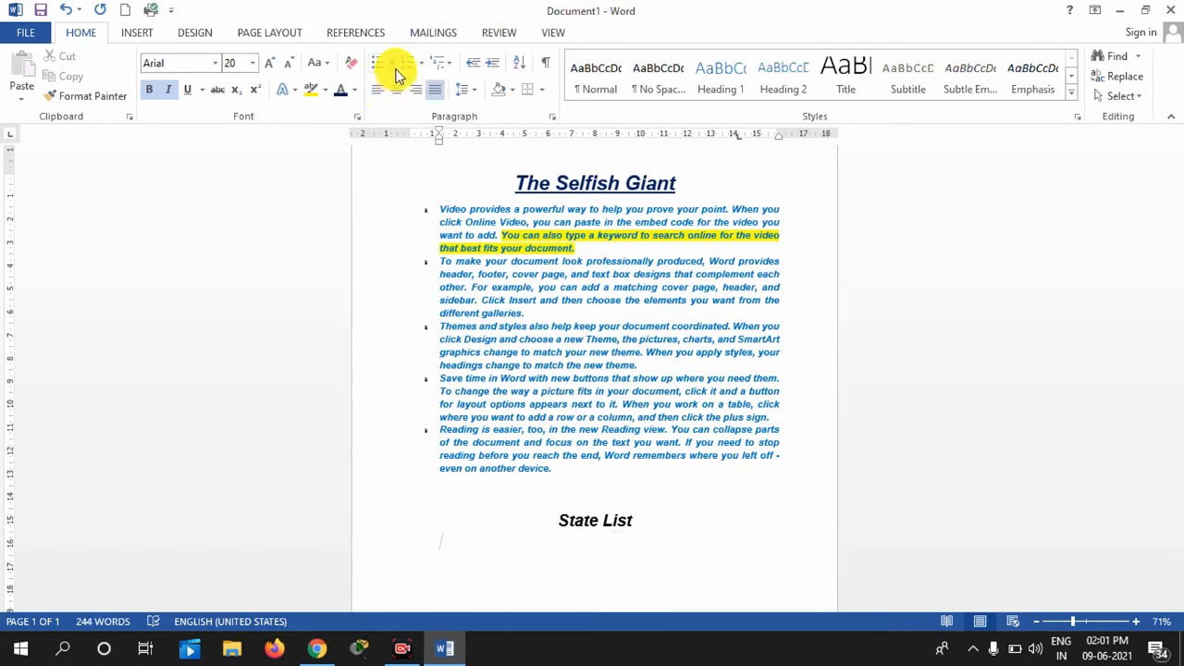
type("1")
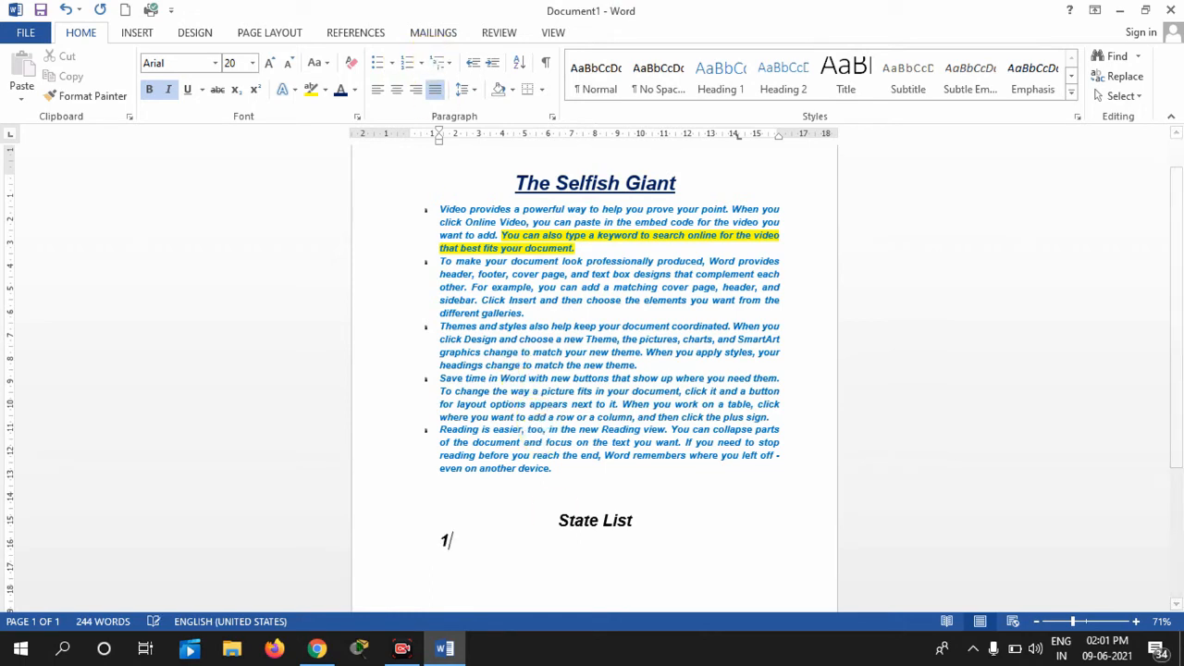
type(".")
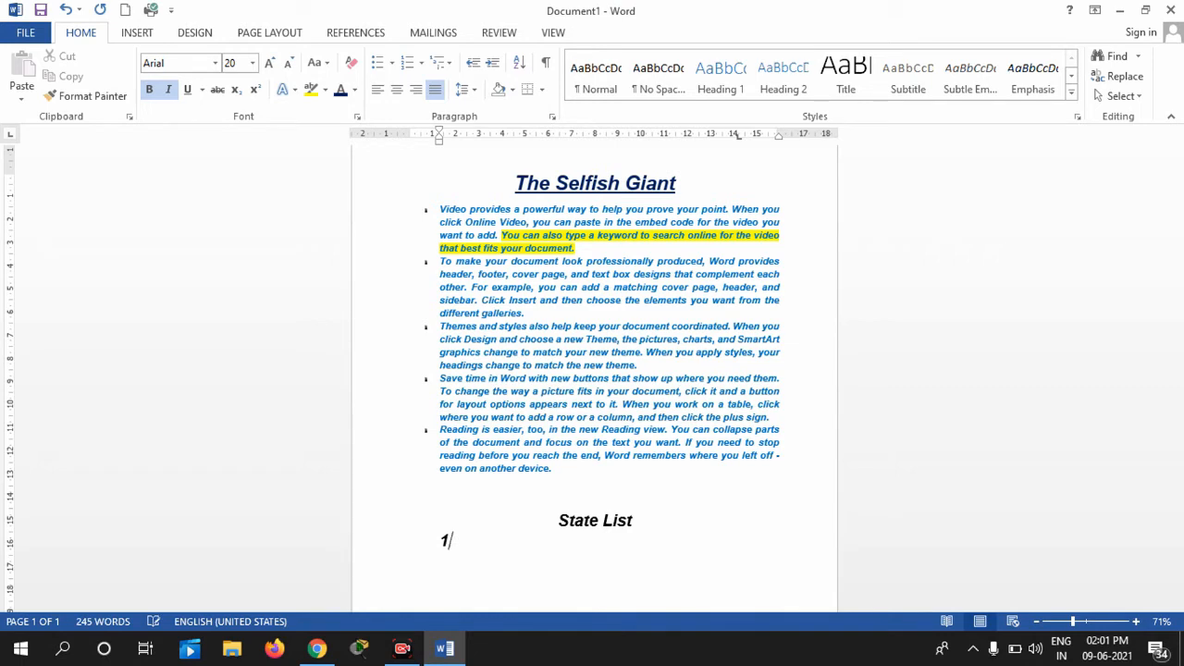
type(")")
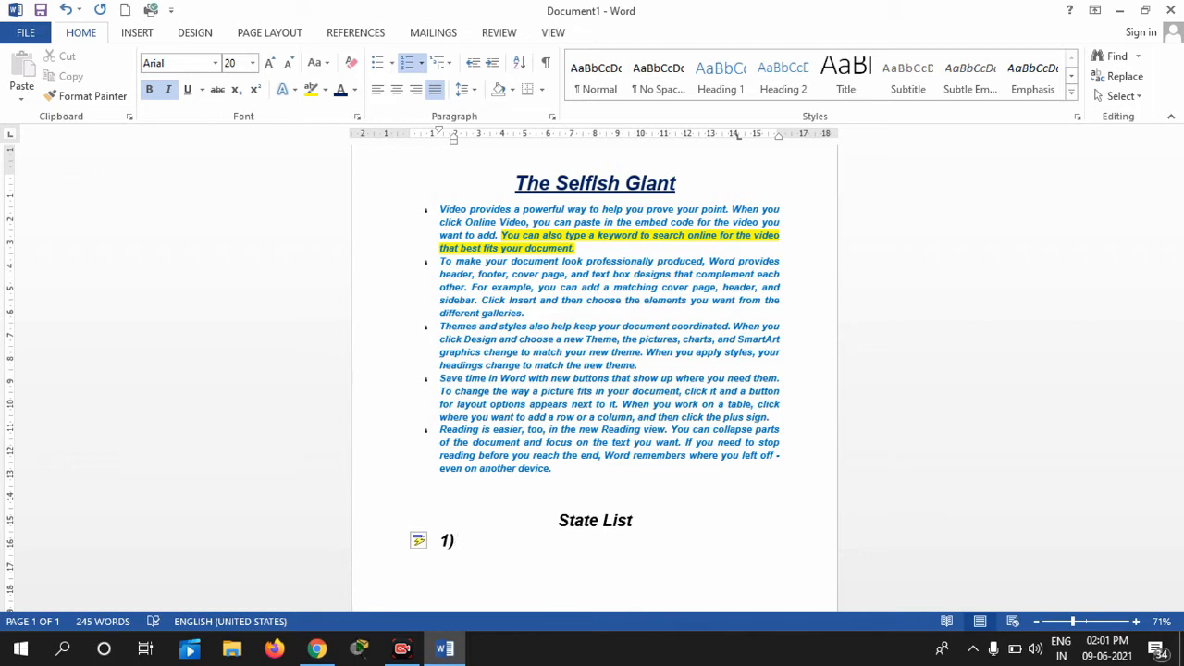
type(" Assam")
Add Andhra Pradesh, 3)Bihar, 4)Goa and 5)Gujrat as the next items, starting '6)'
key("Return")
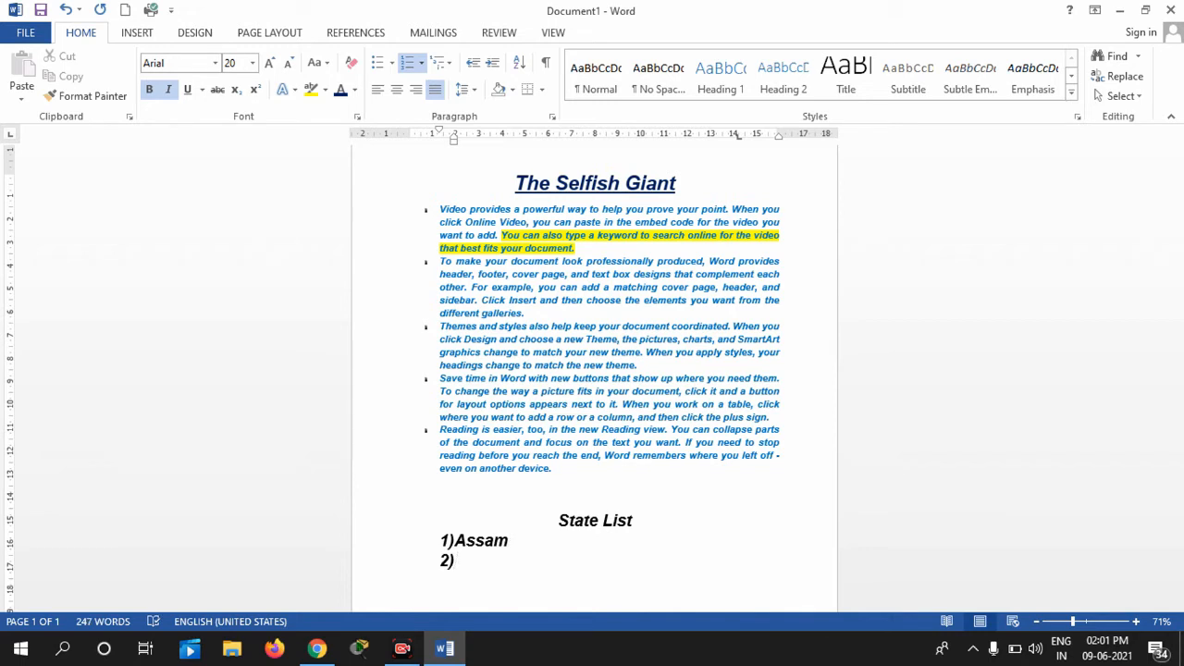
type("Andhra Prades")
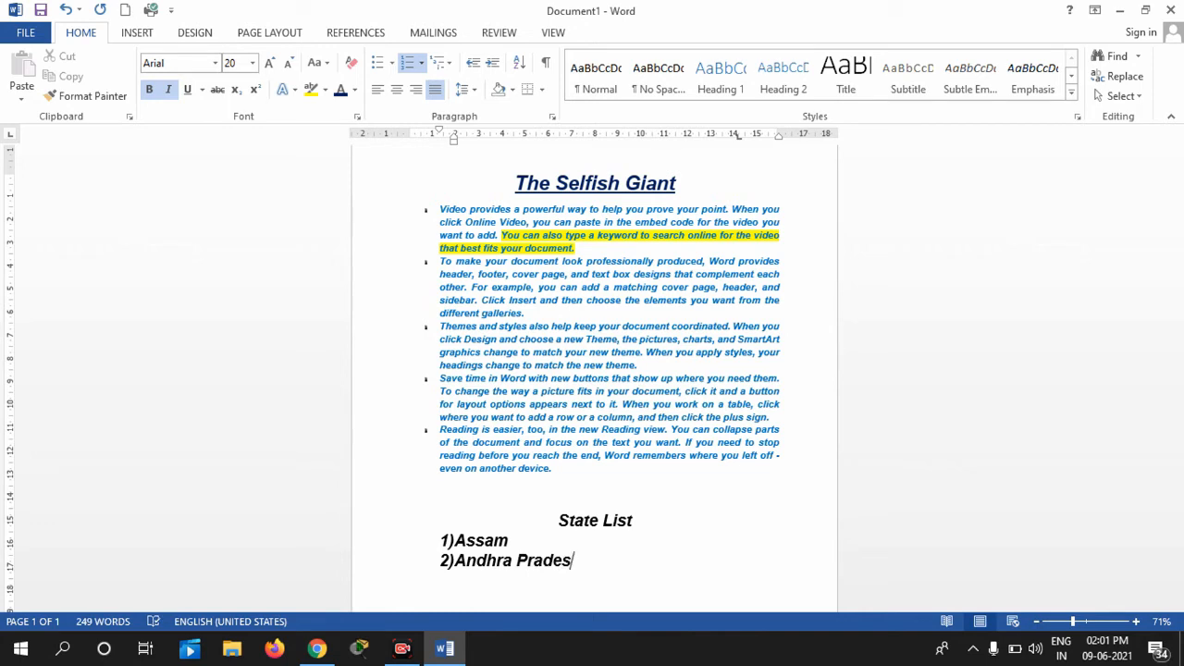
type("h")
key("Return")
type("3)Bihar")
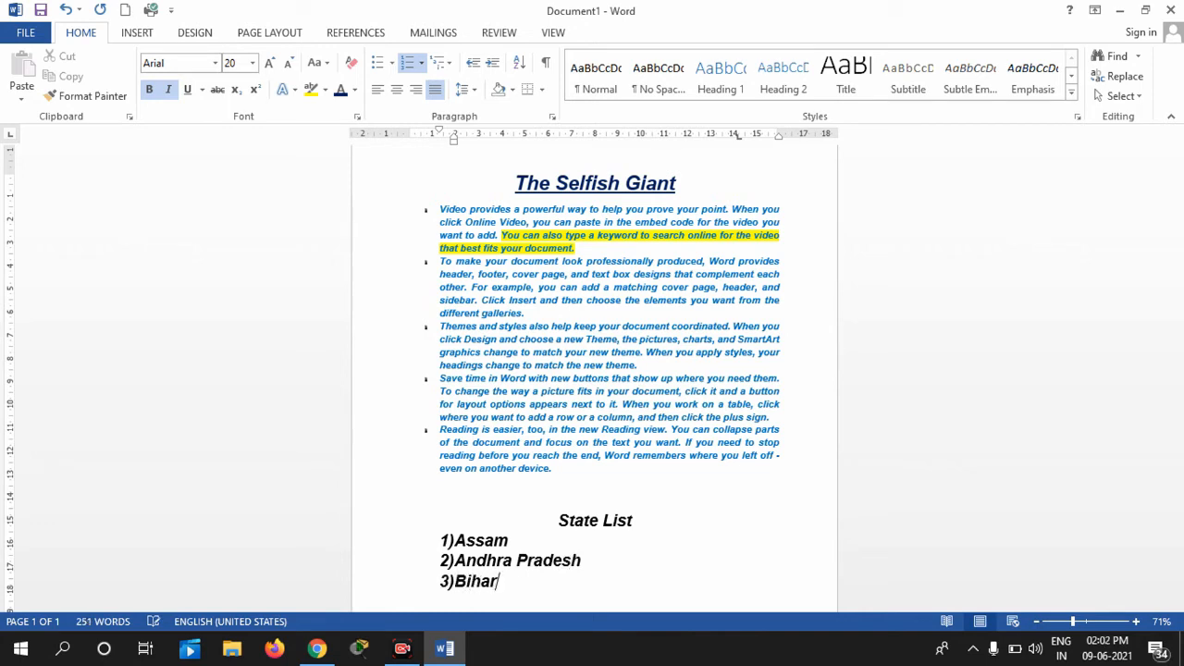
key("Return")
type("4)Goa")
key("Return")
type("5)")
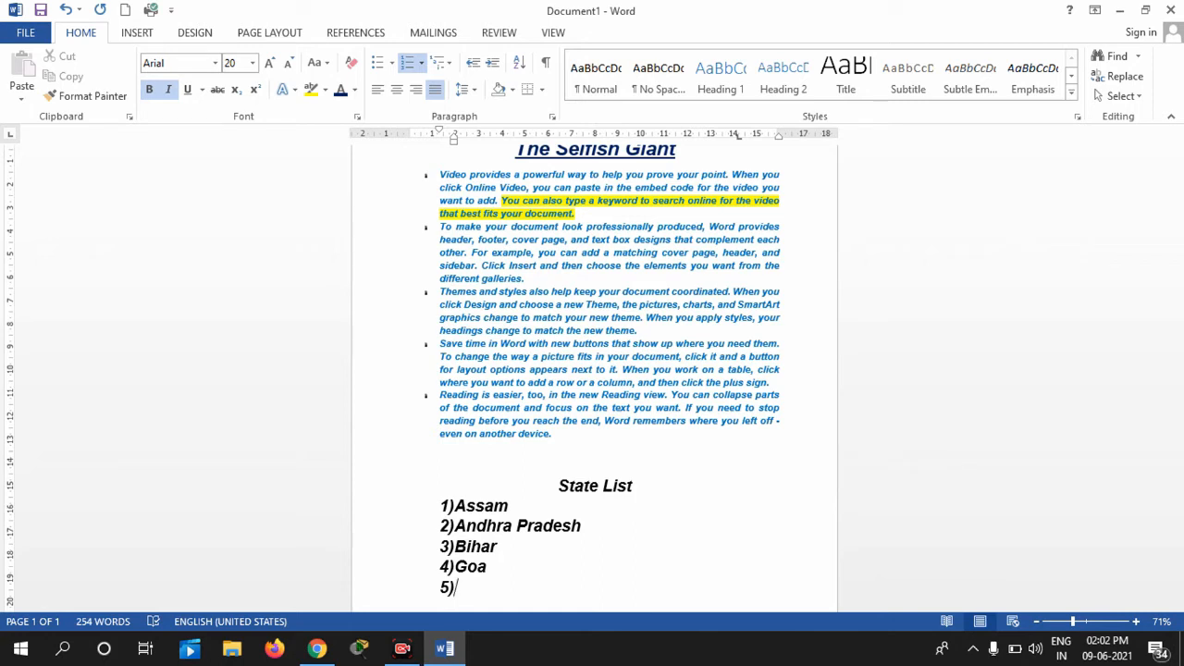
type("Gujrat")
key("Return")
type("6)")
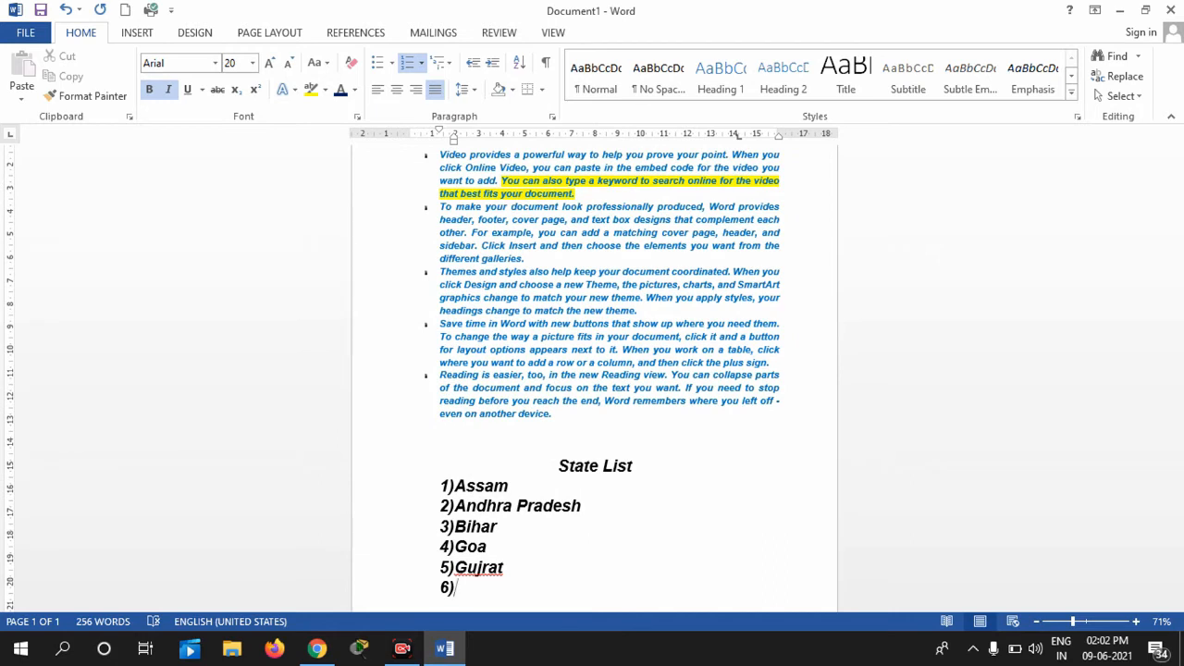
Delete the numbered states and the trial A. lettered entries, leaving an empty line under State List
left_click_drag(476, 593, 353, 495)
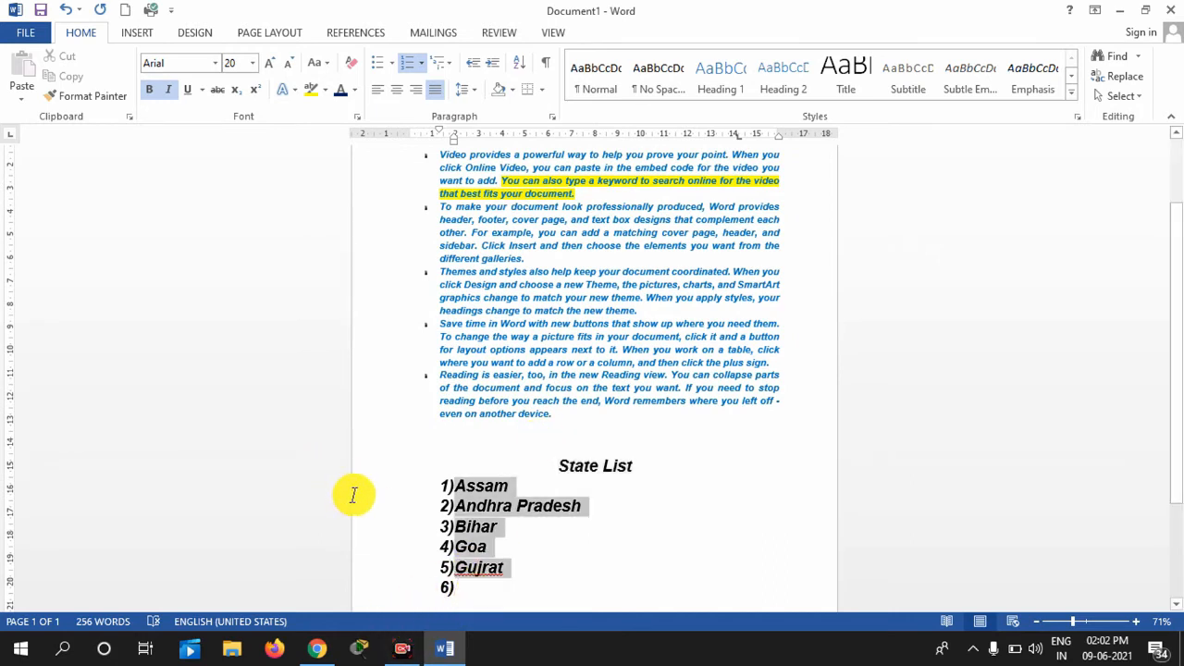
key("BackSpace")
key("BackSpace")
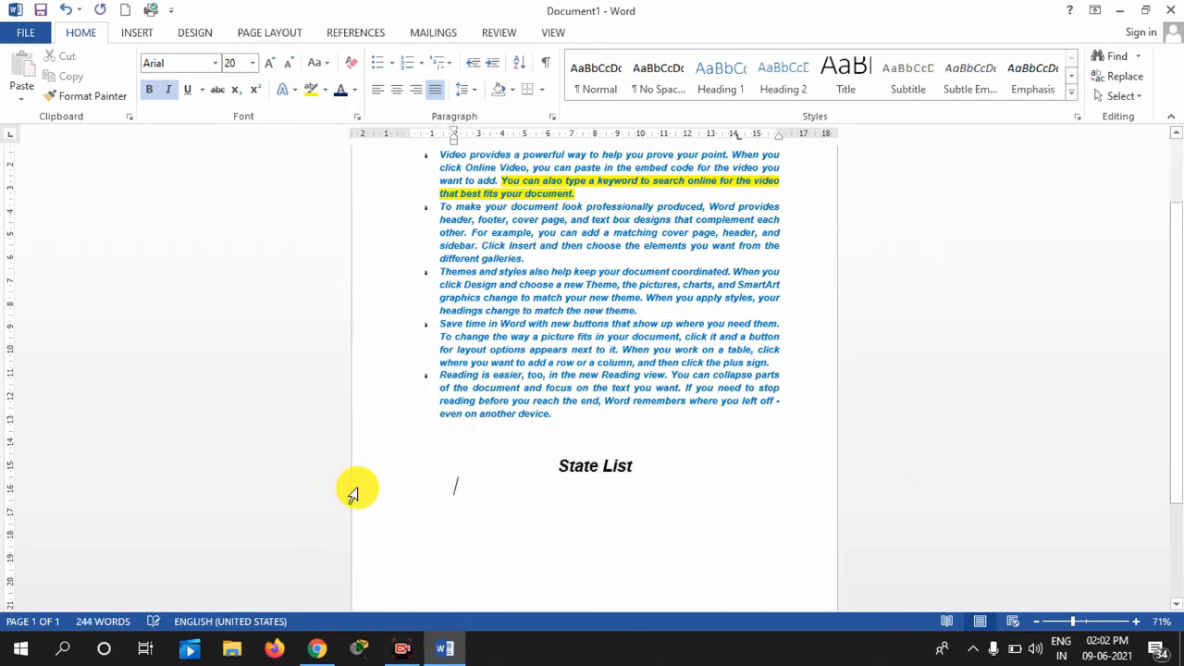
type("A. sdgjasd")
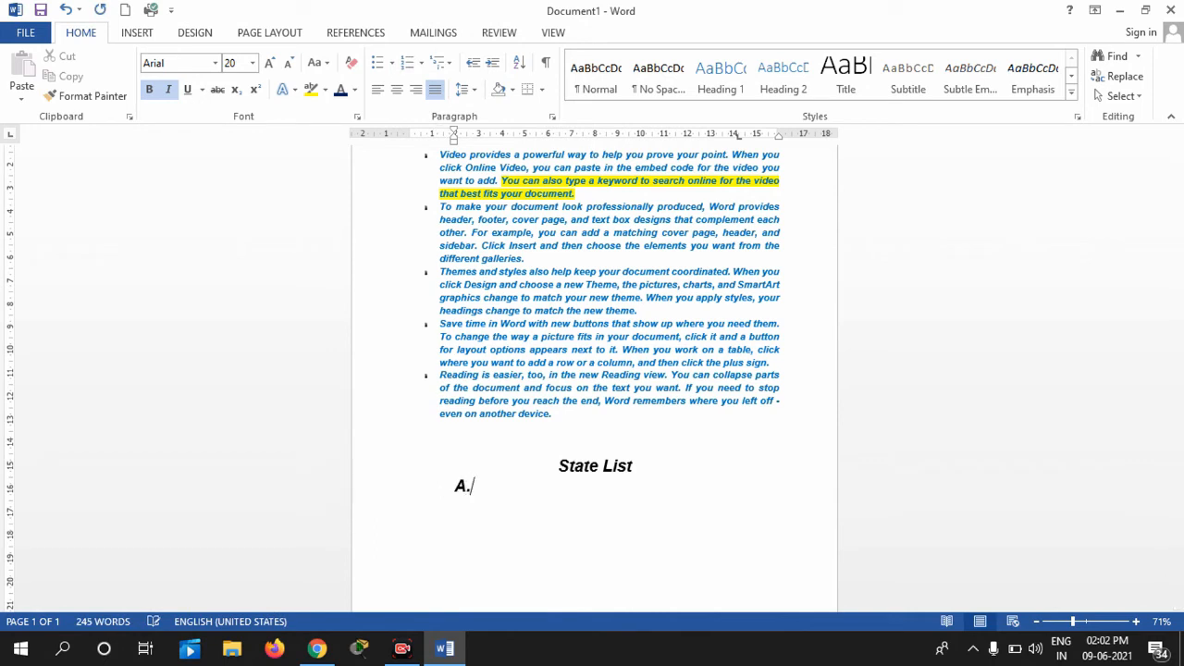
key("Return")
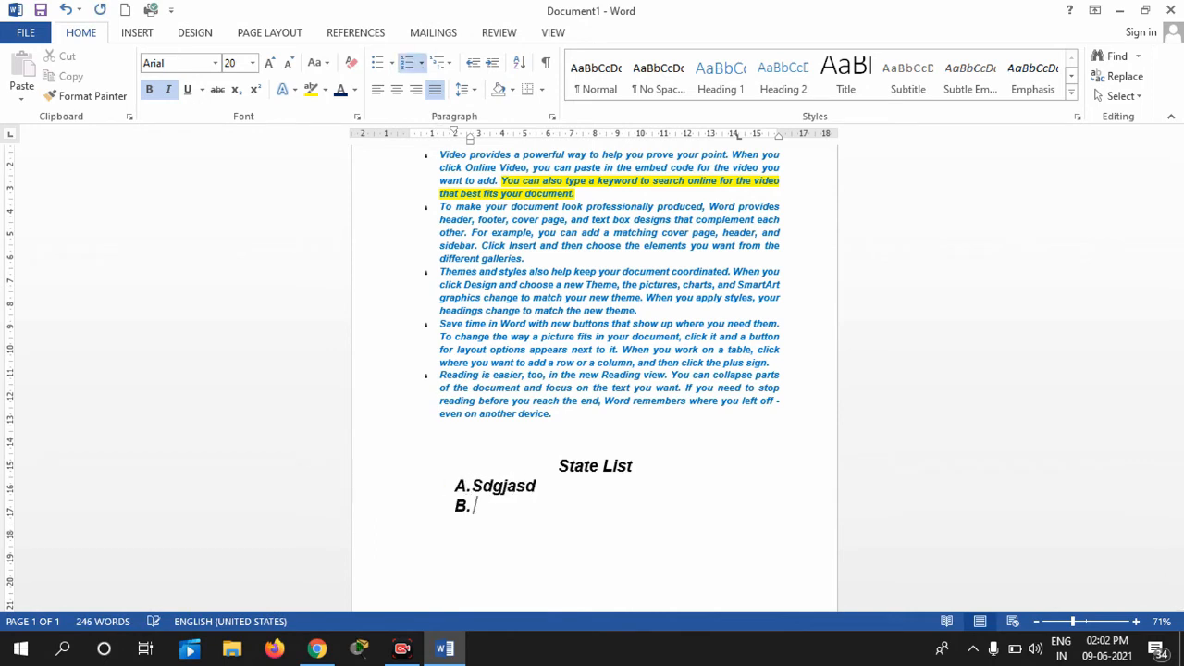
type("sdzbvkjs")
key("Return")
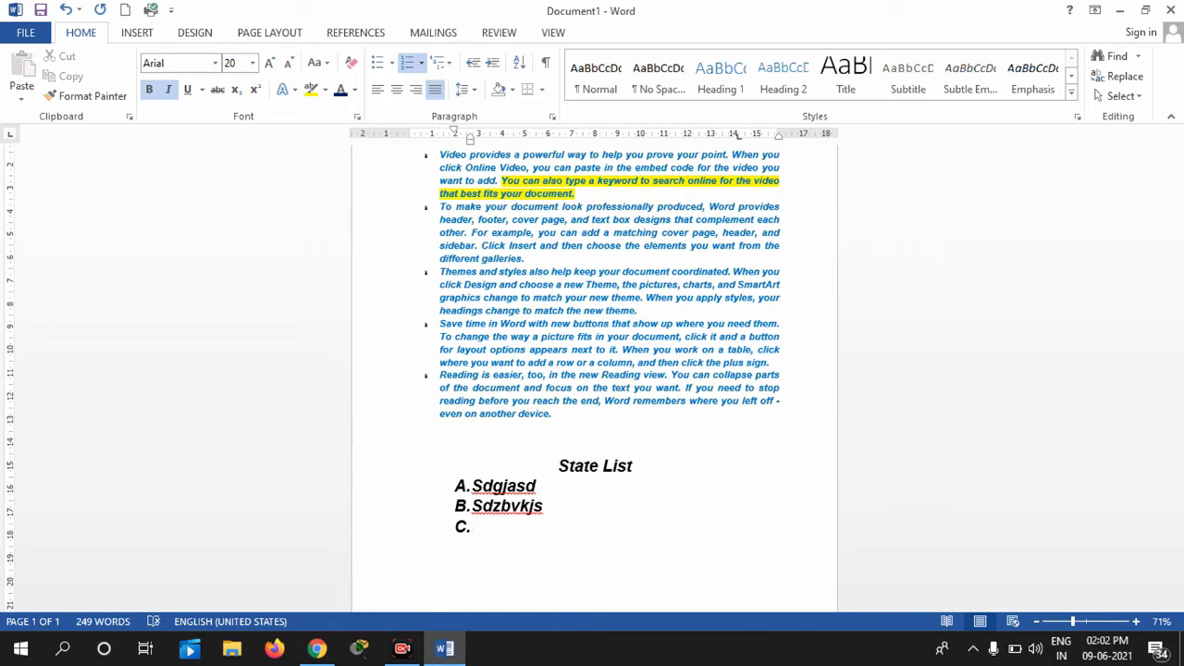
left_click_drag(491, 520, 449, 484)
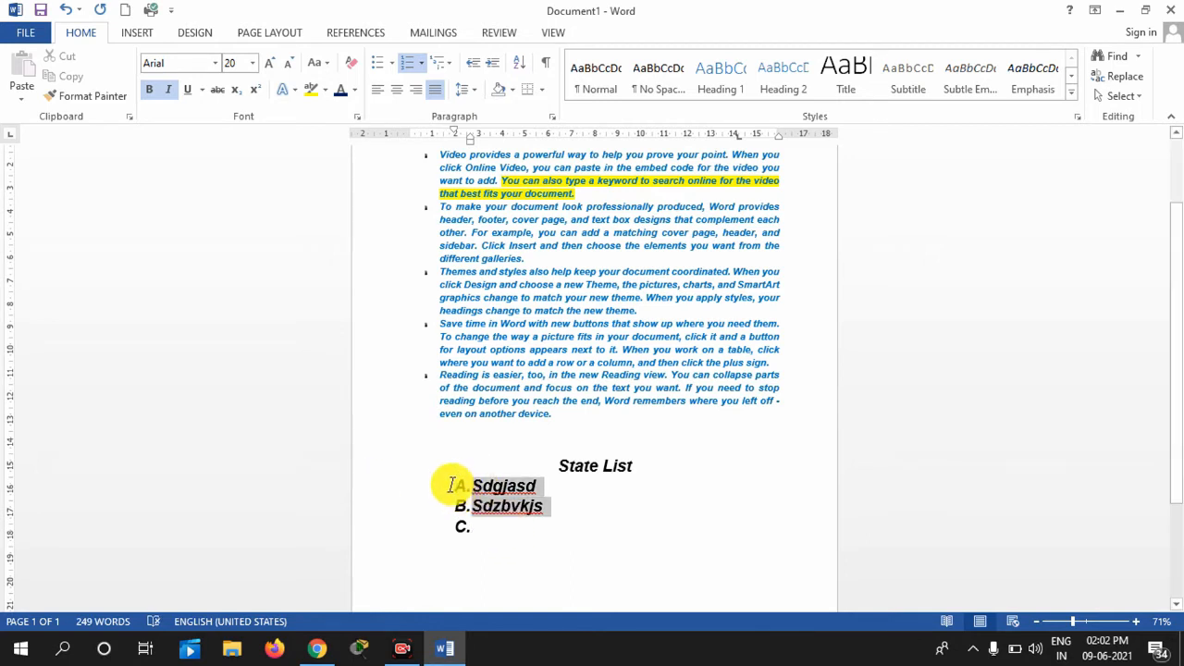
key("BackSpace")
key("BackSpace")
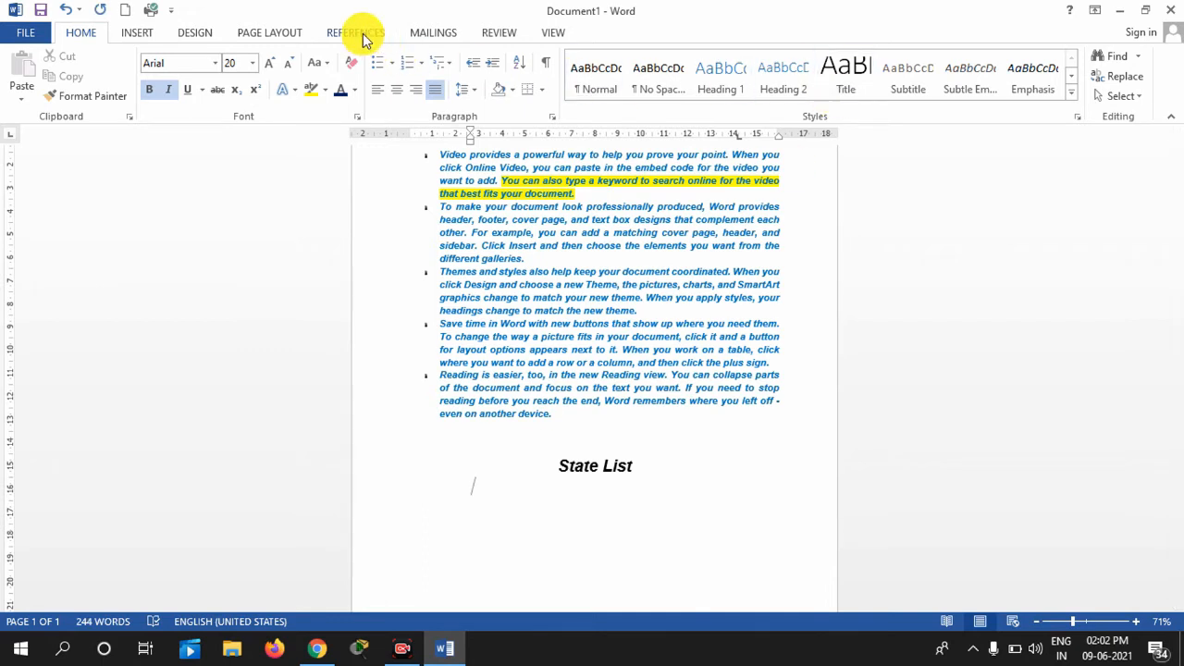
left_click(421, 65)
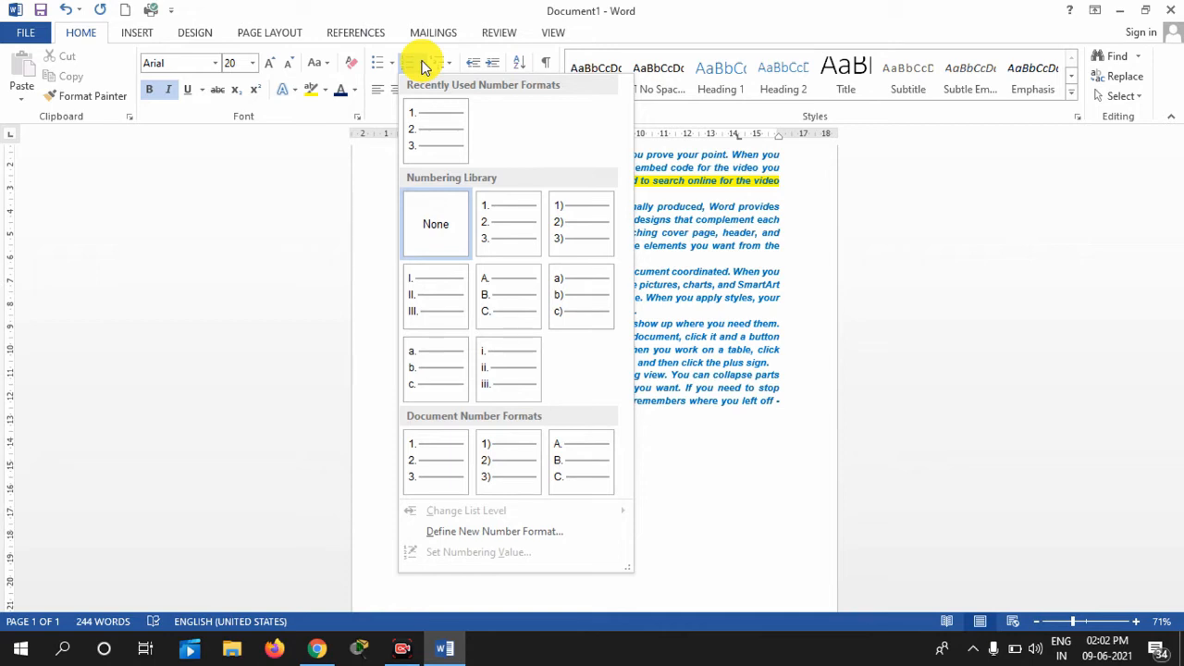
Apply the Current List multilevel style so the line under State List starts with 'i.'
left_click(450, 65)
left_click(450, 65)
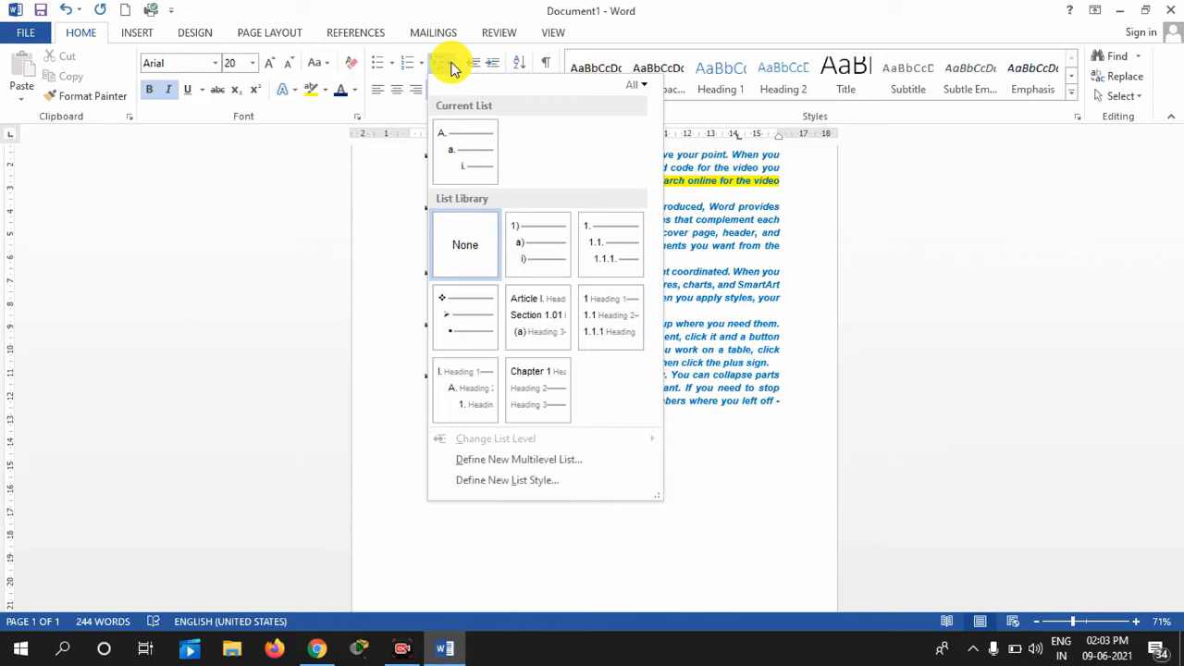
left_click(709, 458)
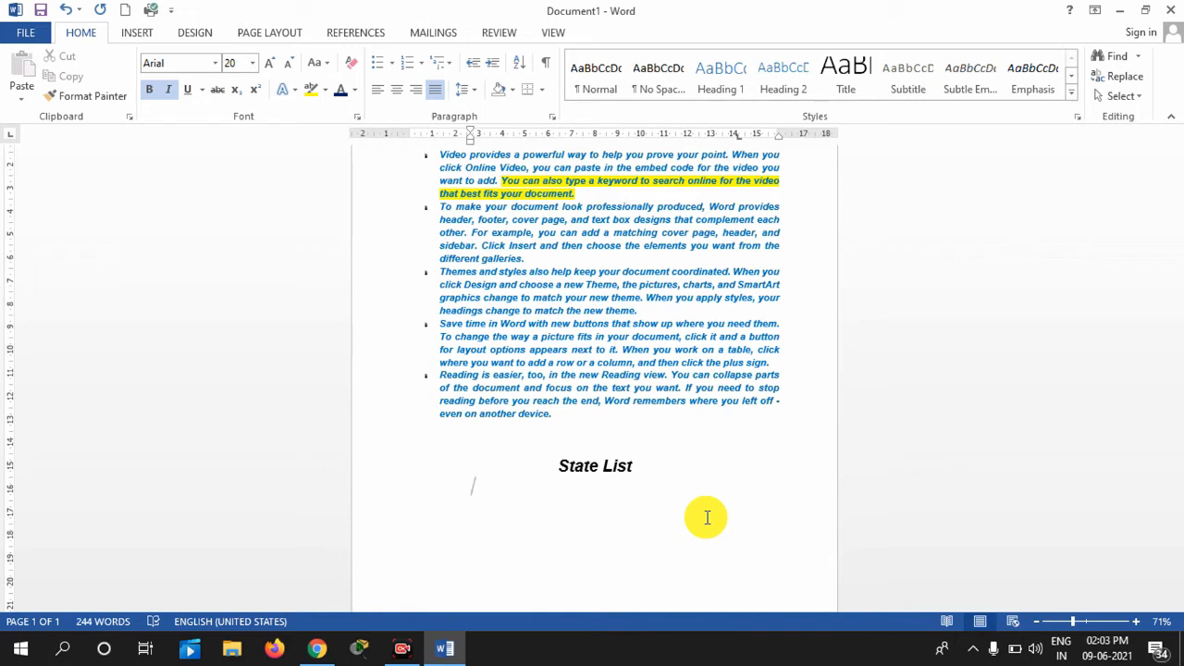
left_click(452, 64)
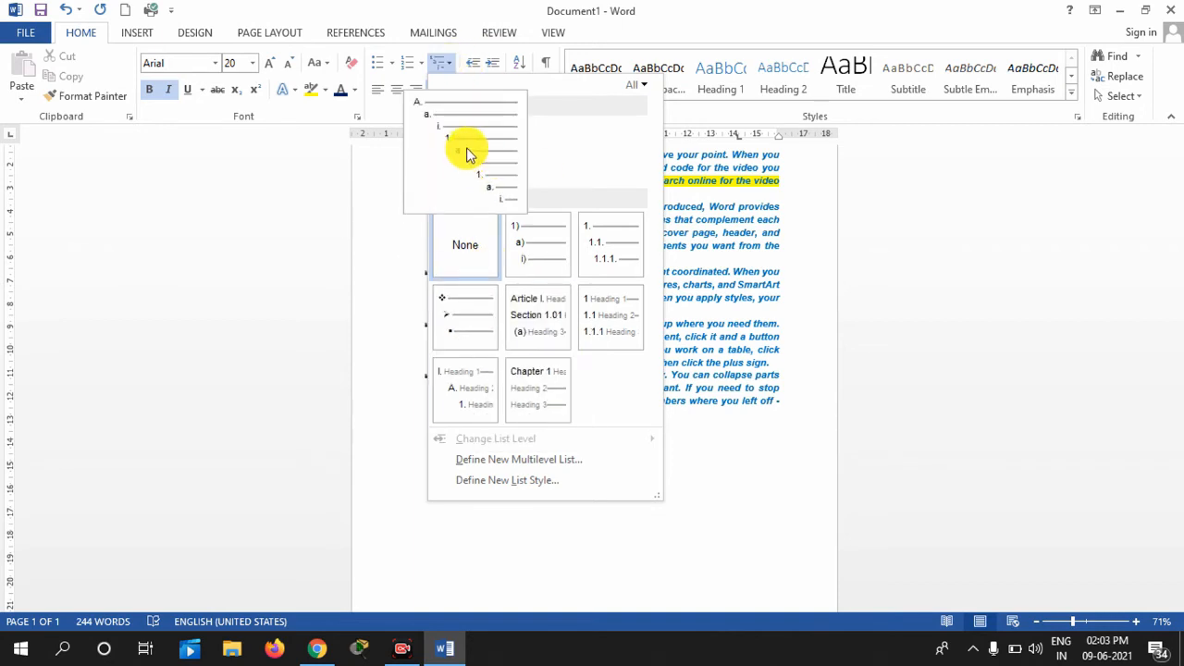
mouse_move(441, 132)
left_click(461, 146)
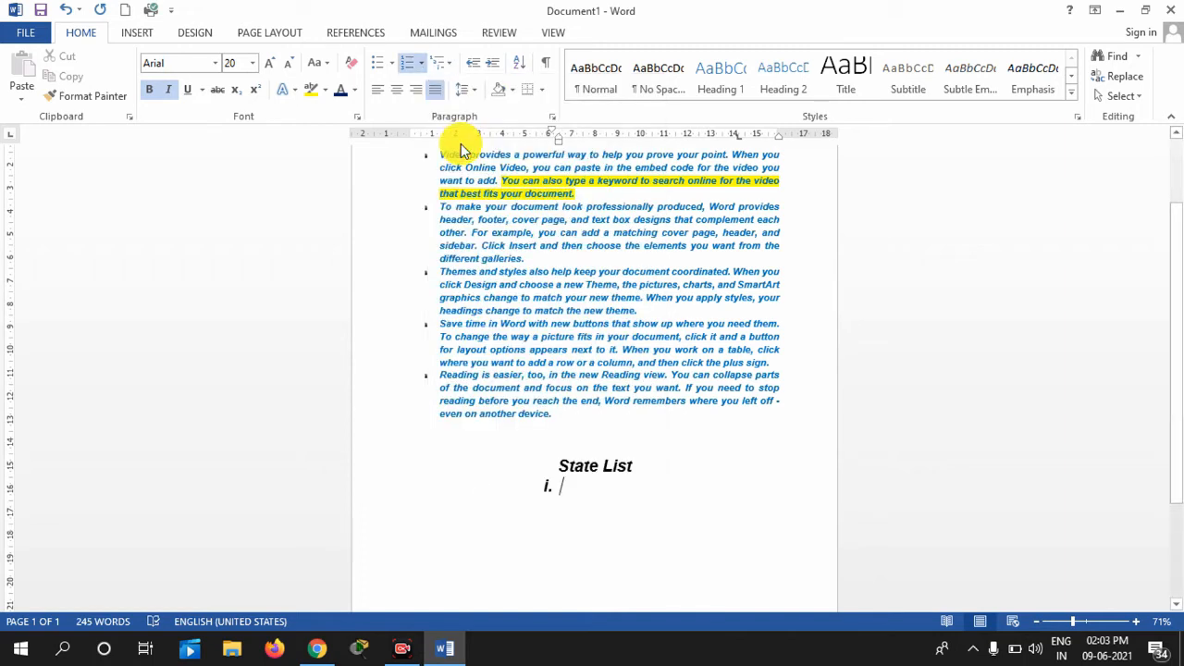
Enter 'Assam' as item i. with sub-items Silchar and Guwahati
type("Assa")
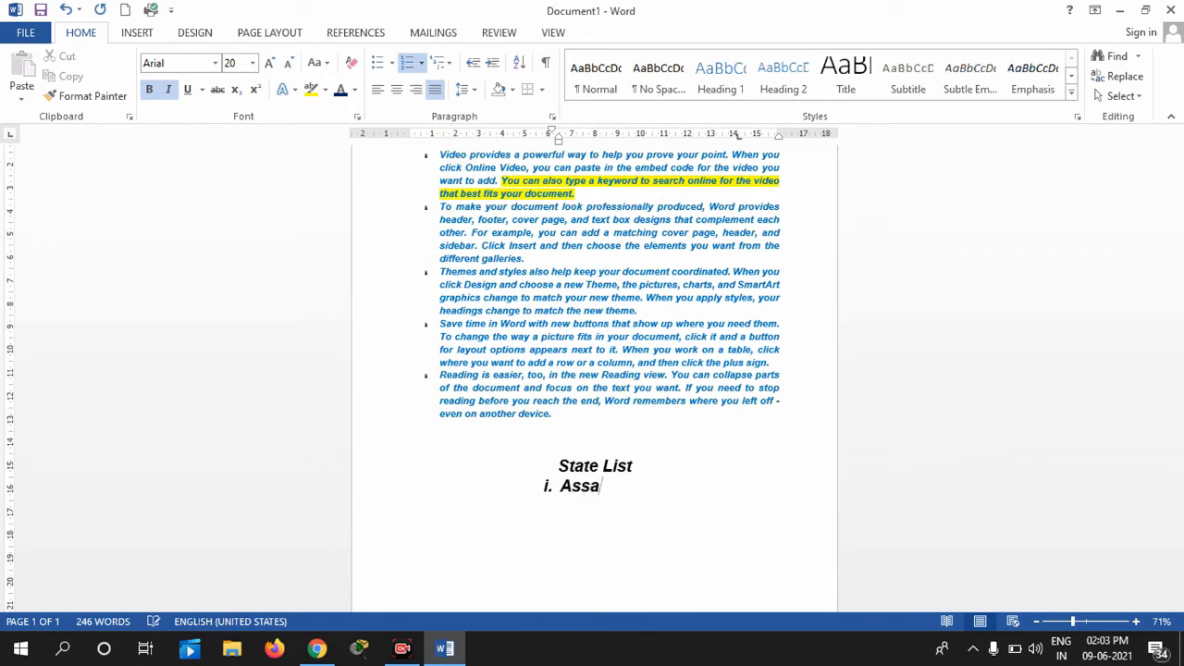
type("m")
key("Return")
key("Tab")
type("Silchar")
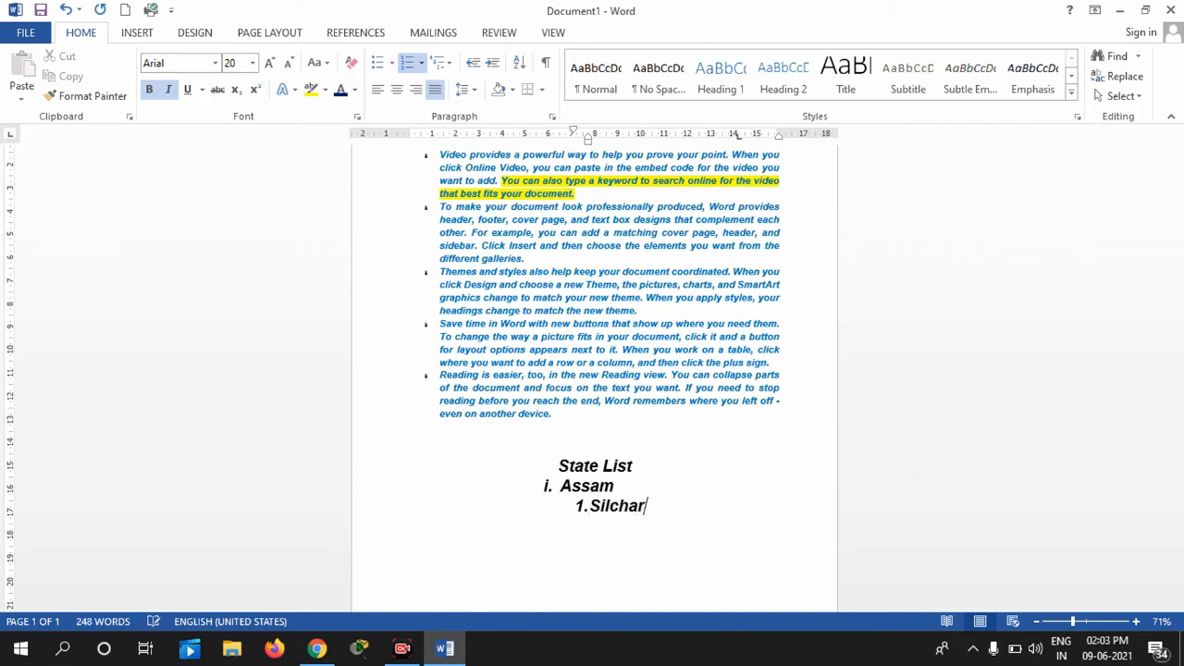
key("Return")
type("Guwahati")
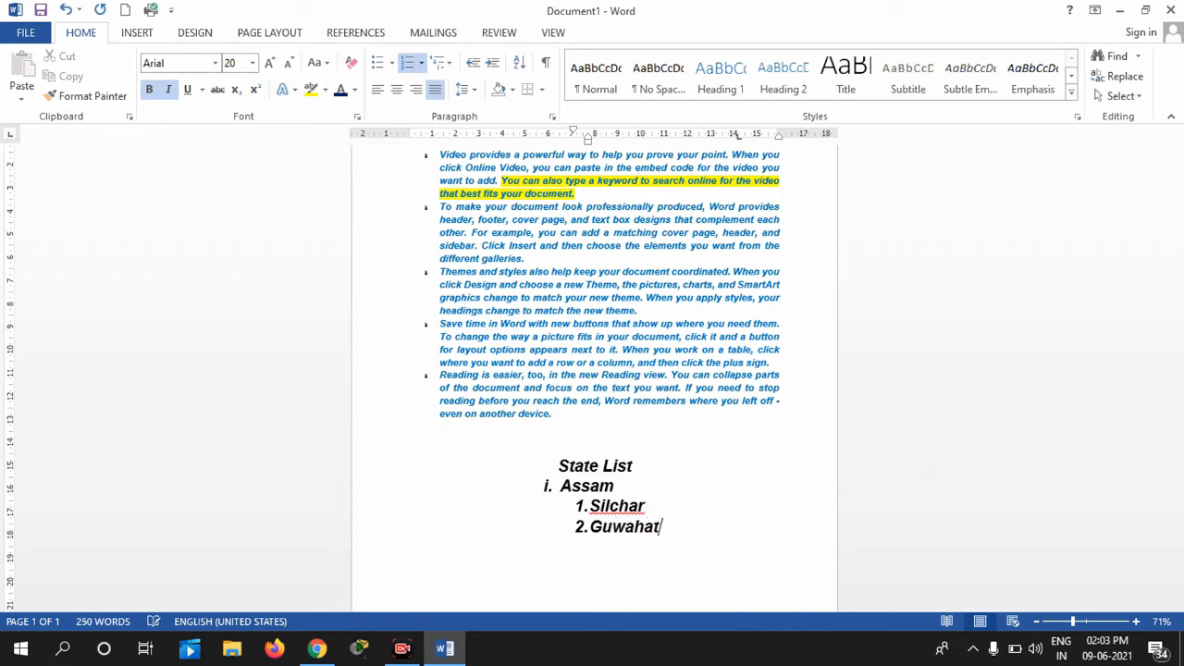
key("Return")
Add 'West Bengal' as the second top-level item and start an indented sub-item under it
key("shift+Tab")
key("Tab")
key("shift+Tab")
type("West Bengal")
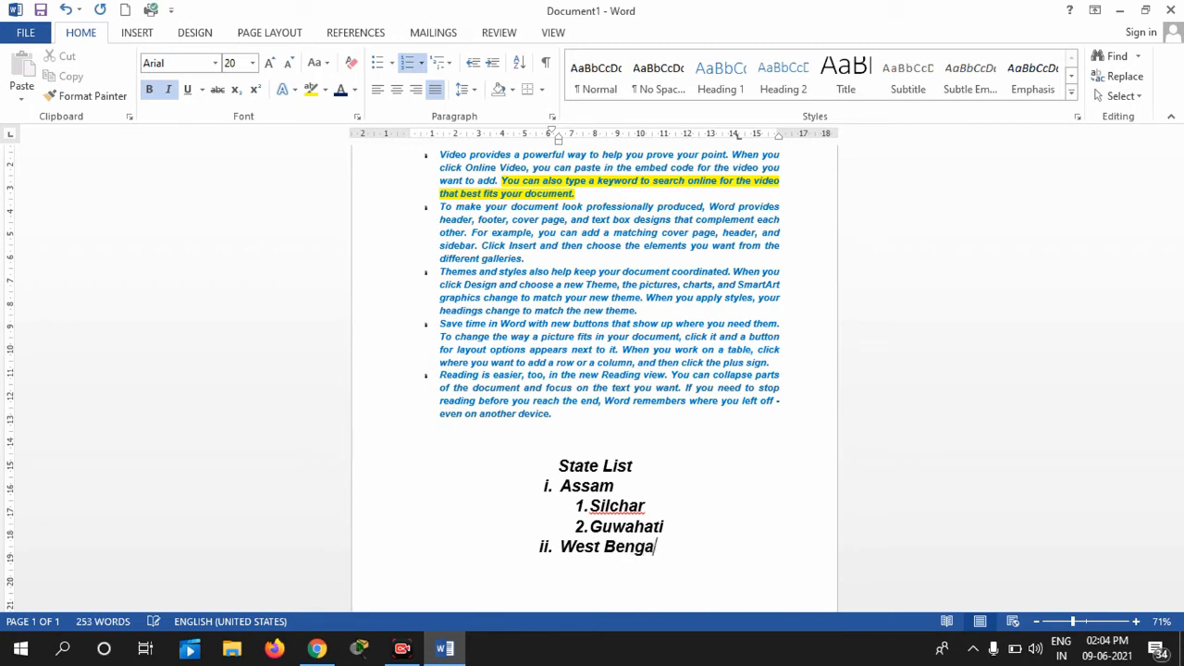
key("Return")
key("Tab")
type("Kolkar")
key("BackSpace")
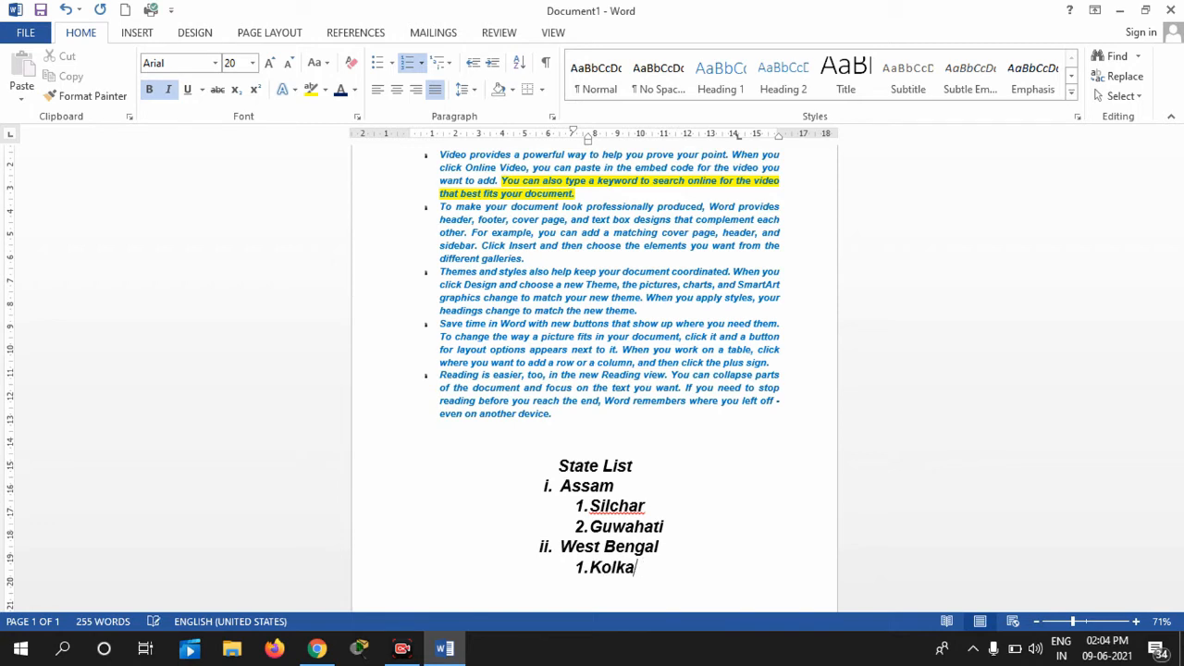
type("ta")
key("Return")
key("Tab")
type("Beh")
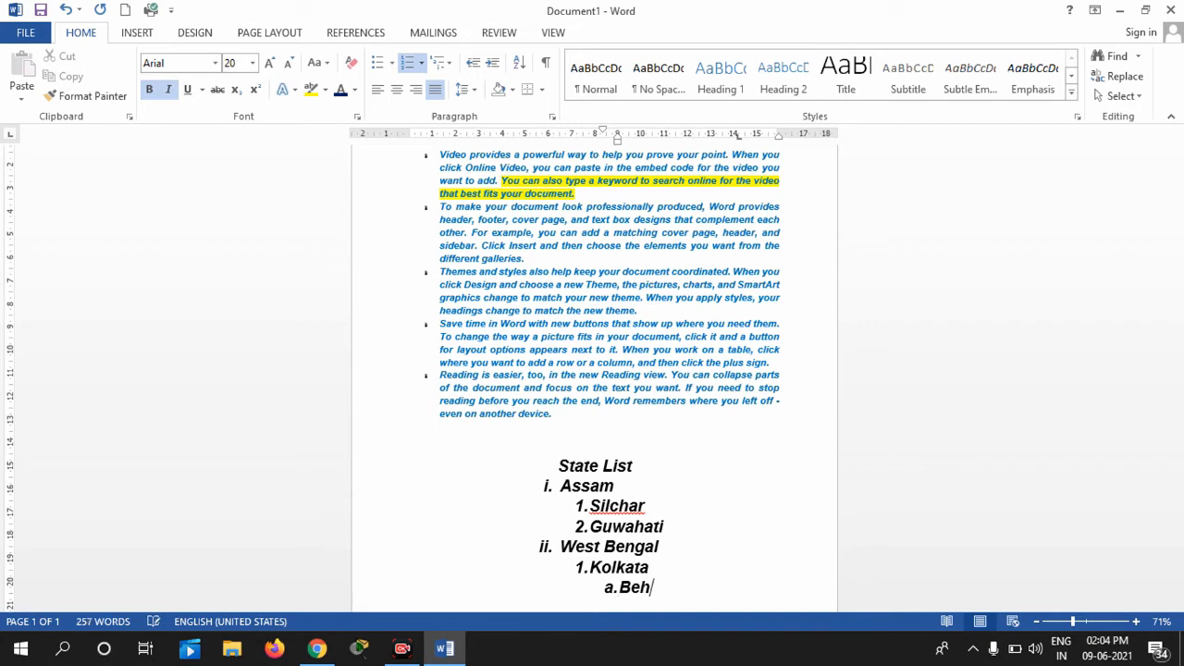
type("ala")
key("Return")
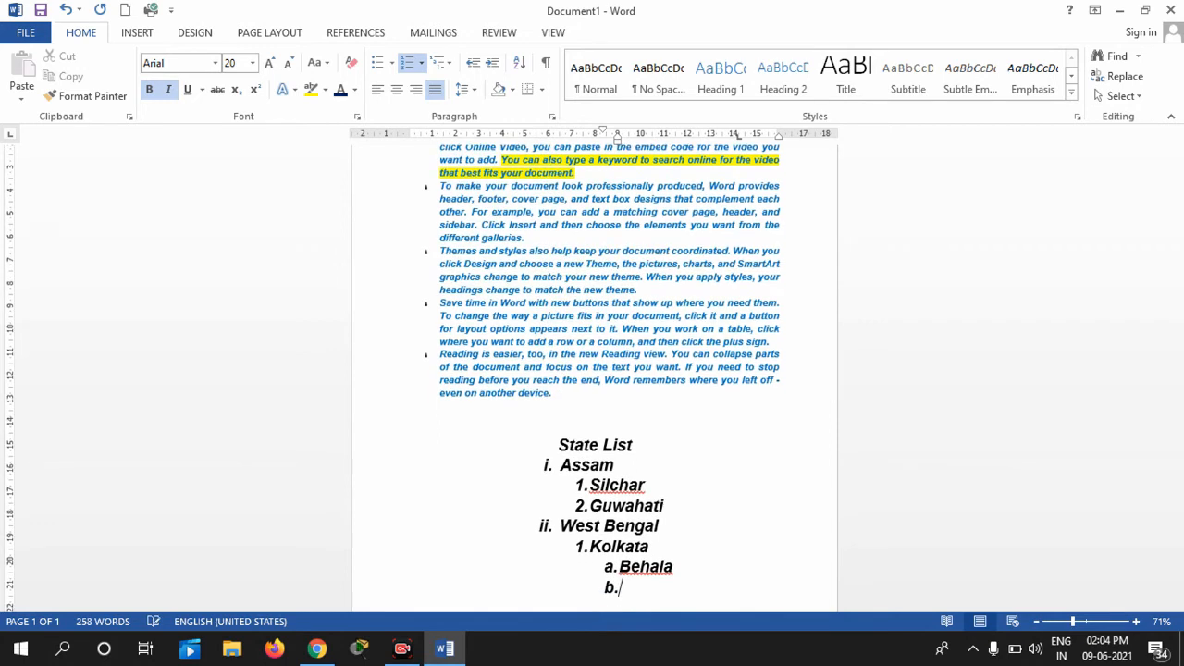
type("Thakurpukur")
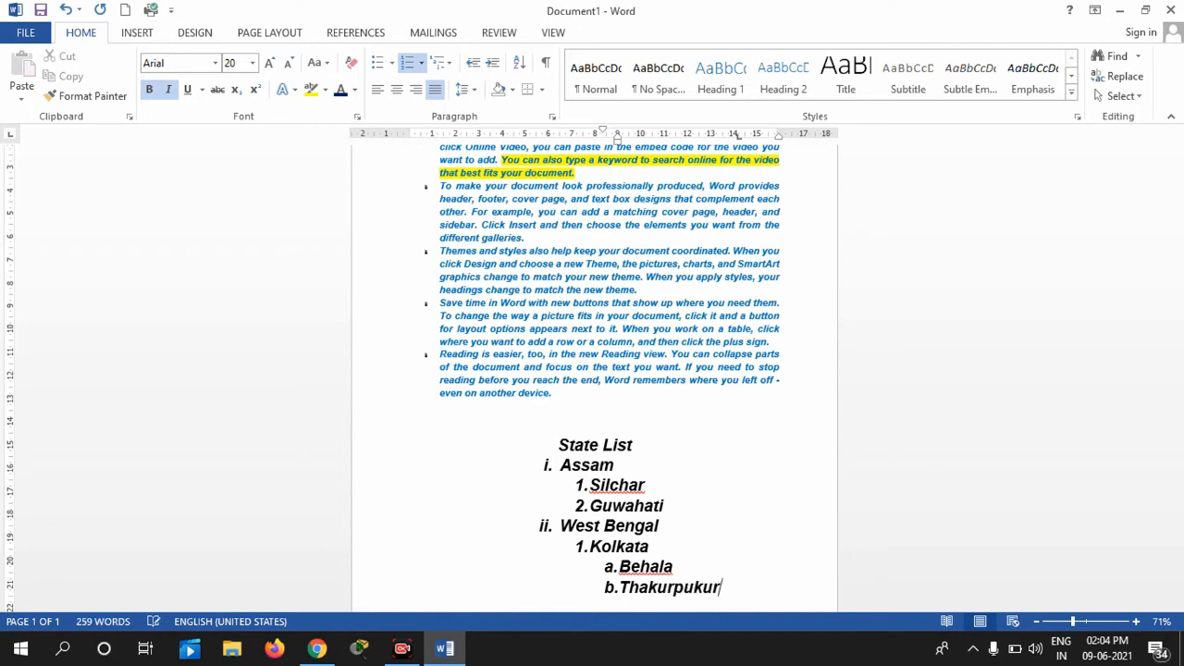
key("Return")
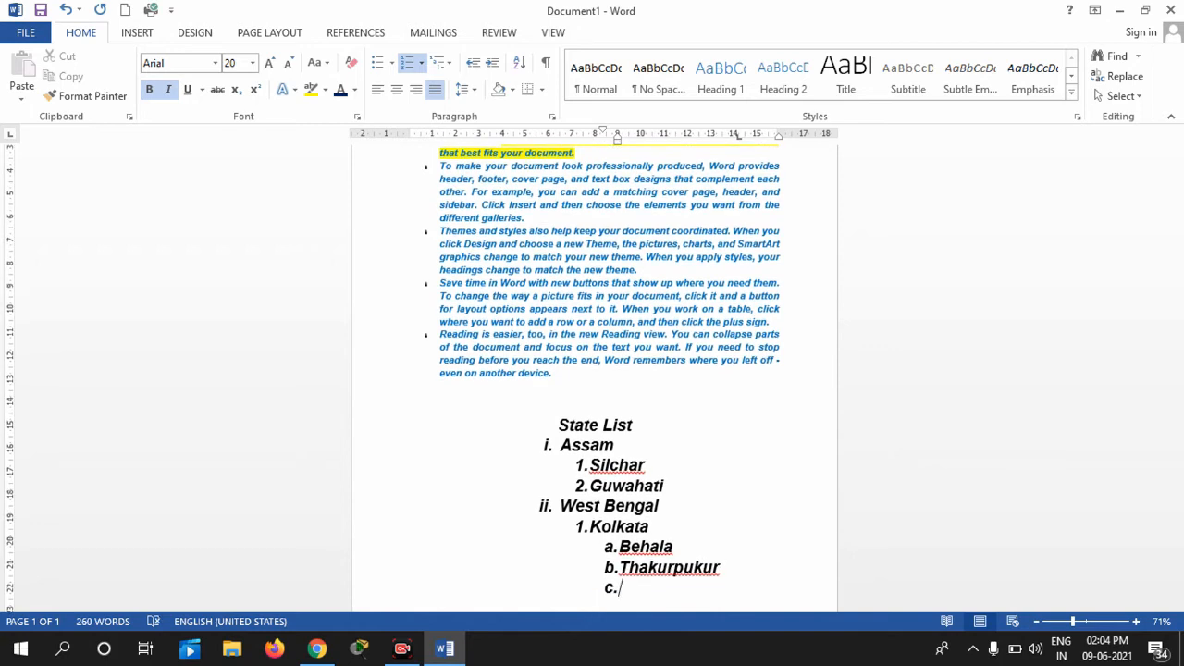
key("shift+Tab")
type("Durg")
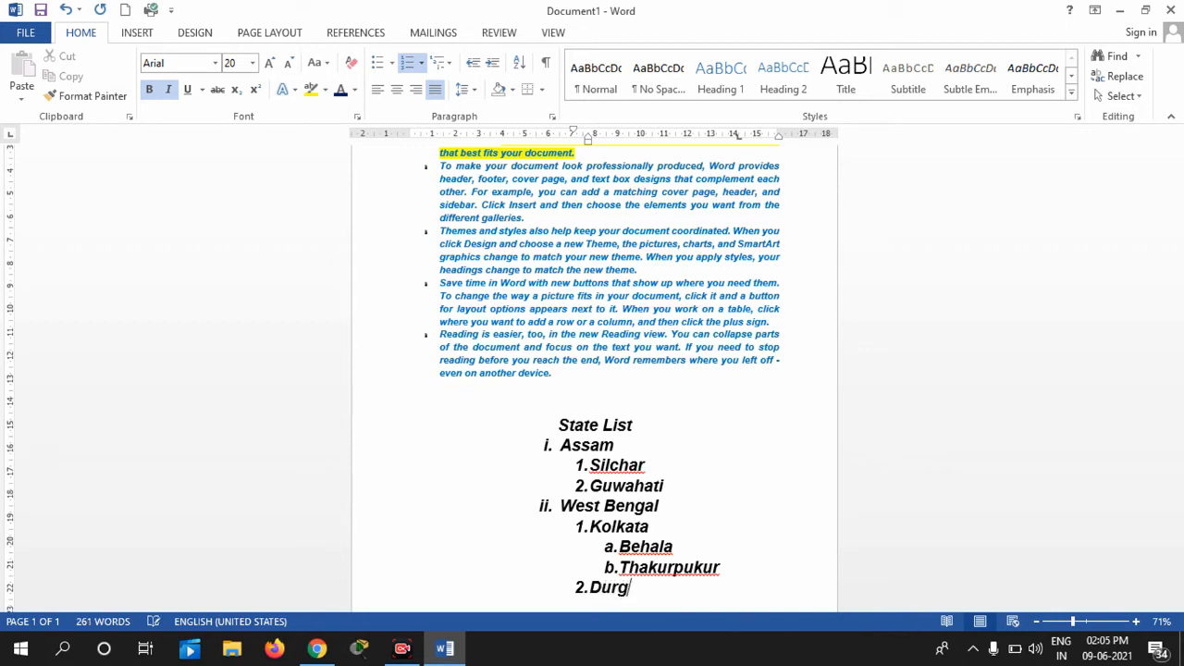
type("apur")
key("Return")
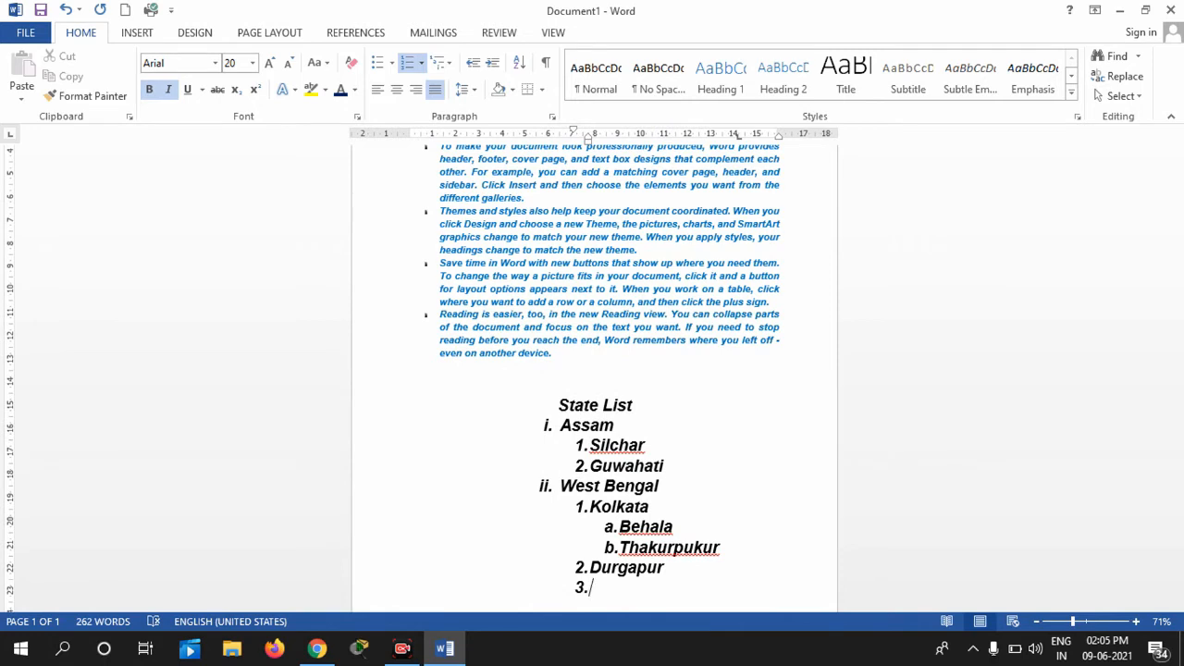
left_click(452, 72)
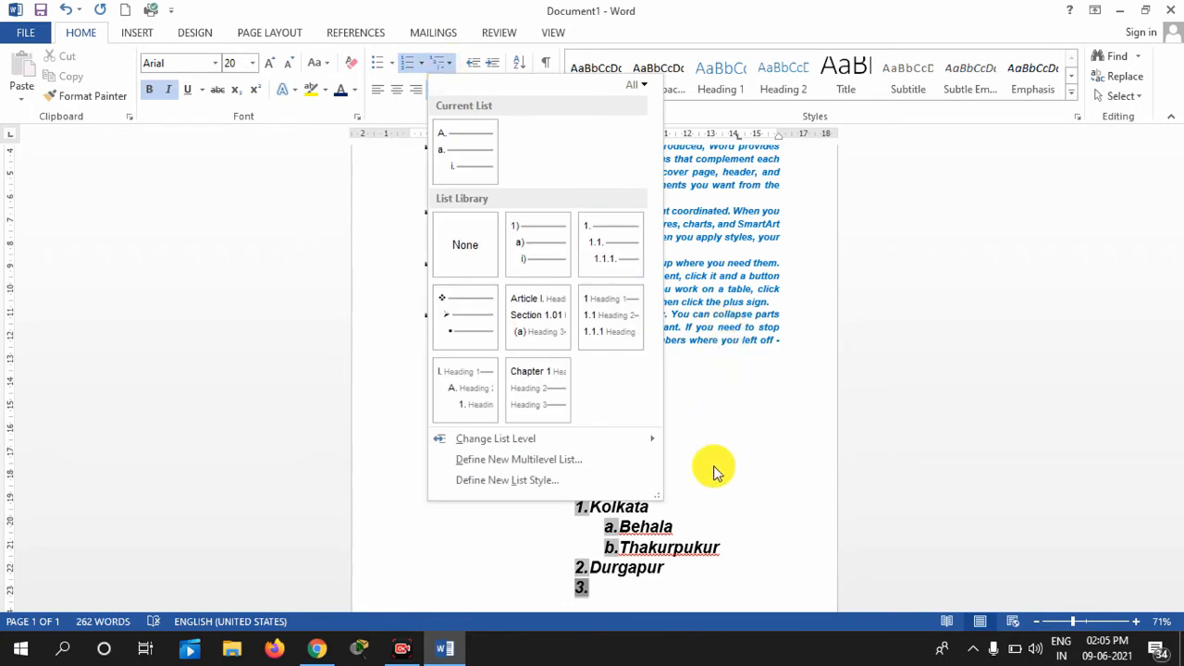
left_click(808, 603)
left_click_drag(1168, 436, 1180, 231)
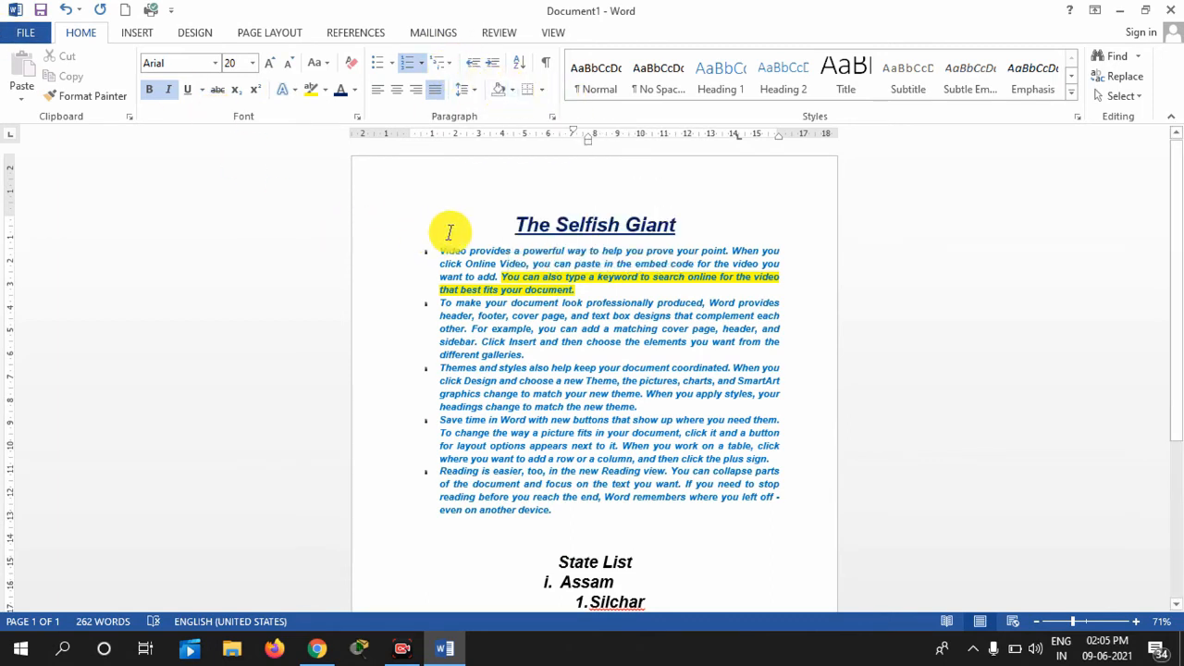
Shade the title through the last paragraph dark blue and zoom the page to 98%
left_click_drag(428, 212, 781, 511)
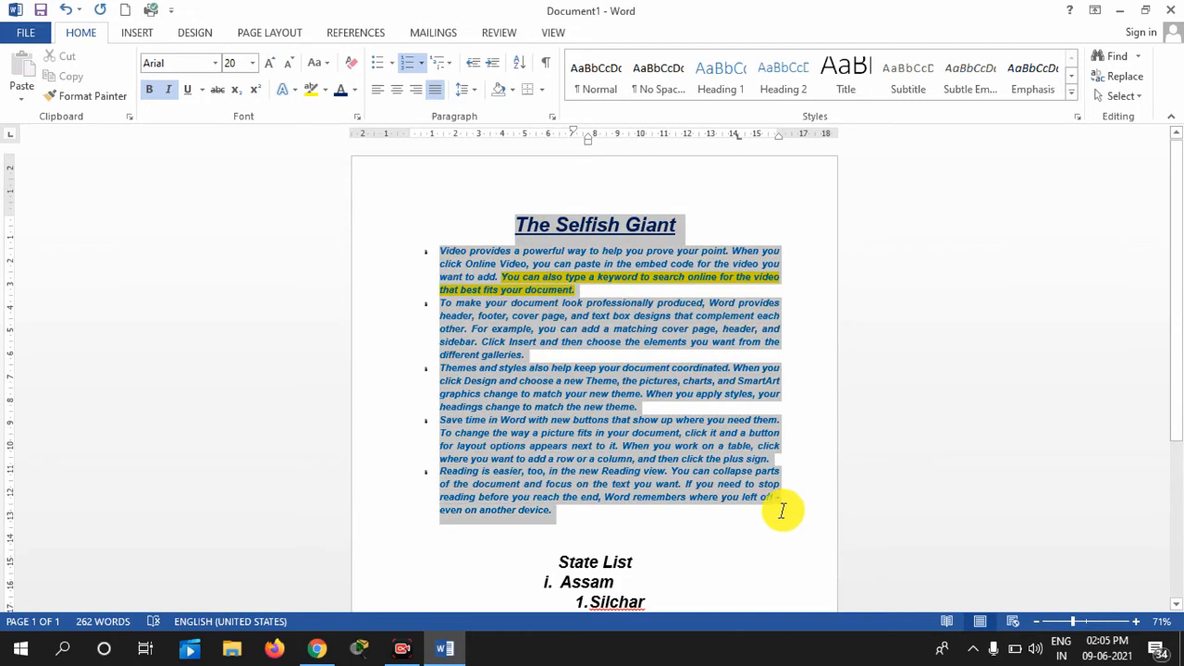
left_click(513, 89)
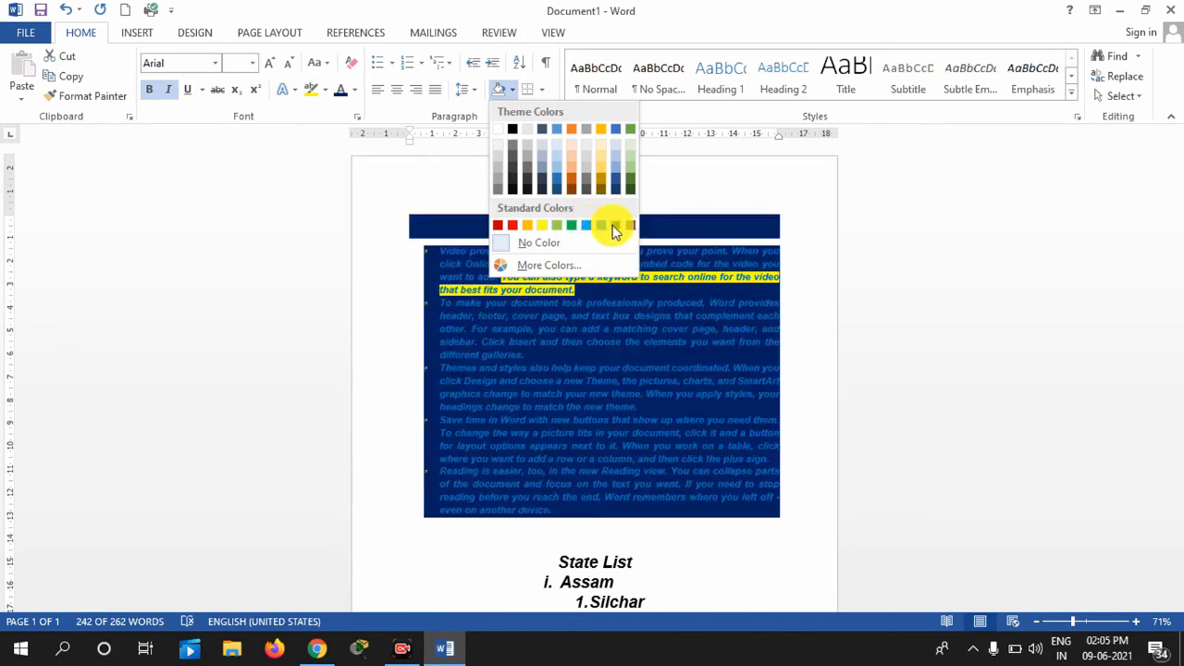
left_click(614, 225)
left_click(1088, 627)
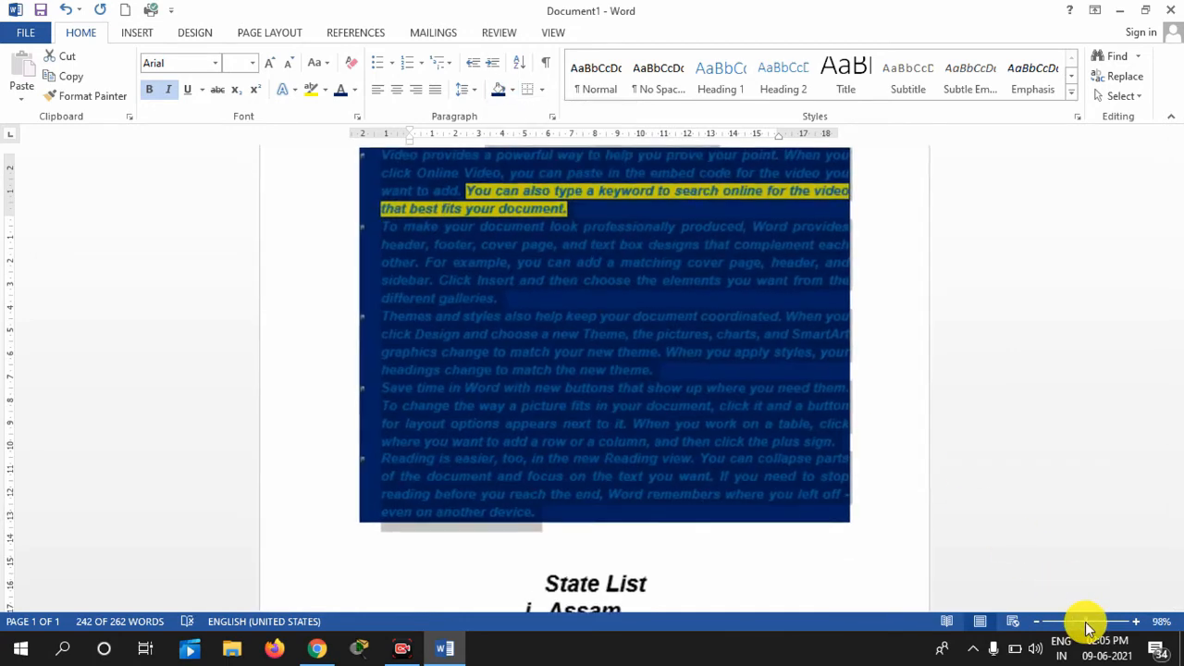
left_click_drag(1177, 288, 1172, 164)
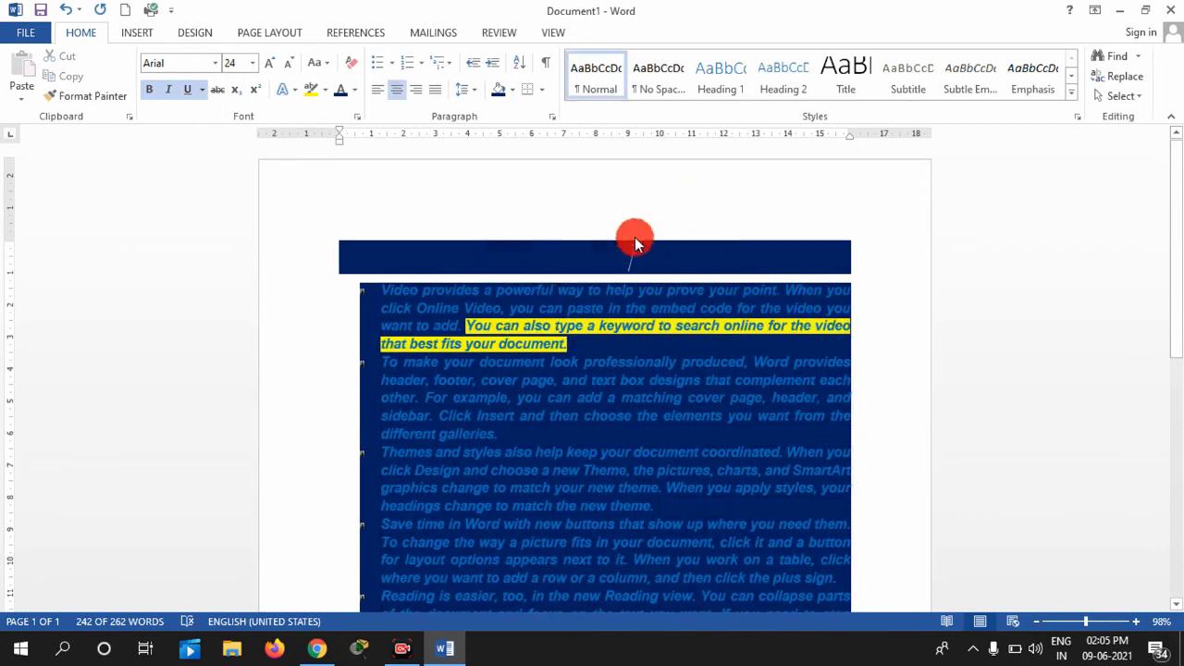
Make the selected text white, then set the paragraph shading back to No Color
left_click(471, 257)
left_click_drag(716, 274, 813, 509)
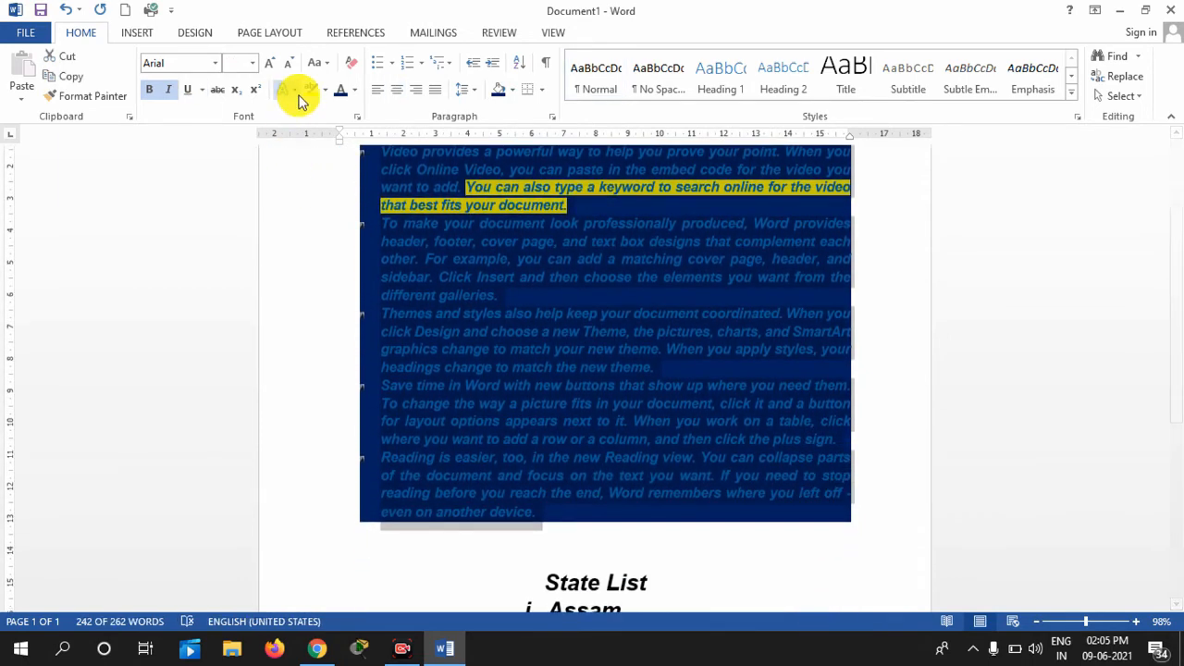
left_click(355, 90)
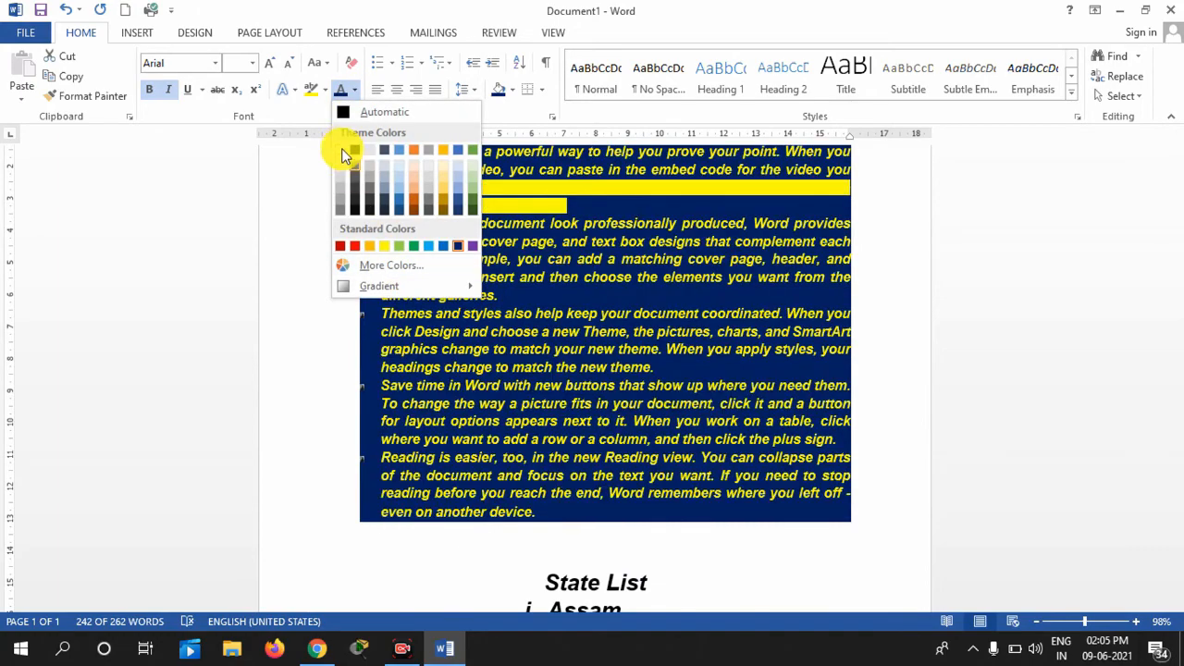
left_click(345, 150)
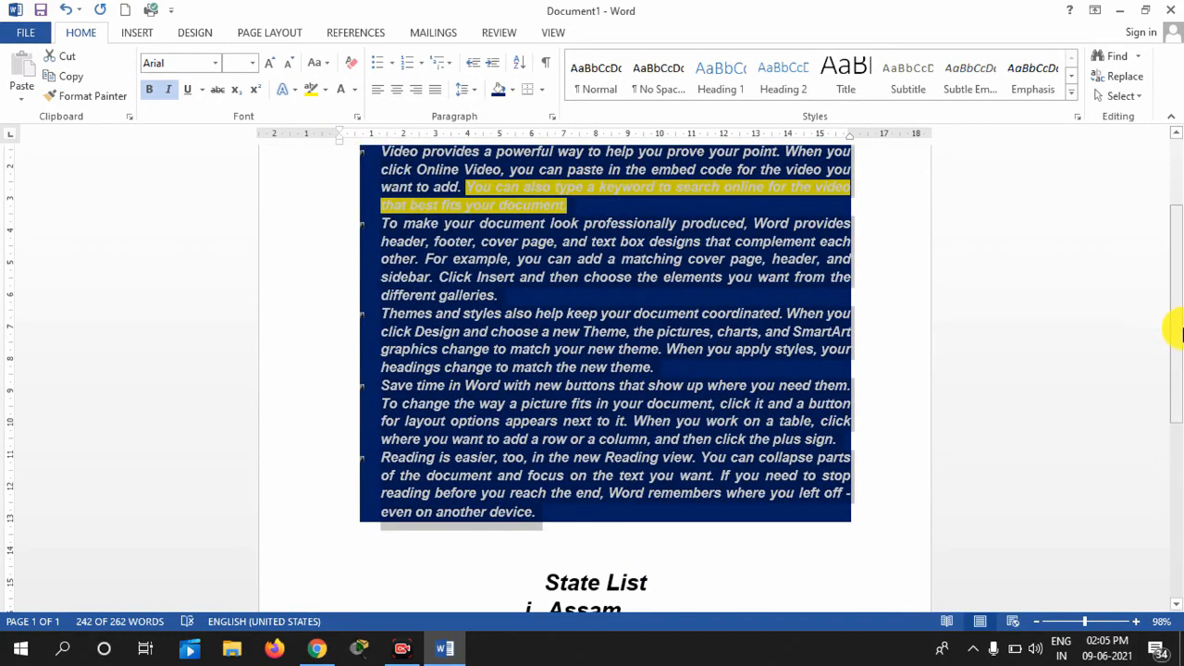
left_click(1175, 158)
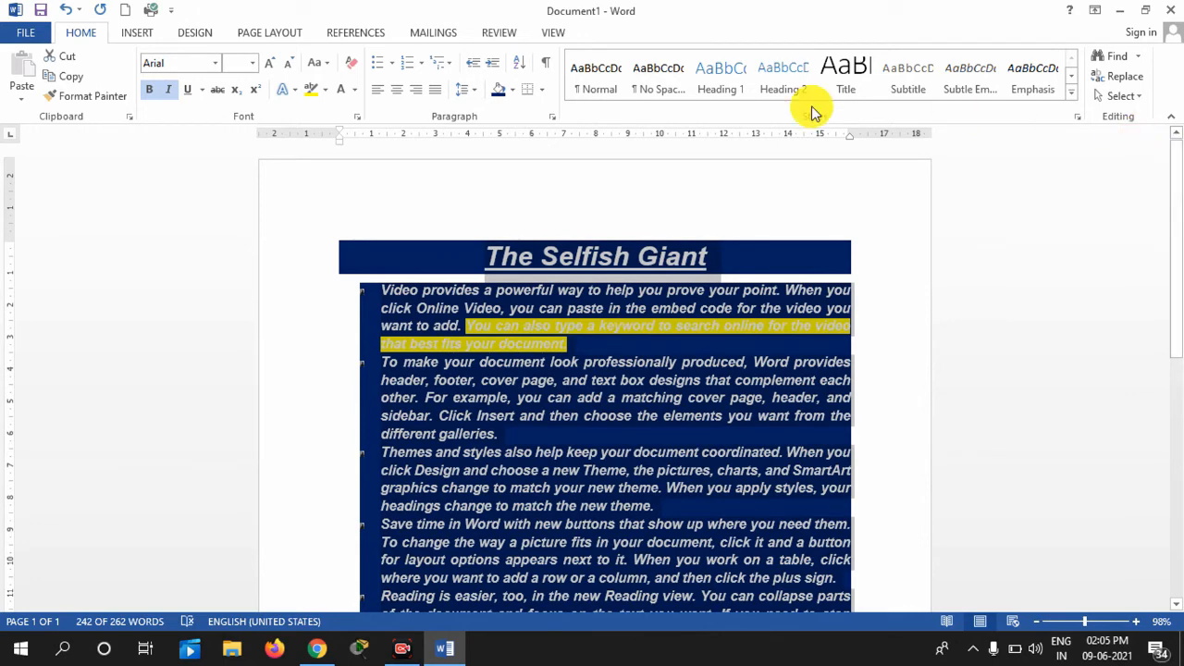
left_click(511, 90)
left_click(535, 243)
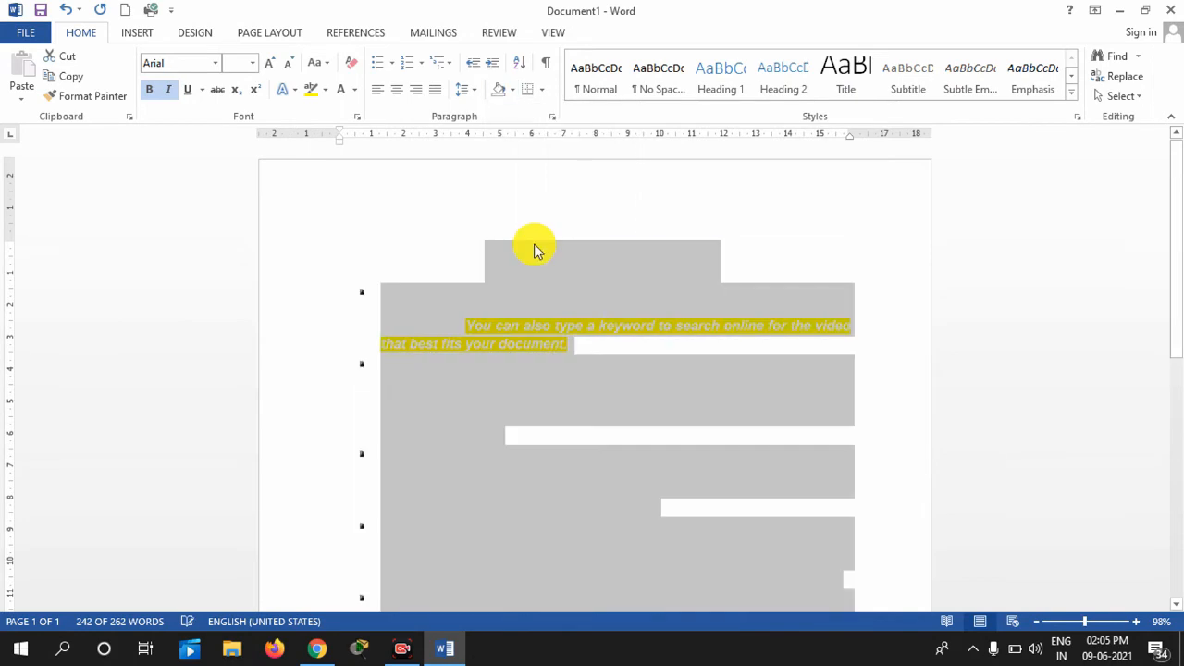
left_click(594, 348)
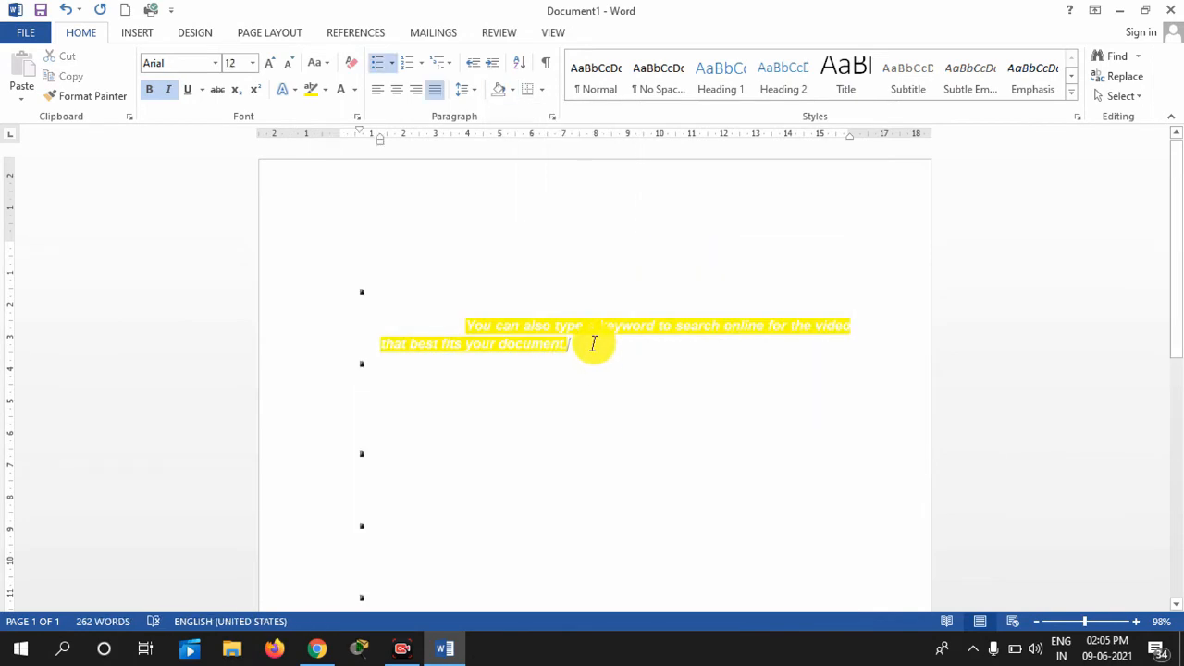
Select the whole document and set its font colour to Dark Blue
key("ctrl+a")
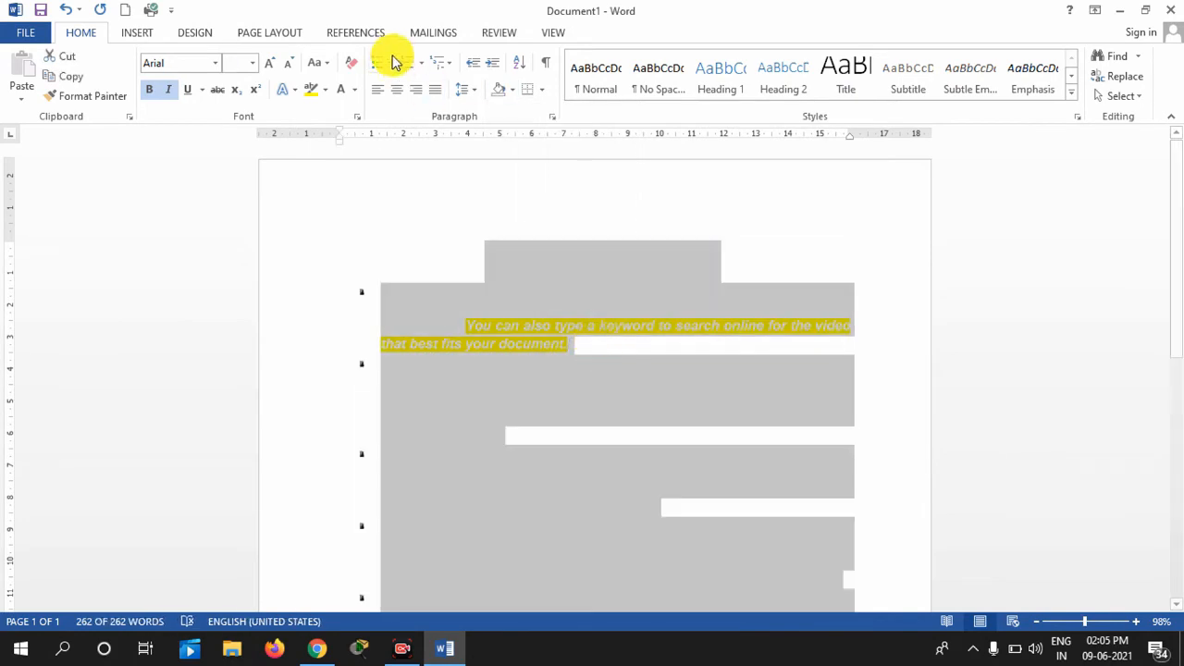
left_click(354, 89)
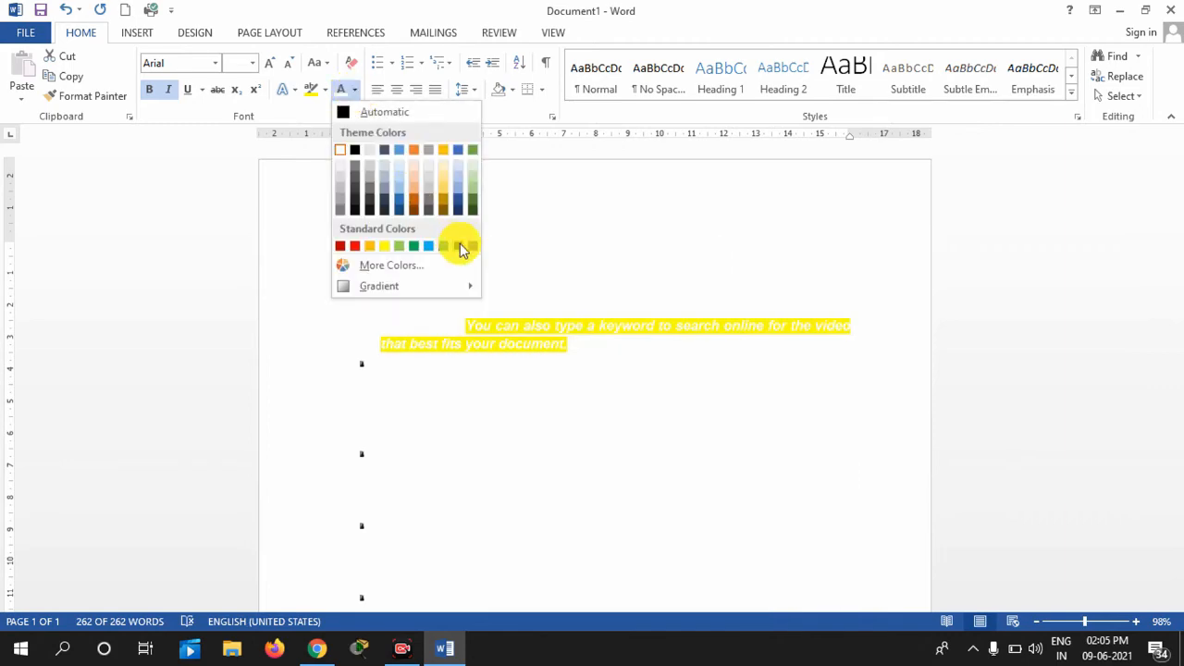
left_click(458, 246)
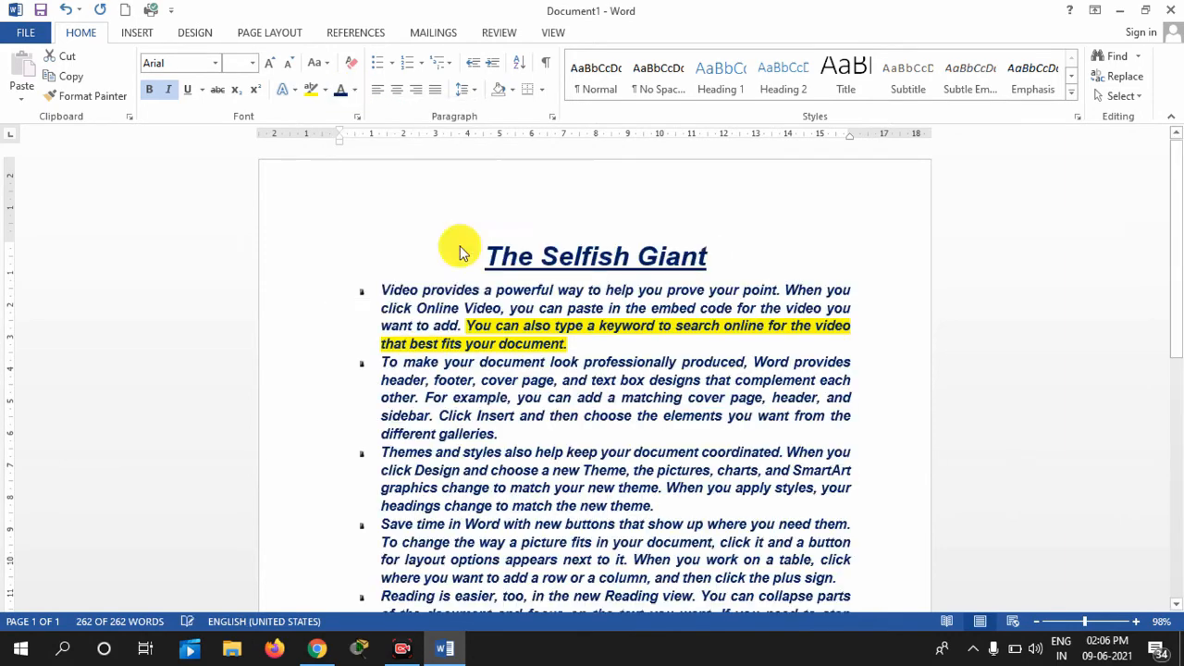
left_click(777, 364)
scroll(1179, 243, "down", 6)
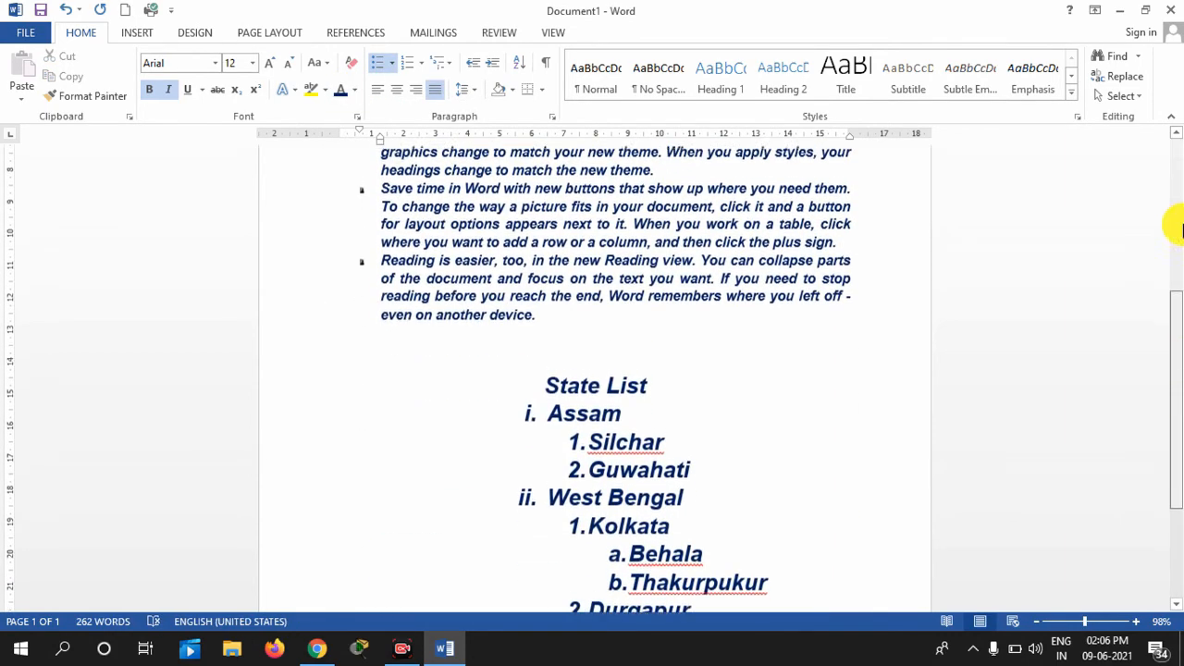
scroll(1179, 222, "up", 6)
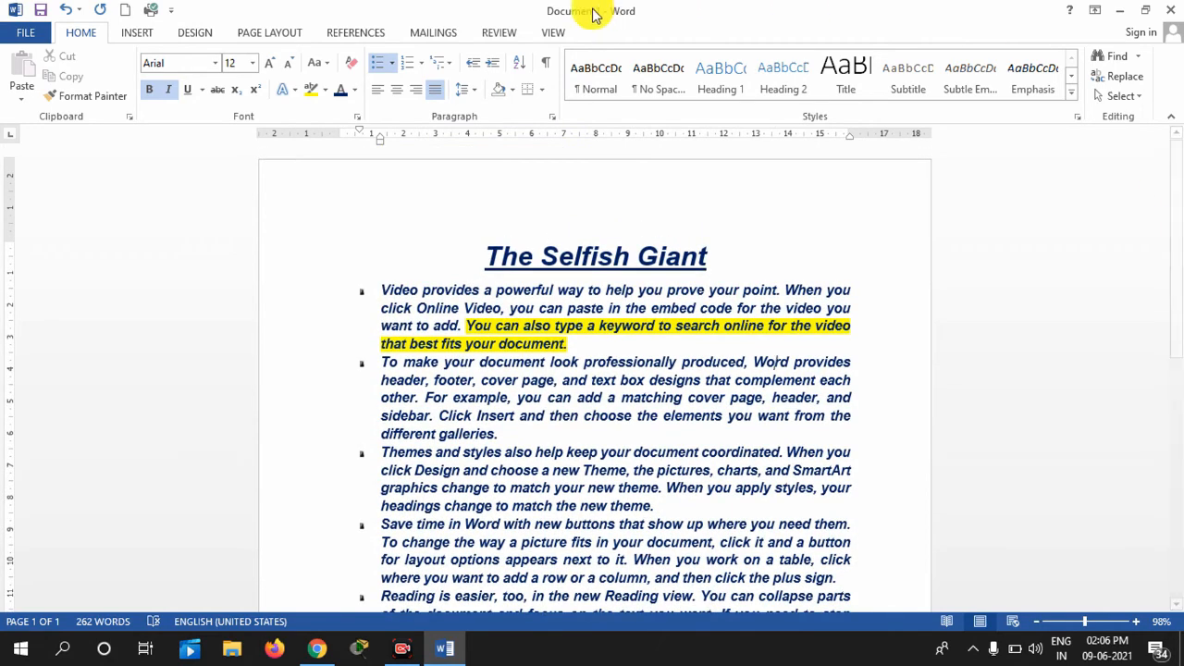
Put an outside border around the title and the story paragraphs
left_click(543, 91)
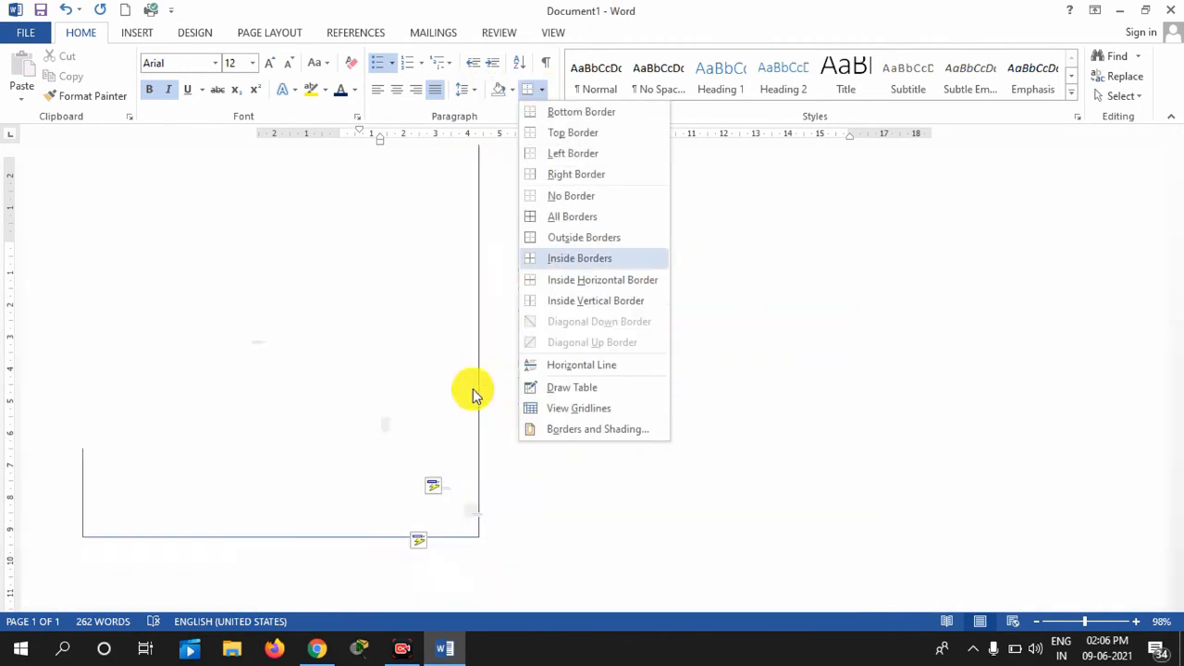
left_click(452, 264)
left_click_drag(450, 250, 836, 504)
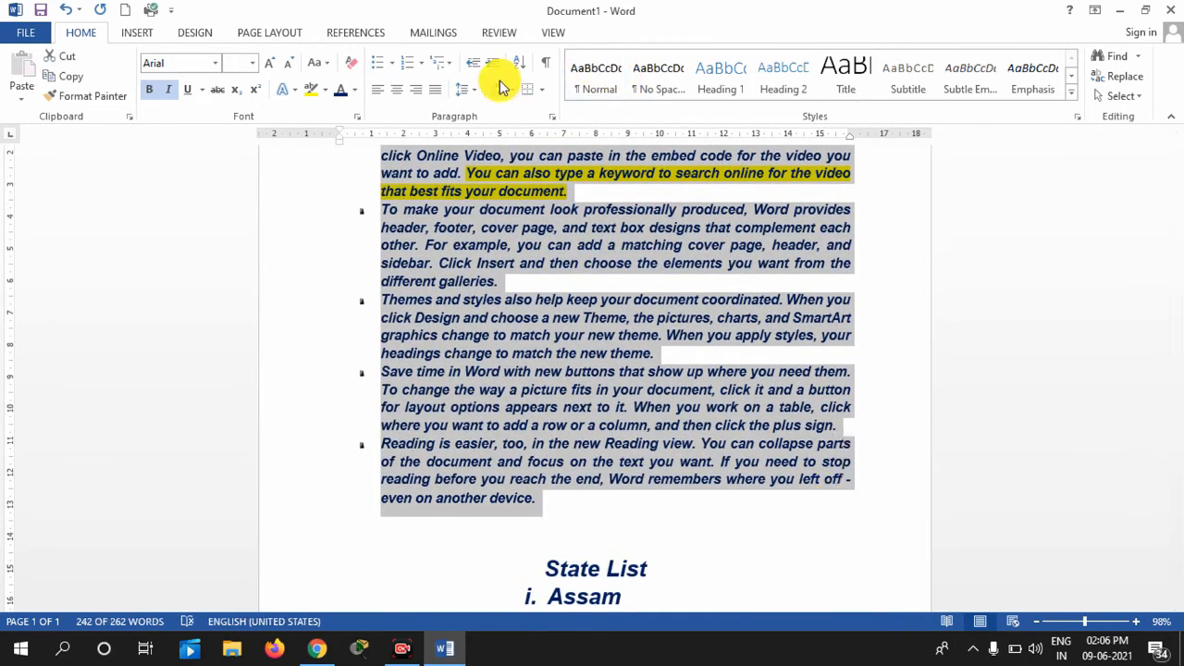
left_click(543, 92)
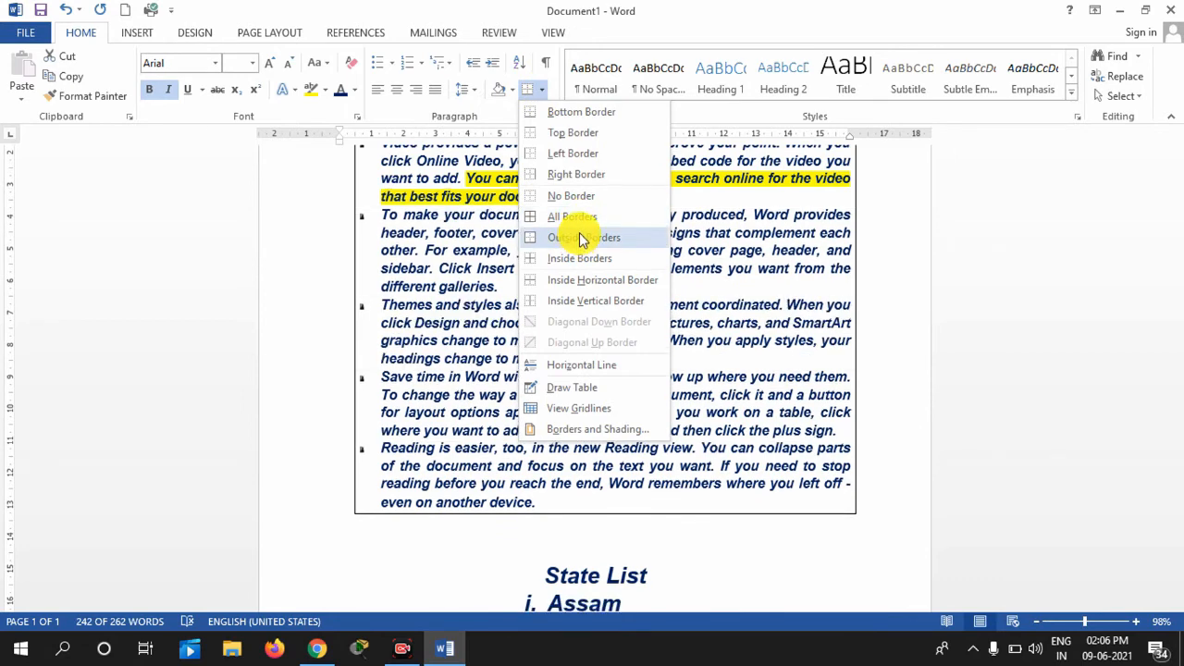
left_click(582, 236)
Try an outside border on the State List, then undo it so the list stays unboxed
scroll(1005, 392, "down", 6)
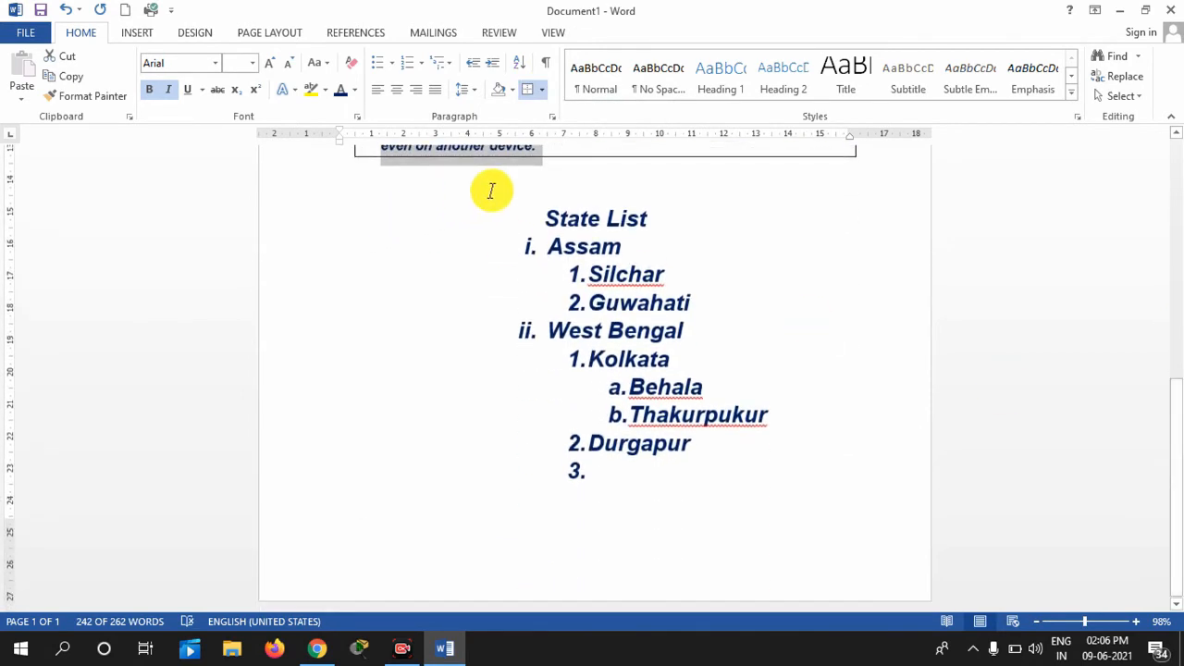
left_click_drag(490, 191, 799, 484)
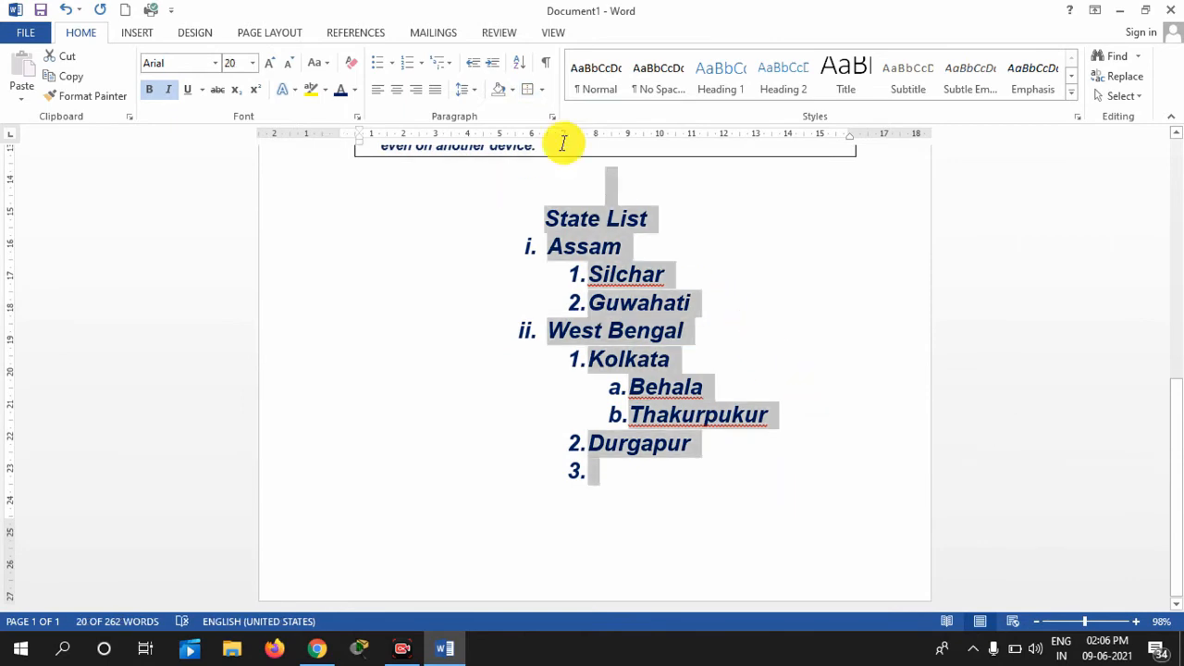
left_click(542, 91)
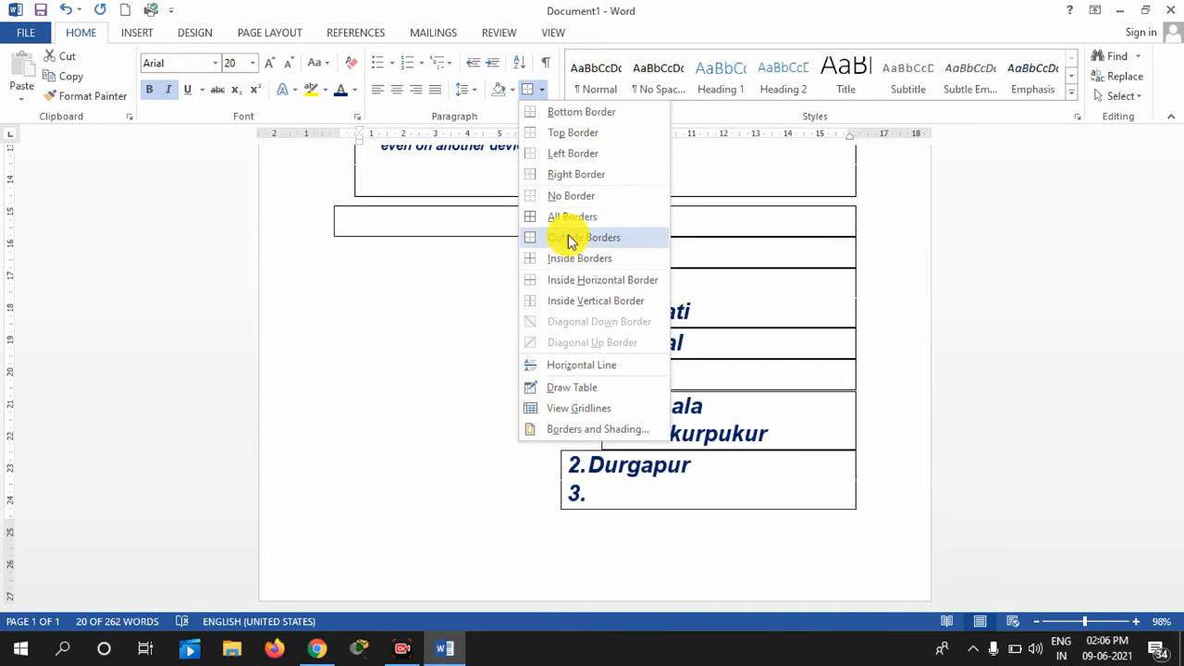
left_click(417, 317)
left_click(532, 230)
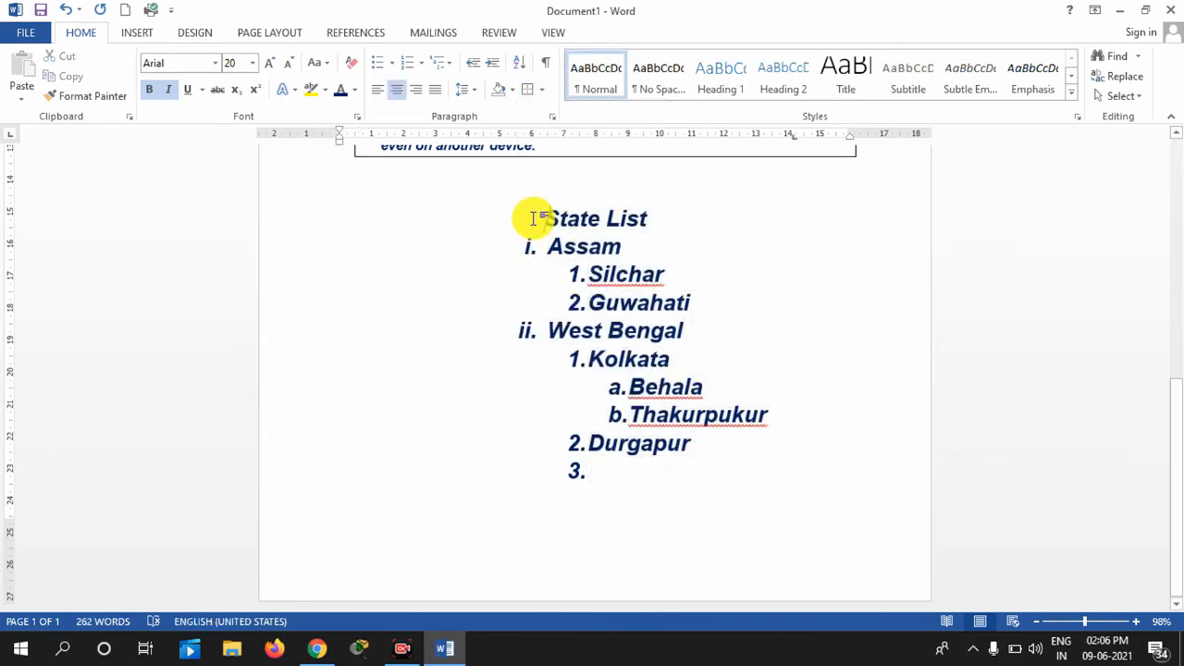
left_click_drag(535, 222, 660, 477)
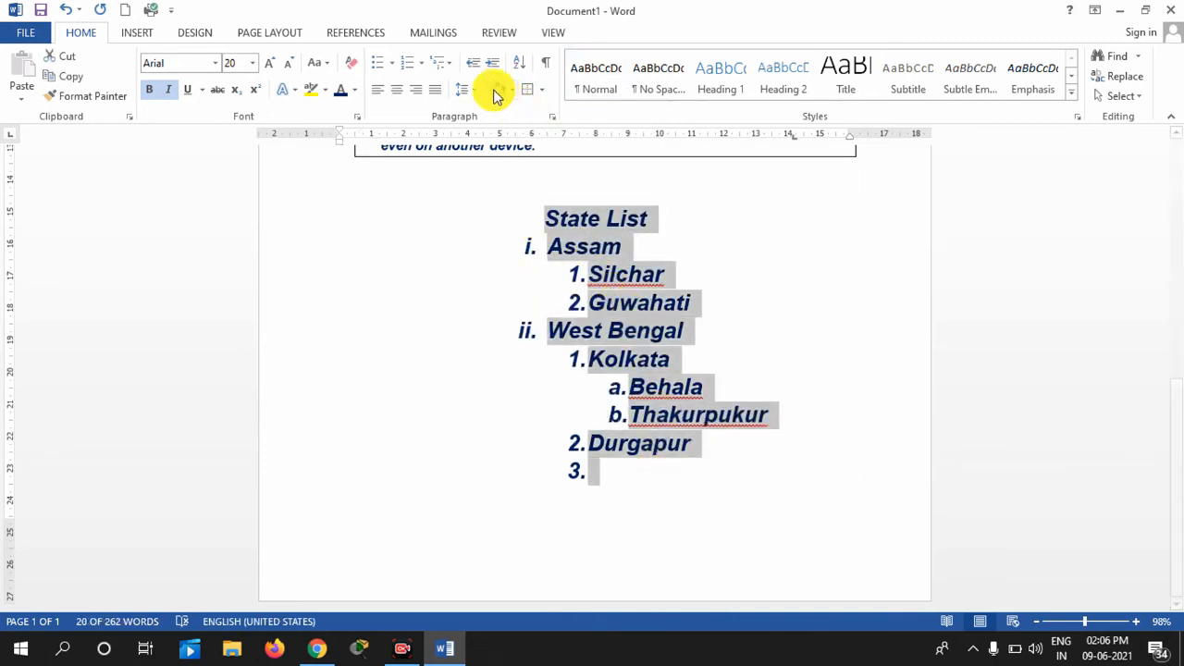
left_click(542, 90)
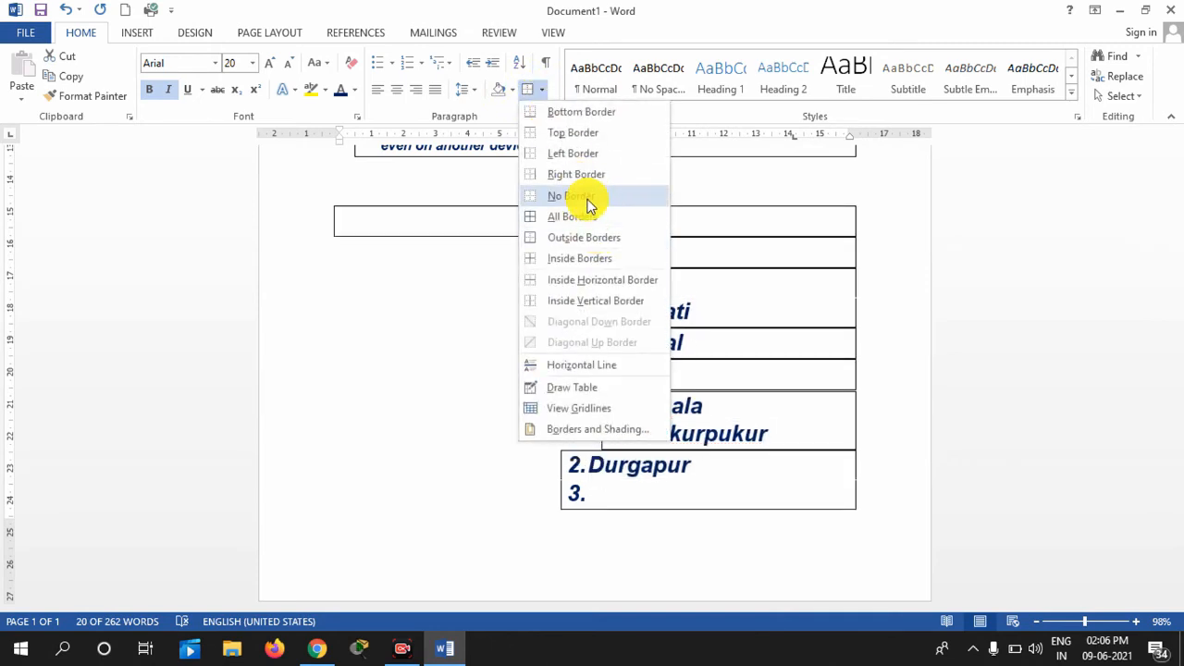
left_click(567, 238)
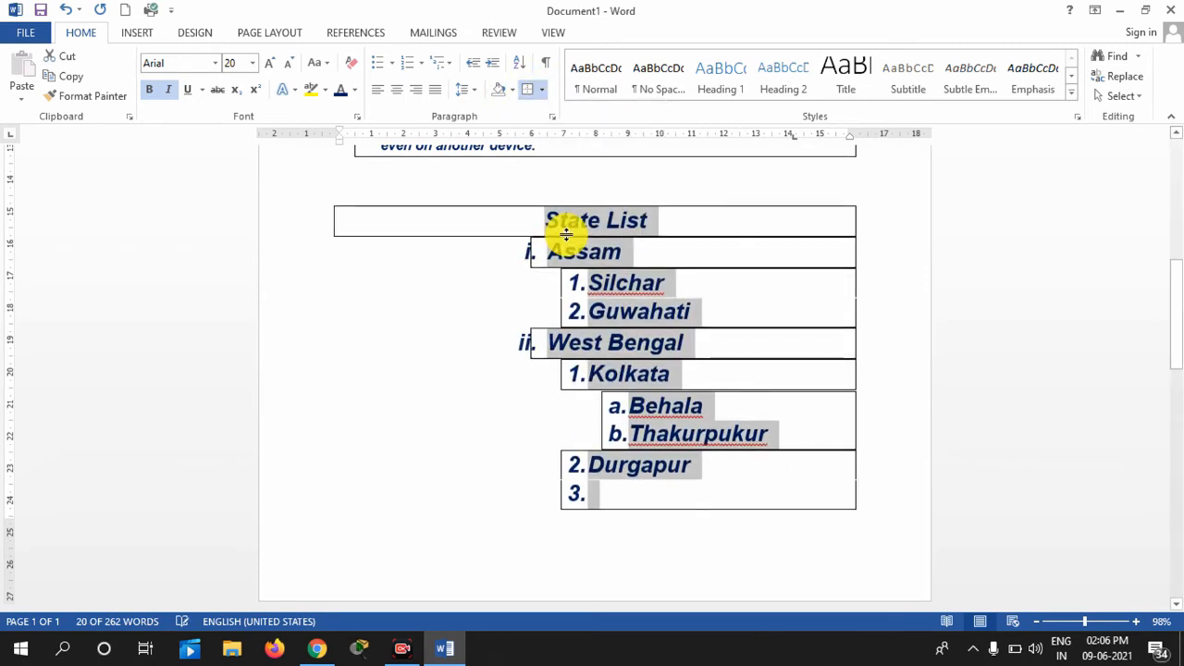
left_click(510, 231)
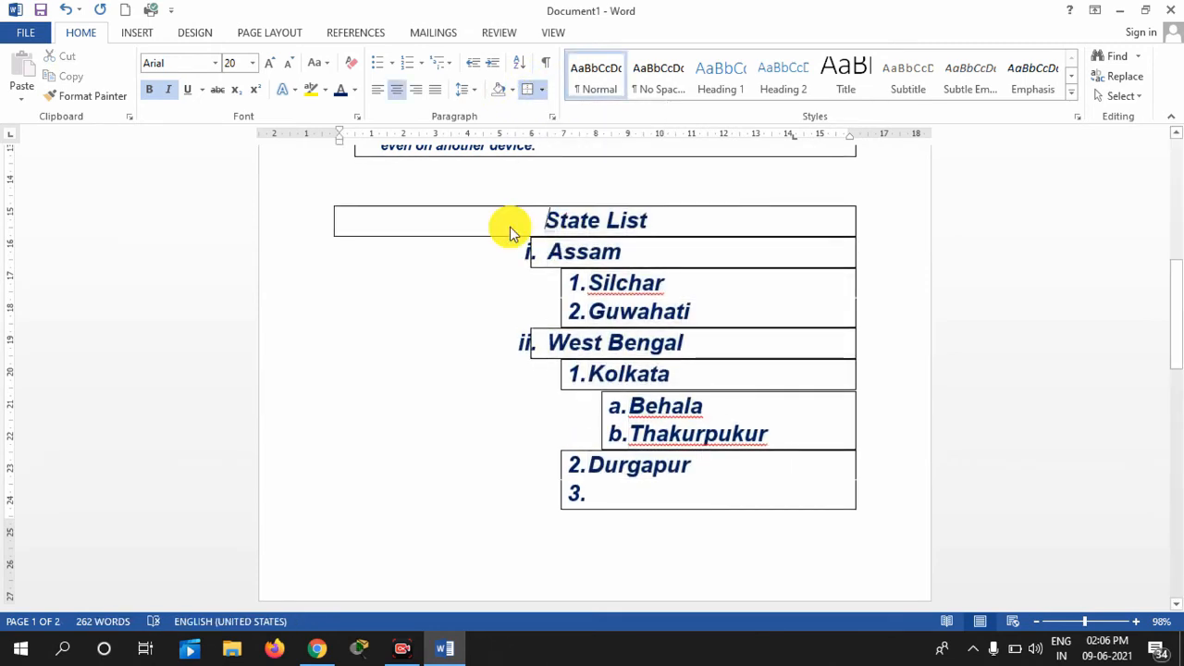
key("ctrl+z")
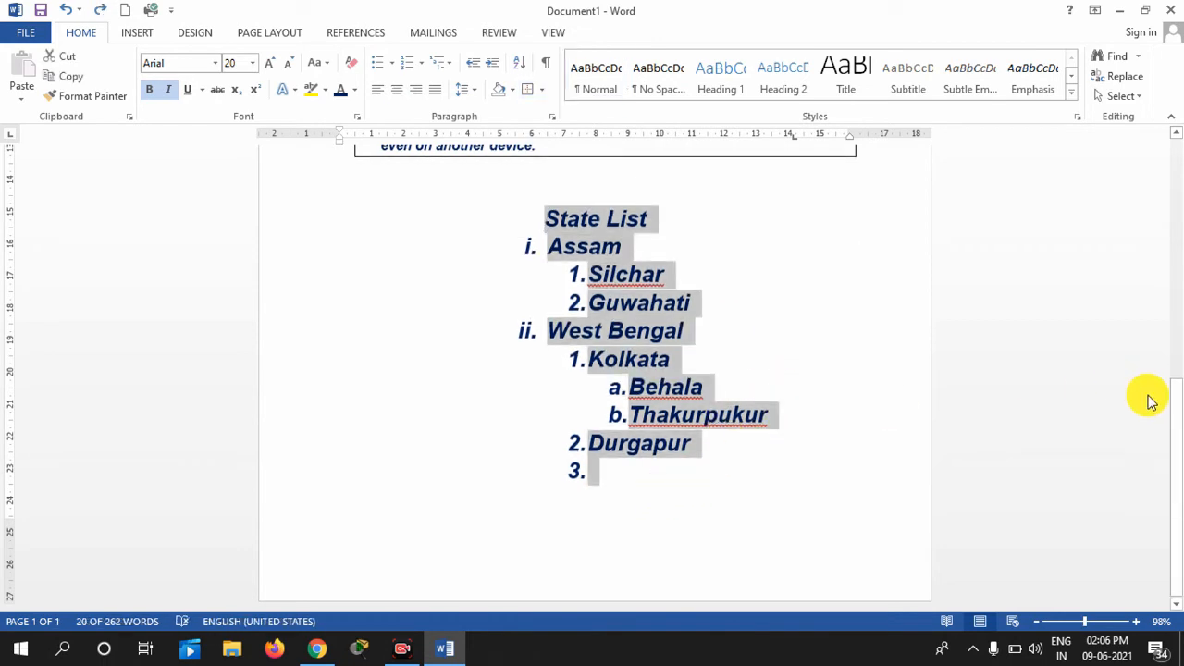
left_click_drag(1173, 407, 1178, 239)
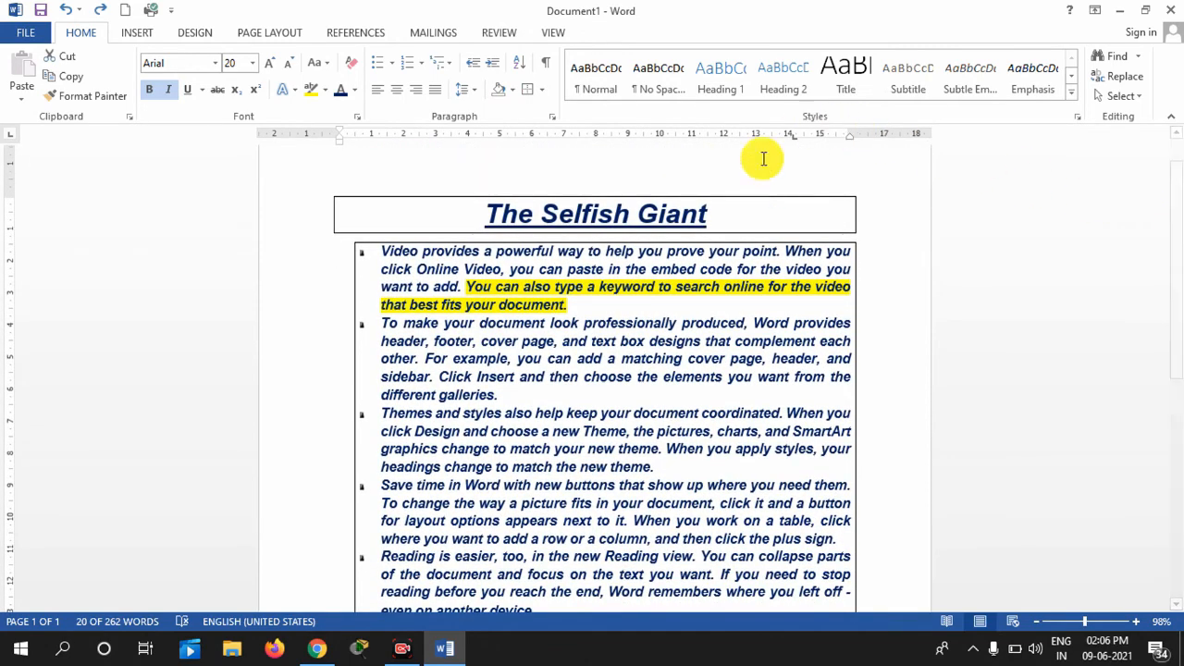
Apply No Border to the whole document and scroll through it to confirm the boxes are gone
key("ctrl+a")
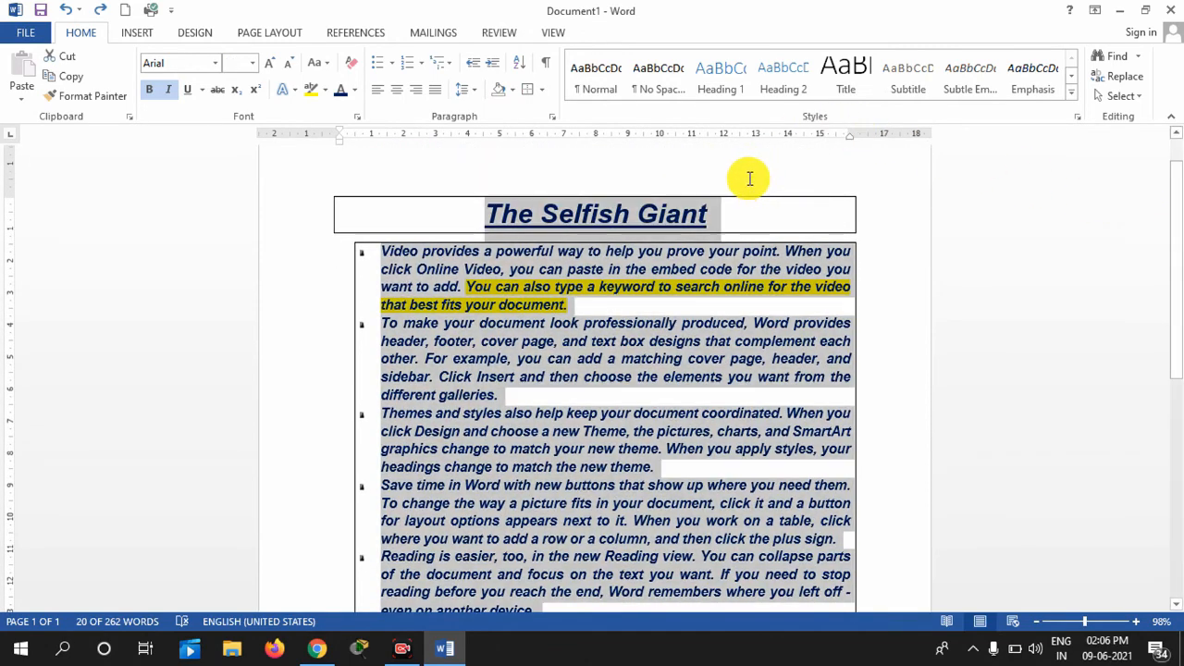
left_click(544, 93)
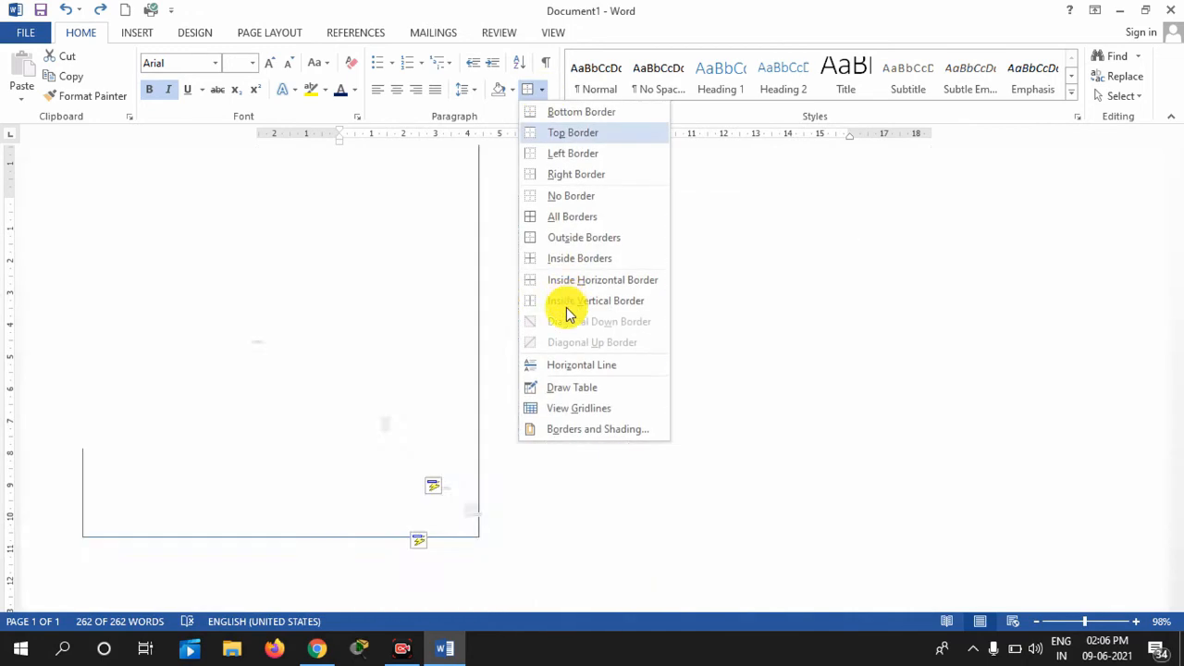
left_click(560, 200)
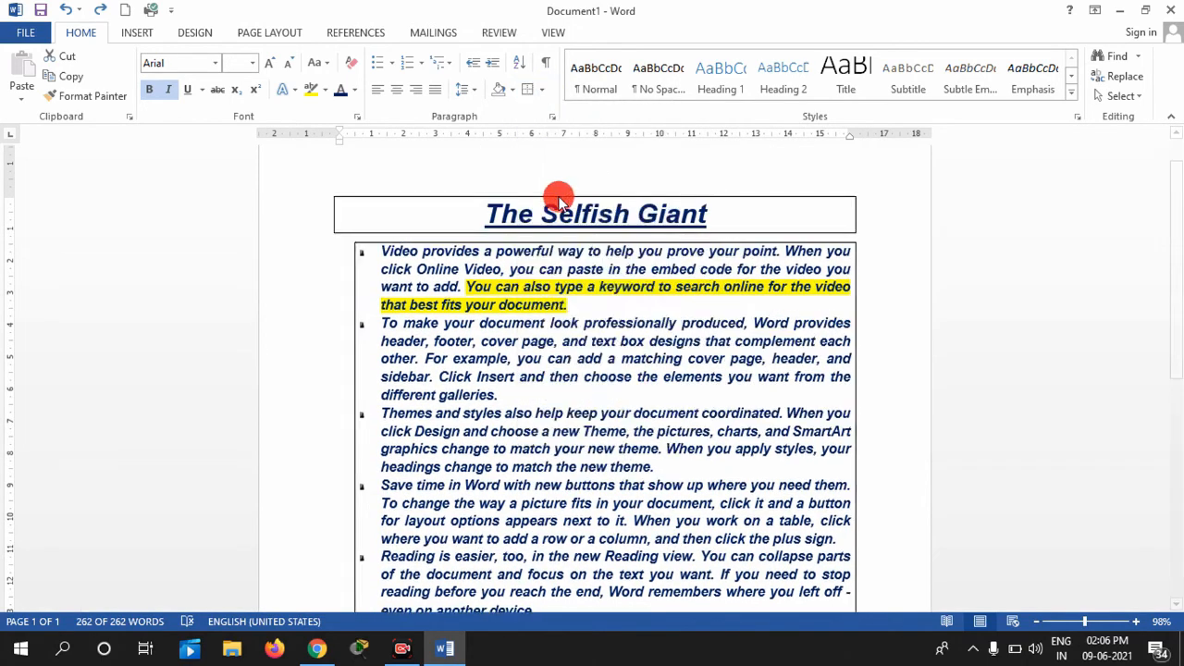
left_click(552, 285)
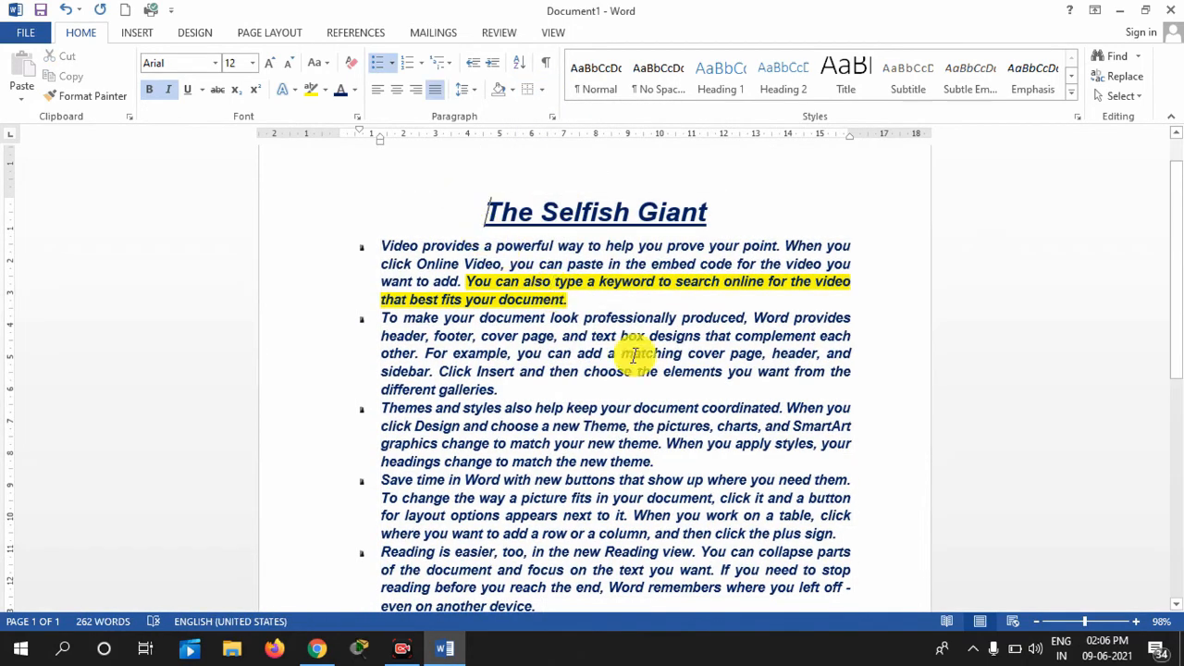
key("ctrl+a")
scroll(880, 510, "down", 5)
scroll(889, 608, "down", 3)
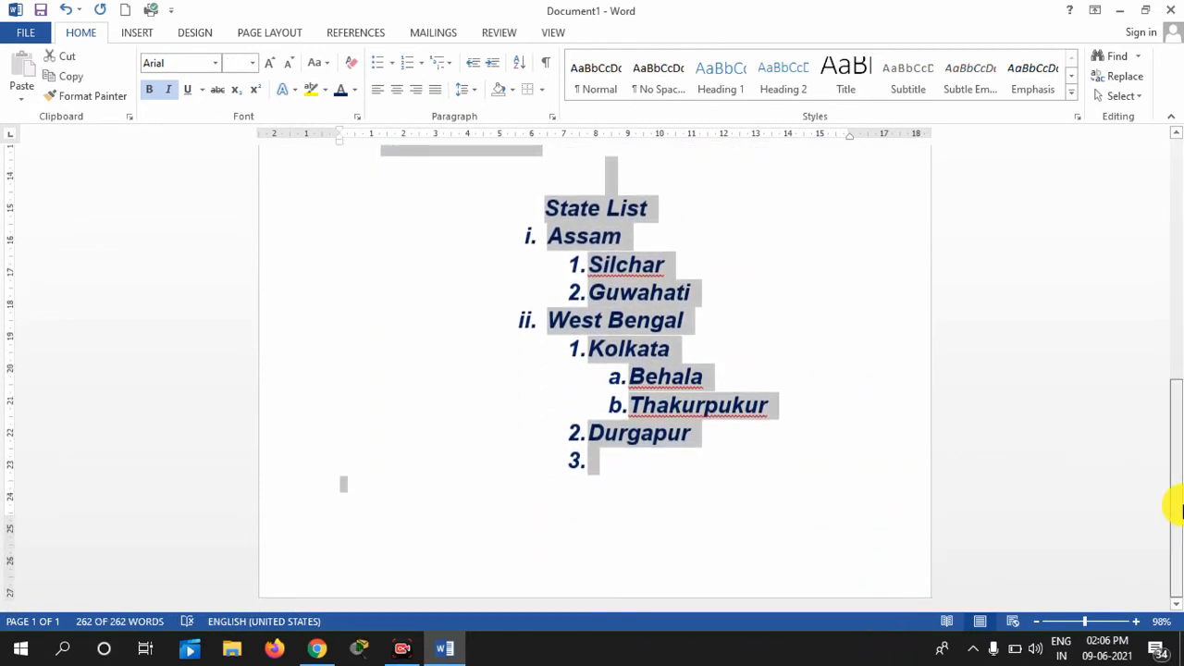
left_click_drag(1176, 508, 1176, 111)
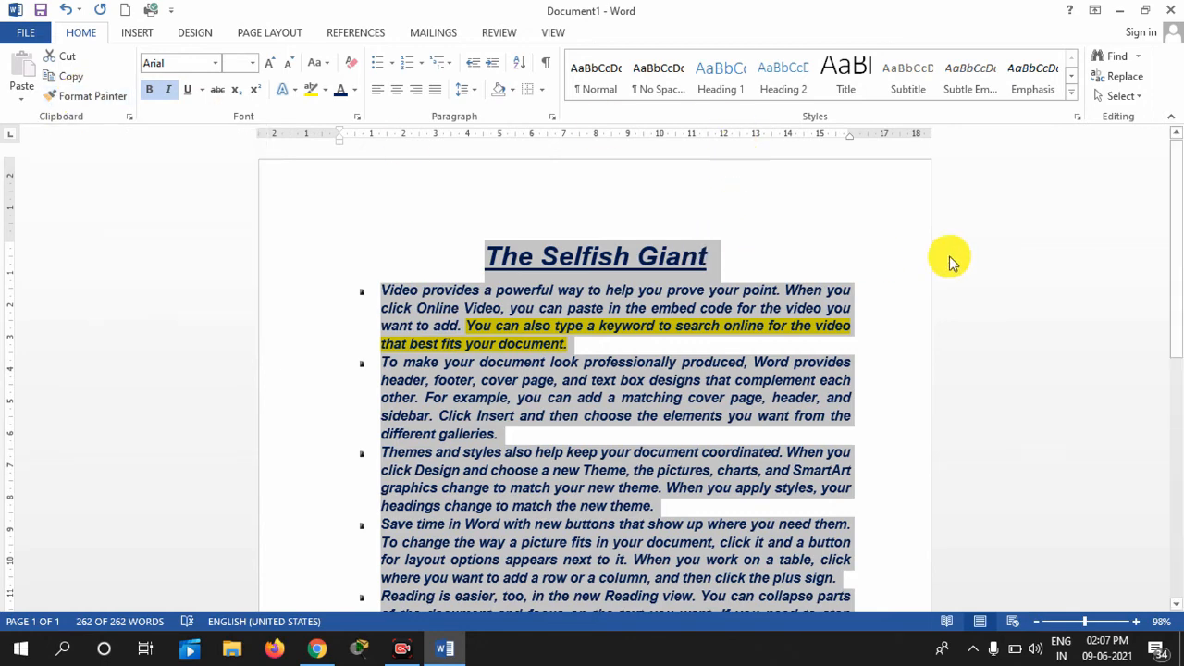
left_click_drag(1180, 278, 1171, 528)
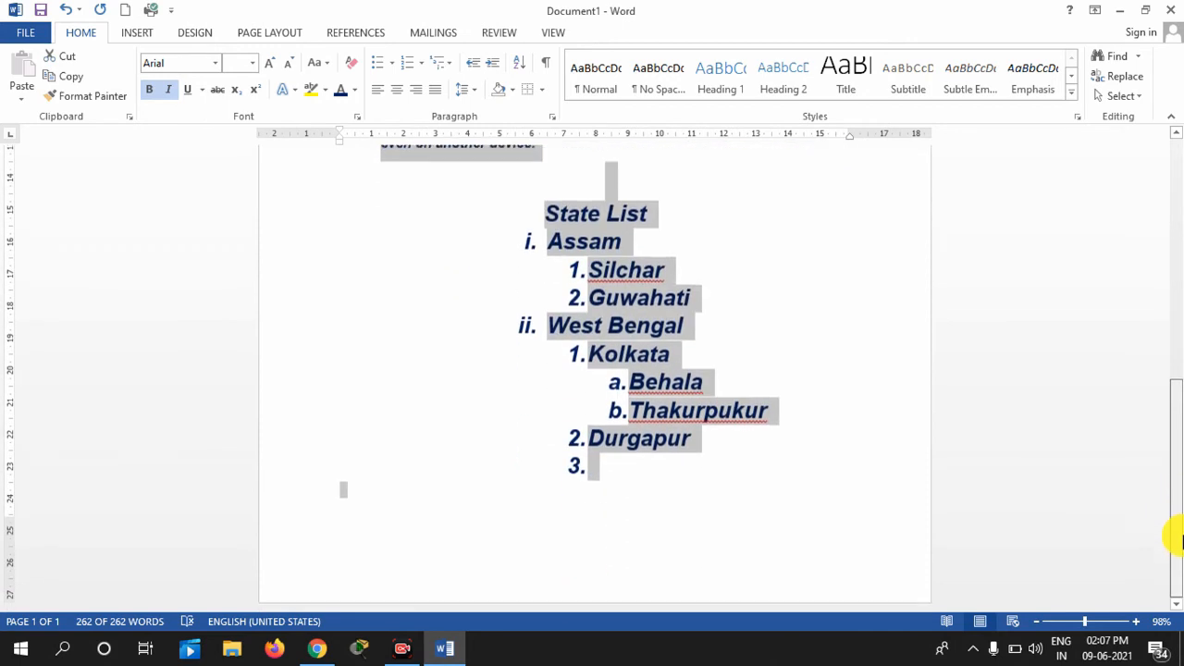
Delete all the list items under the State List heading
left_click(658, 485)
left_click_drag(656, 487, 487, 232)
key("Delete")
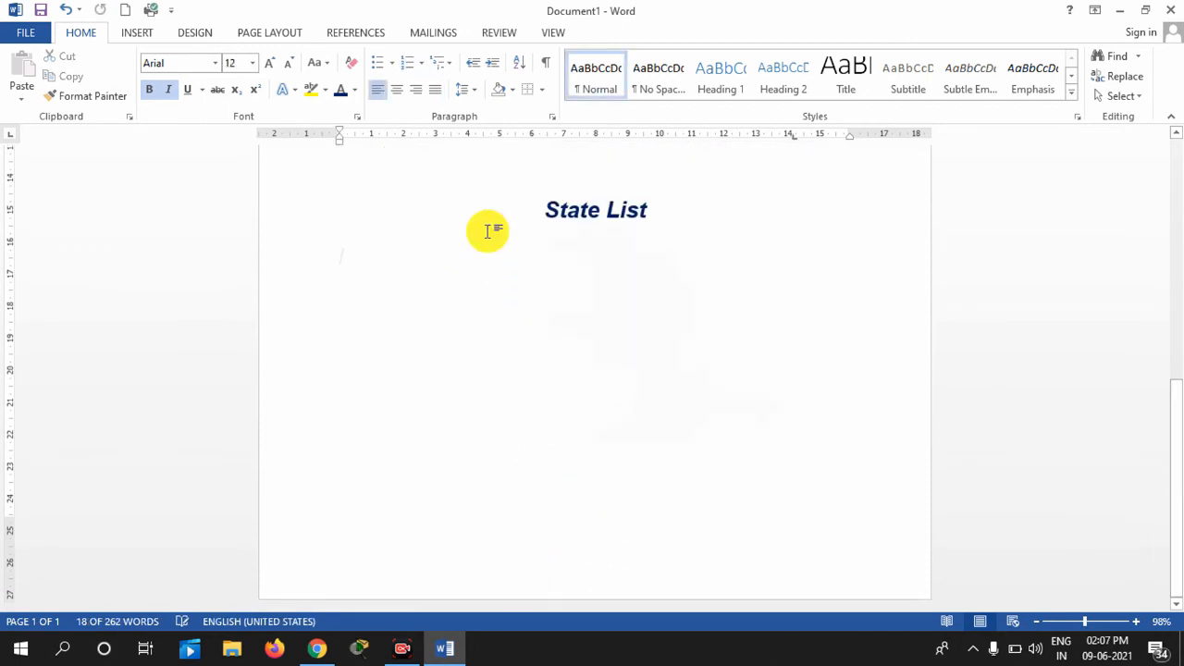
Format the State List heading as Cooper Black, 28 pt, Light Blue
left_click_drag(655, 212, 459, 216)
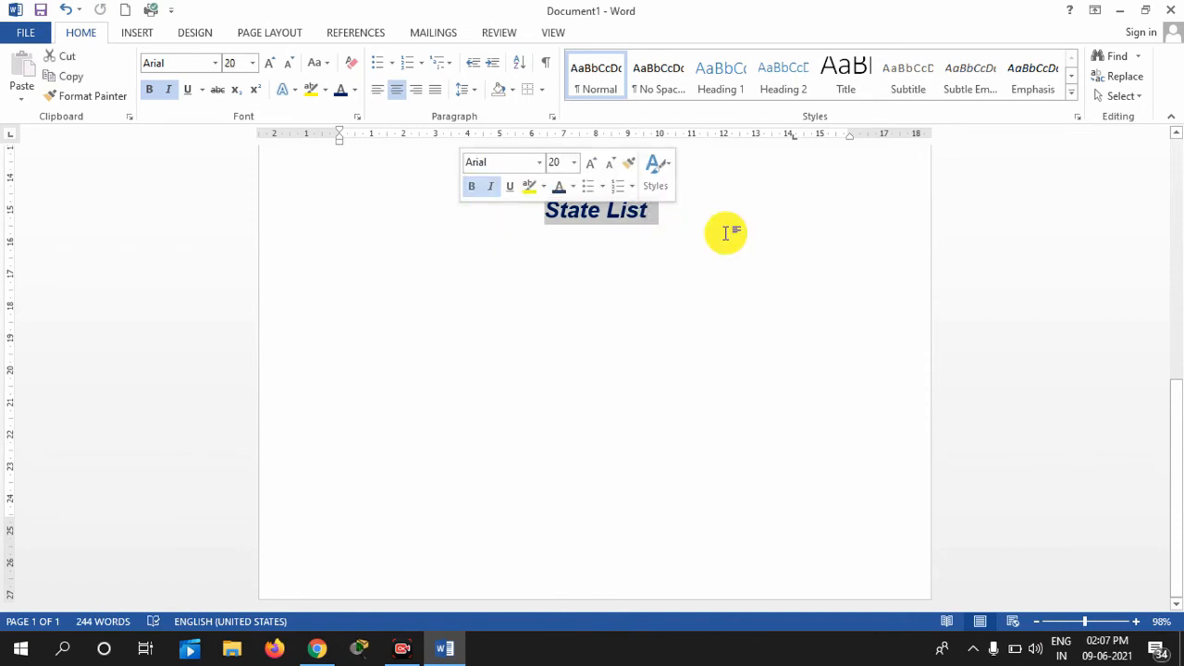
scroll(1180, 453, "up", 3)
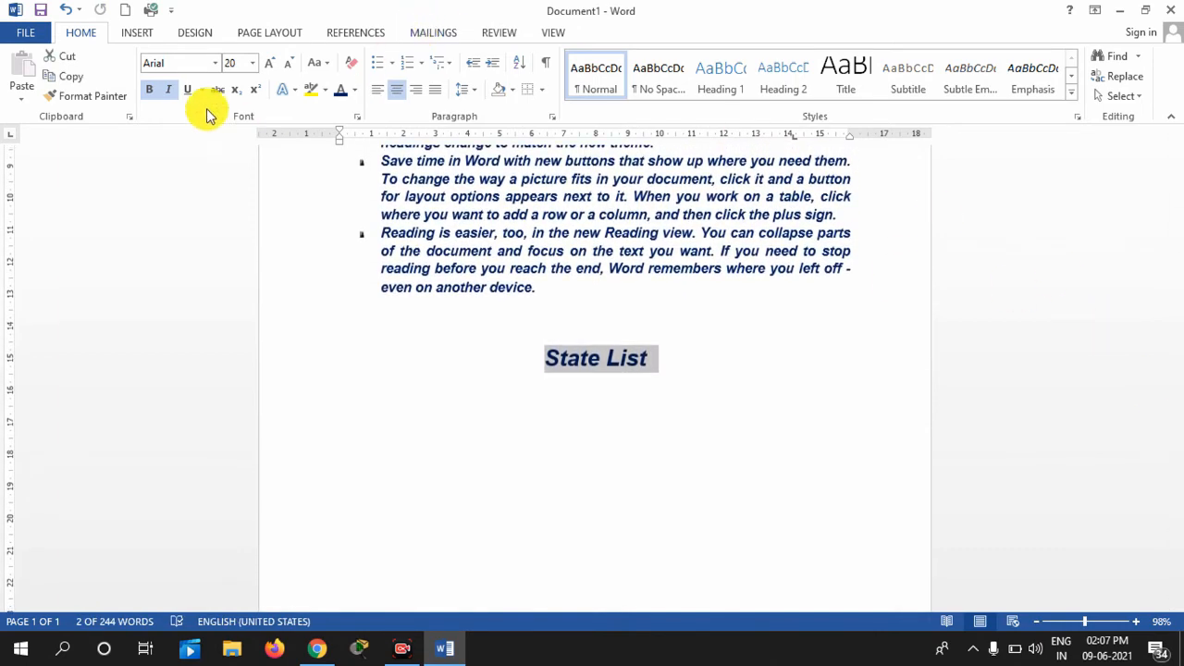
left_click(219, 65)
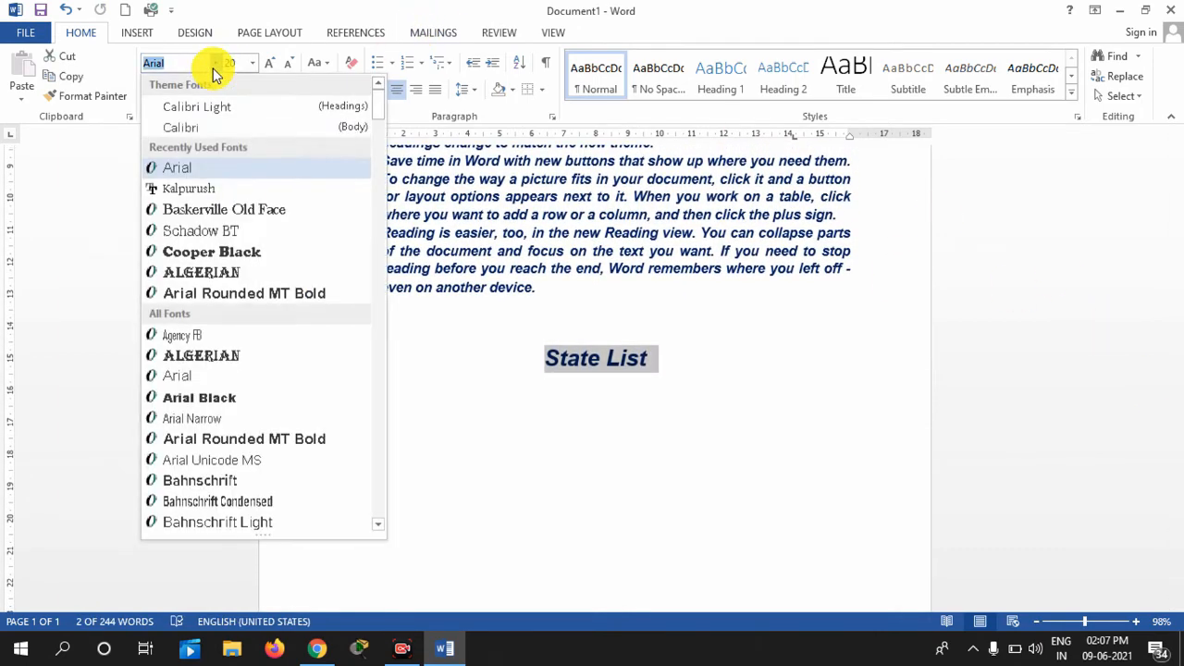
left_click(207, 259)
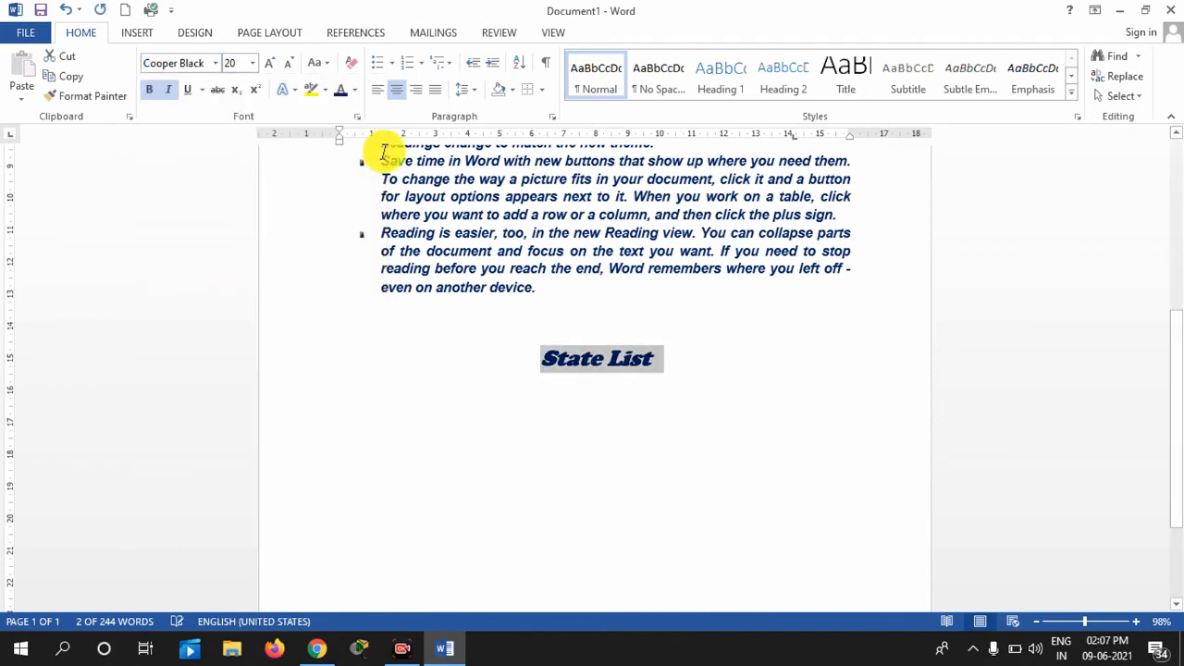
left_click(276, 65)
left_click(276, 65)
left_click(276, 65)
left_click(276, 65)
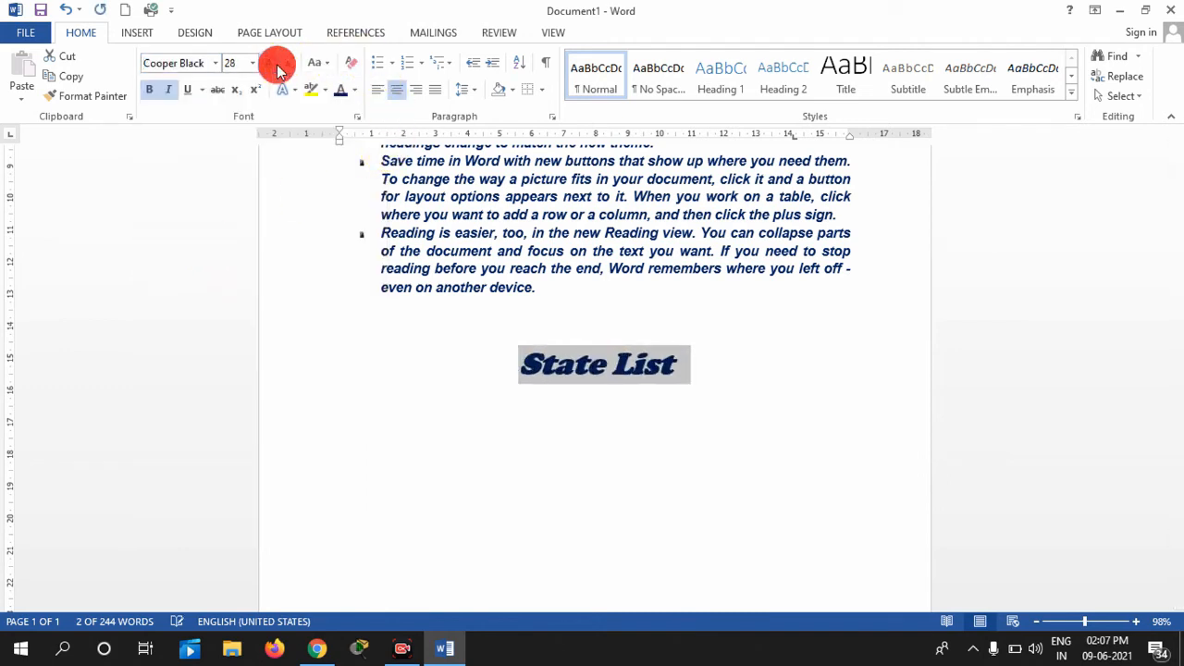
left_click(357, 91)
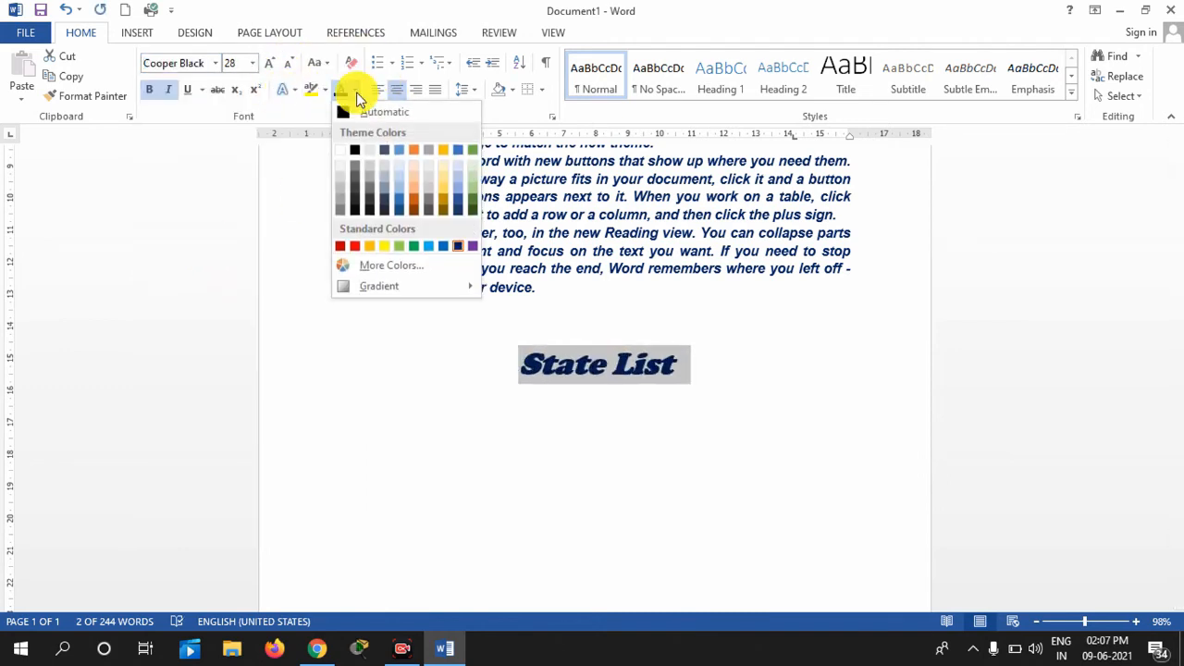
left_click(432, 246)
Add an empty centred, unbulleted line above State List for a new heading
left_click(703, 367)
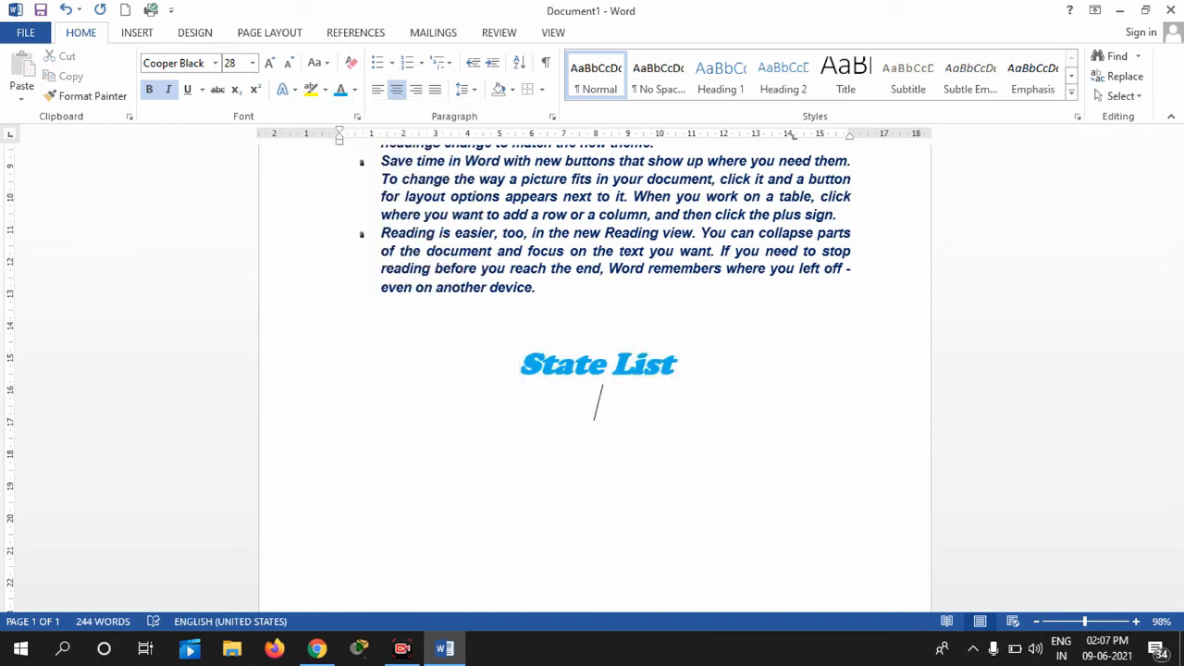
type("City")
key("BackSpace")
key("BackSpace")
key("BackSpace")
key("BackSpace")
key("BackSpace")
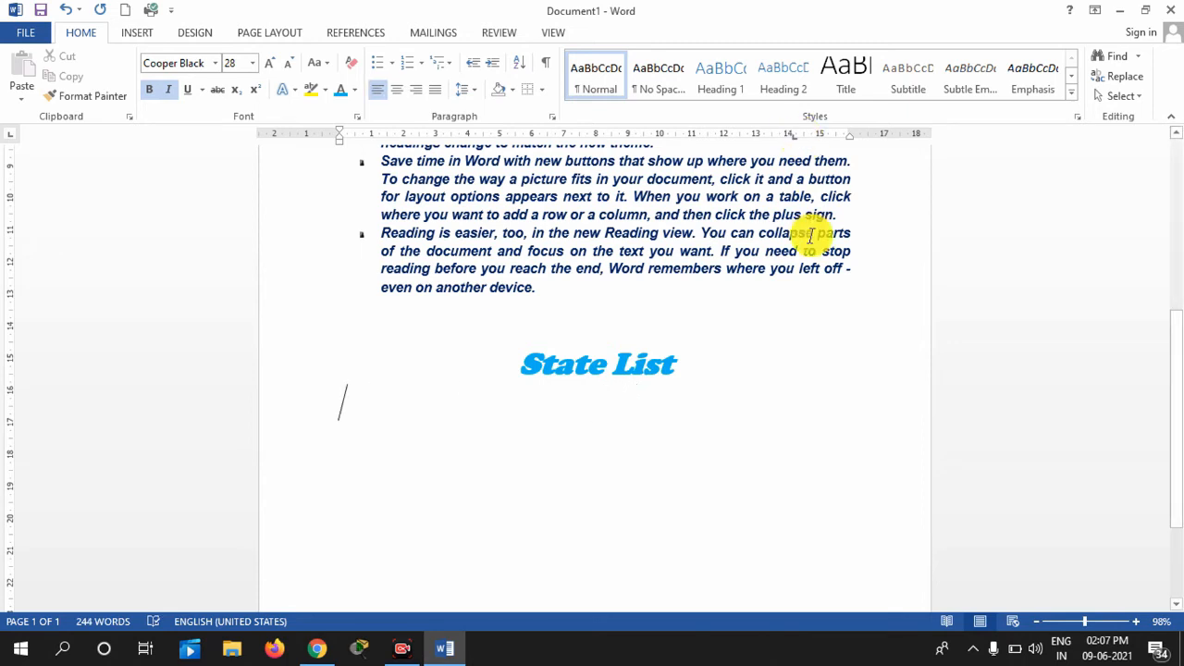
key("ctrl+e")
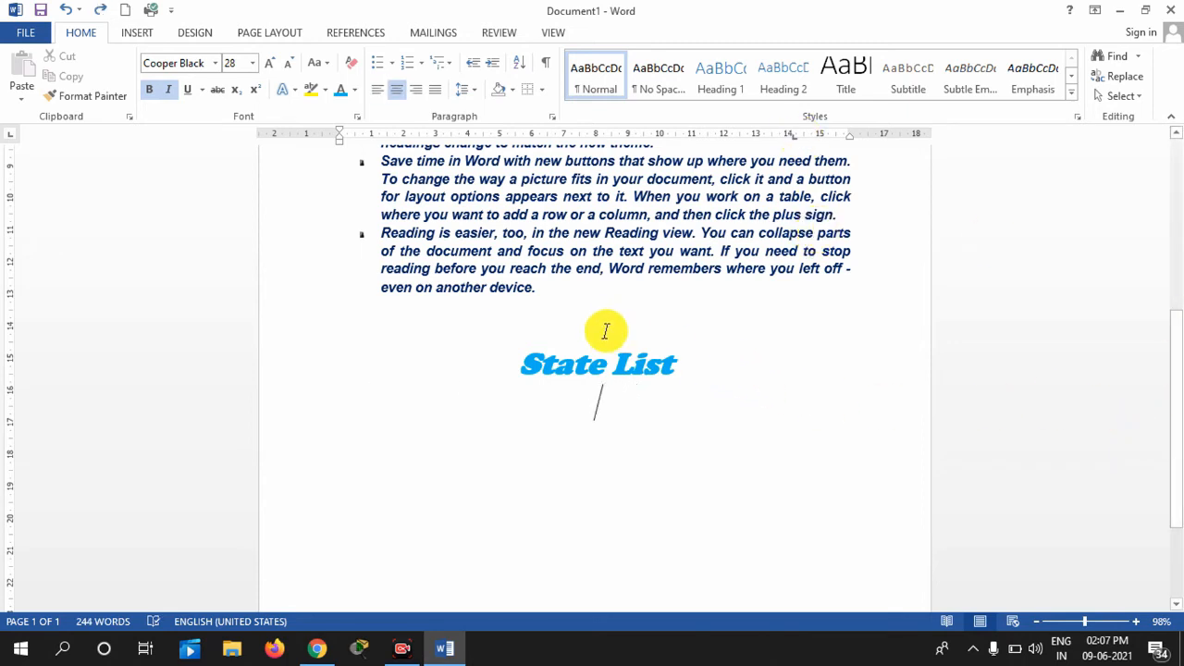
left_click(537, 296)
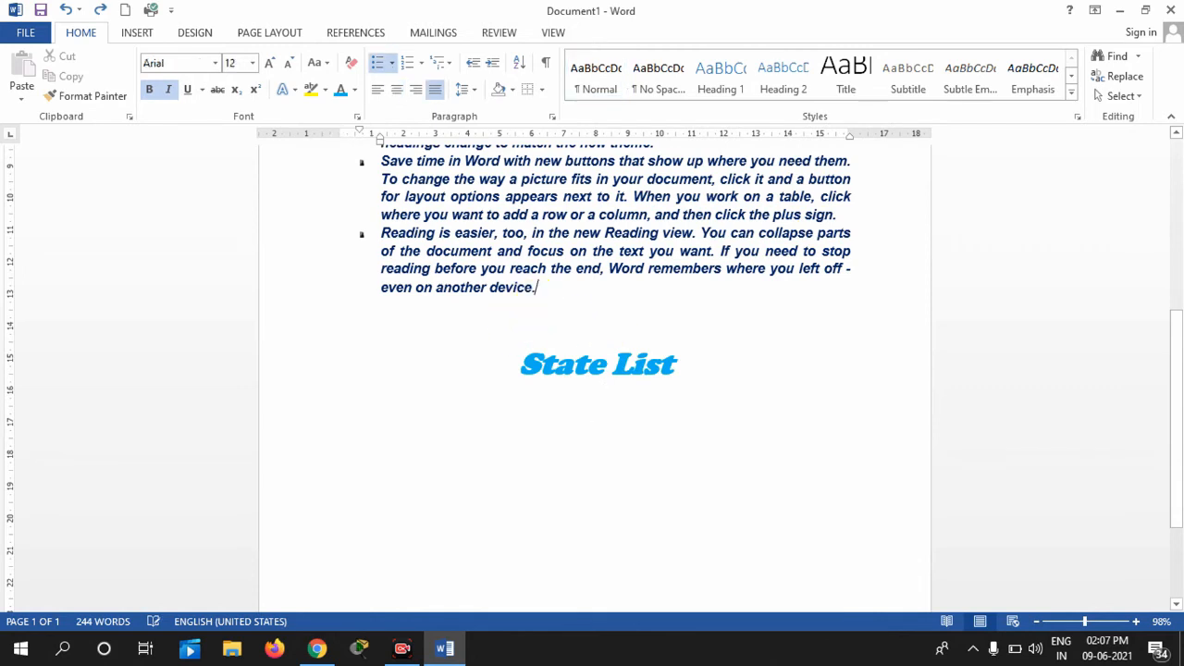
key("Return")
key("Return")
key("Delete")
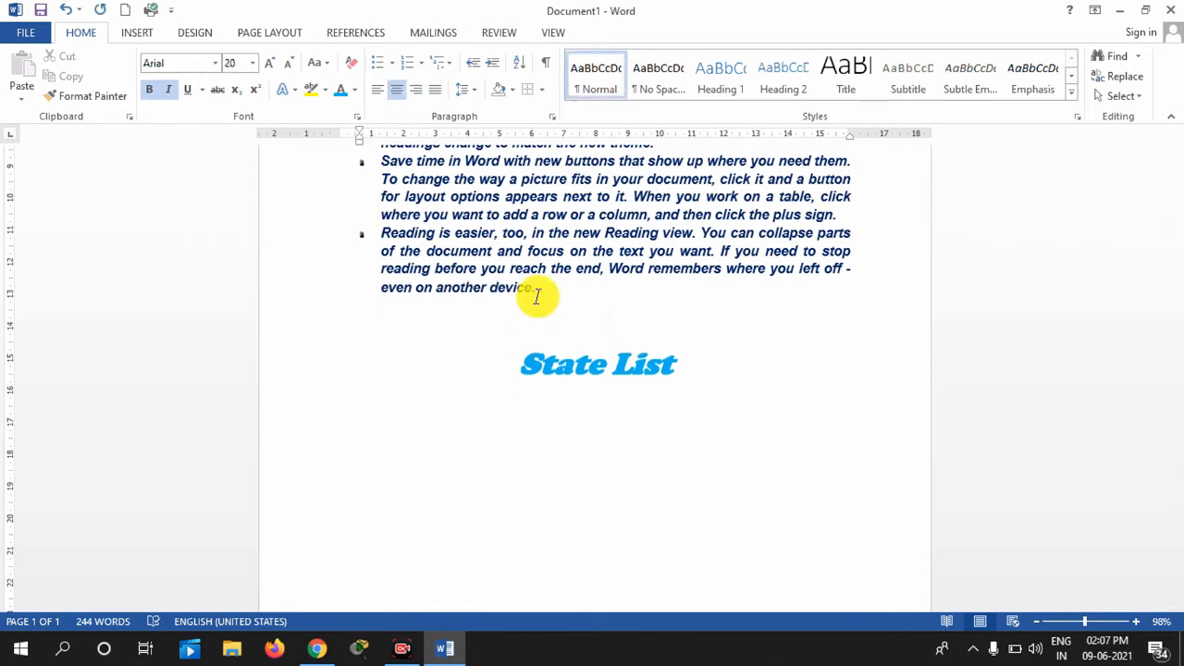
key("Return")
Type 'City' on the empty line above State List
type("gh")
key("BackSpace")
key("BackSpace")
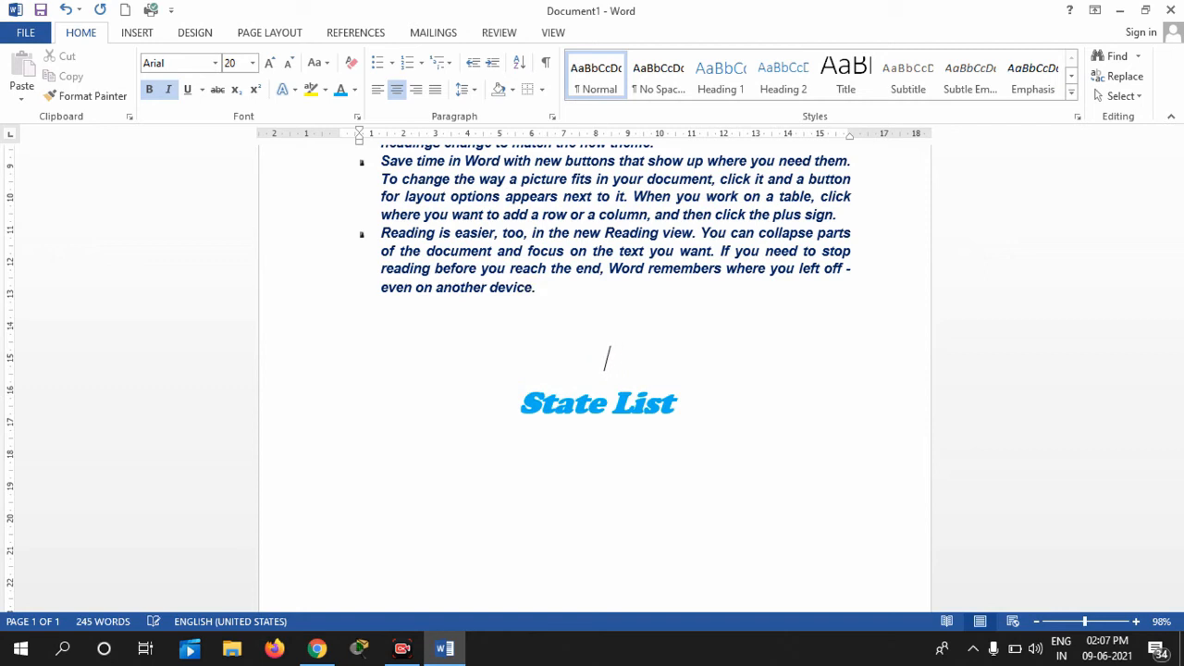
type("City")
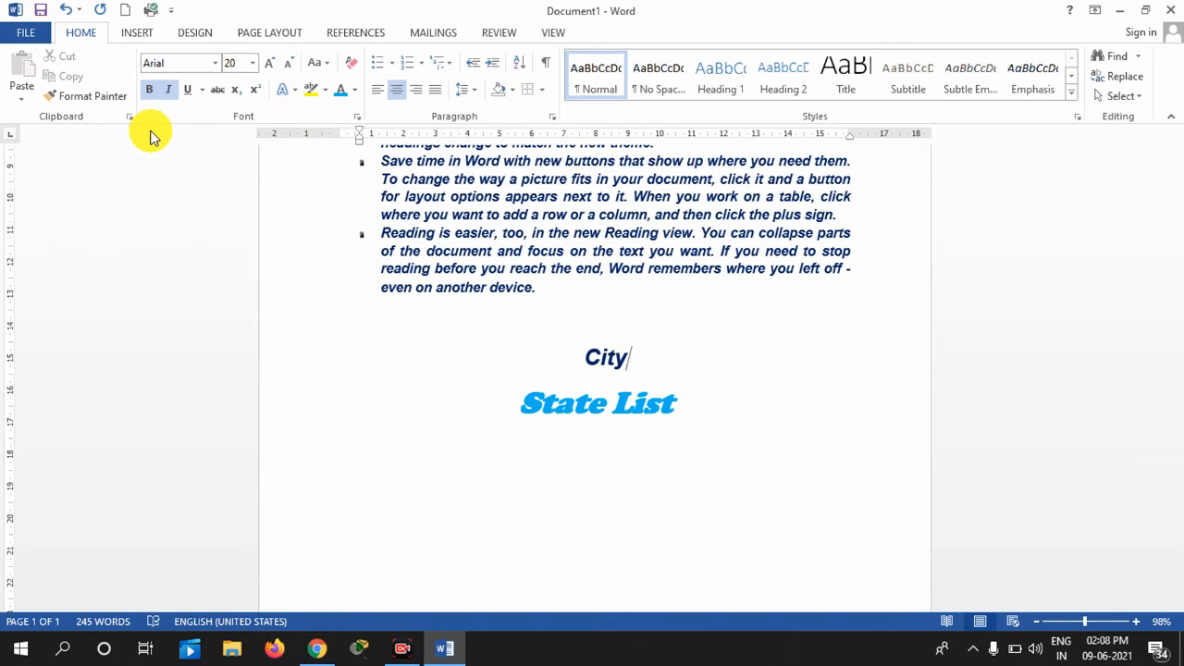
Copy State List's light-blue Cooper Black 28 pt formatting onto City with Format Painter
left_click_drag(688, 414, 521, 410)
left_click(90, 96)
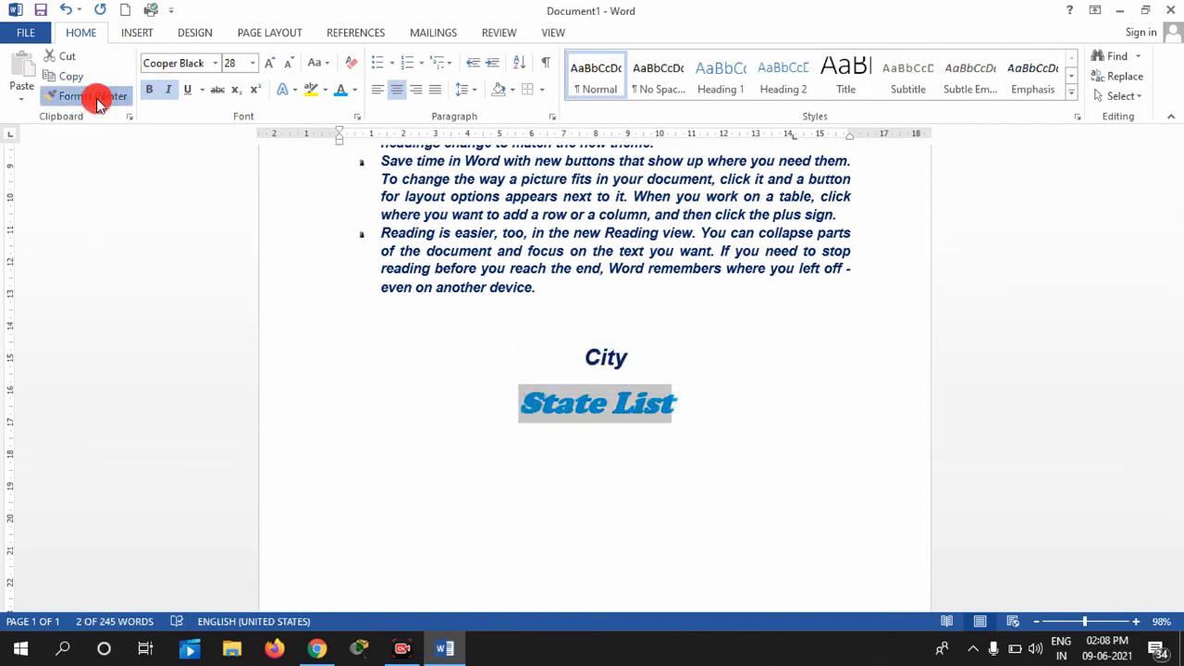
mouse_move(583, 352)
left_mouse_down()
mouse_move(701, 339)
mouse_move(547, 367)
mouse_move(653, 362)
left_mouse_up()
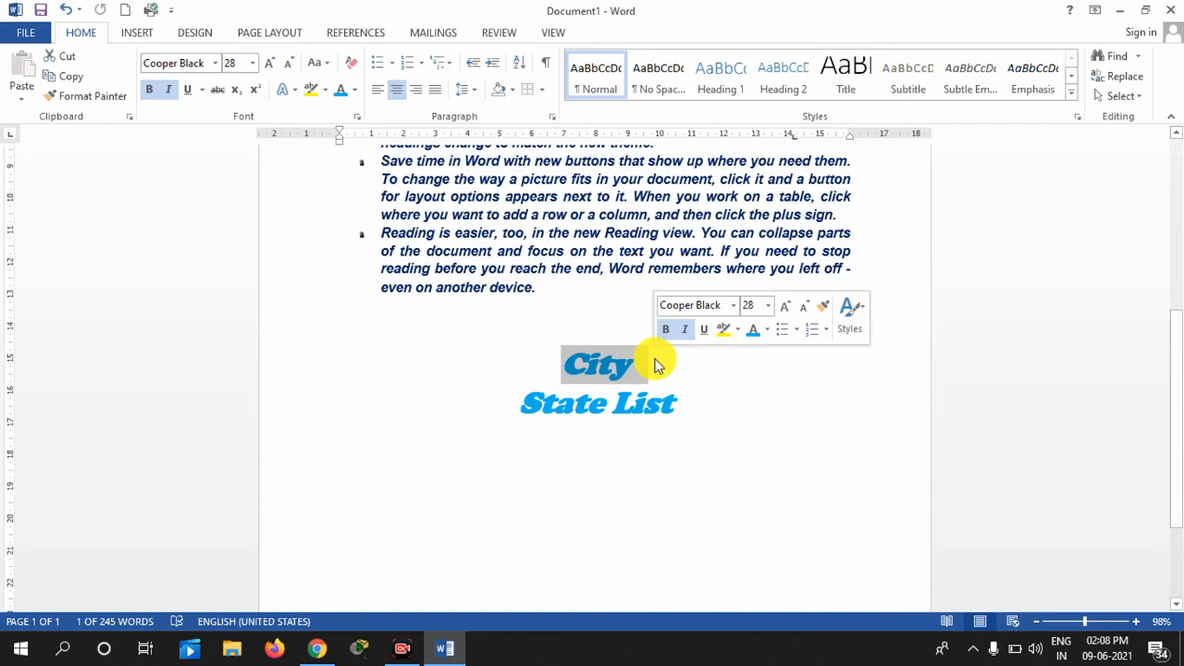
left_click(462, 439)
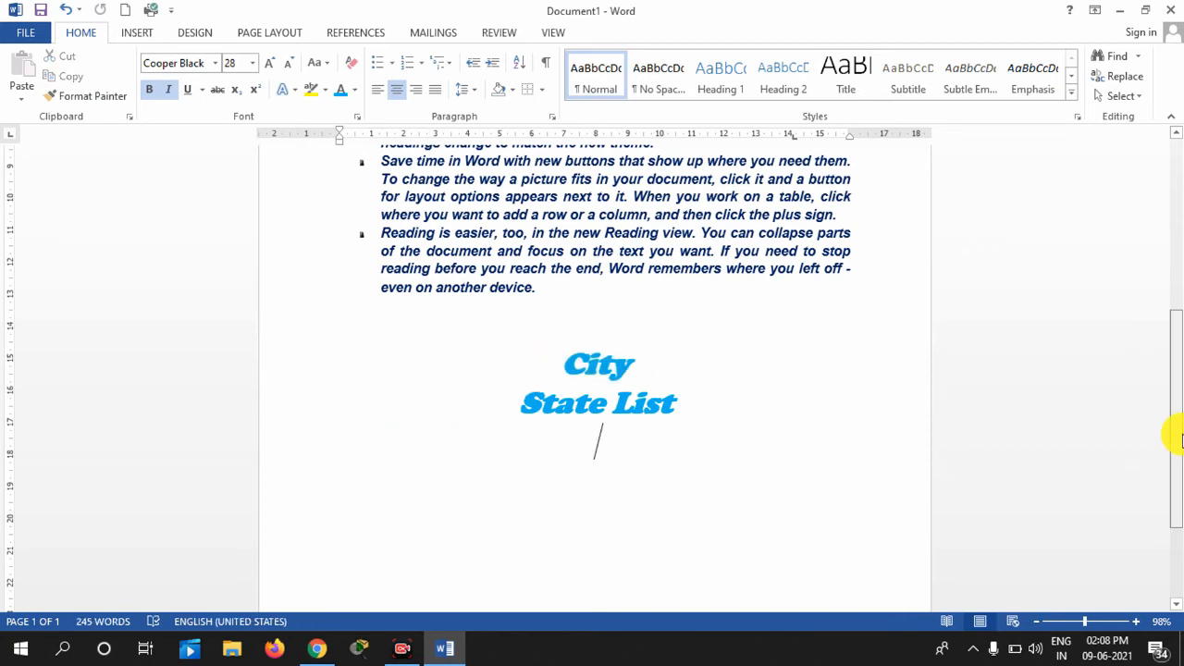
left_click_drag(1176, 440, 1171, 415)
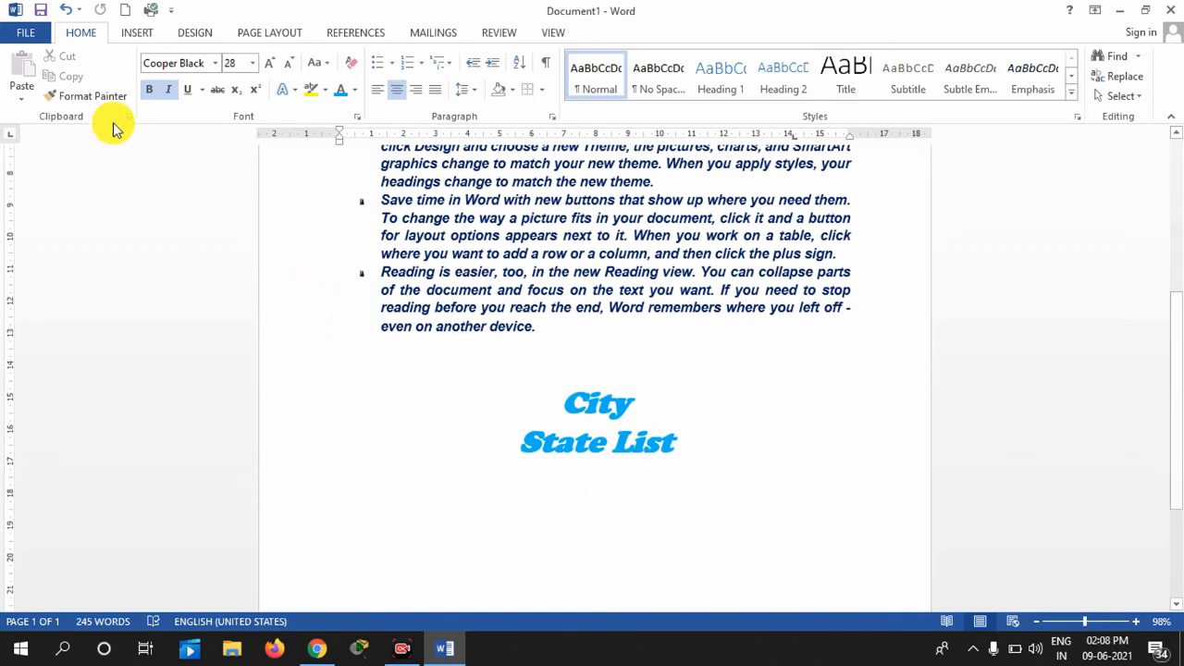
Add an empty line after the last paragraph and select the 'Reading is easier' paragraph
left_click(474, 420)
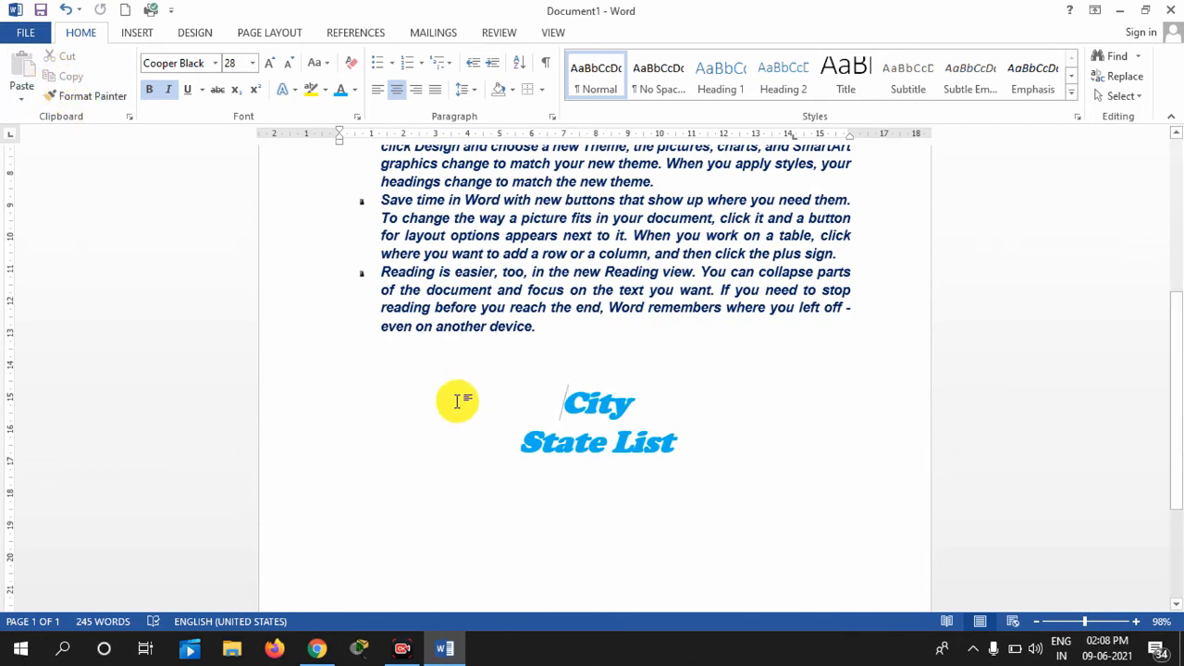
left_click_drag(373, 275, 592, 327)
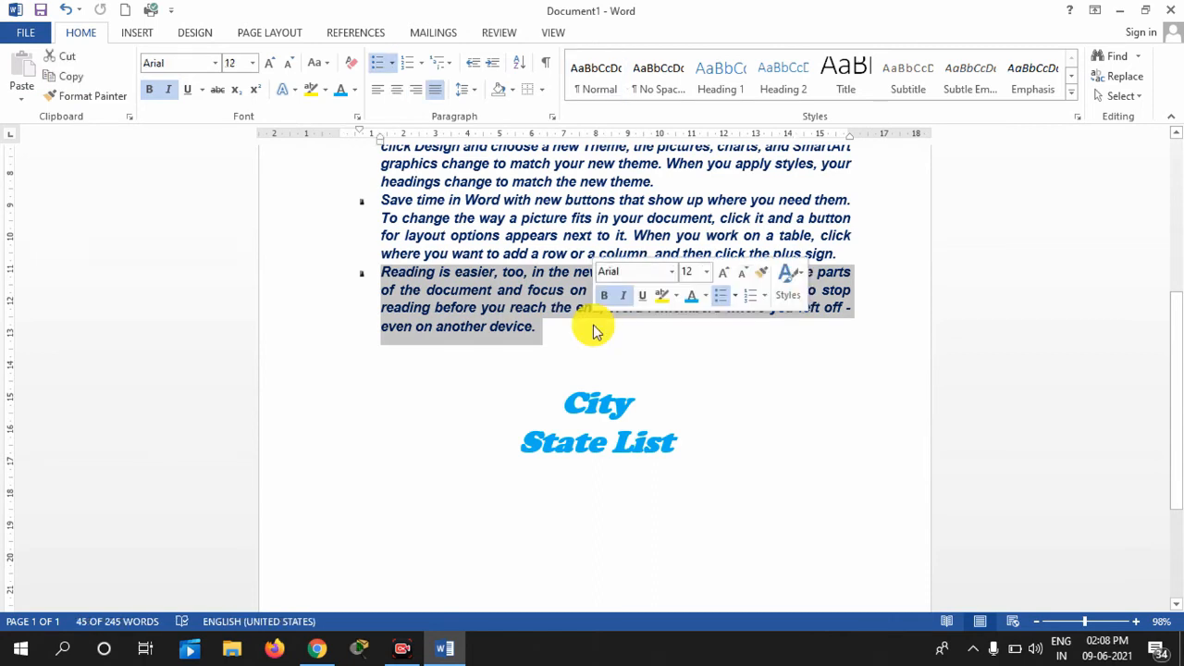
left_click(595, 331)
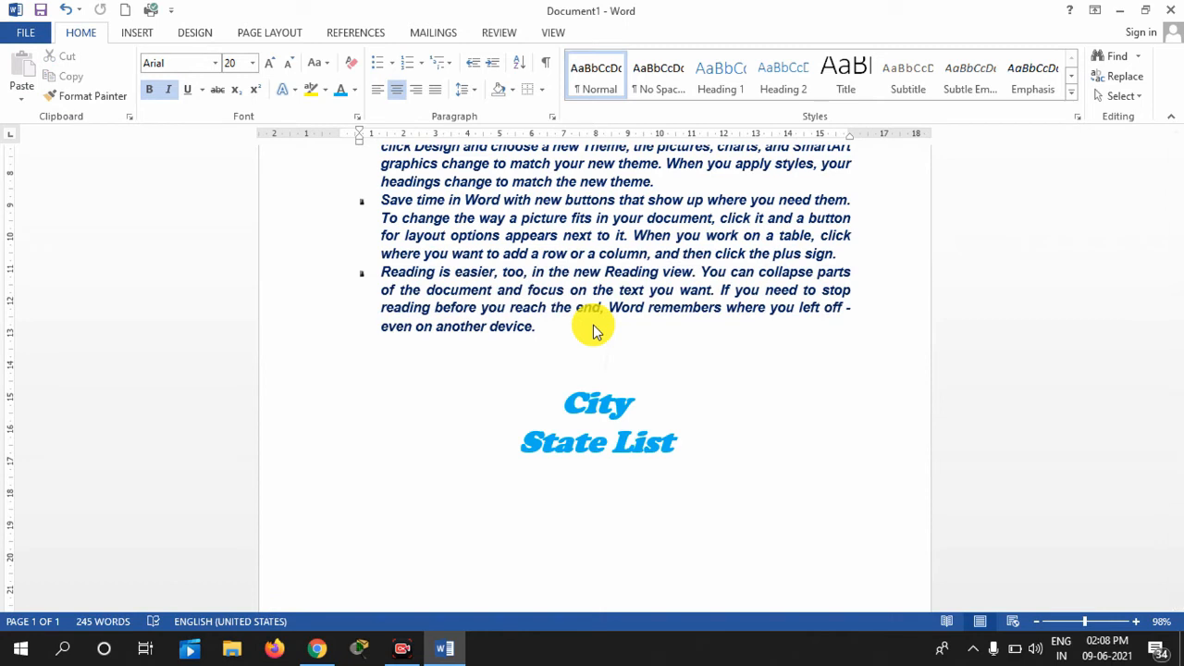
key("Return")
key("Up")
key("Up")
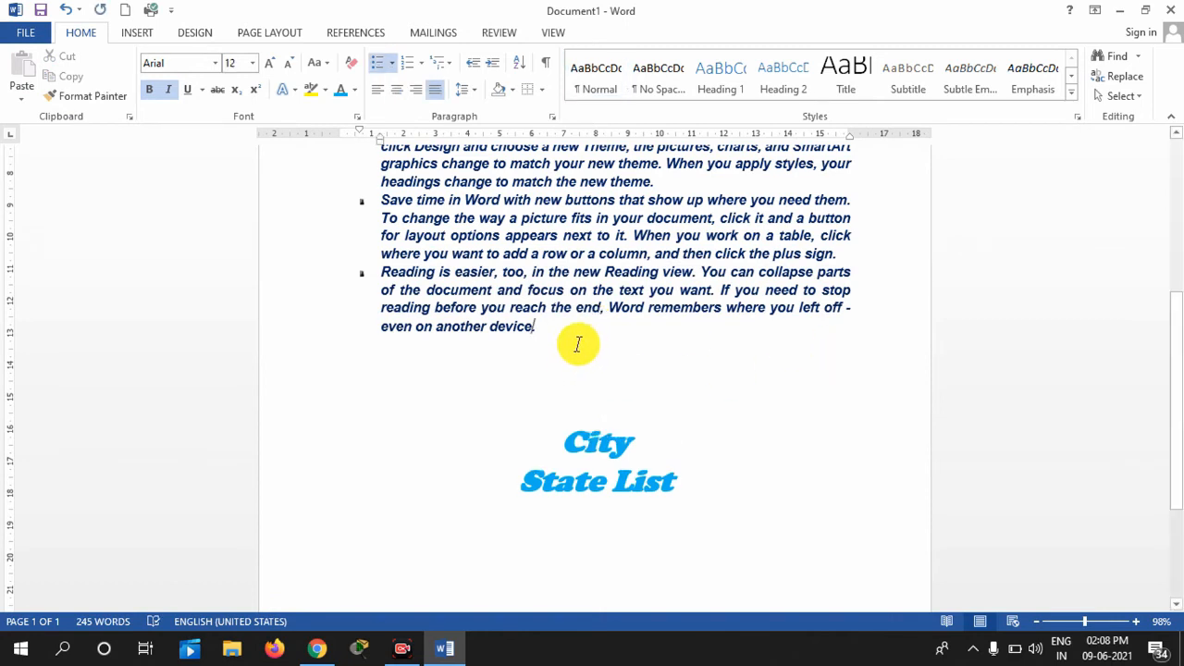
left_click_drag(555, 330, 380, 271)
key("ctrl+c")
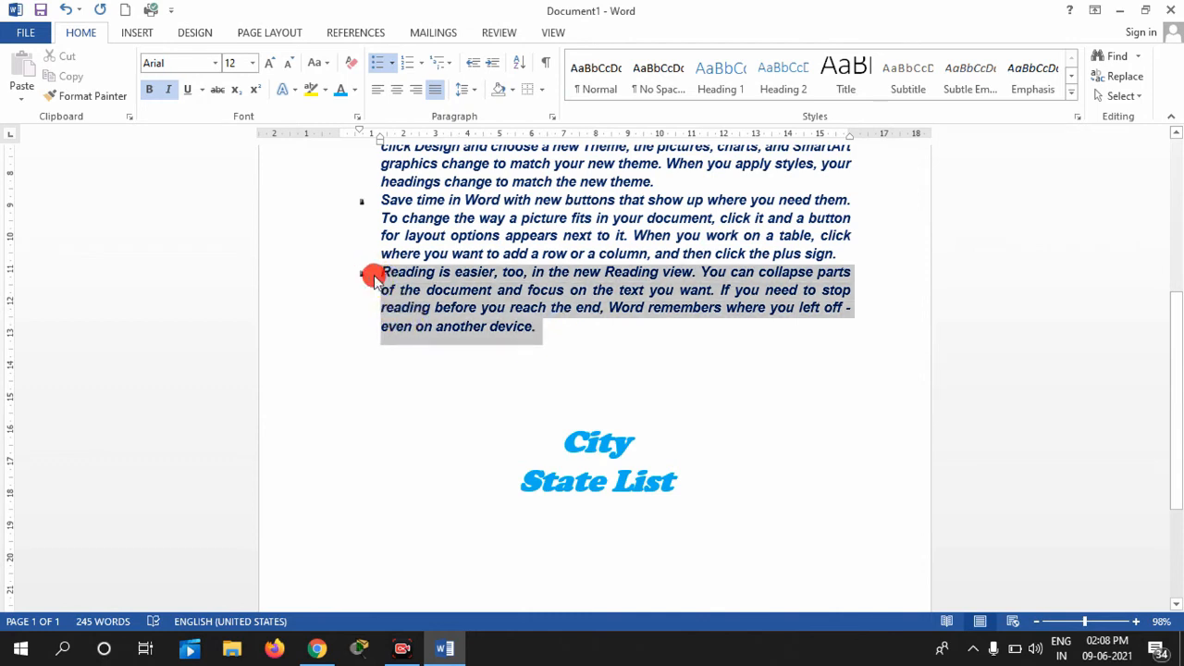
Paste the 'Reading is easier' paragraph twice on new lines below State List
left_click(698, 484)
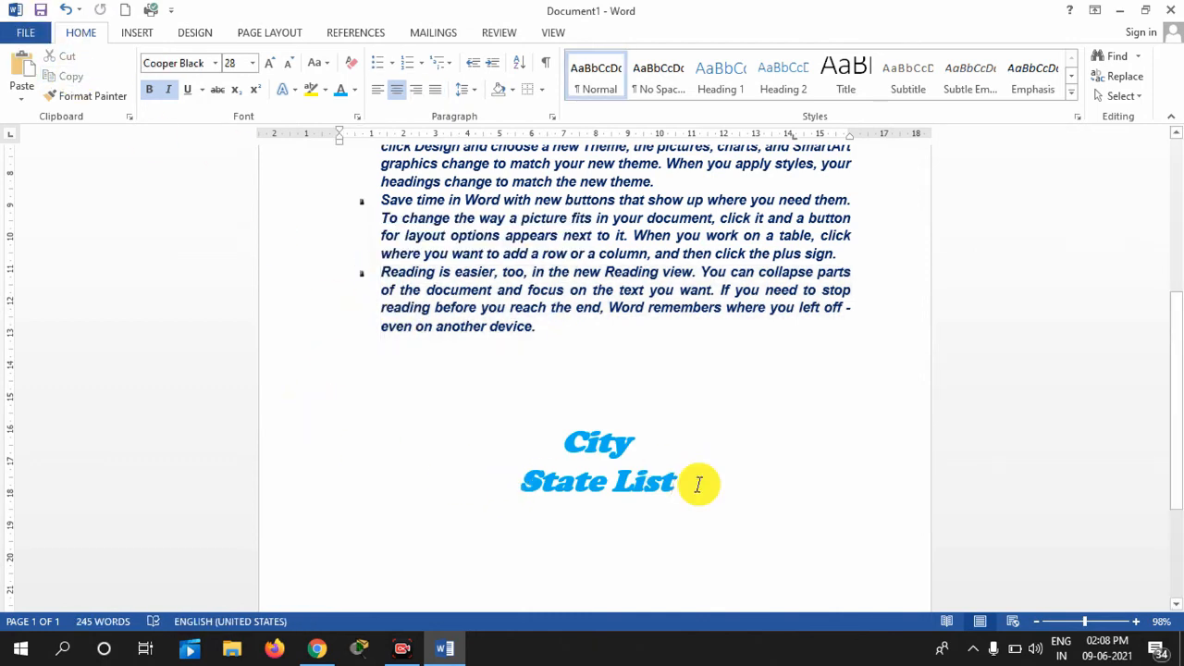
key("Return")
key("ctrl+v")
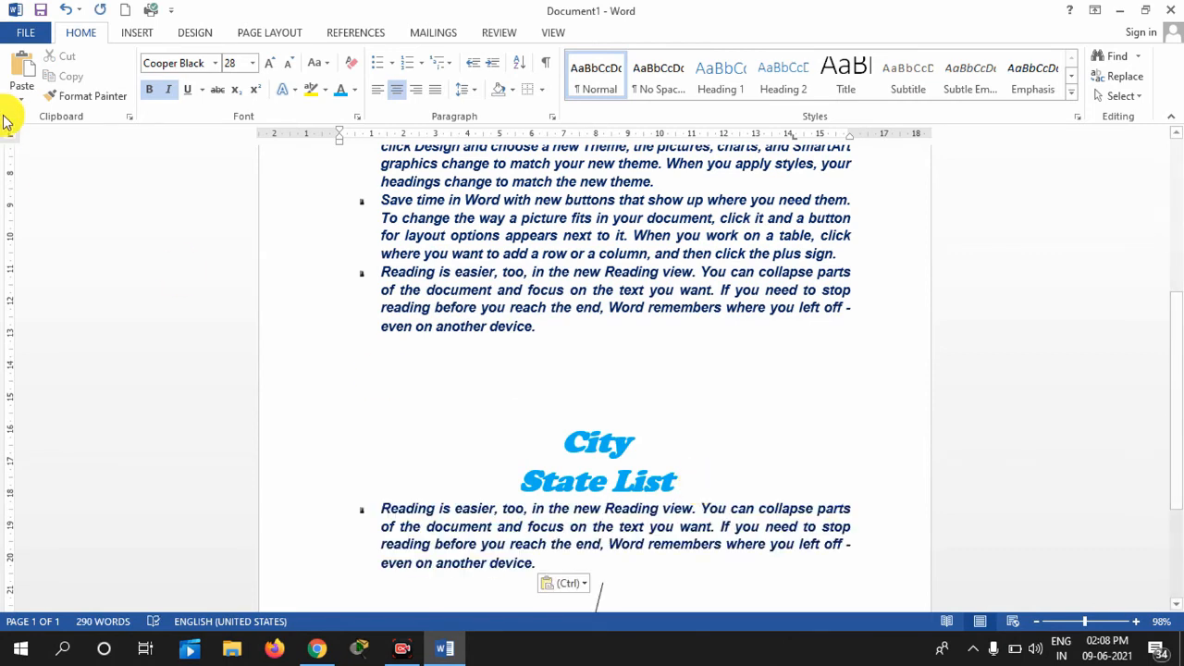
key("Return")
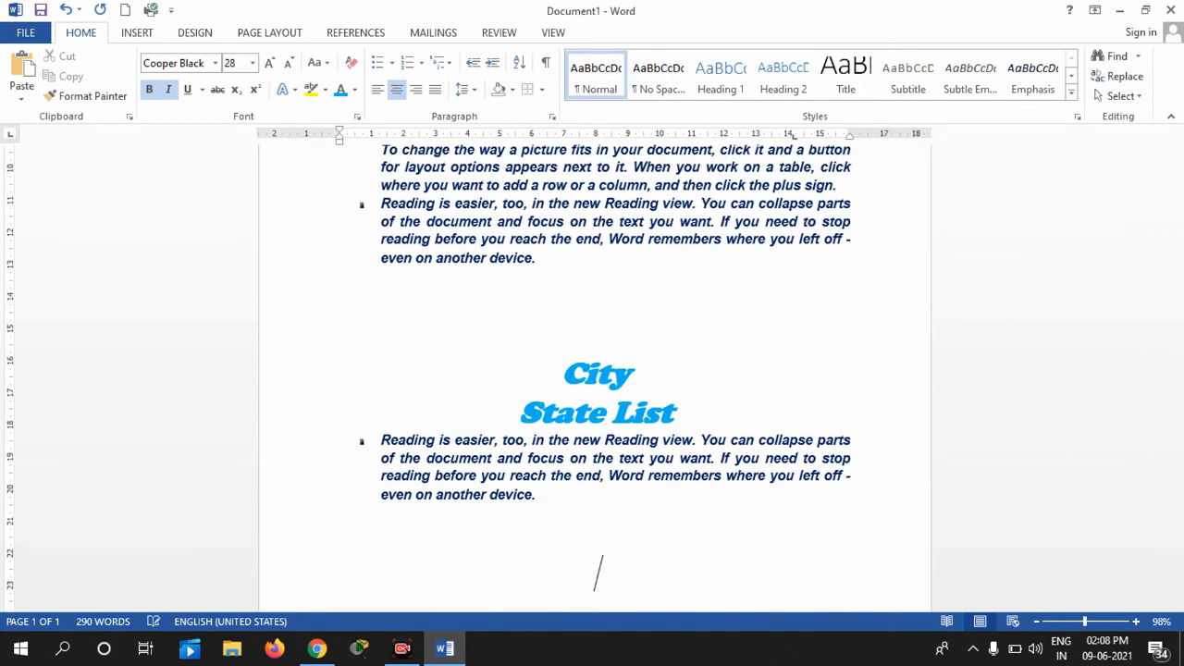
left_click(18, 70)
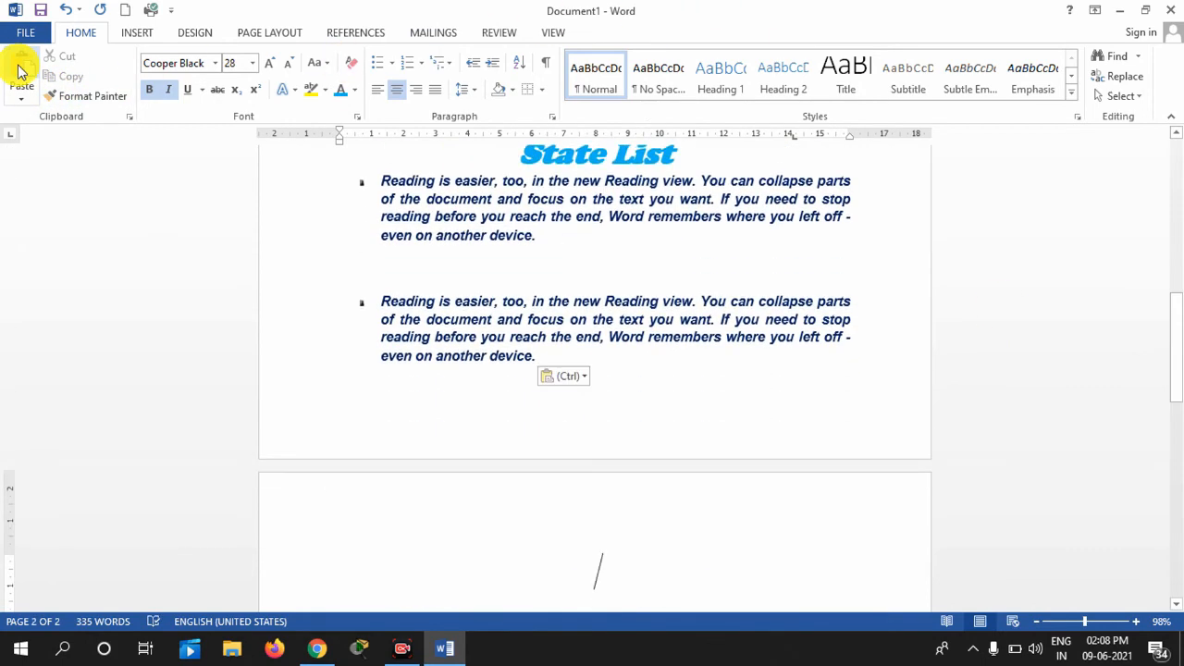
left_click_drag(1172, 330, 1175, 236)
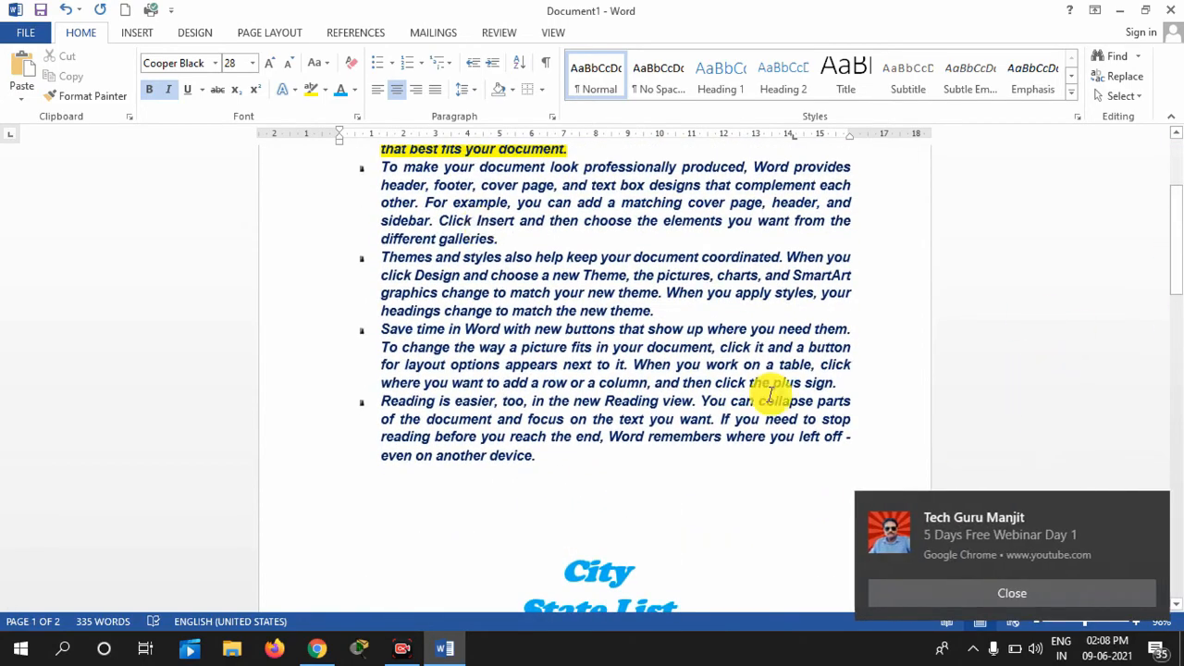
Close the Chrome notification in the bottom-right corner
left_click(1156, 506)
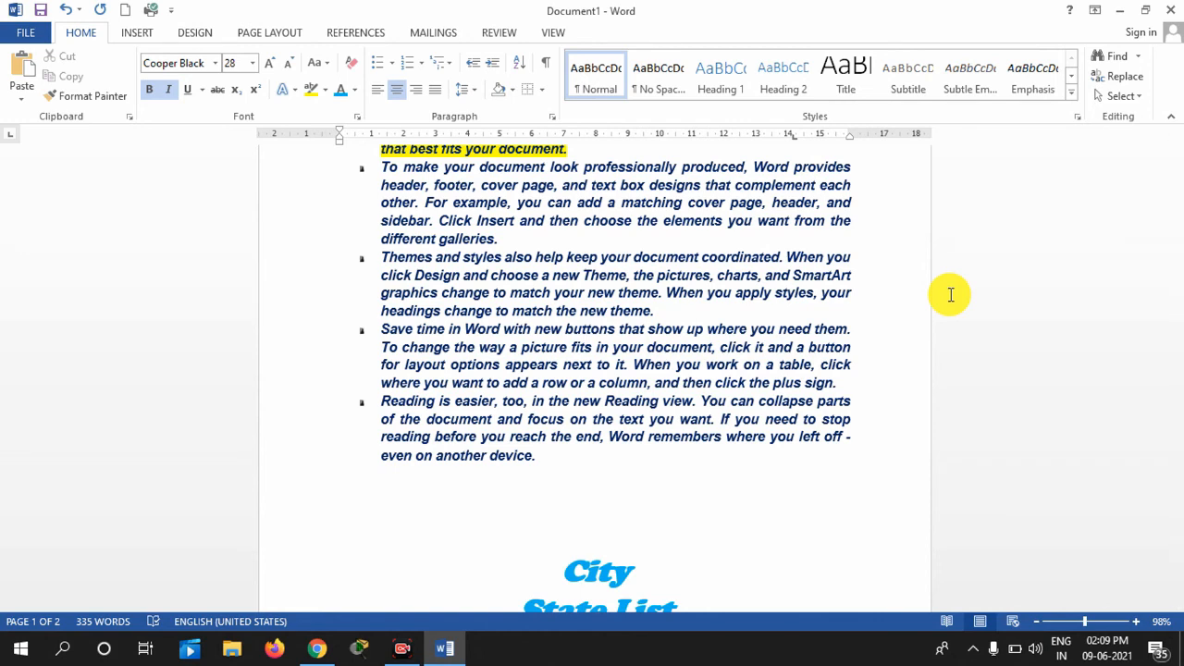
Search the Navigation pane for 'Word', review the 6 results, and select a match
left_click(1113, 63)
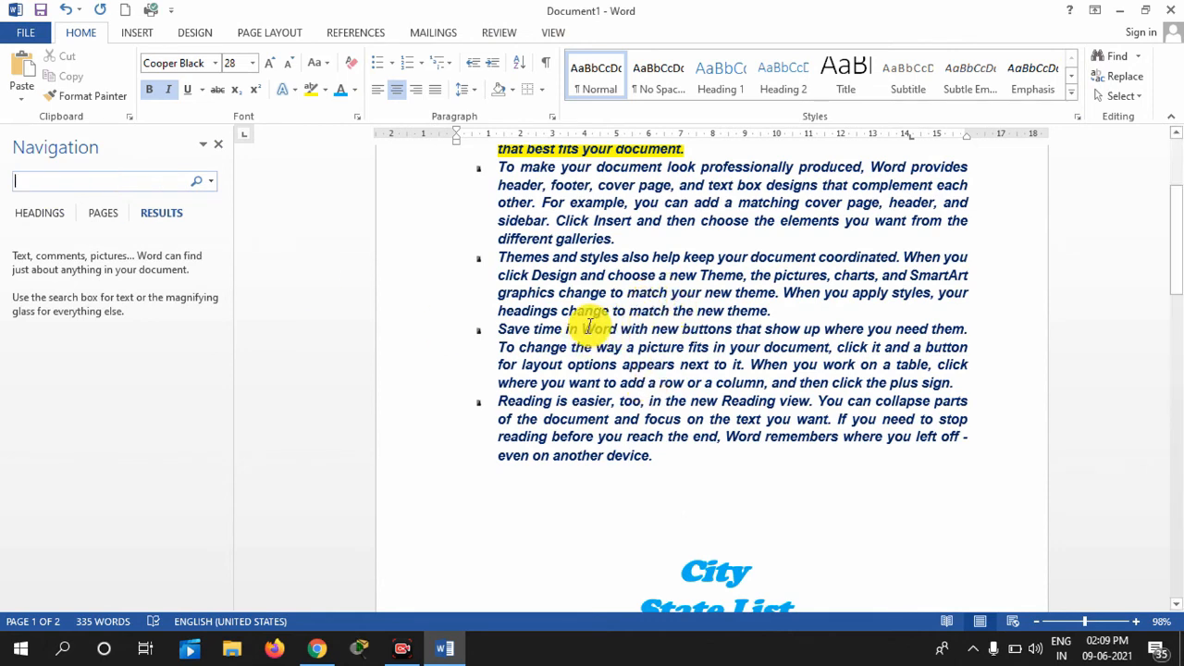
type("Word")
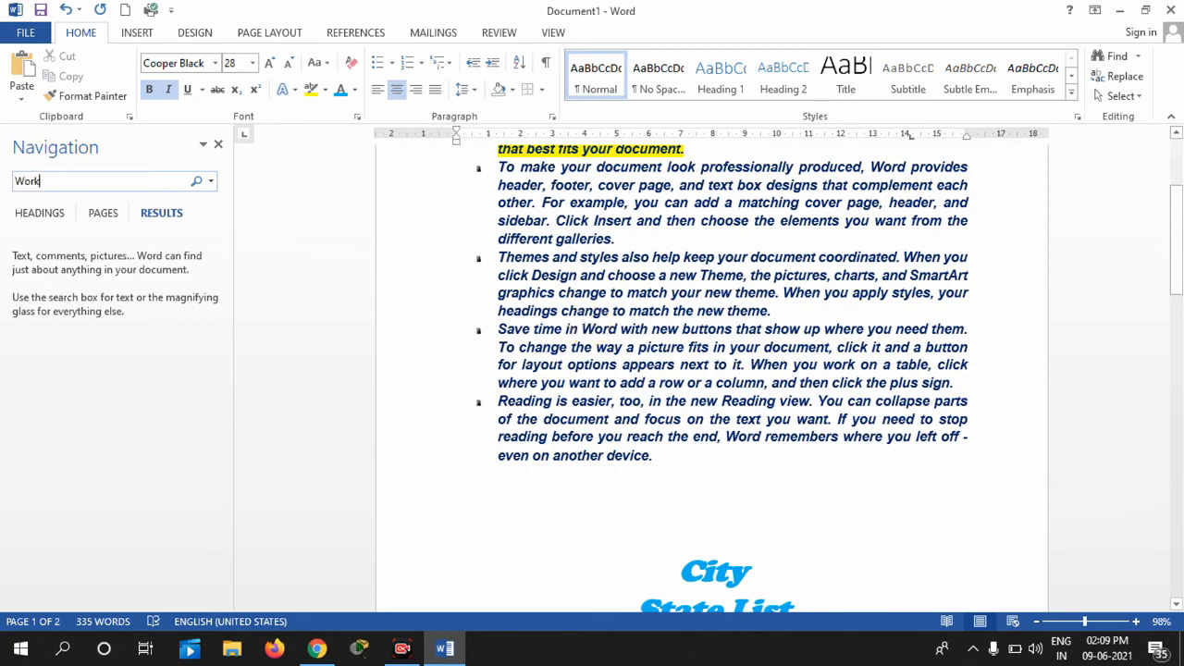
key("BackSpace")
type("d")
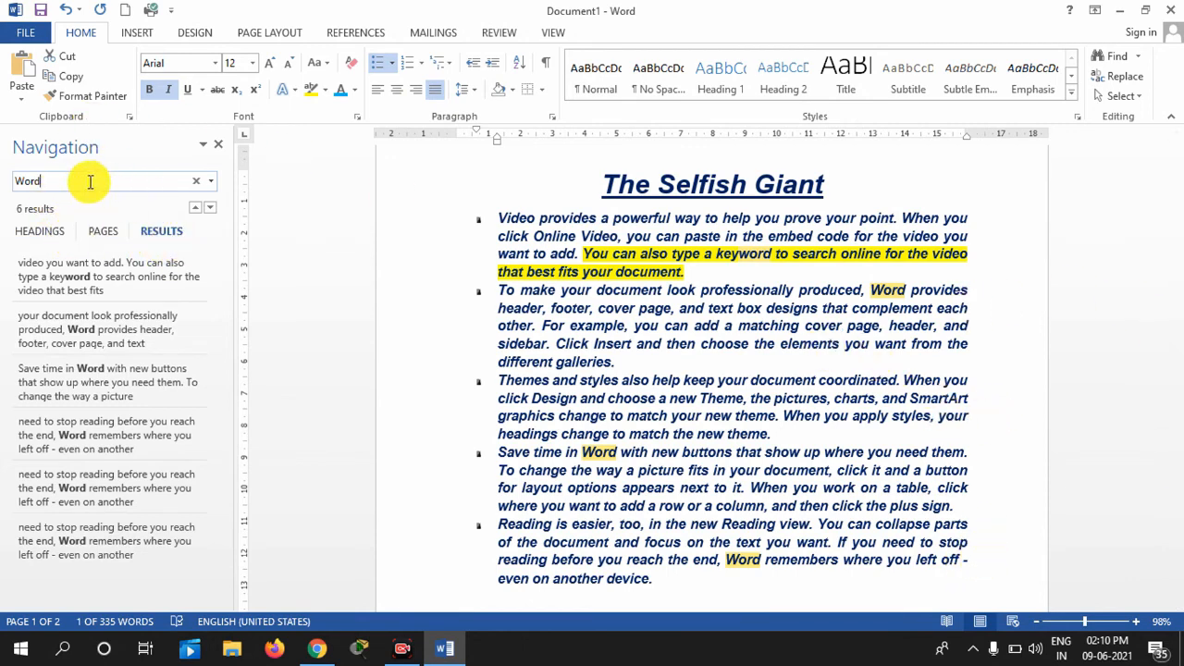
left_click(48, 235)
left_click(103, 232)
left_click(166, 231)
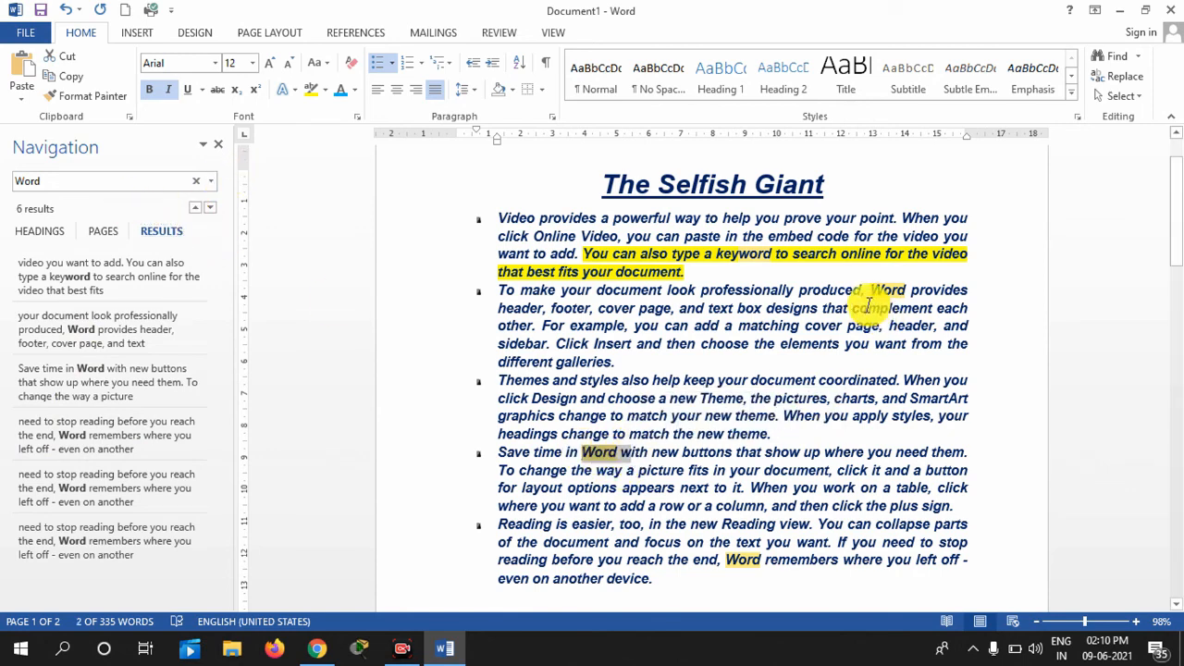
left_click_drag(871, 289, 910, 287)
mouse_move(1175, 255)
left_mouse_down()
mouse_move(1174, 344)
mouse_move(1173, 275)
left_mouse_up()
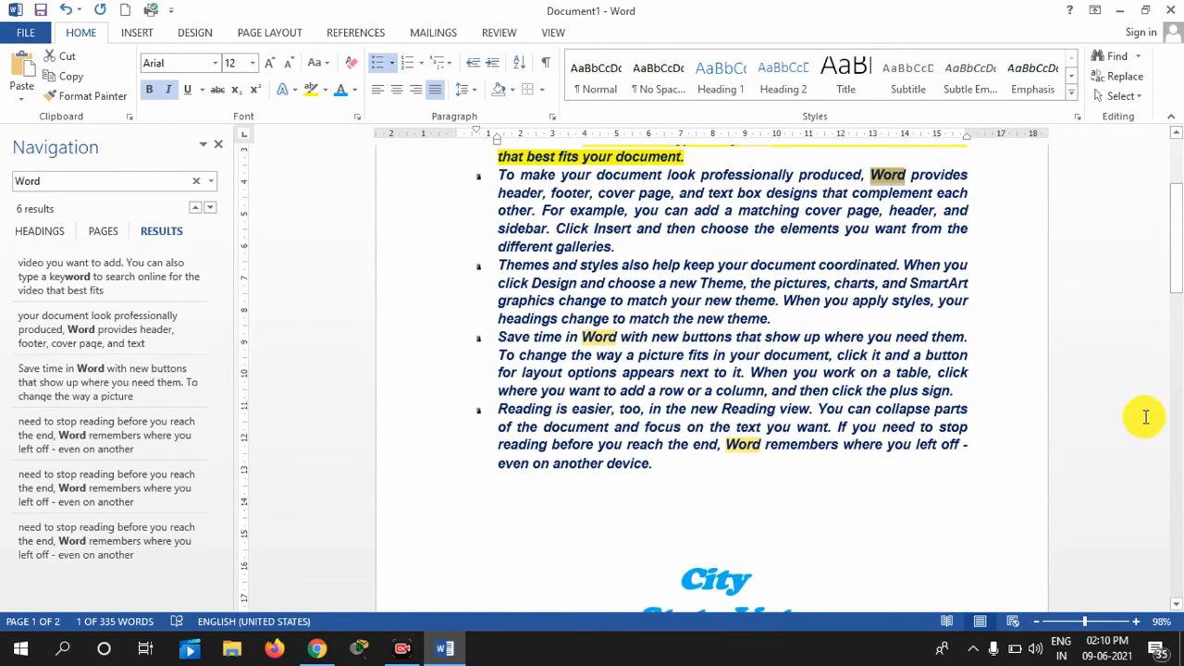
Zoom in to about 204% to inspect a match, then back out to 87%
left_click(1113, 610)
left_click(1101, 622)
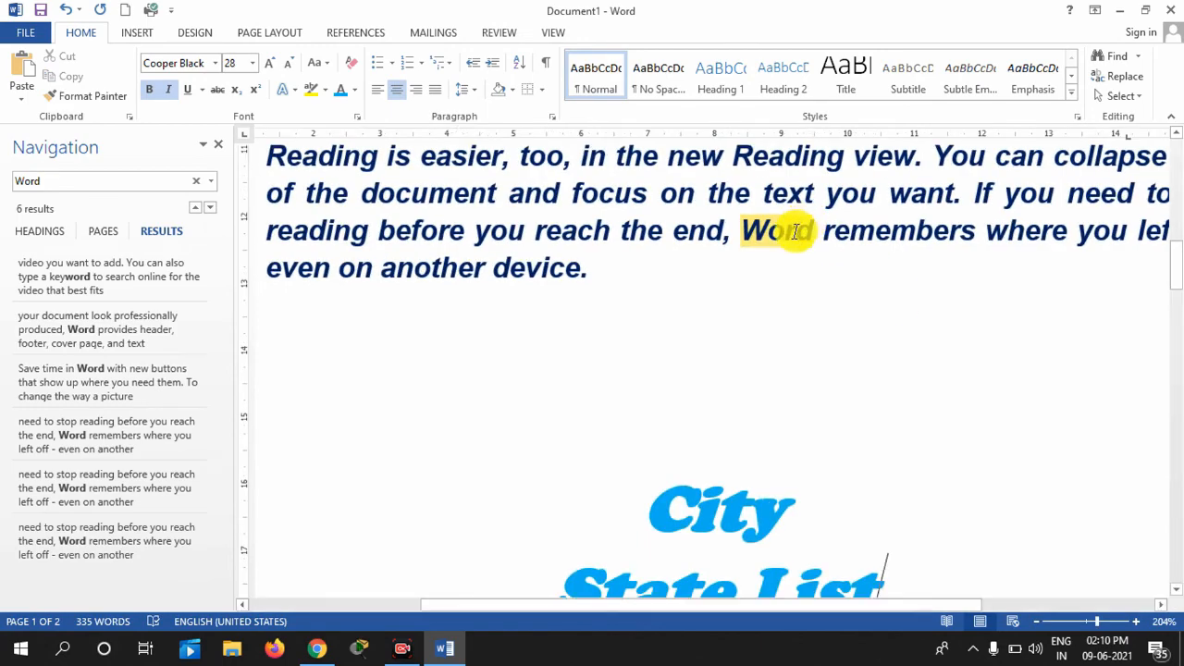
left_click_drag(1180, 271, 1177, 230)
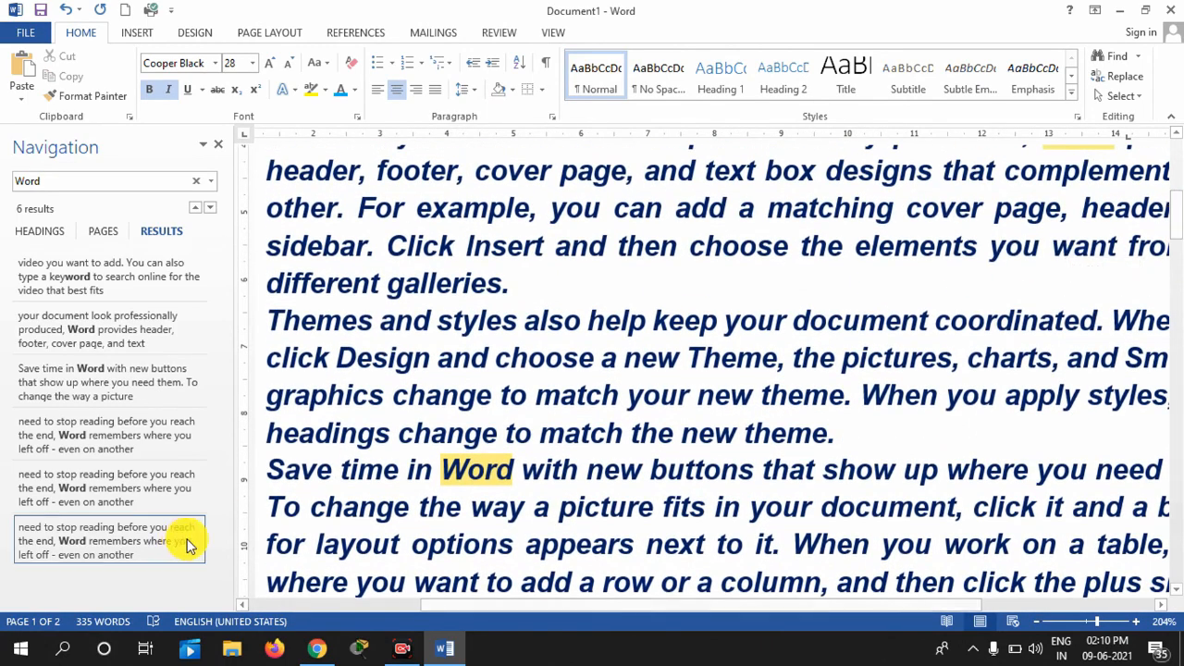
left_click(1081, 623)
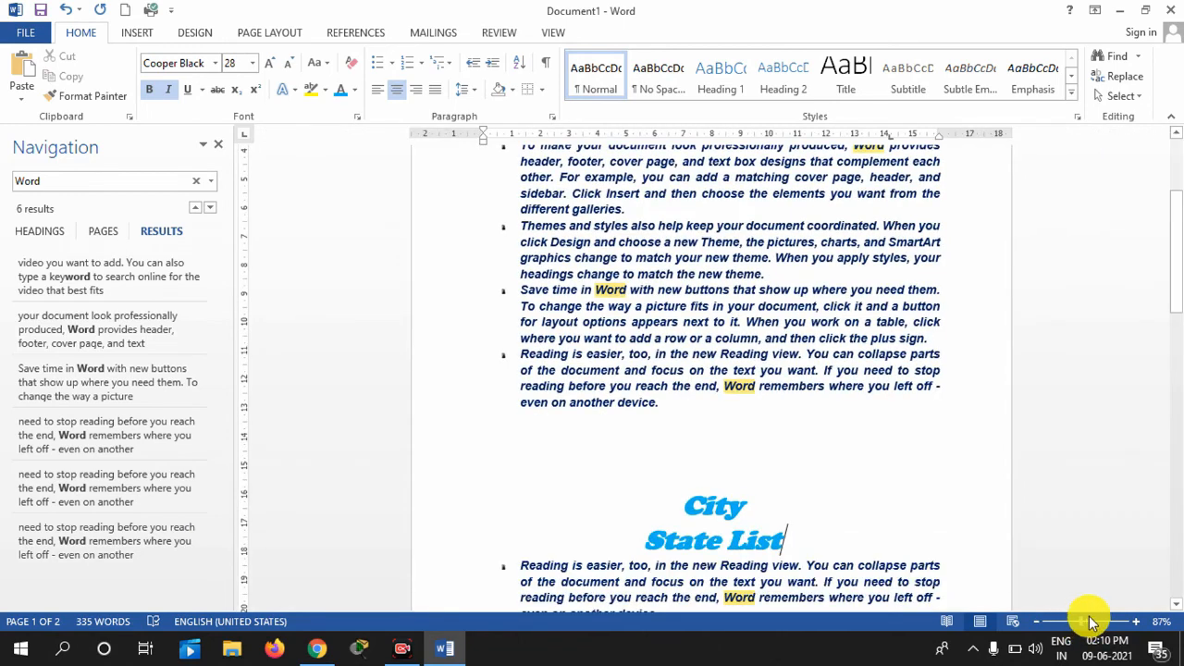
left_click_drag(1179, 227, 1179, 189)
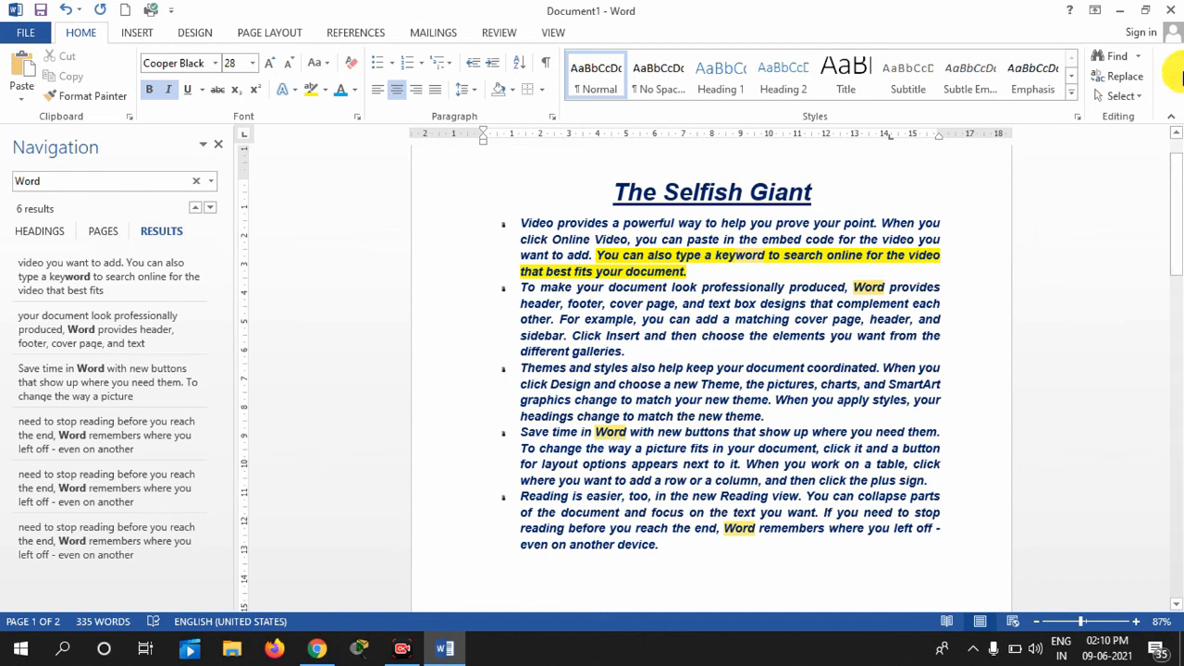
Replace all six occurrences of 'Word' with 'Microsoft Word 2013'
left_click(1117, 76)
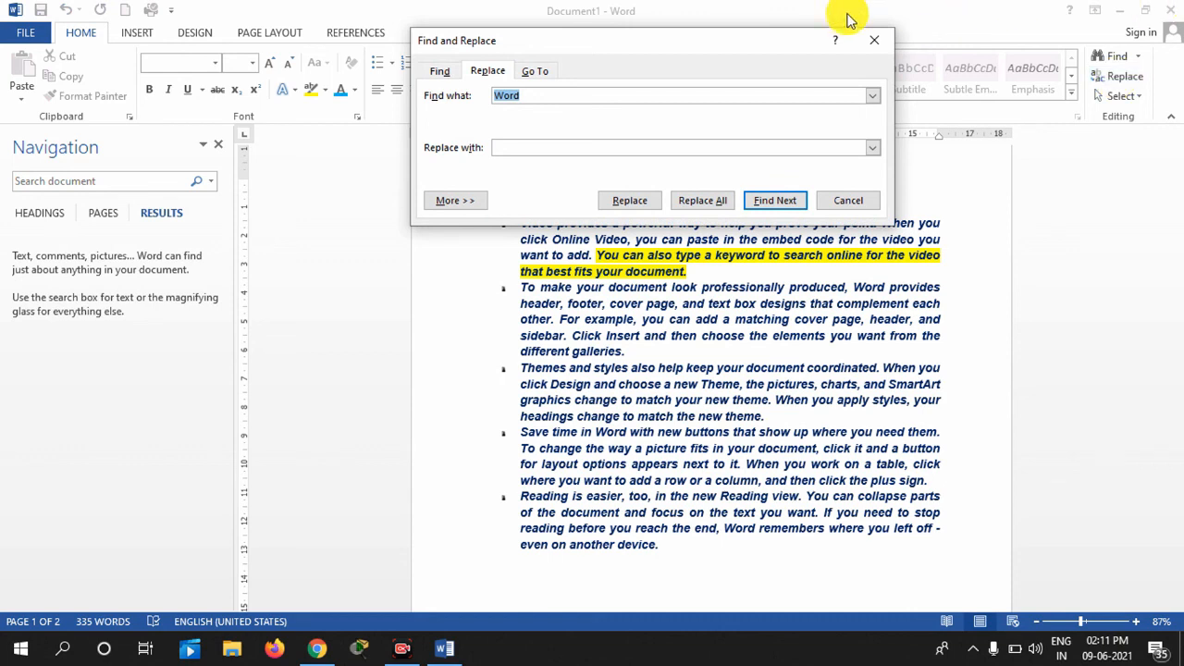
left_click(556, 97)
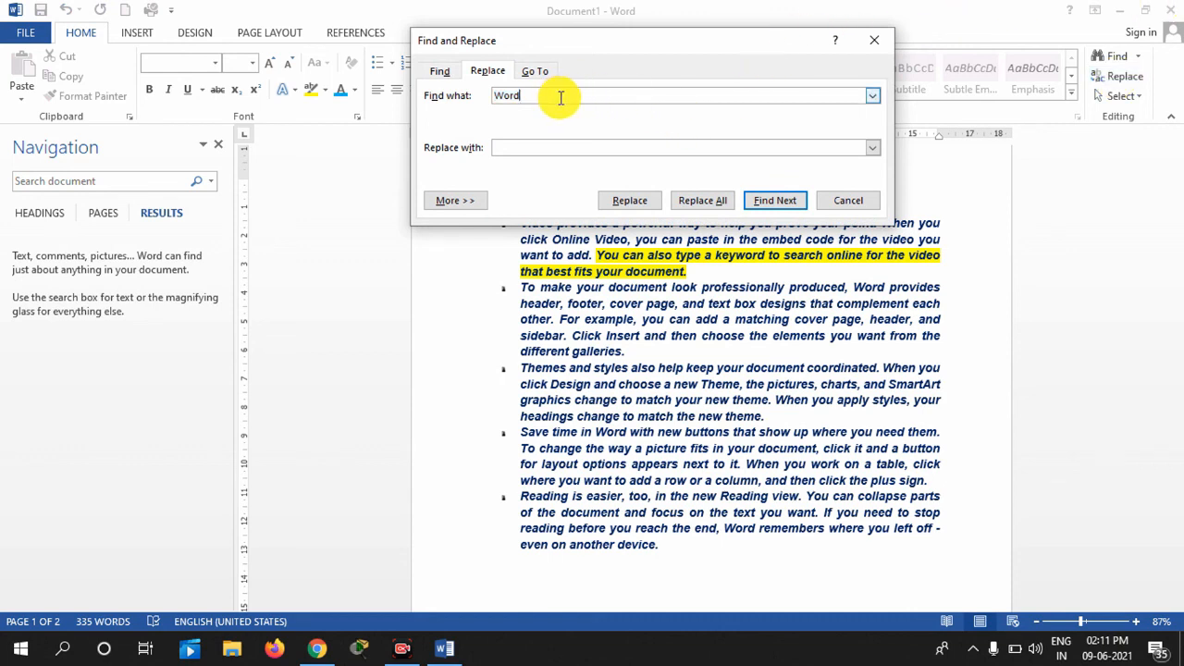
left_click(580, 149)
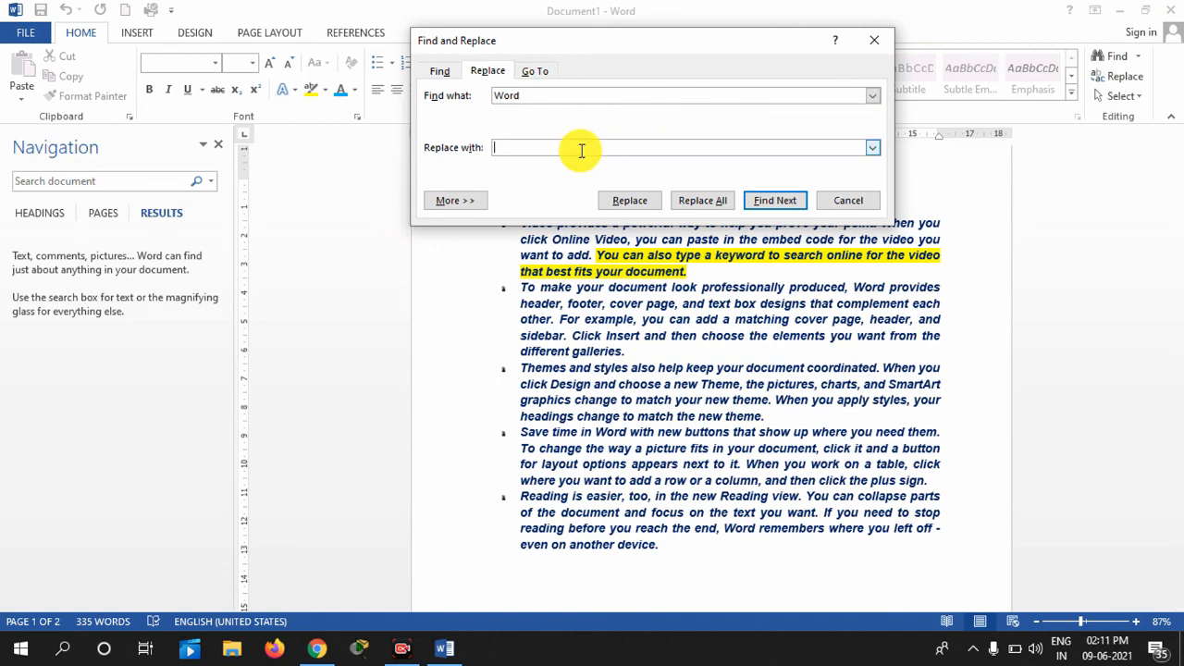
type("Microsof")
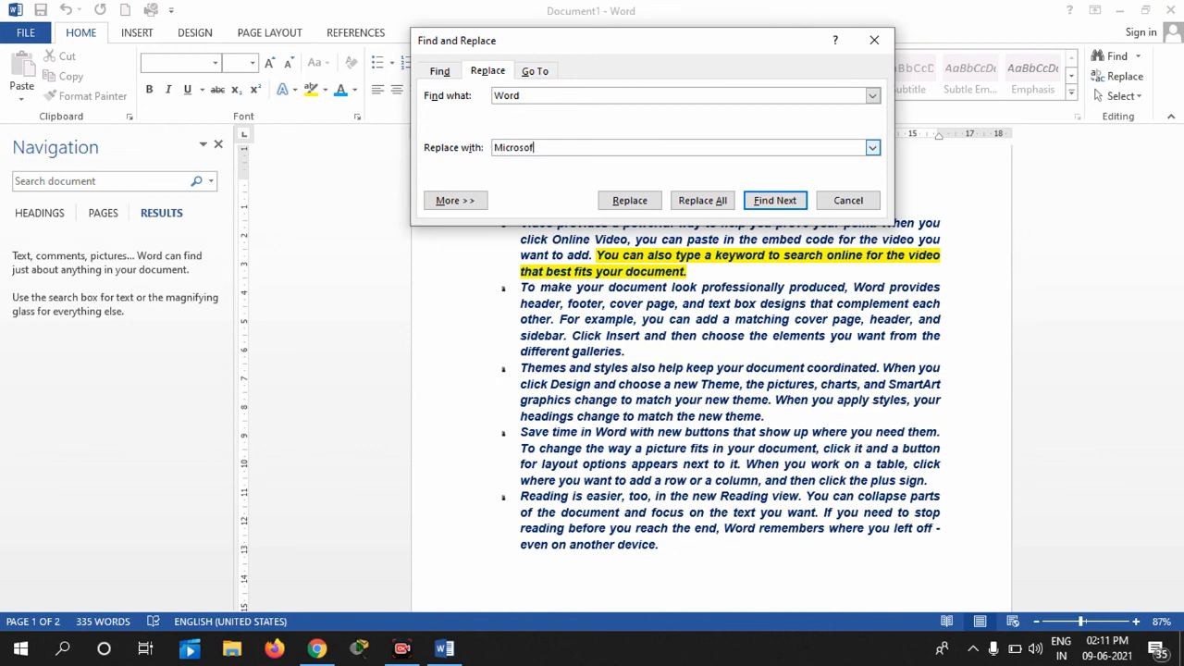
type("t Word 2013")
left_click(644, 206)
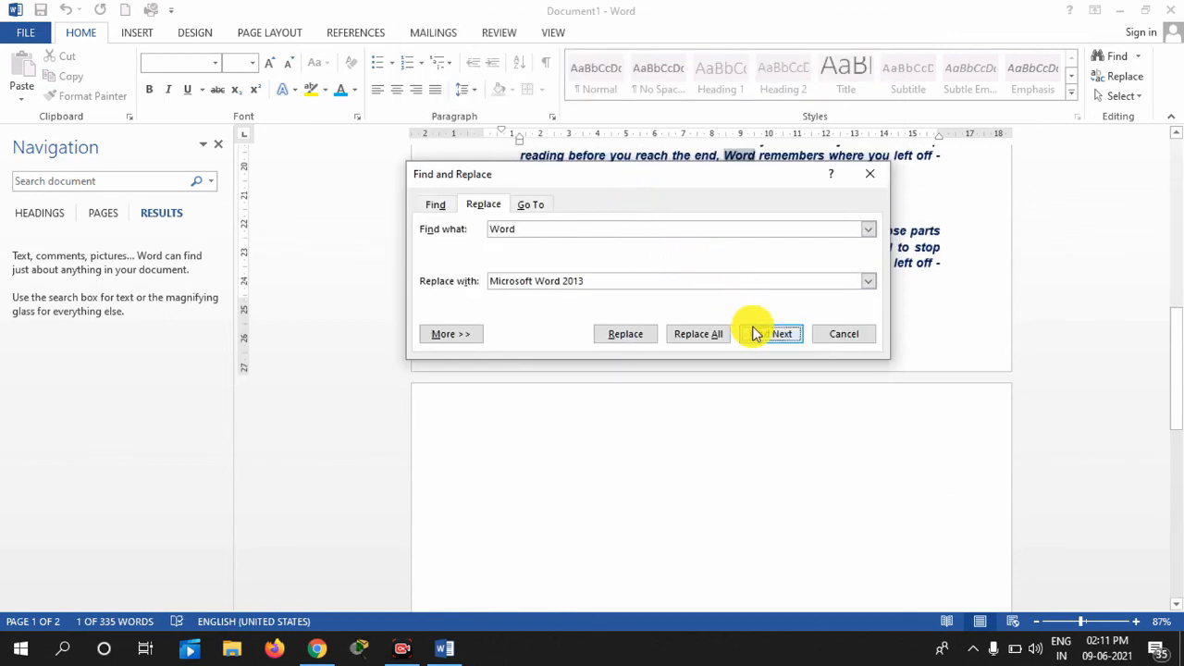
left_click_drag(1179, 340, 1179, 84)
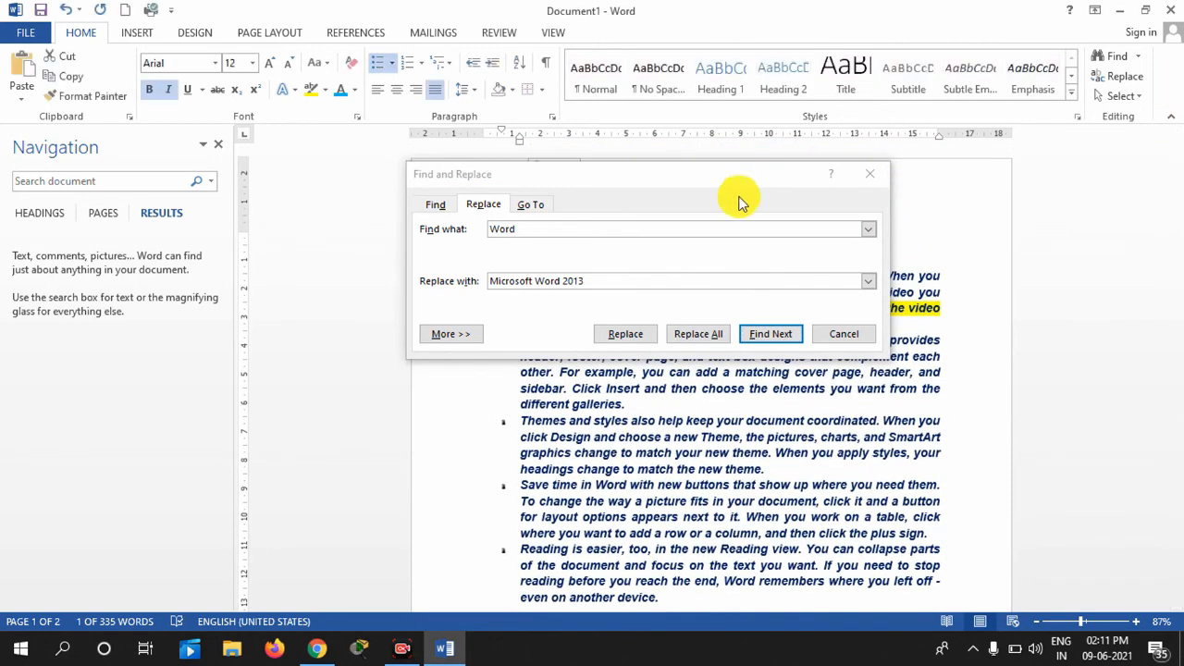
left_click(698, 335)
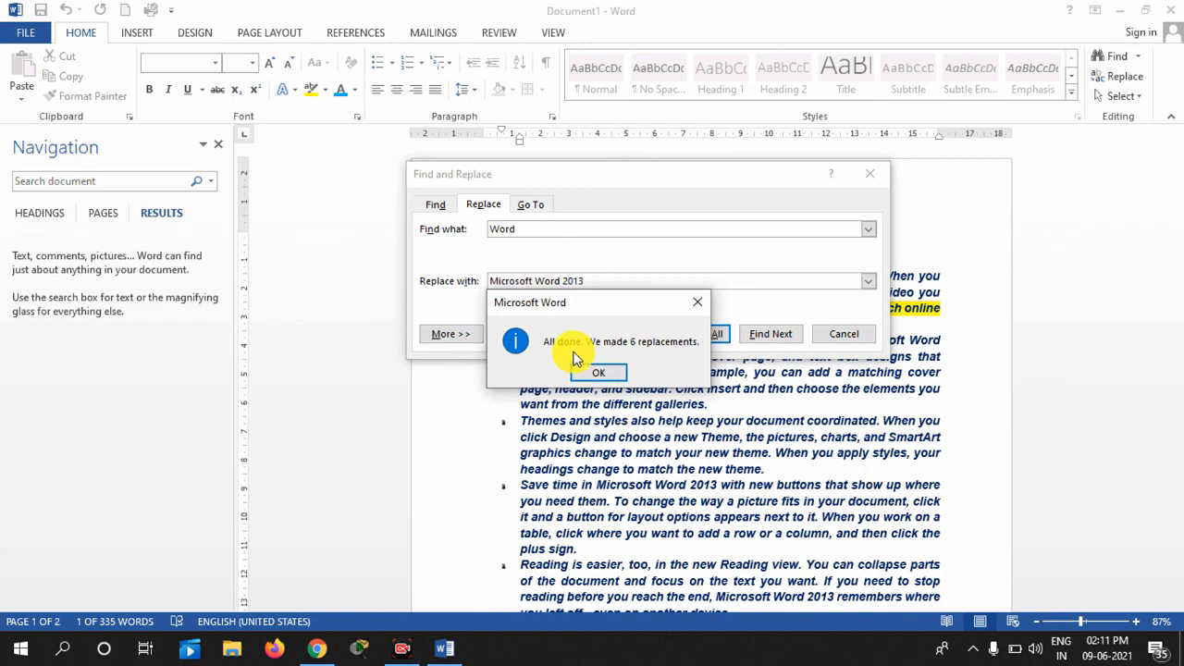
left_click(592, 373)
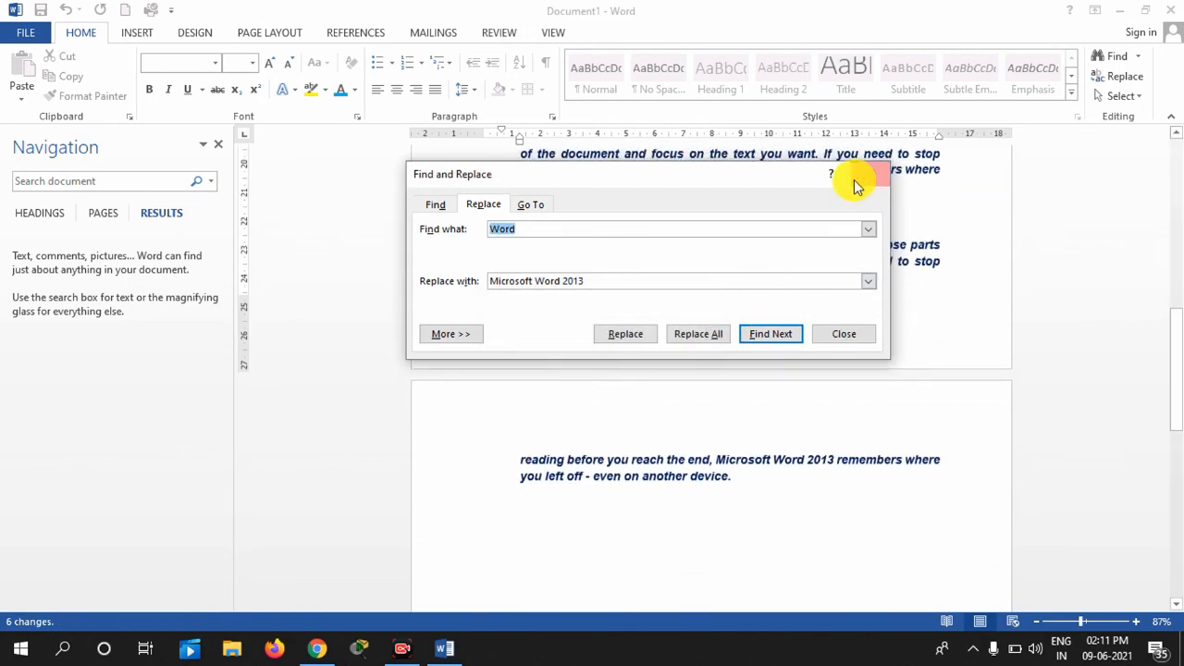
Close Find and Replace and search for 'Microsoft Word 2013', showing 6 results
left_click_drag(867, 176, 871, 175)
left_click_drag(1180, 377, 1179, 222)
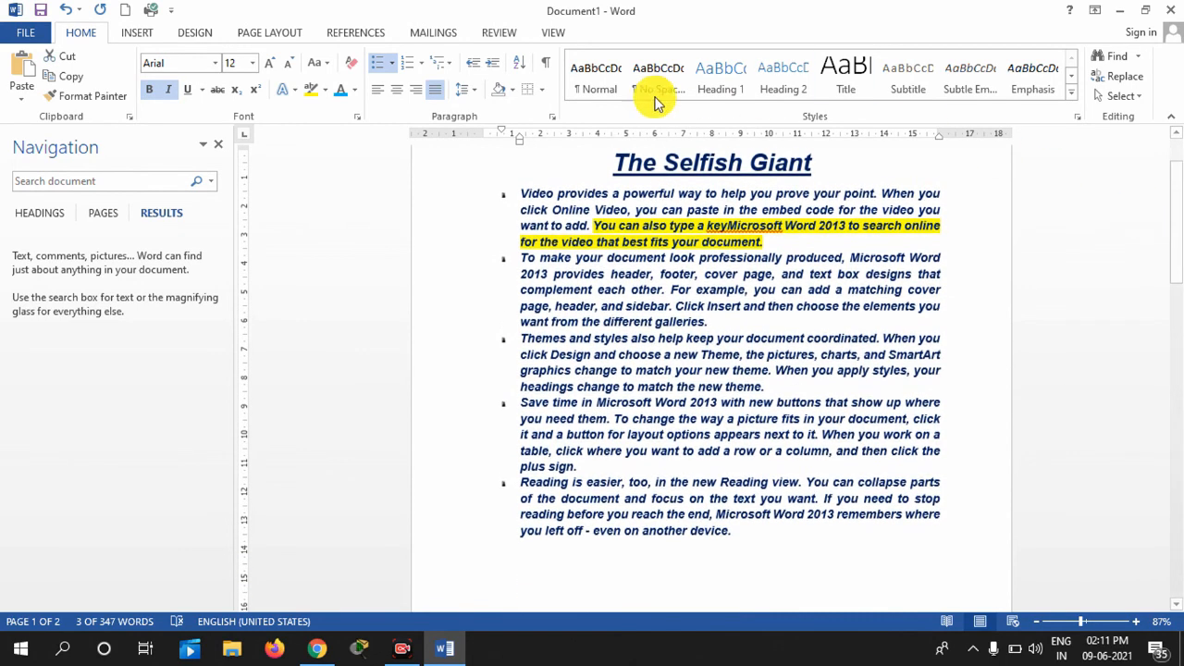
left_click(1114, 57)
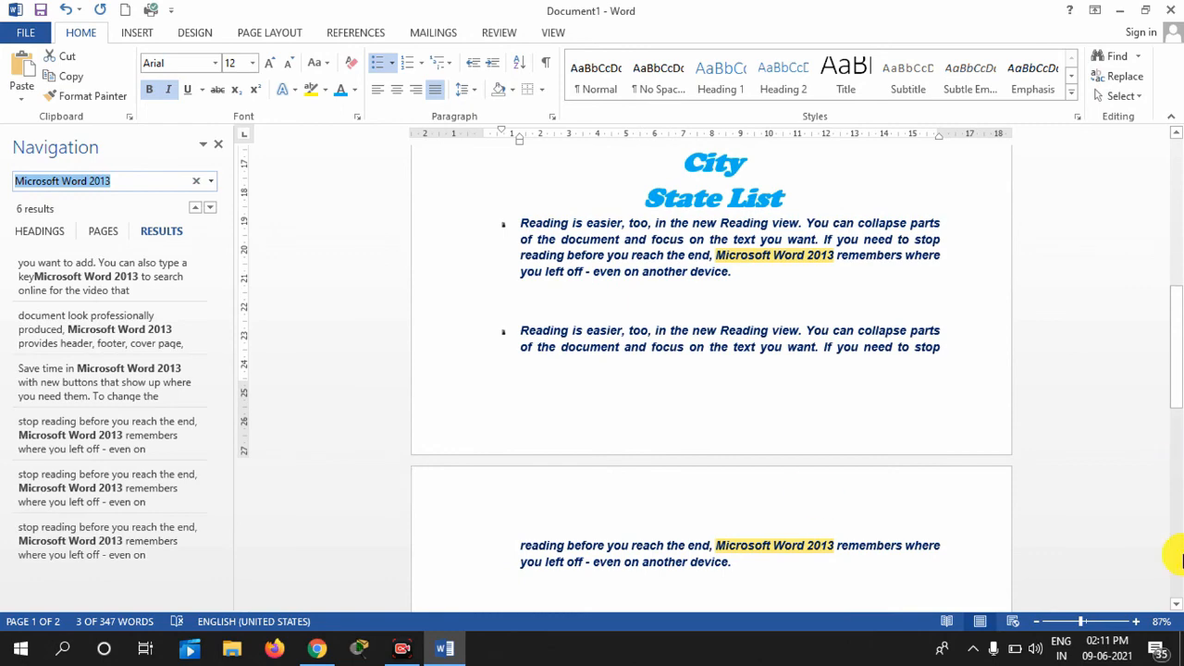
left_click_drag(1180, 418, 1173, 128)
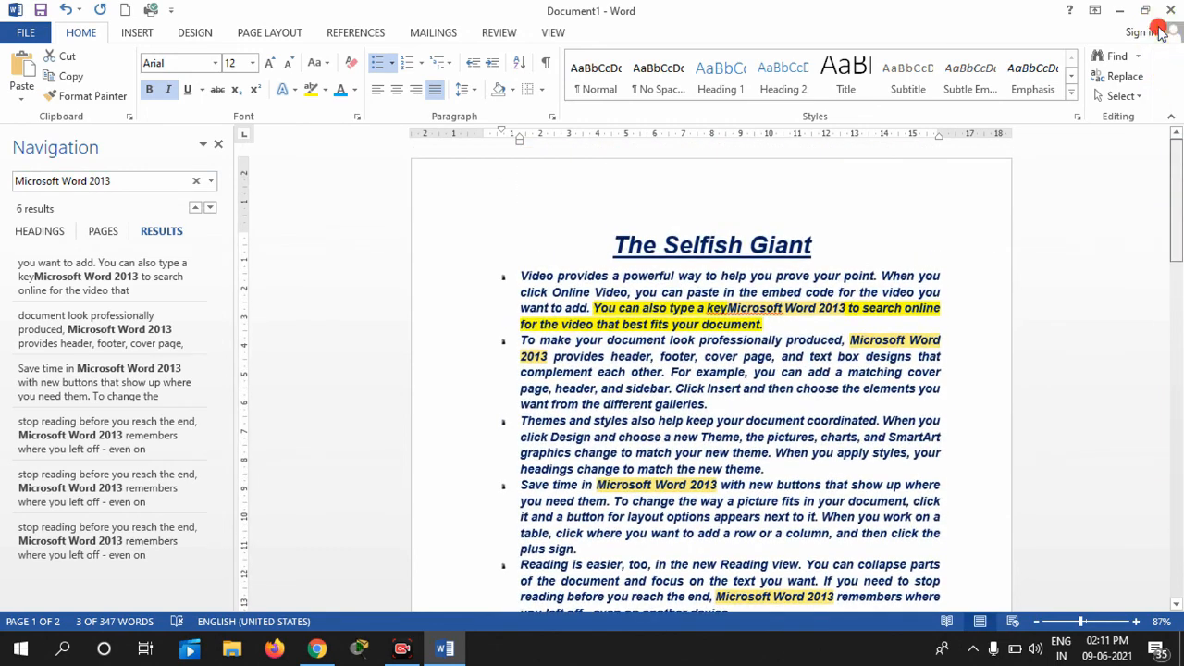